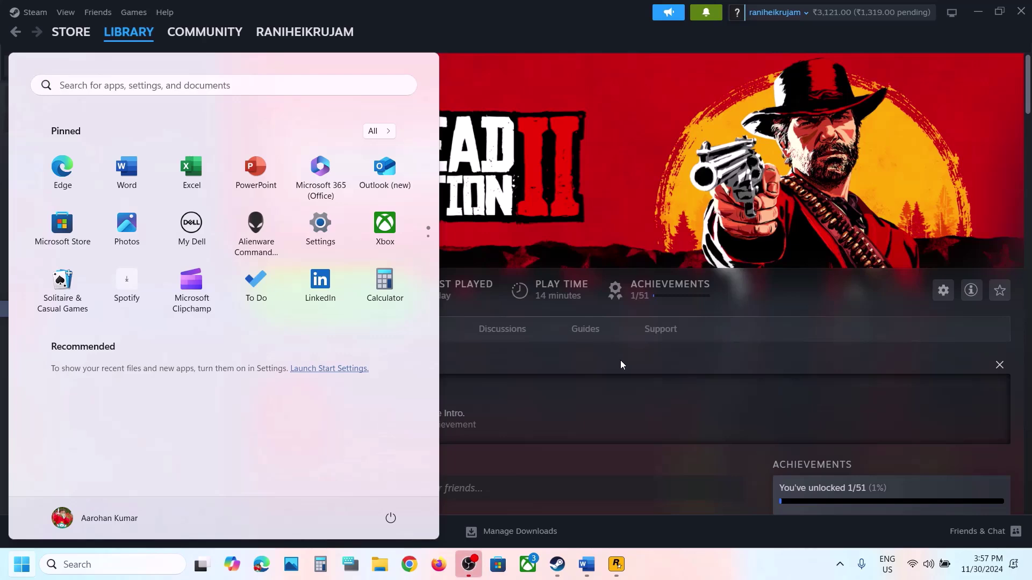
Bring up the Word document of troubleshooting steps and highlight "Run Steam as an administrator" in Step 2.
{"action": "left_click", "coordinate": [620, 361]}
{"action": "left_click", "coordinate": [586, 566]}
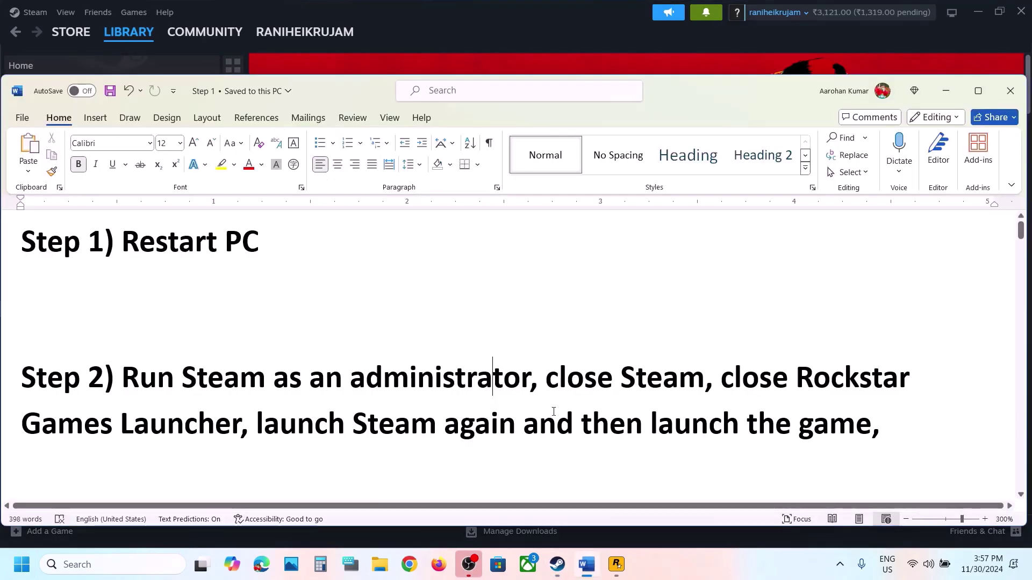
{"action": "left_click_drag", "start_coordinate": [147, 379], "coordinate": [523, 379]}
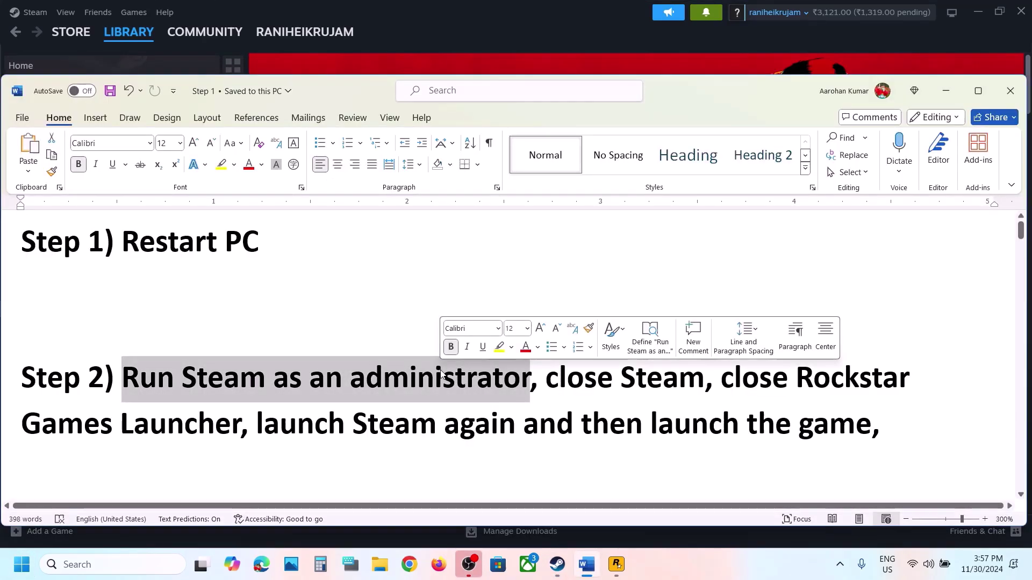
Switch to Steam to view its Exit option, and check the Rockstar Games Launcher window before returning to Steam.
{"action": "left_click", "coordinate": [408, 7]}
{"action": "left_click", "coordinate": [34, 12]}
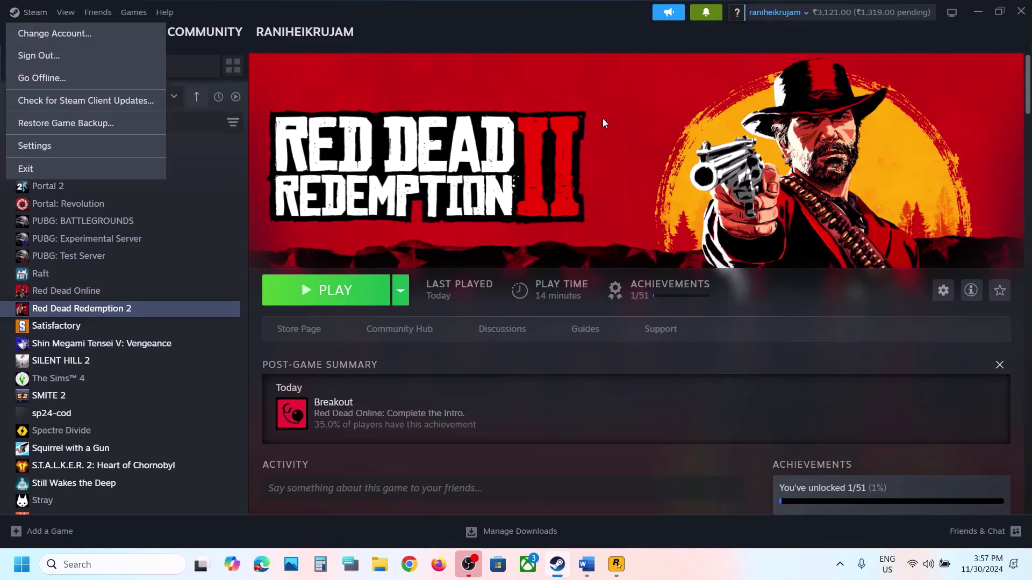
{"action": "left_click", "coordinate": [603, 123]}
{"action": "left_click", "coordinate": [605, 577]}
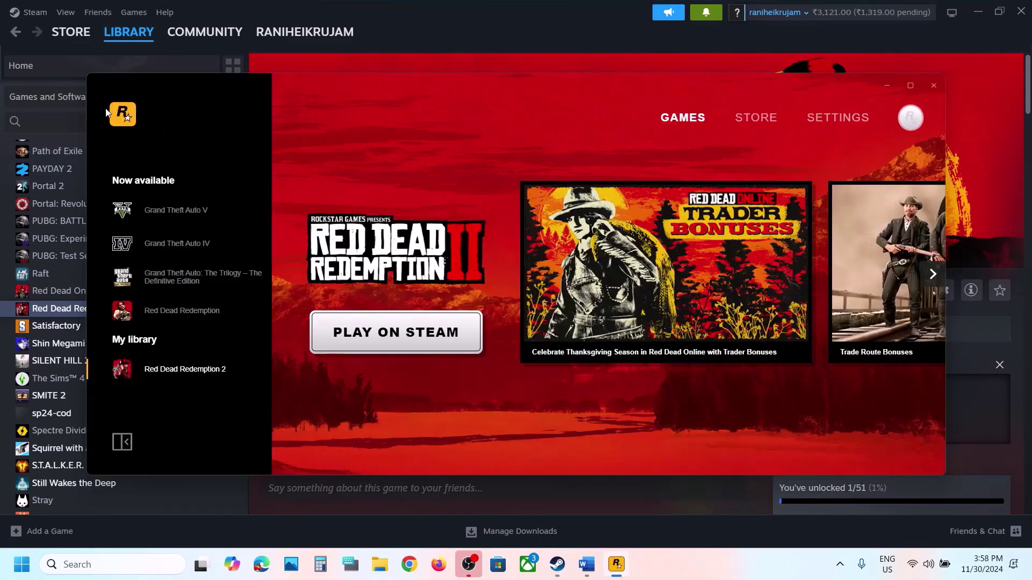
{"action": "left_click", "coordinate": [394, 32]}
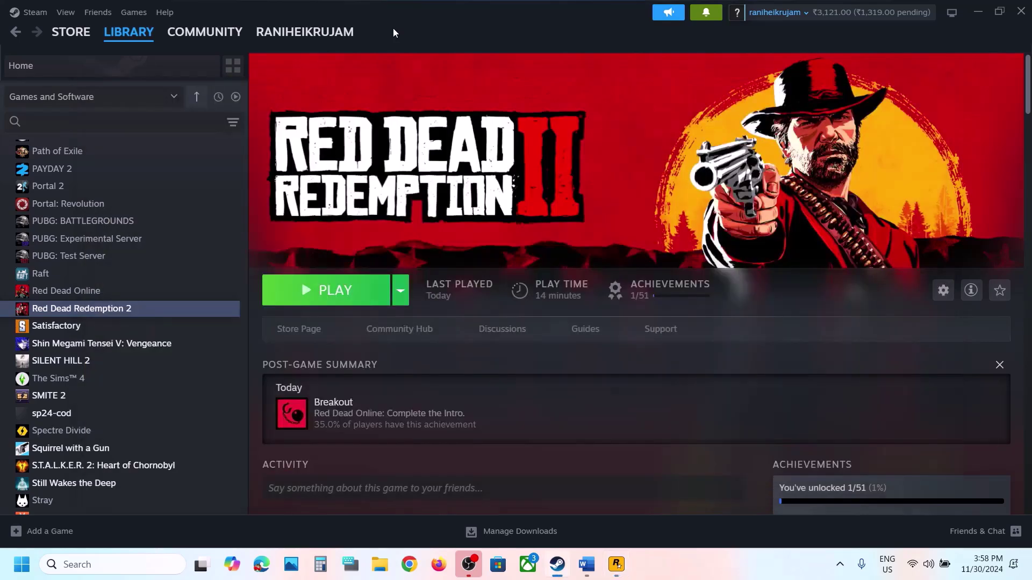
Search Windows for "team" and view the Run as administrator option for the Steam app without launching it.
{"action": "left_click", "coordinate": [89, 561]}
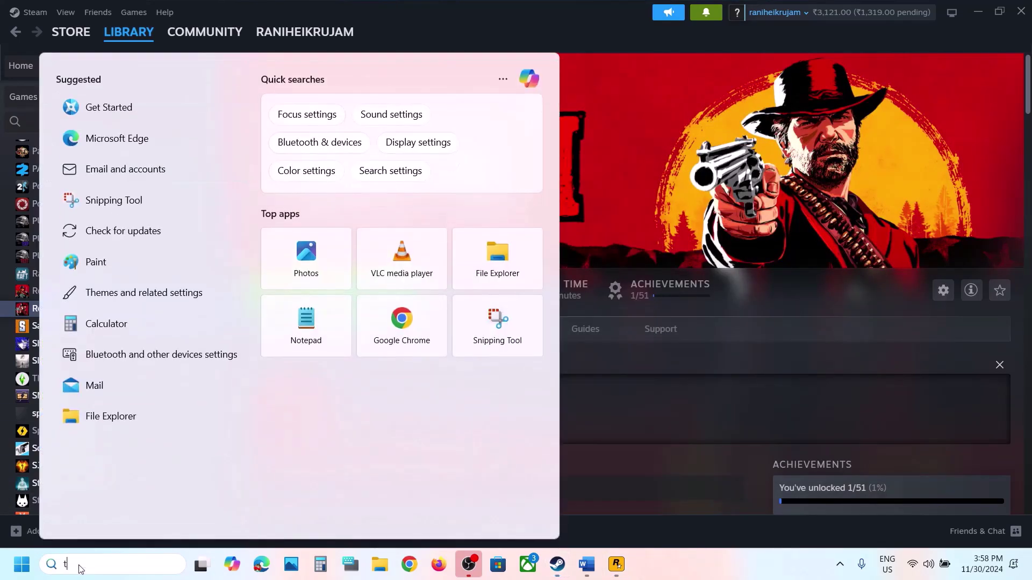
{"action": "type", "text": "team"}
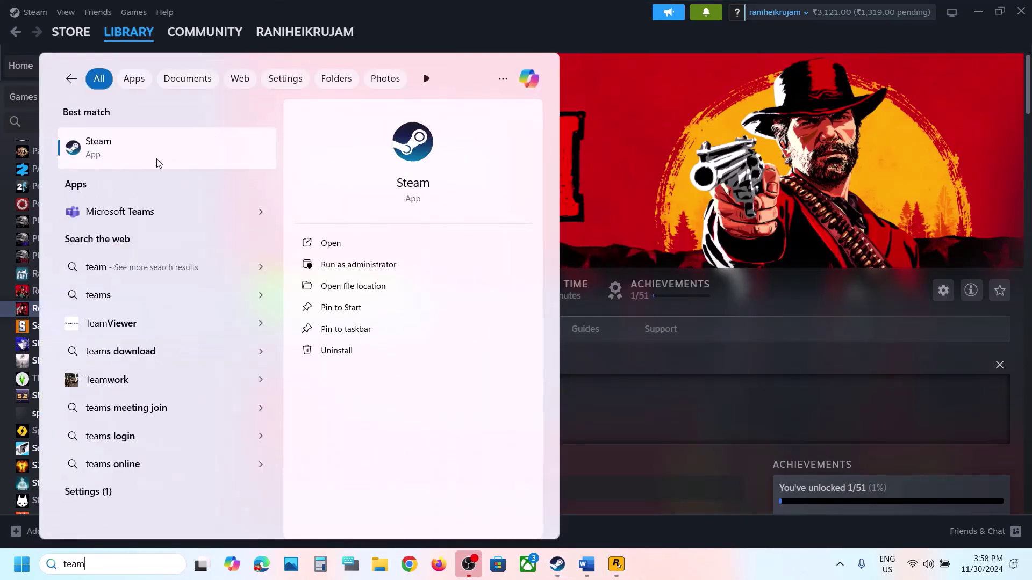
{"action": "right_click", "coordinate": [137, 158]}
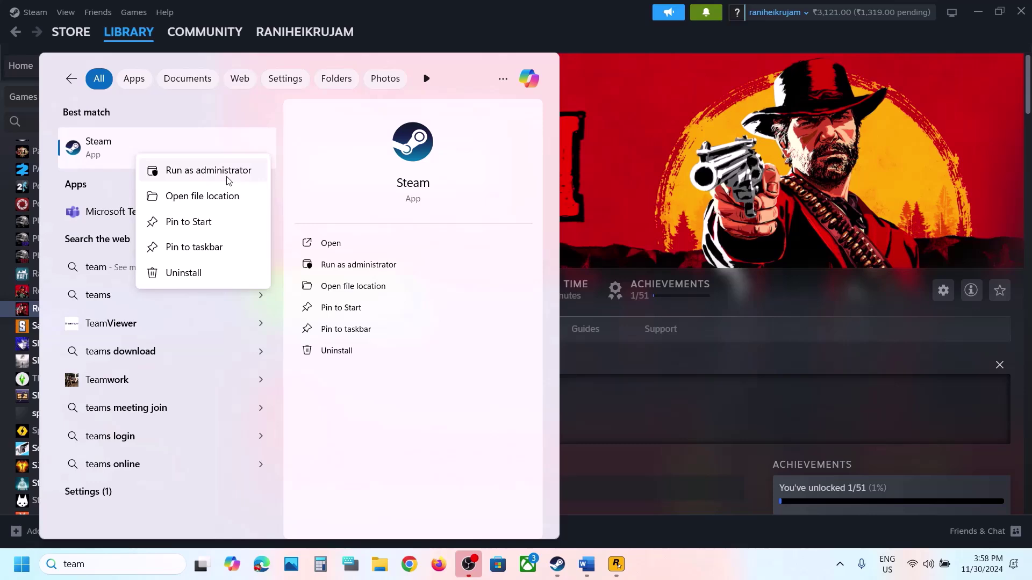
{"action": "left_click", "coordinate": [699, 84]}
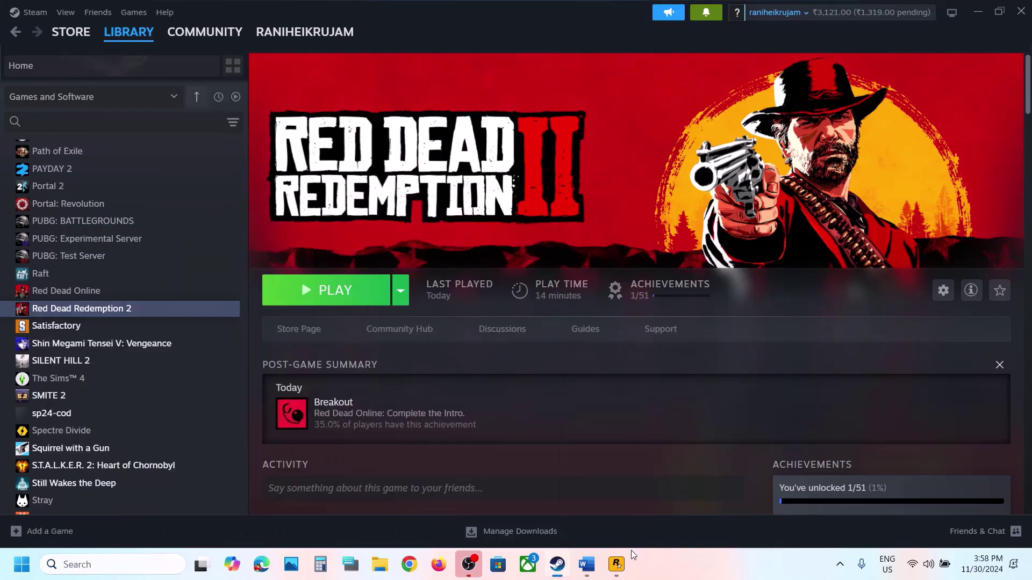
Search Windows for "rock" and view the Run as administrator option for Rockstar Games Launcher without launching it.
{"action": "left_click", "coordinate": [83, 570]}
{"action": "type", "text": "rock"}
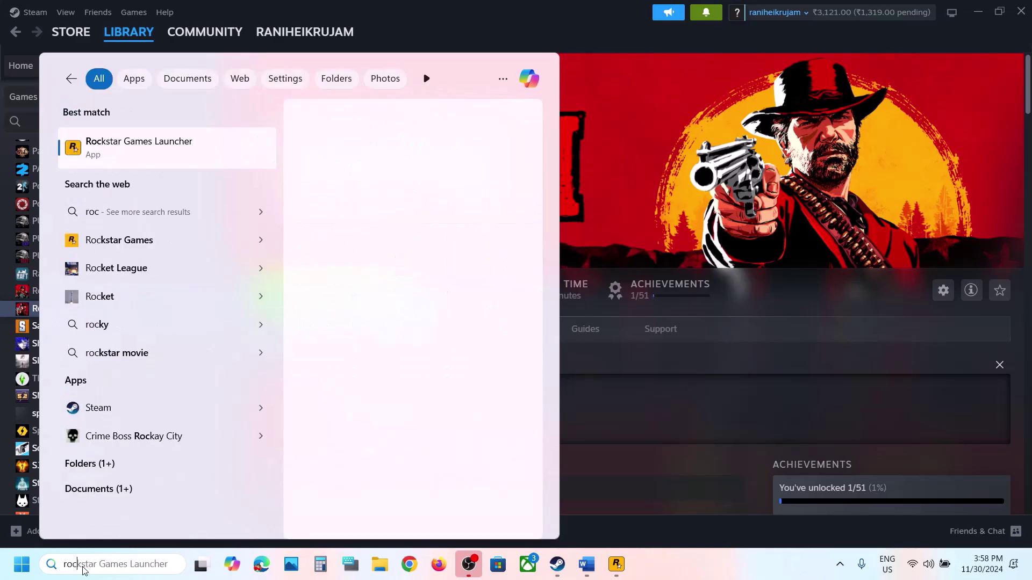
{"action": "right_click", "coordinate": [167, 148]}
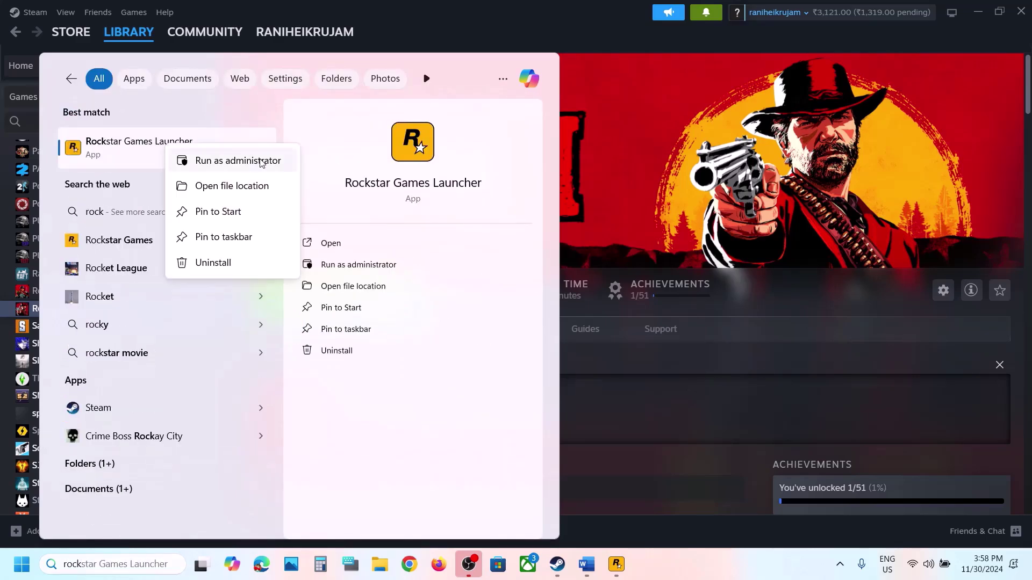
{"action": "left_click", "coordinate": [721, 188]}
{"action": "left_click", "coordinate": [721, 188]}
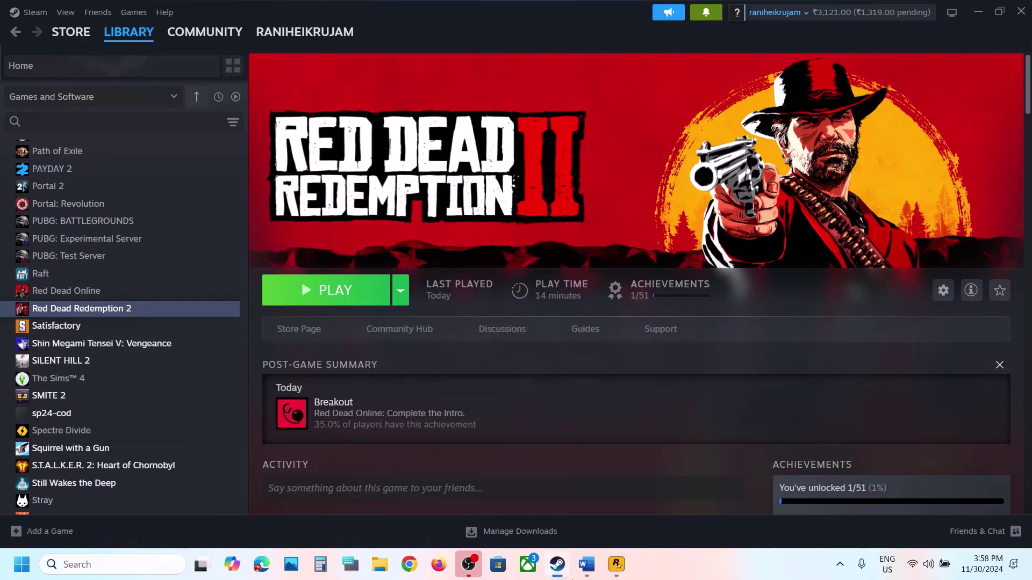
Return to the Word document and highlight the Step 2 instructions on relaunching Steam and closing Rockstar Games Launcher.
{"action": "left_click", "coordinate": [586, 564]}
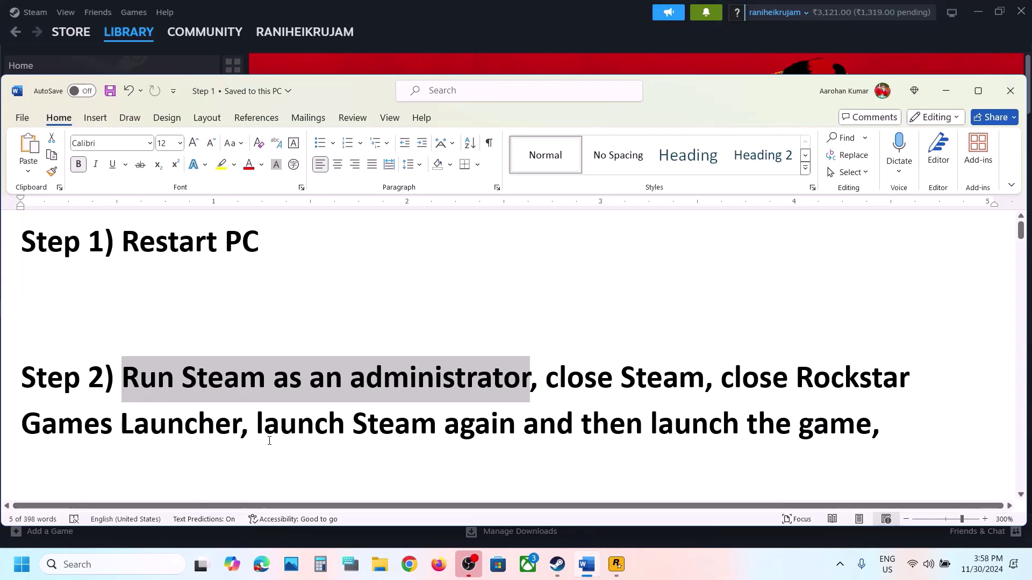
{"action": "left_click_drag", "start_coordinate": [257, 427], "coordinate": [485, 433]}
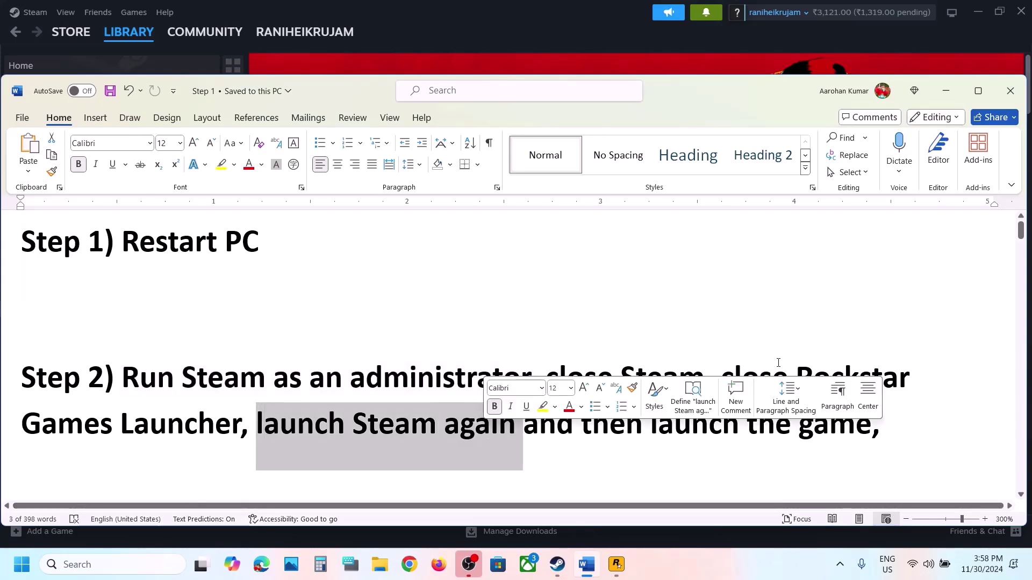
{"action": "left_click_drag", "start_coordinate": [742, 378], "coordinate": [198, 383]}
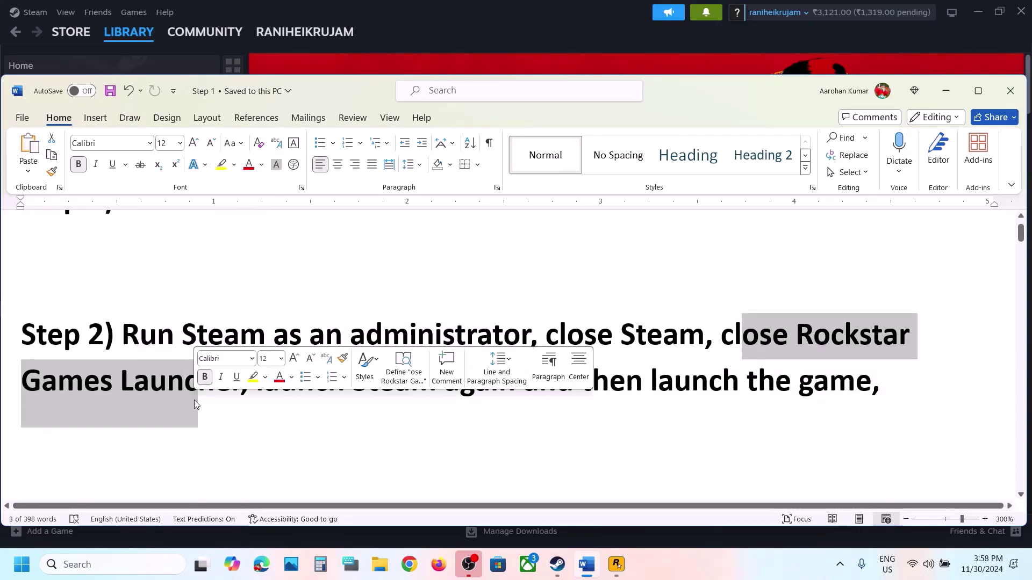
View the Exit option of the Rockstar Games Launcher background icon without closing the launcher.
{"action": "left_click", "coordinate": [844, 578]}
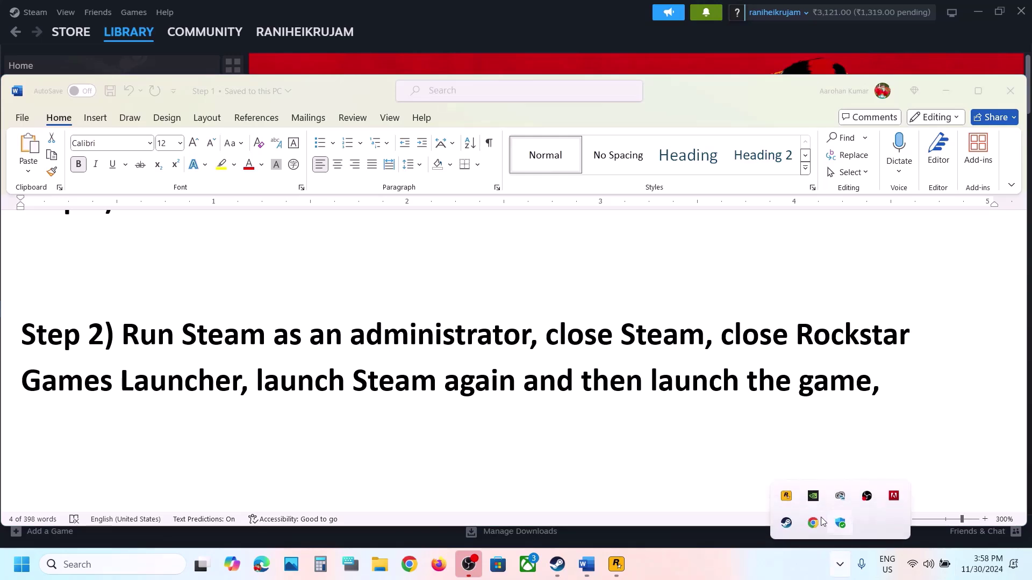
{"action": "right_click", "coordinate": [787, 497]}
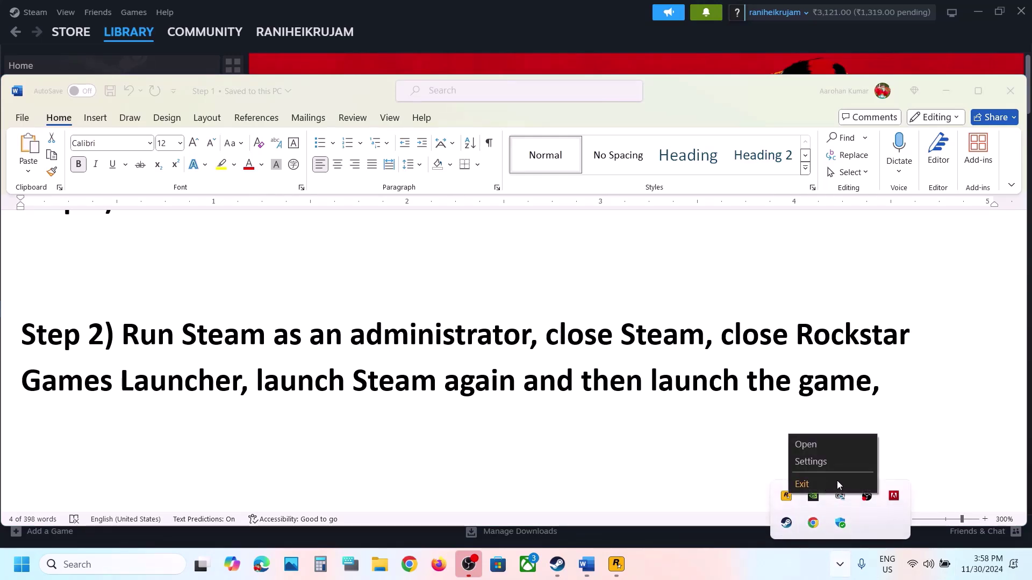
{"action": "left_click", "coordinate": [516, 396]}
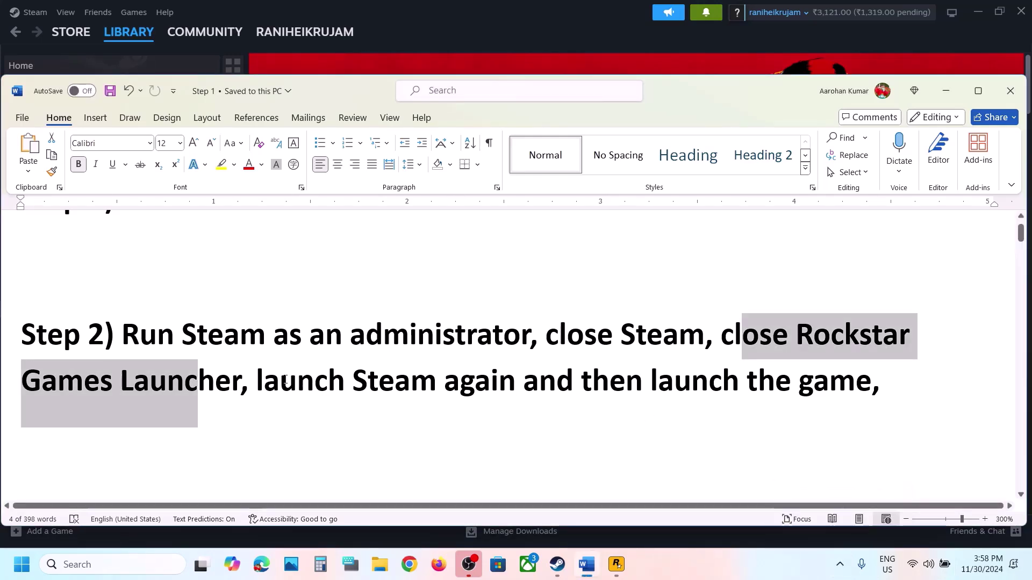
Highlight the Step 2 instructions to launch Steam again and launch the game, and minimize the Steam window.
{"action": "left_click_drag", "start_coordinate": [269, 373], "coordinate": [476, 373]}
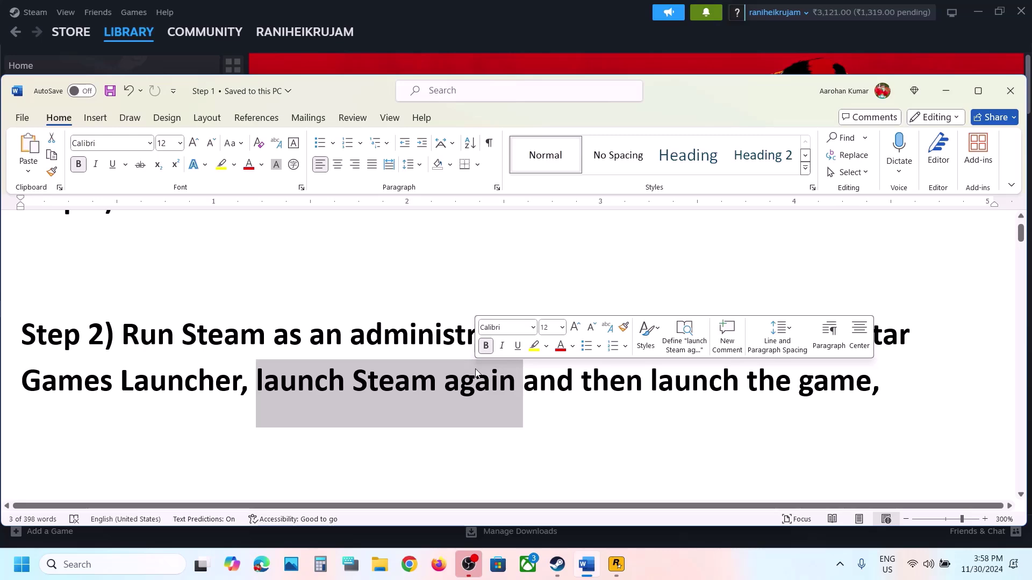
{"action": "left_click_drag", "start_coordinate": [582, 379], "coordinate": [801, 383]}
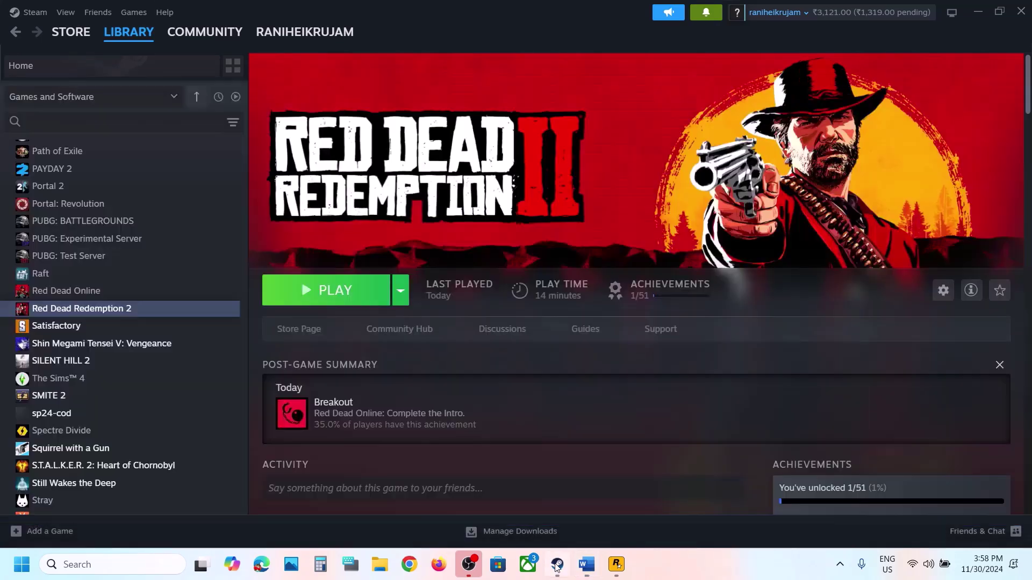
{"action": "left_click", "coordinate": [558, 564]}
{"action": "left_click", "coordinate": [557, 564]}
Highlight "launching game from Rockstar Games Launcher" in Step 3 and view Red Dead Redemption 2 in that launcher.
{"action": "scroll", "coordinate": [466, 410], "scroll_direction": "down", "scroll_amount": 3}
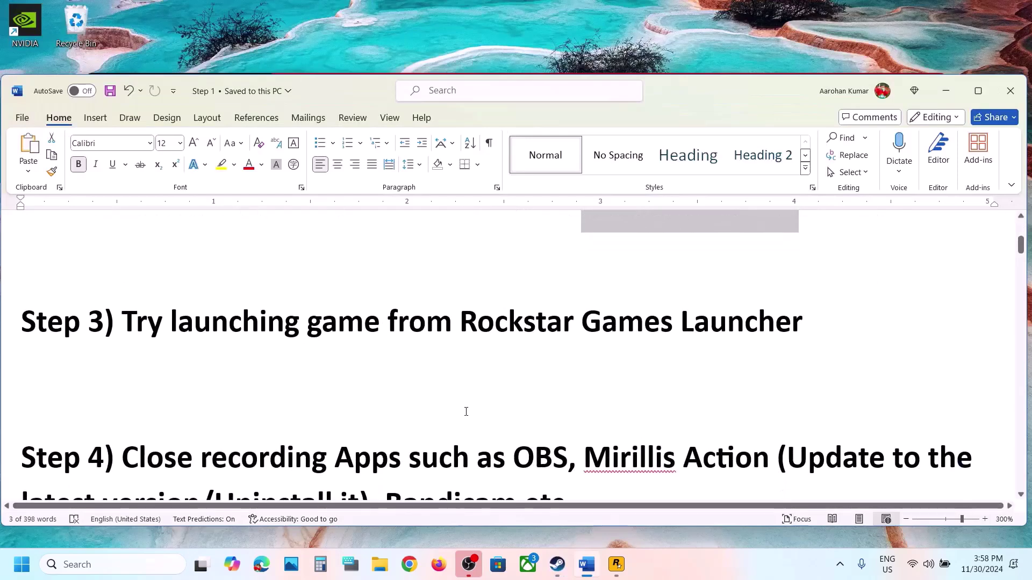
{"action": "left_click_drag", "start_coordinate": [220, 341], "coordinate": [803, 341]}
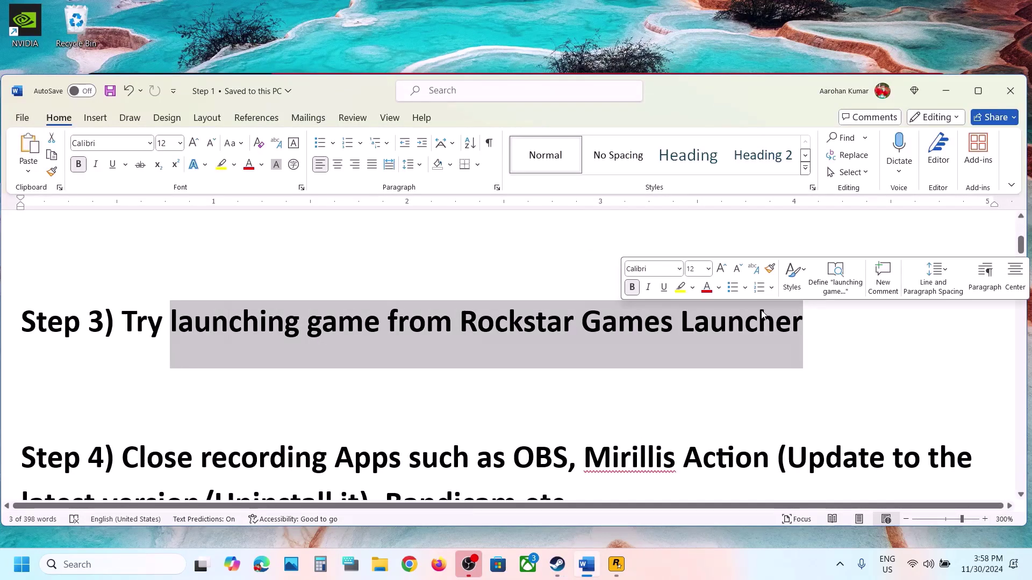
{"action": "left_click", "coordinate": [616, 566]}
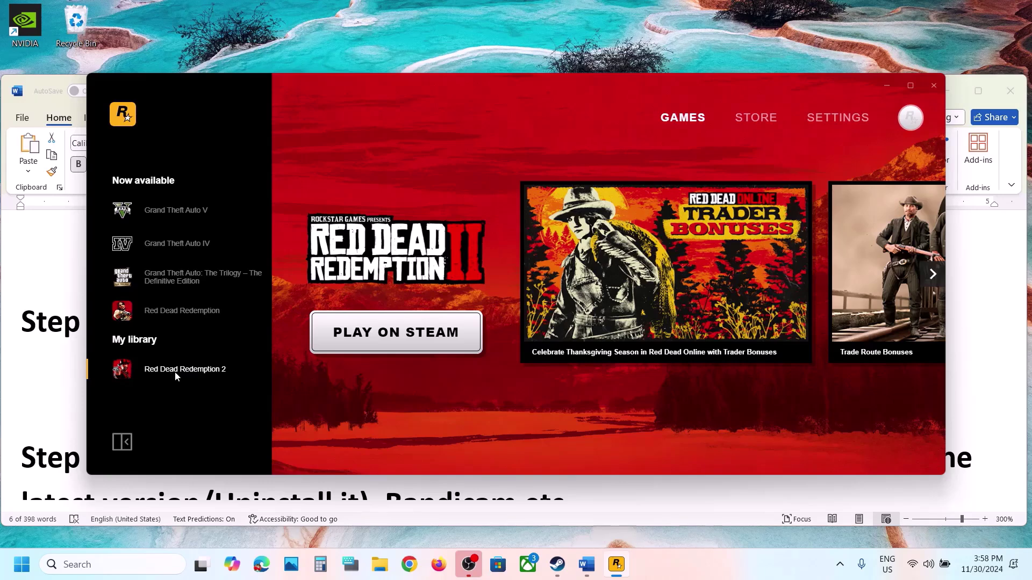
{"action": "key", "text": "alt+Tab"}
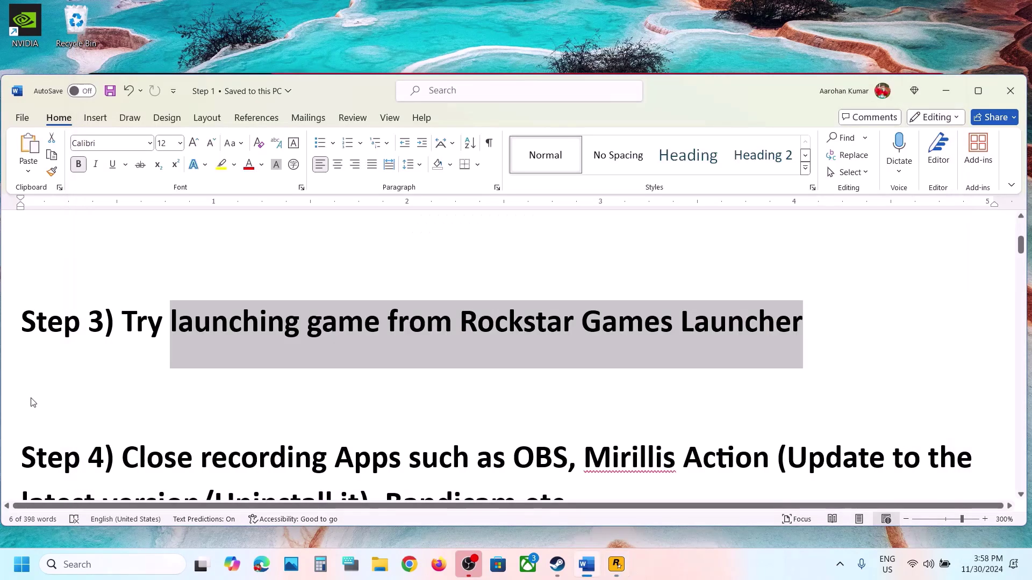
Review Step 4 in the document, highlighting the advice on closing OBS, Mirillis Action and Bandicam, and on updating or uninstalling.
{"action": "scroll", "coordinate": [382, 396], "scroll_direction": "down", "scroll_amount": 2}
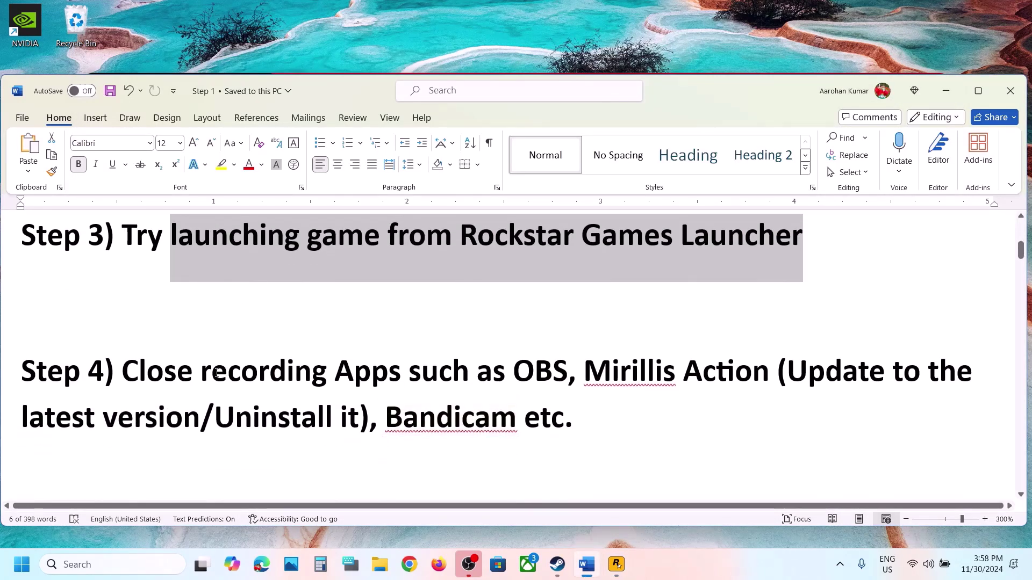
{"action": "left_click_drag", "start_coordinate": [215, 373], "coordinate": [359, 420]}
{"action": "left_click", "coordinate": [533, 374]}
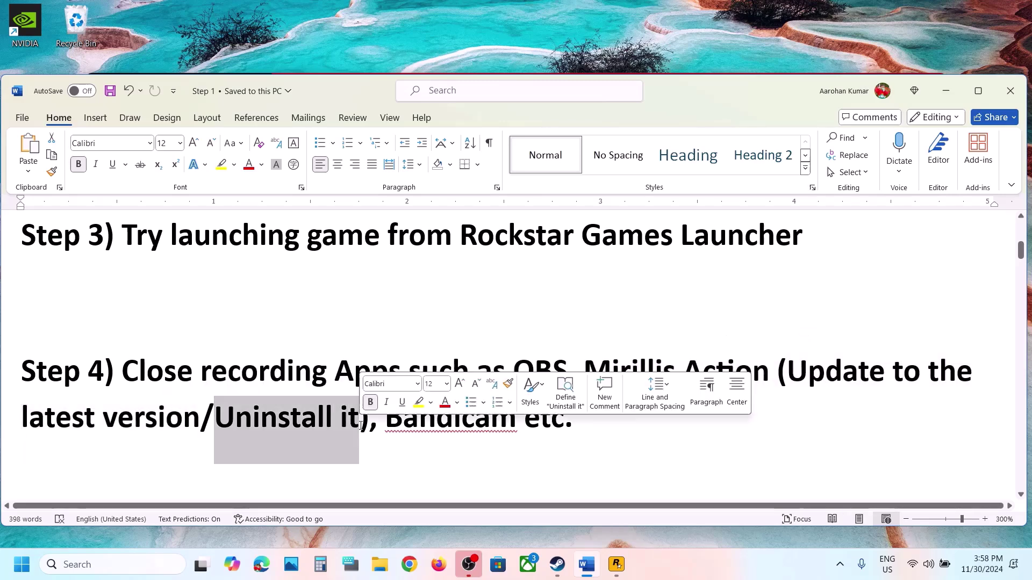
{"action": "right_click", "coordinate": [394, 426]}
{"action": "left_click", "coordinate": [168, 370]}
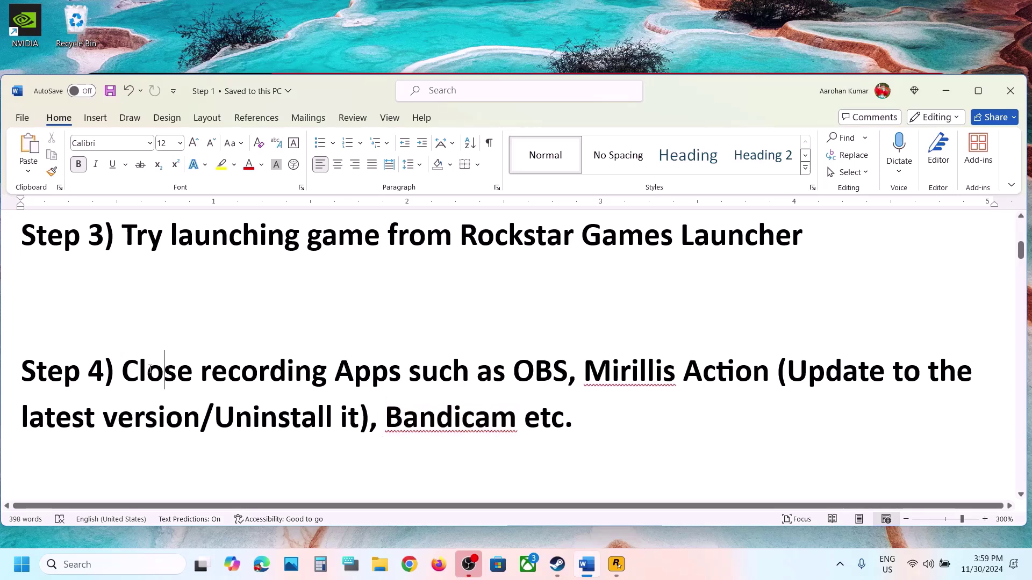
{"action": "left_click_drag", "start_coordinate": [164, 369], "coordinate": [526, 364]}
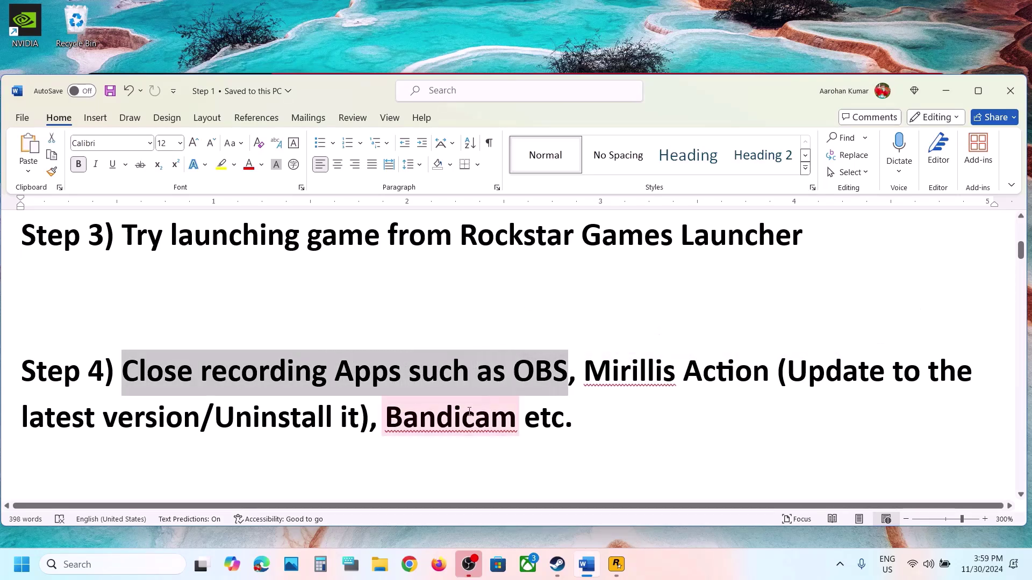
{"action": "left_click_drag", "start_coordinate": [387, 418], "coordinate": [577, 412]}
{"action": "left_click", "coordinate": [577, 412]}
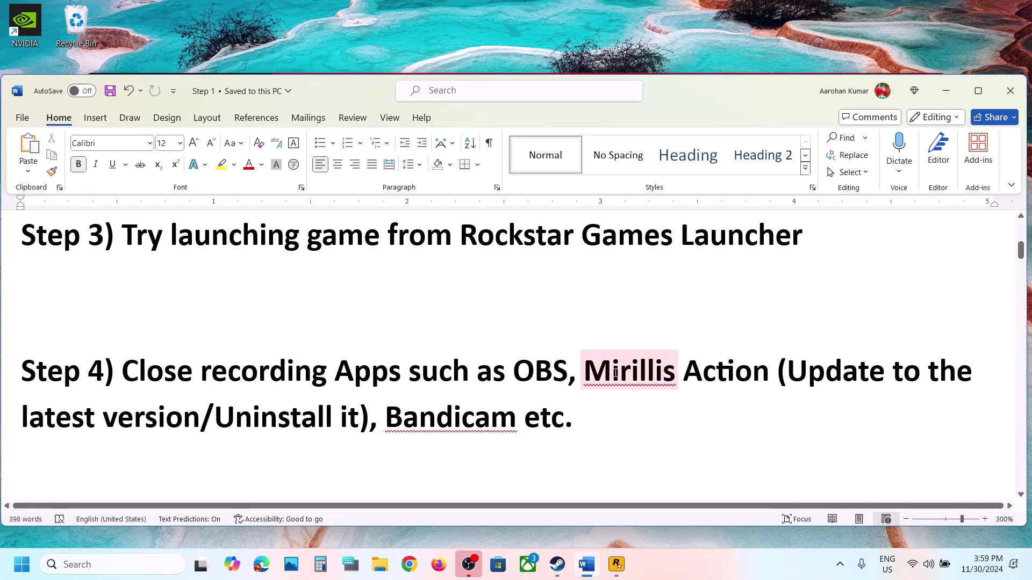
{"action": "left_click_drag", "start_coordinate": [583, 369], "coordinate": [765, 369]}
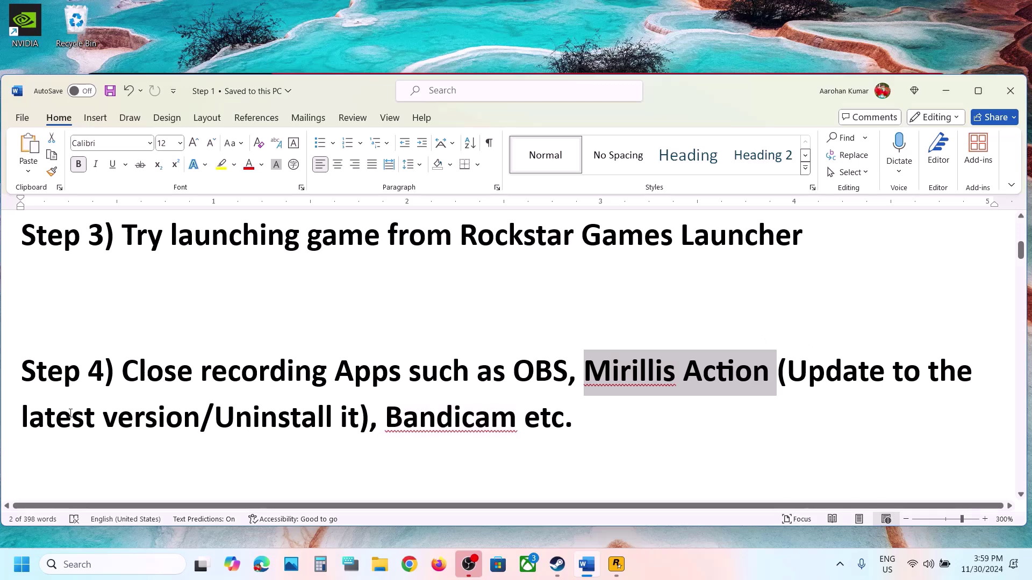
{"action": "left_click_drag", "start_coordinate": [65, 413], "coordinate": [324, 416]}
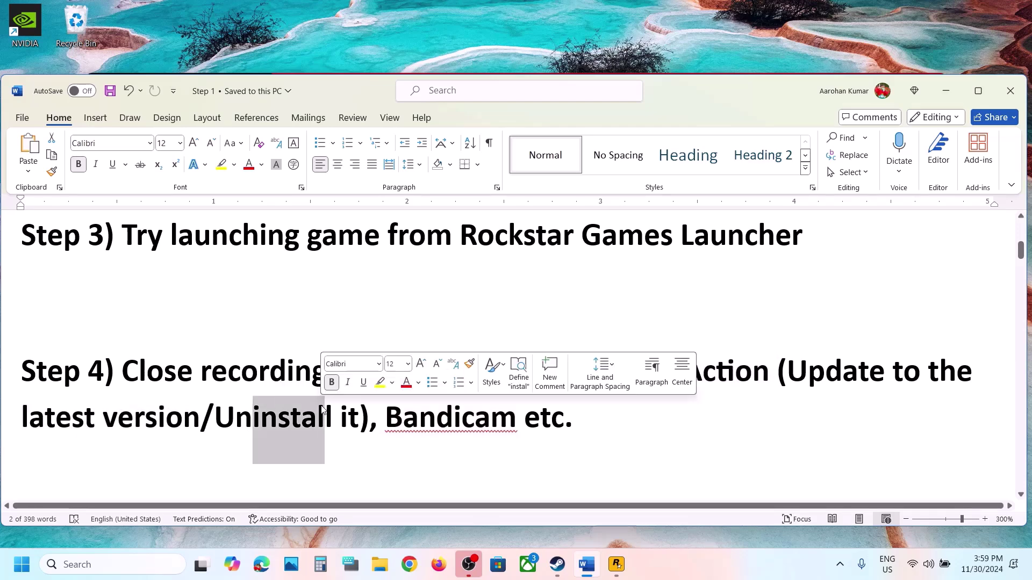
{"action": "left_click", "coordinate": [600, 425]}
Highlight the Step 5 instruction to try DX12/Vulkan in the system.xml file.
{"action": "scroll", "coordinate": [600, 423], "scroll_direction": "down", "scroll_amount": 3}
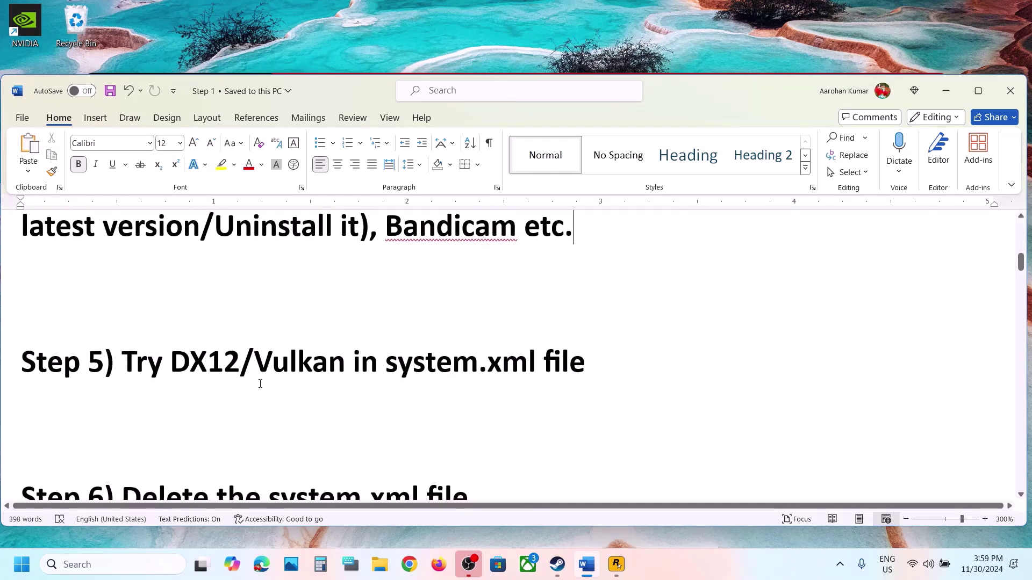
{"action": "left_click_drag", "start_coordinate": [141, 374], "coordinate": [620, 373]}
{"action": "left_click", "coordinate": [621, 372]}
Open the Settings folder of Red Dead Redemption 2 inside Documents > Rockstar Games in File Explorer.
{"action": "left_click", "coordinate": [388, 566]}
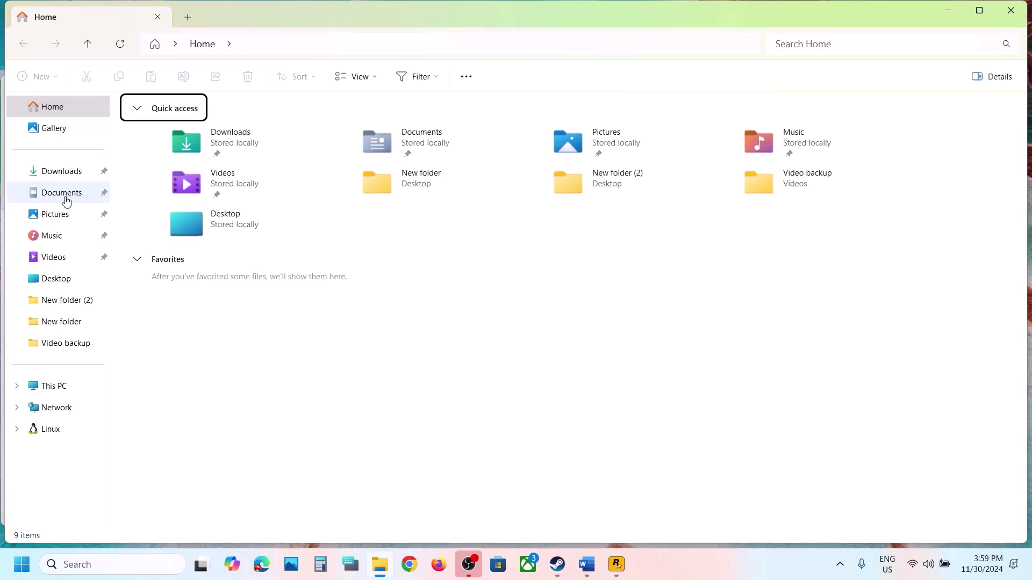
{"action": "left_click", "coordinate": [61, 193]}
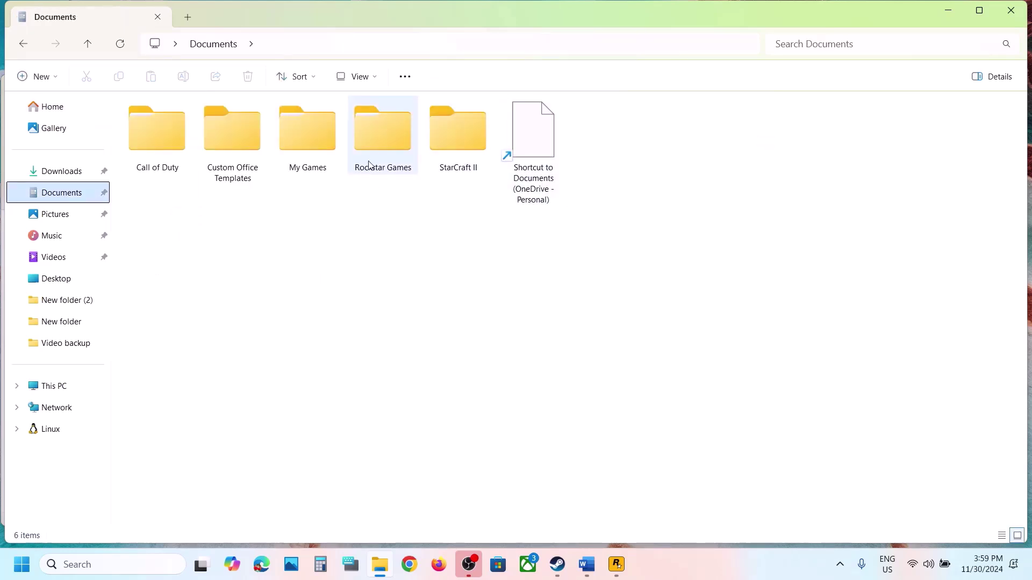
{"action": "double_click", "coordinate": [384, 151]}
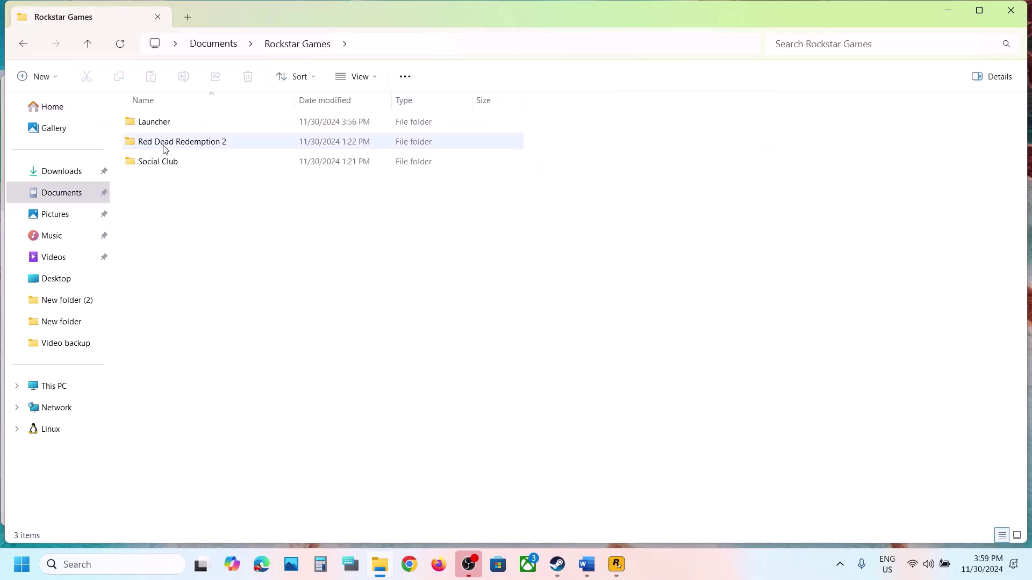
{"action": "double_click", "coordinate": [165, 149]}
{"action": "double_click", "coordinate": [175, 146]}
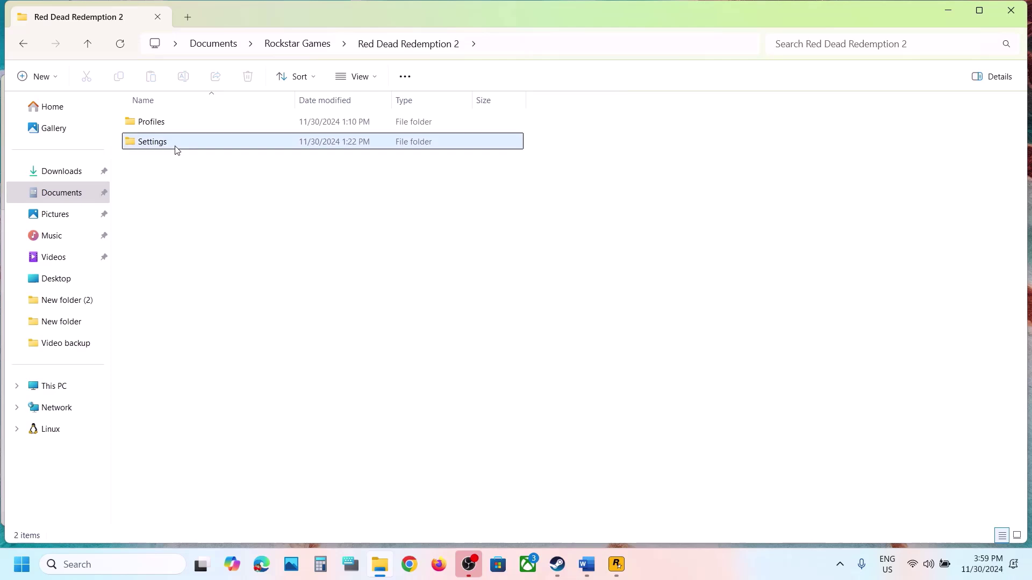
Open the system file from the Settings folder in Notepad and maximize its window.
{"action": "left_click", "coordinate": [155, 280]}
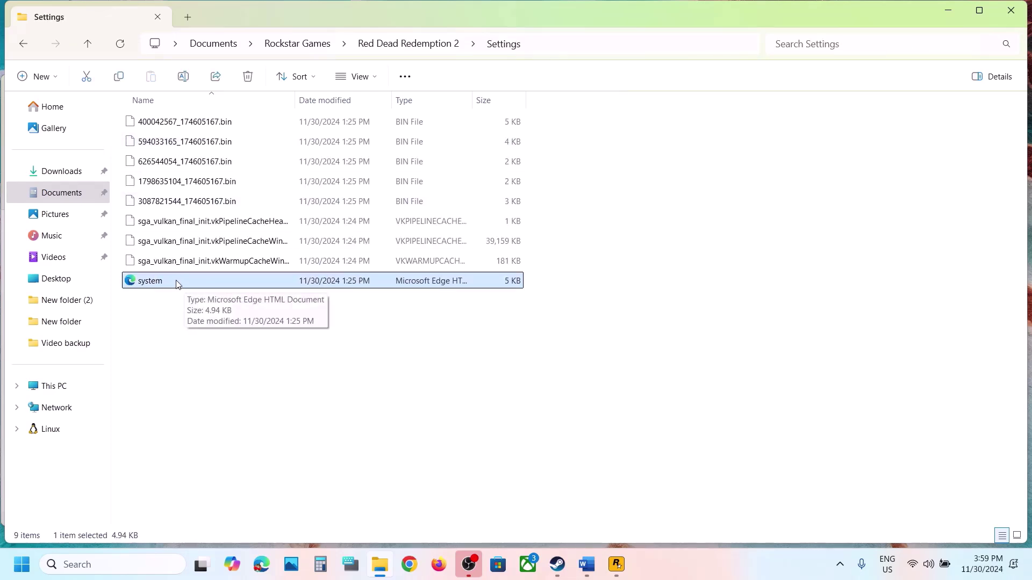
{"action": "right_click", "coordinate": [178, 284]}
{"action": "mouse_move", "coordinate": [279, 249]}
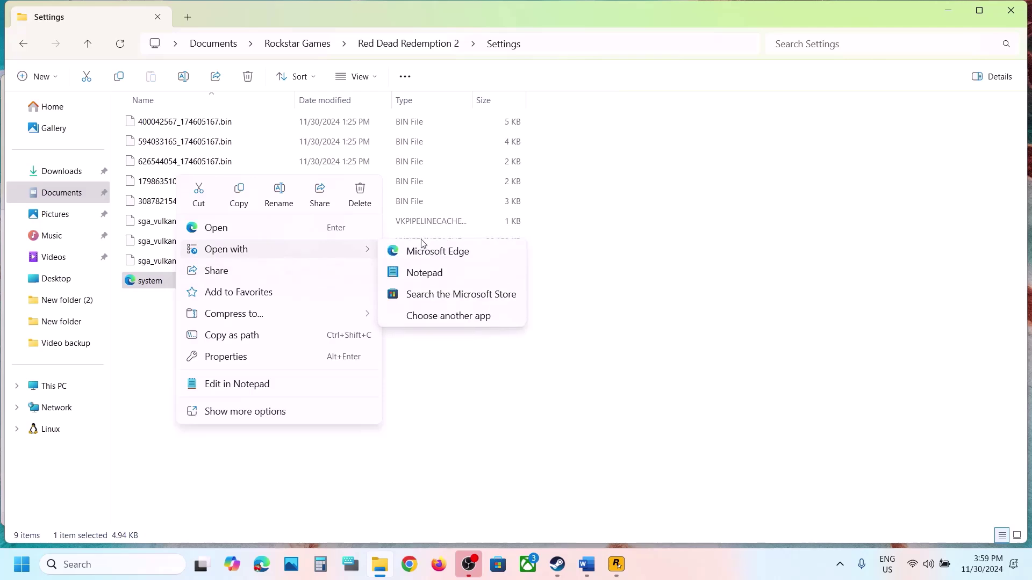
{"action": "left_click", "coordinate": [439, 272]}
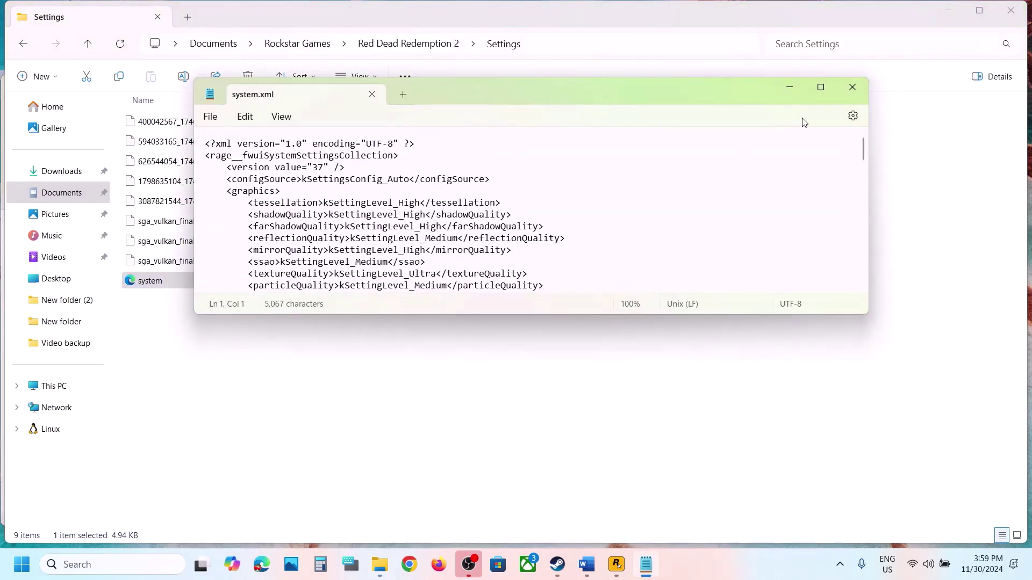
{"action": "left_click", "coordinate": [821, 87]}
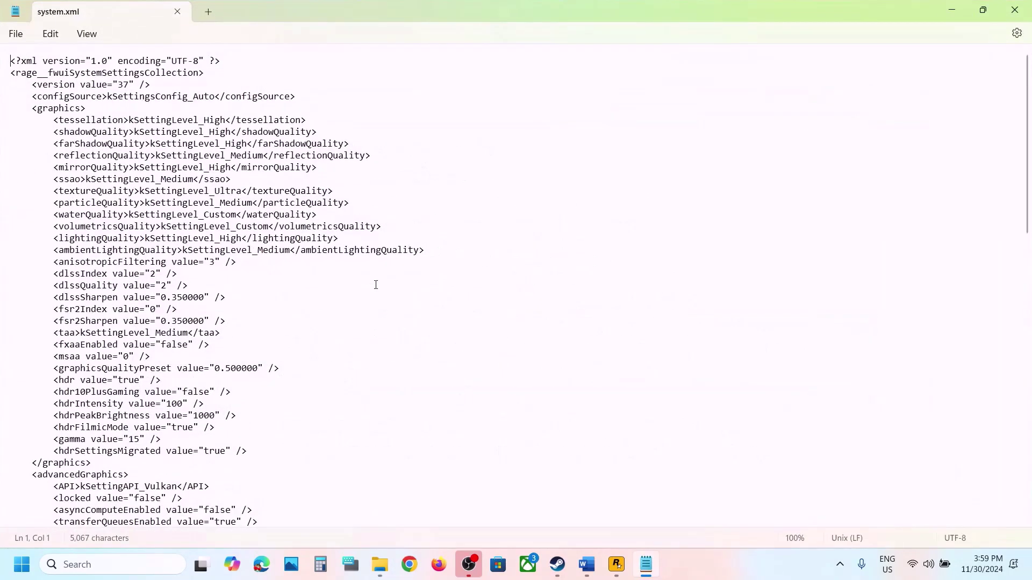
Set the API value under advancedGraphics to kSettingAPI_DX12 and save system.xml.
{"action": "scroll", "coordinate": [375, 285], "scroll_direction": "down", "scroll_amount": 5}
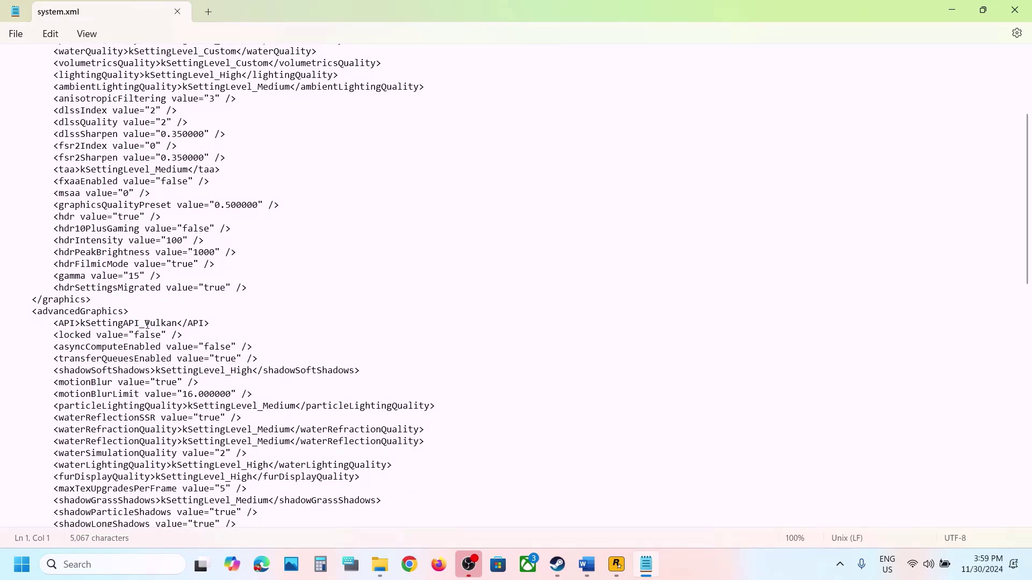
{"action": "left_click_drag", "start_coordinate": [145, 324], "coordinate": [162, 328]}
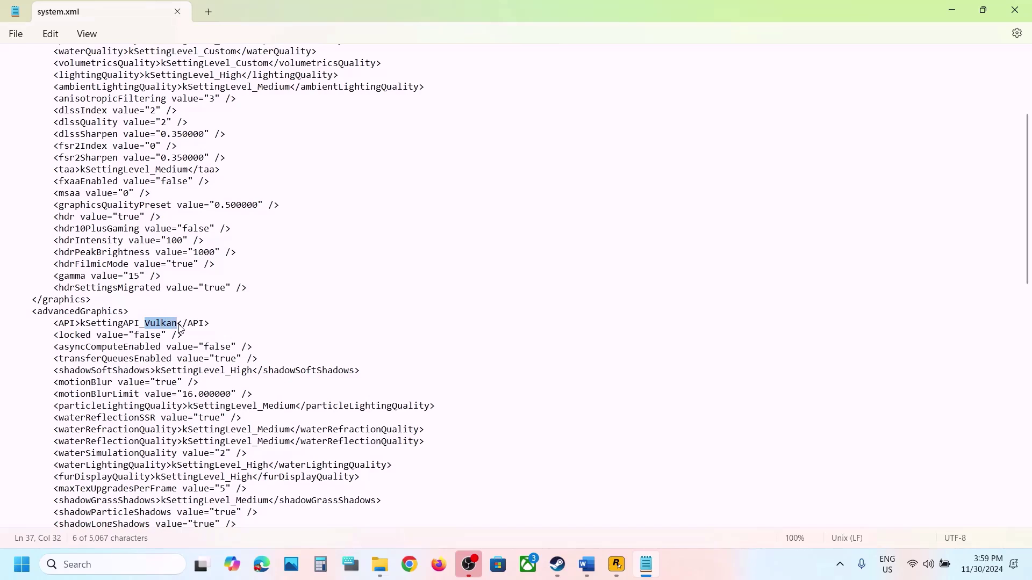
{"action": "type", "text": "DX"}
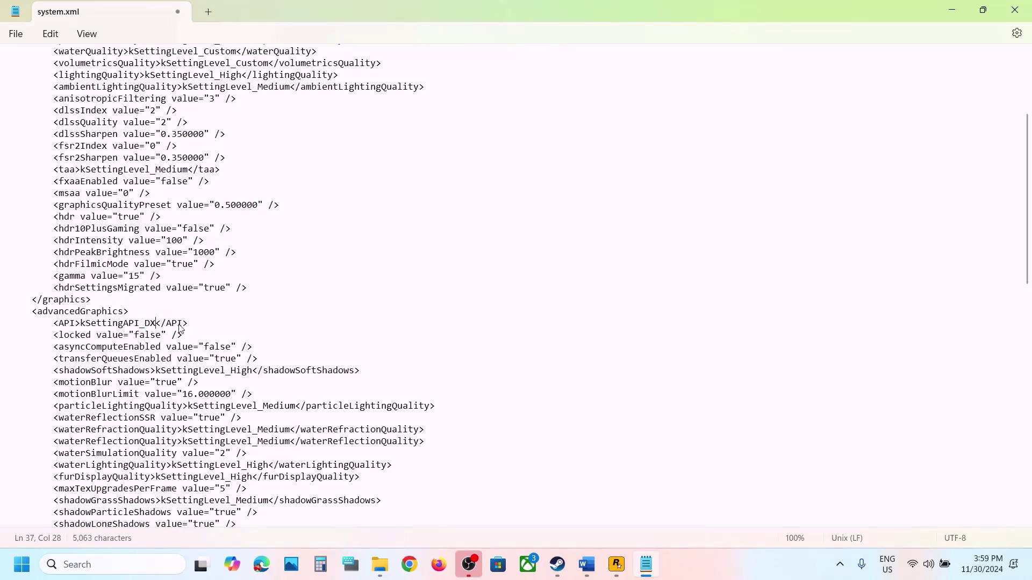
{"action": "type", "text": "12"}
{"action": "left_click", "coordinate": [16, 34]}
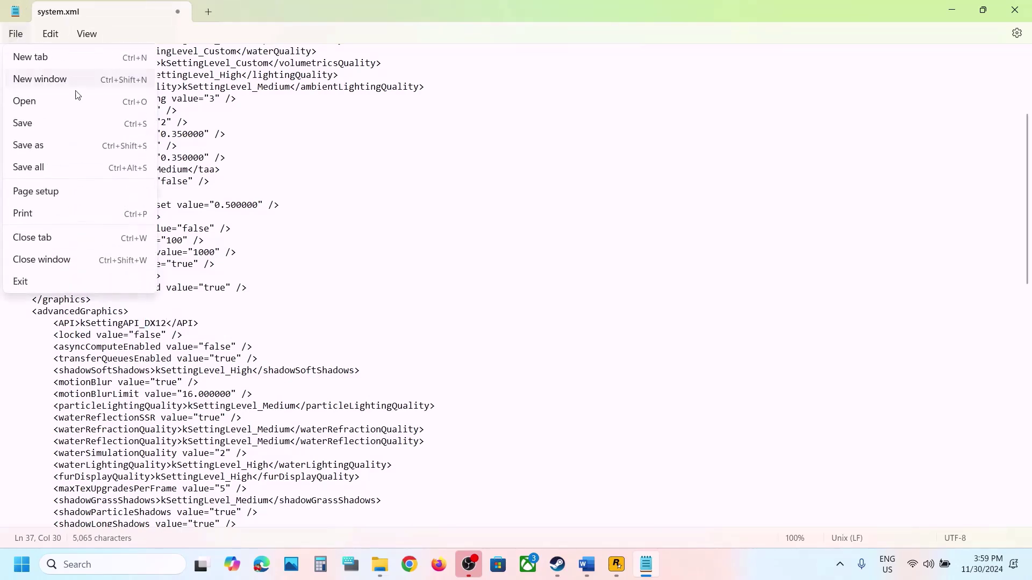
{"action": "left_click", "coordinate": [64, 129]}
View Red Dead Redemption 2 in Steam and in the Rockstar Games Launcher, and return to the Word document.
{"action": "left_click", "coordinate": [566, 570]}
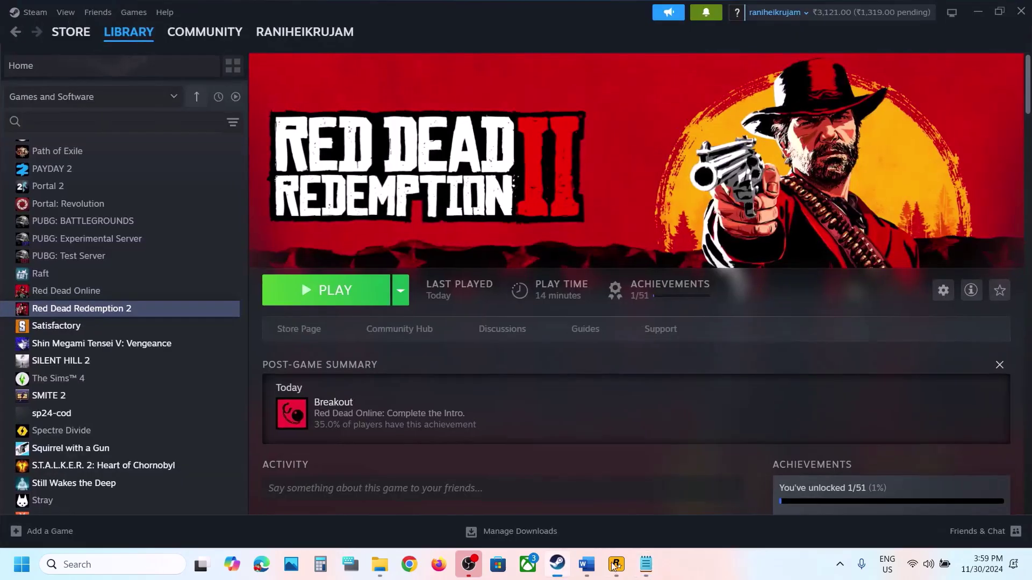
{"action": "left_click", "coordinate": [617, 569]}
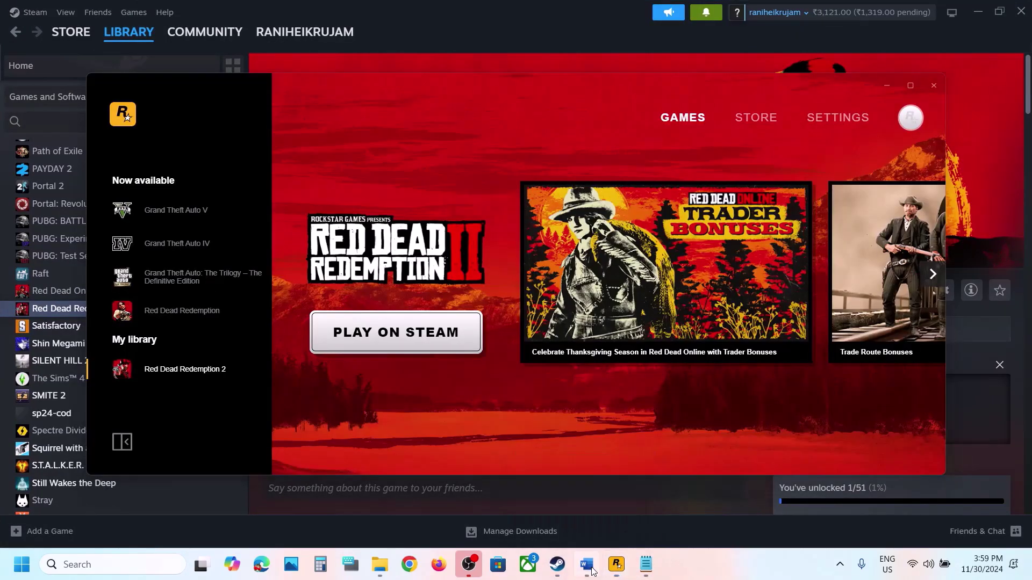
{"action": "left_click", "coordinate": [592, 569]}
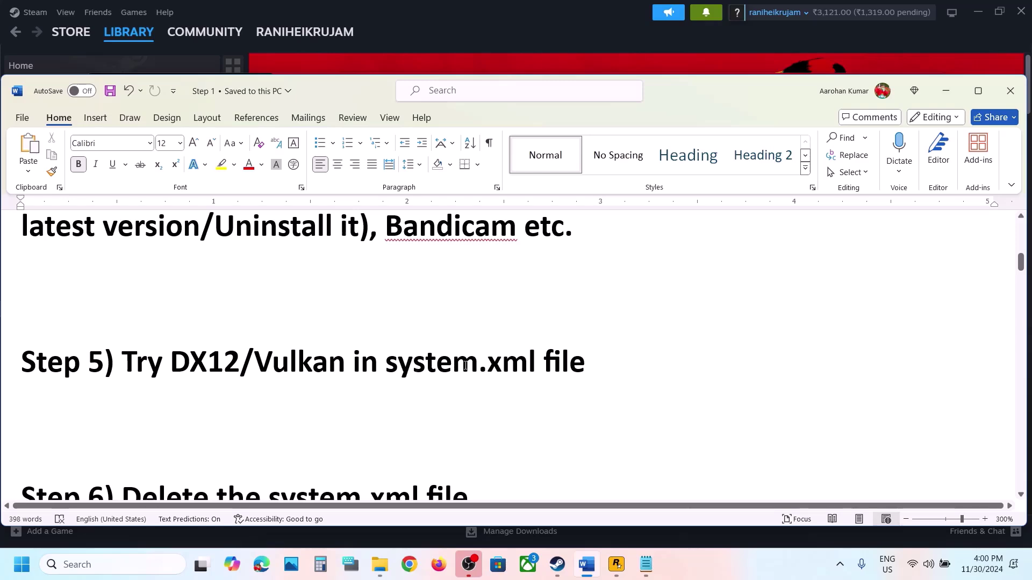
Switch to system.xml in Notepad, set the advancedGraphics API value to kSettingAPI_Vulkan, and save the file.
{"action": "left_click", "coordinate": [646, 565]}
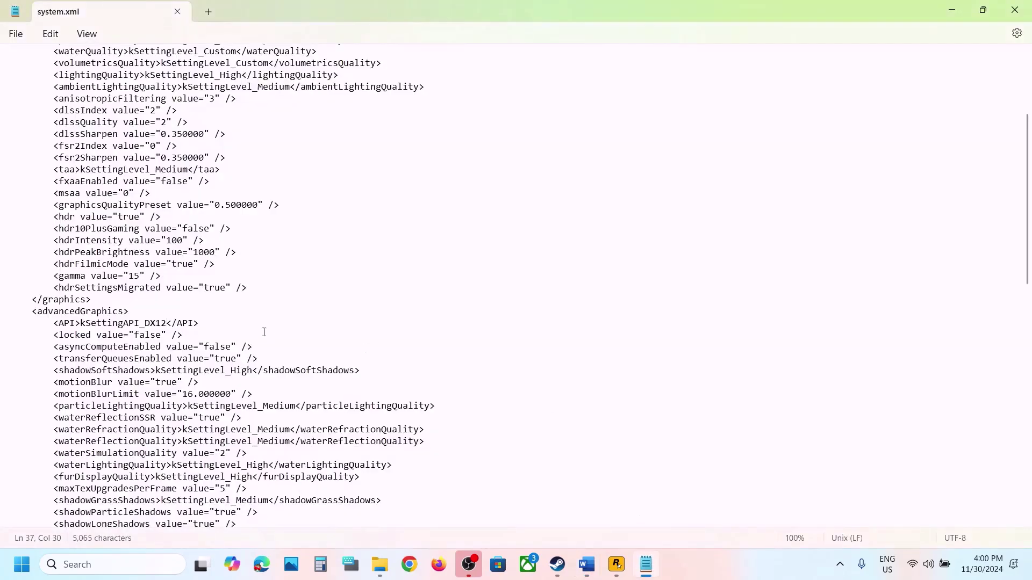
{"action": "left_click_drag", "start_coordinate": [165, 324], "coordinate": [152, 327]}
{"action": "type", "text": "Vulkan"}
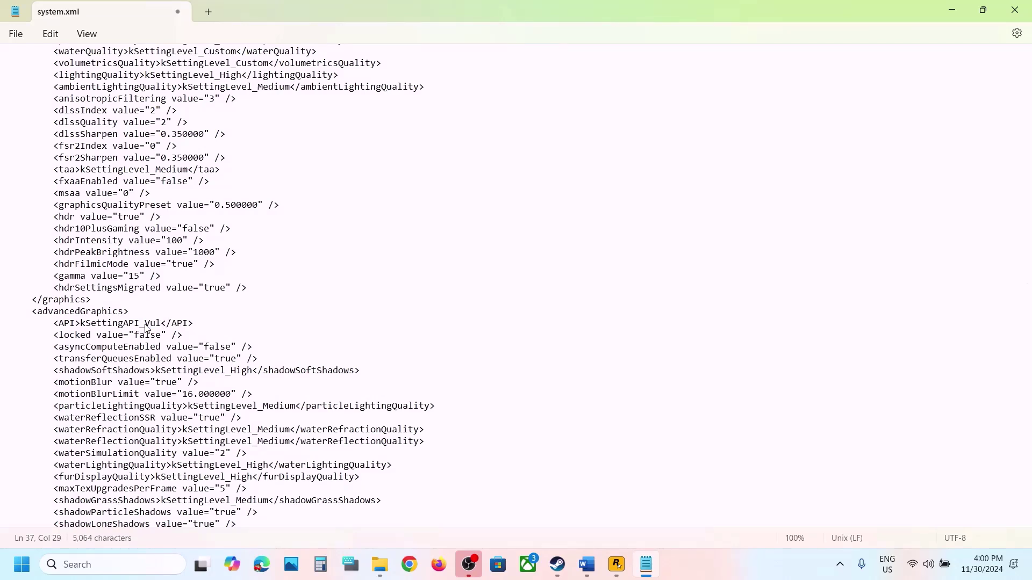
{"action": "left_click", "coordinate": [5, 34]}
{"action": "left_click", "coordinate": [37, 119]}
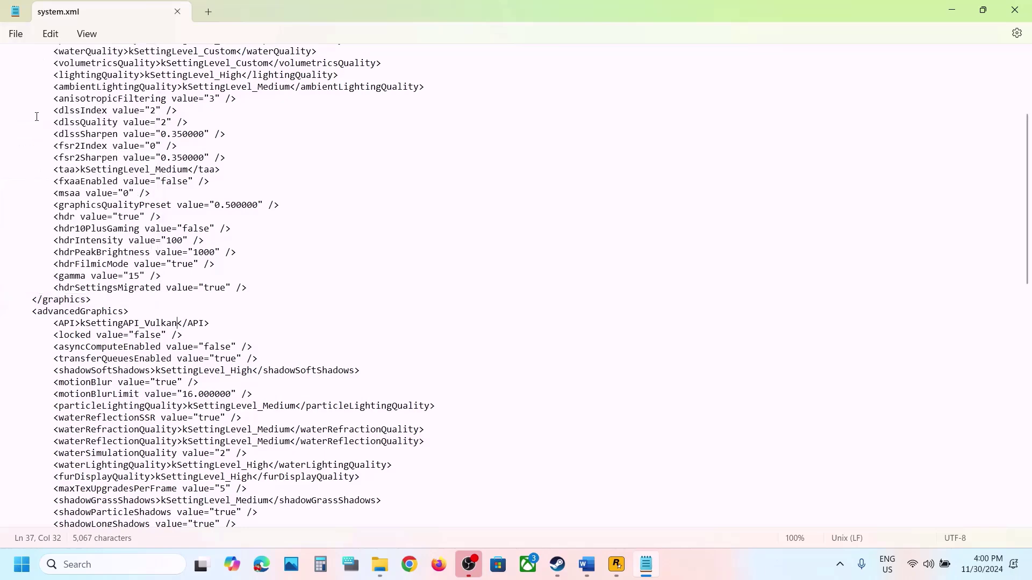
Return to the Word document and highlight "DX12" in the Step 5 instruction.
{"action": "left_click", "coordinate": [586, 564]}
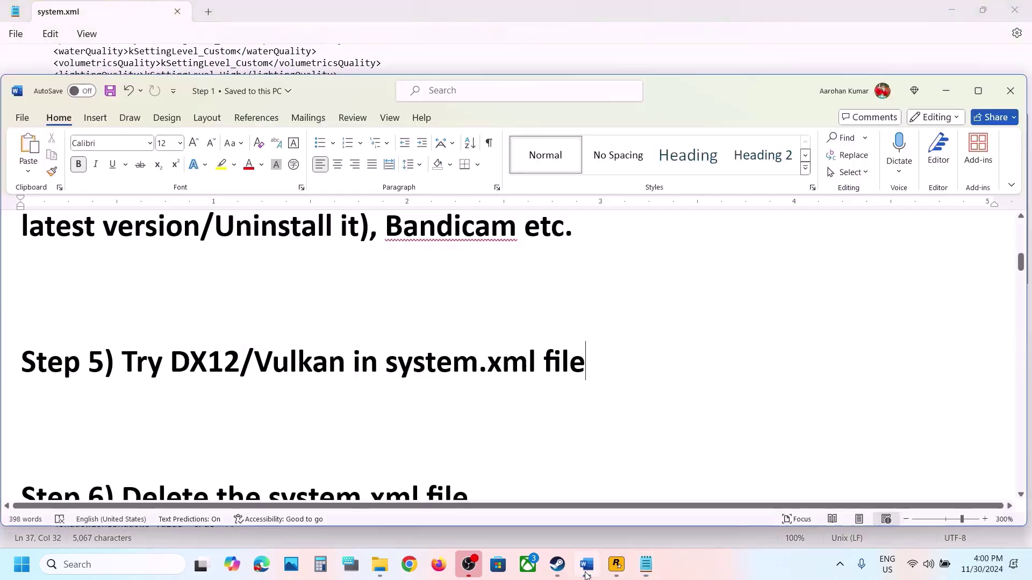
{"action": "left_click_drag", "start_coordinate": [171, 363], "coordinate": [237, 360]}
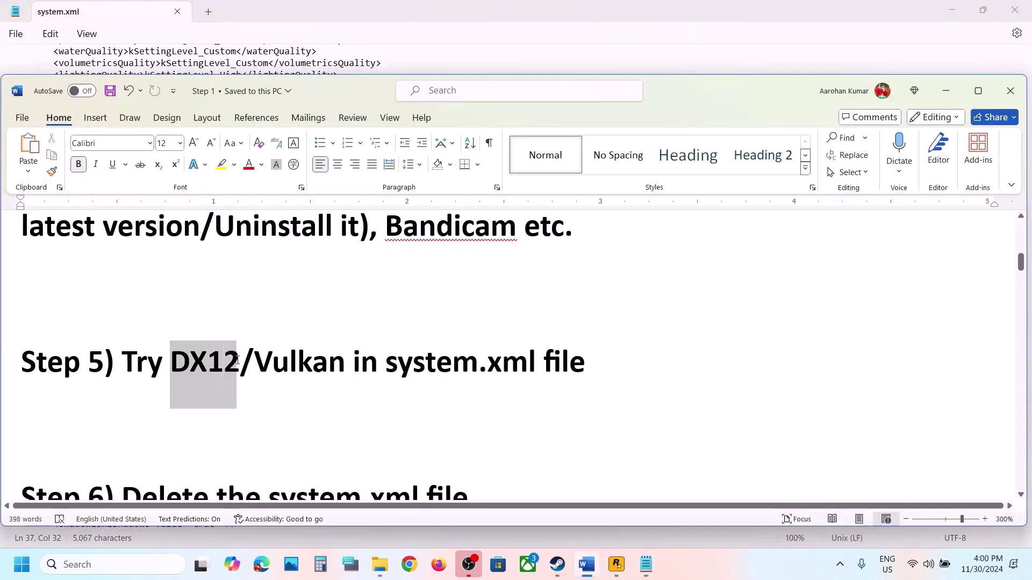
{"action": "left_click", "coordinate": [240, 360]}
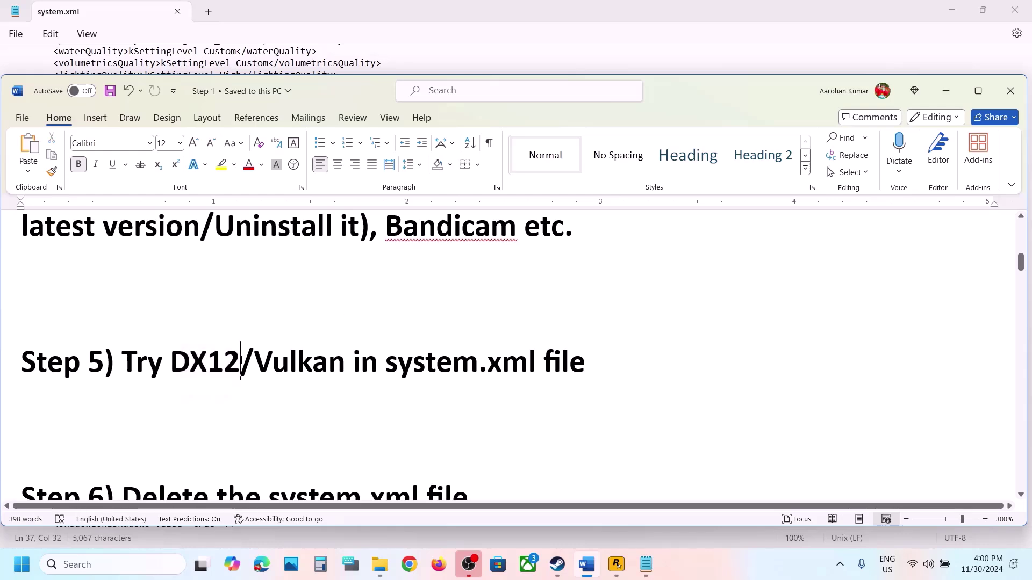
Highlight the Step 6 instruction "Delete the system.xml file" and minimize the document window.
{"action": "scroll", "coordinate": [241, 360], "scroll_direction": "down", "scroll_amount": 2}
{"action": "scroll", "coordinate": [240, 360], "scroll_direction": "down", "scroll_amount": 1}
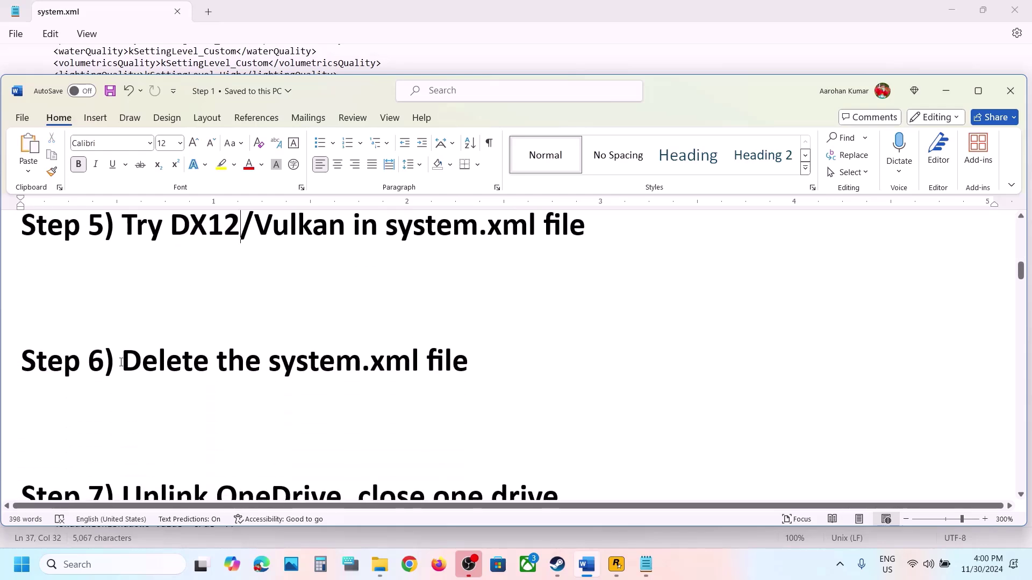
{"action": "left_click_drag", "start_coordinate": [121, 361], "coordinate": [445, 347]}
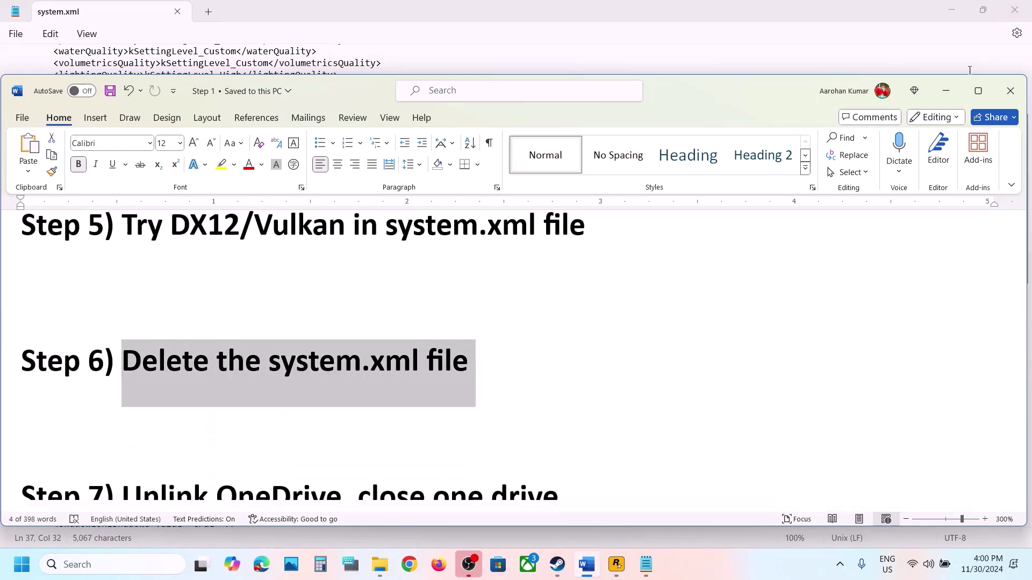
{"action": "left_click", "coordinate": [946, 90]}
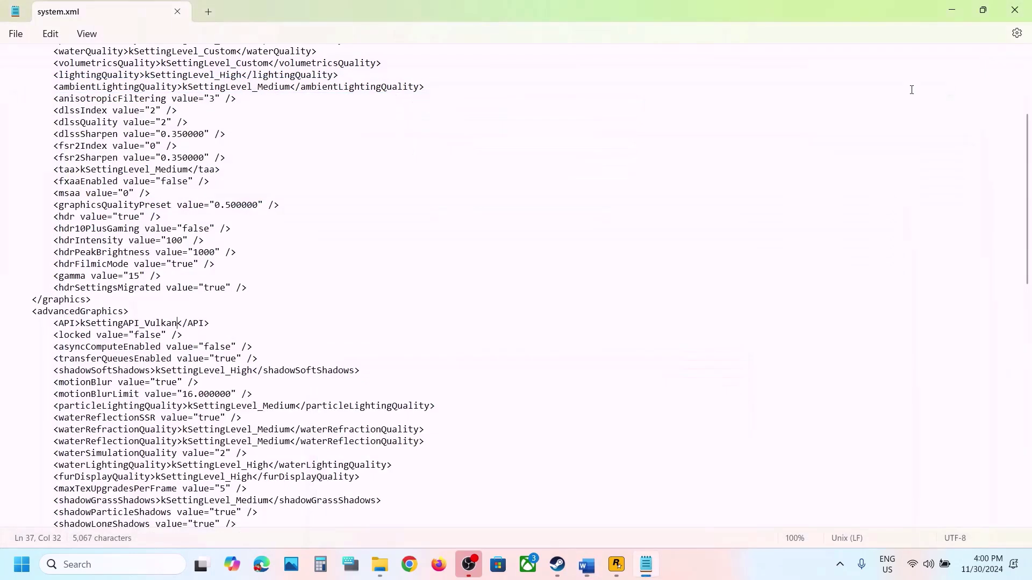
Switch to the Settings folder, show its full path, and view the delete option for the system file.
{"action": "left_click", "coordinate": [393, 572]}
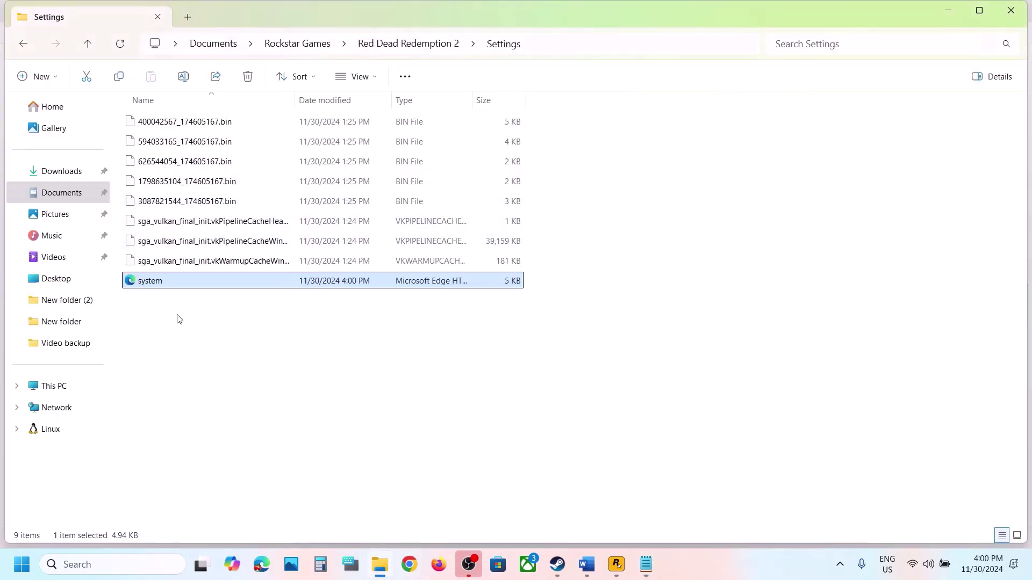
{"action": "left_click", "coordinate": [559, 48]}
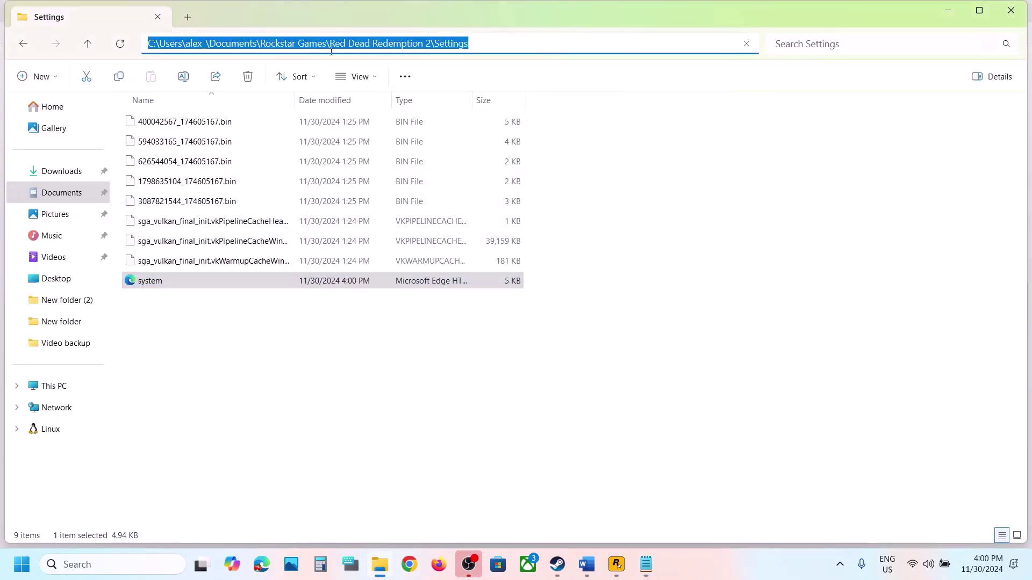
{"action": "right_click", "coordinate": [156, 289]}
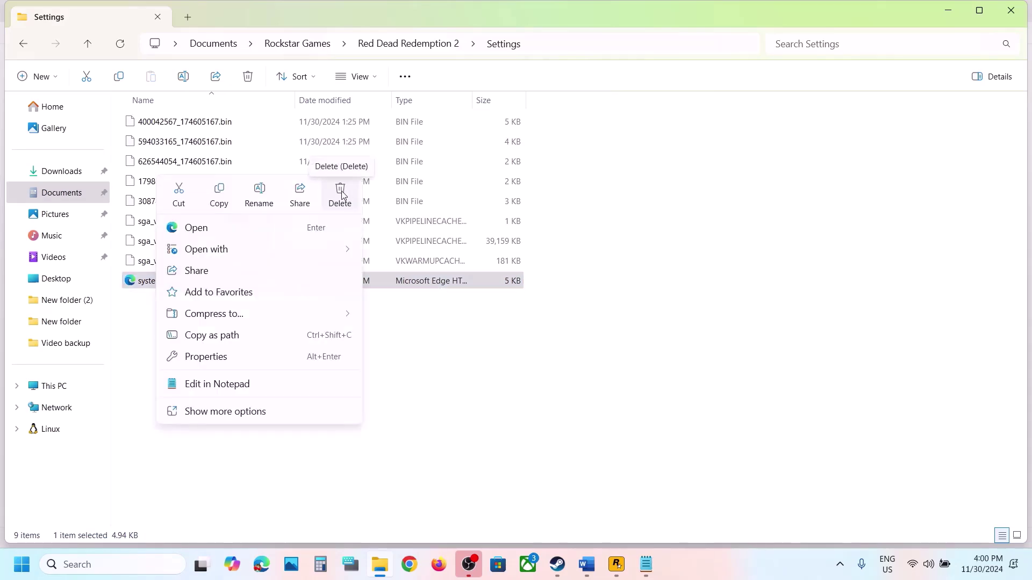
{"action": "left_click", "coordinate": [638, 483]}
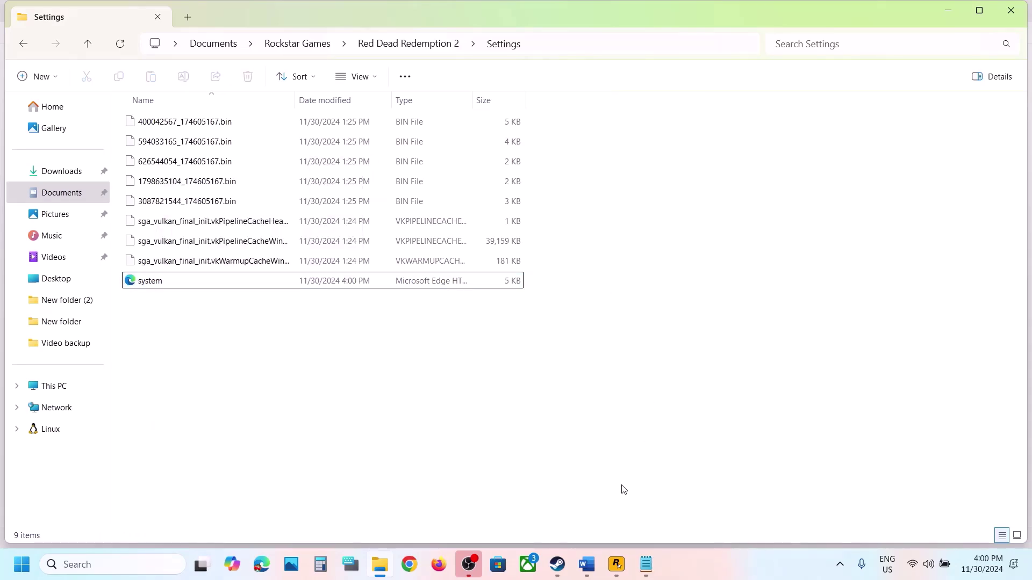
Highlight "Unlink OneDrive" in Step 7 of the Word document and check the hidden system tray icons for OneDrive.
{"action": "left_click", "coordinate": [582, 574]}
{"action": "scroll", "coordinate": [379, 377], "scroll_direction": "down", "scroll_amount": 2}
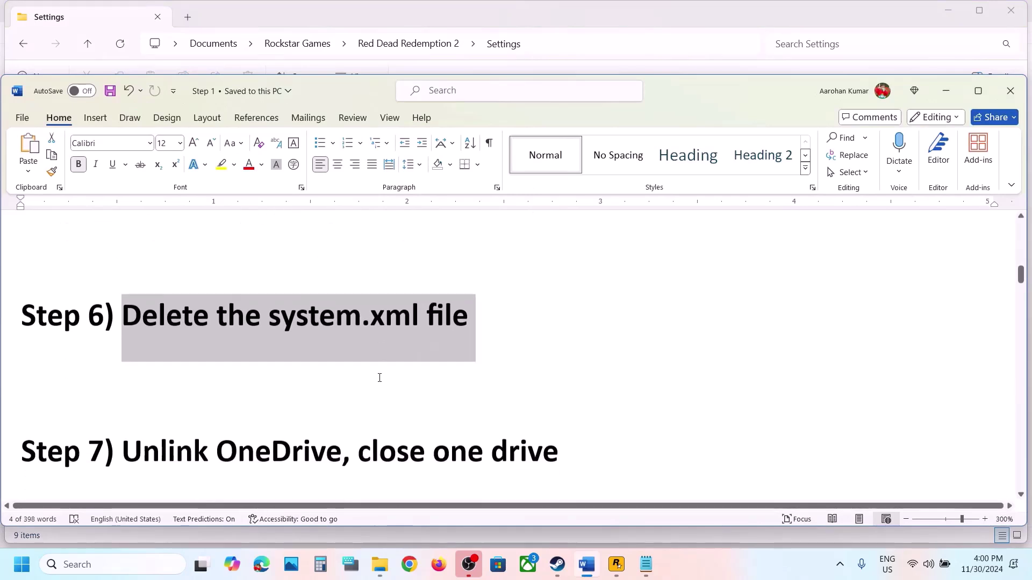
{"action": "left_click_drag", "start_coordinate": [137, 379], "coordinate": [342, 379]}
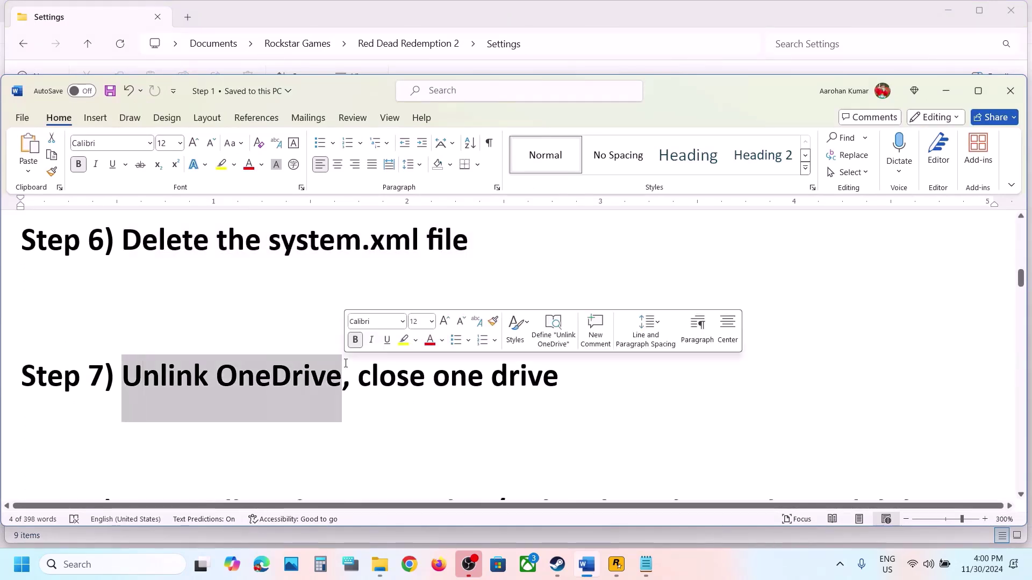
{"action": "left_click", "coordinate": [841, 574]}
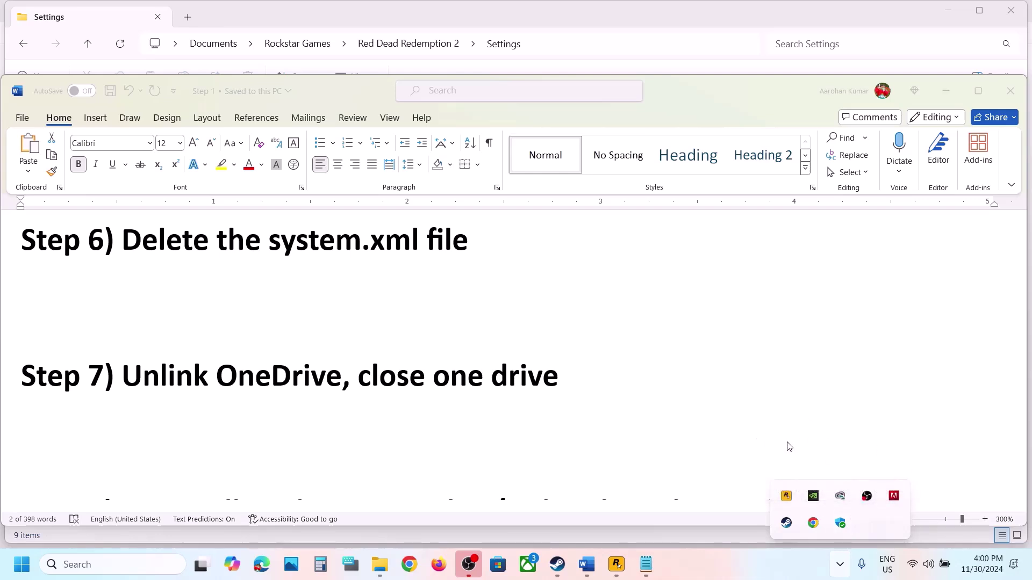
{"action": "left_click", "coordinate": [365, 391]}
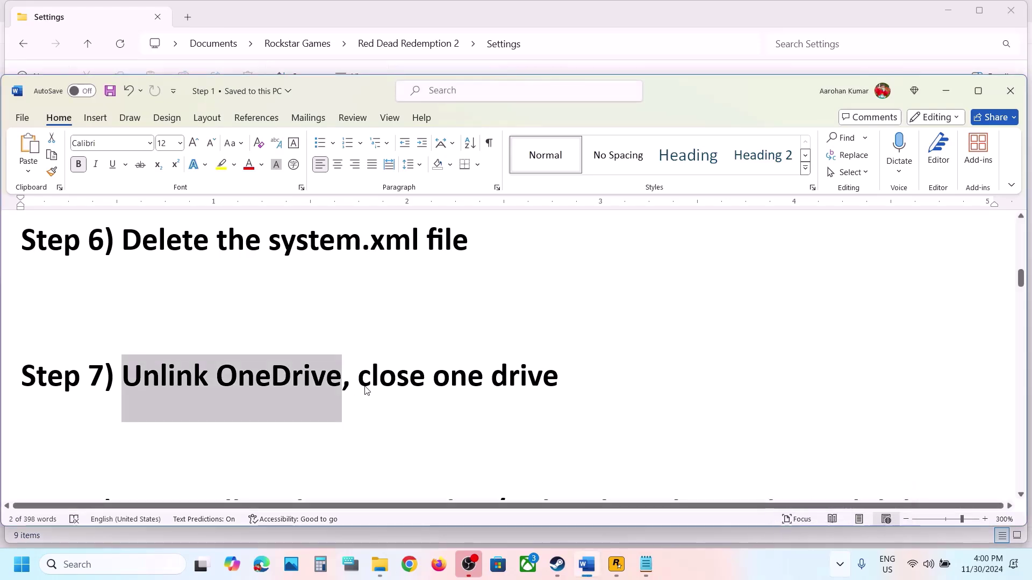
Highlight "close one drive" in Step 7 and go on to the Step 8 instructions.
{"action": "left_click_drag", "start_coordinate": [359, 378], "coordinate": [541, 378]}
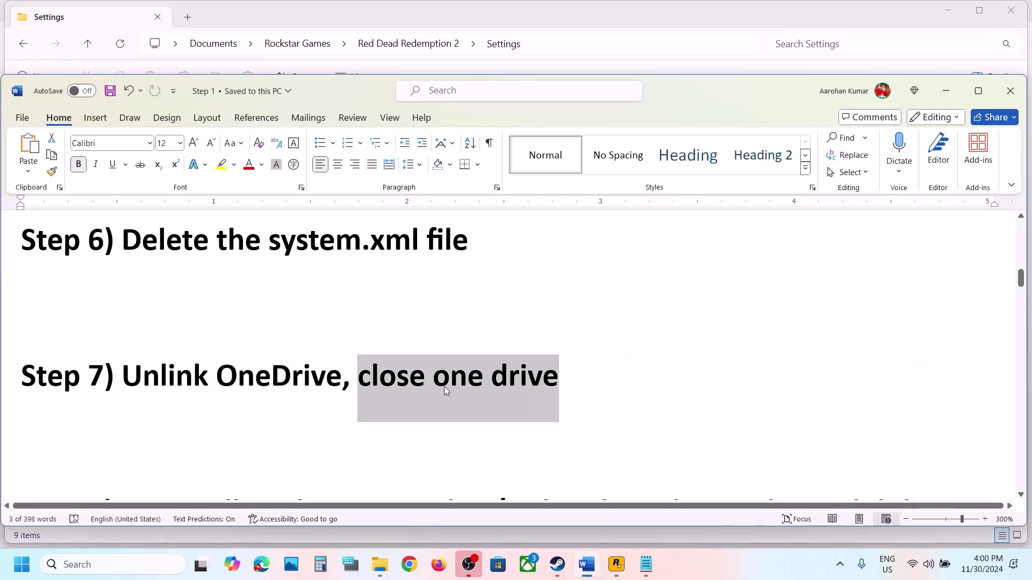
{"action": "left_click", "coordinate": [223, 408]}
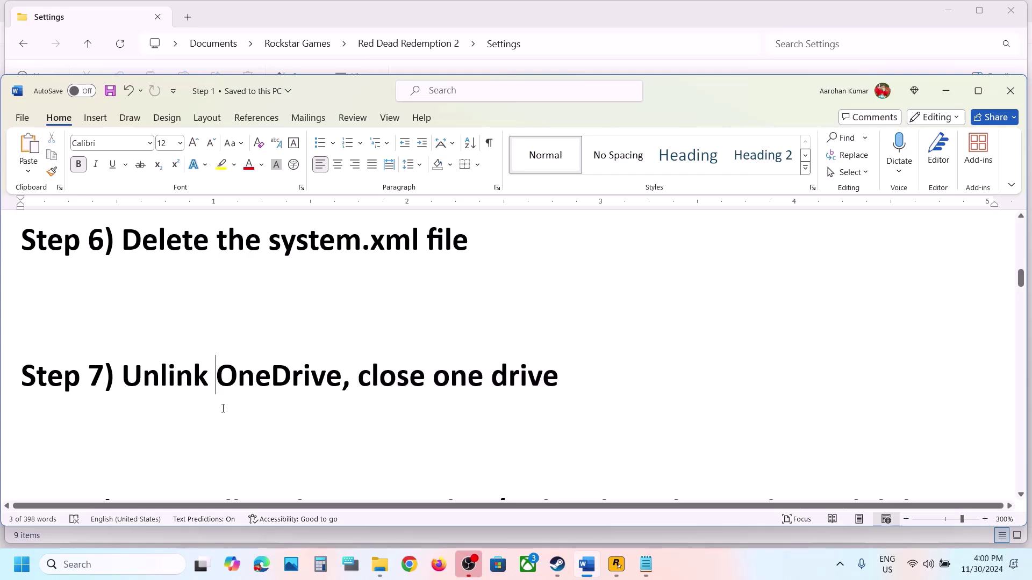
{"action": "scroll", "coordinate": [221, 408], "scroll_direction": "down", "scroll_amount": 5}
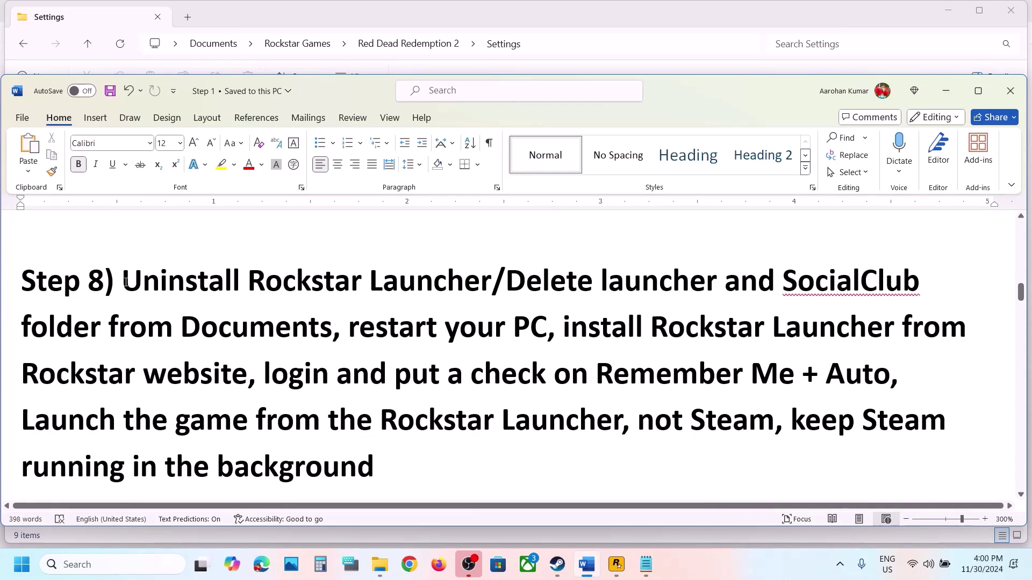
Highlight the Step 8 instruction "Uninstall Rockstar Launcher" in the Word document.
{"action": "left_click_drag", "start_coordinate": [124, 282], "coordinate": [472, 294]}
{"action": "left_click", "coordinate": [471, 291]}
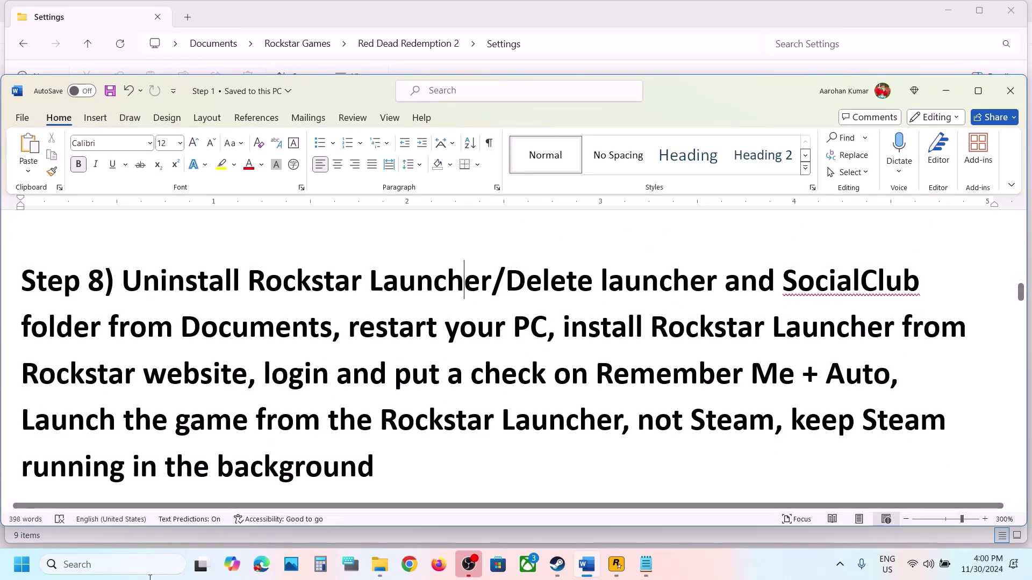
{"action": "left_click", "coordinate": [124, 572]}
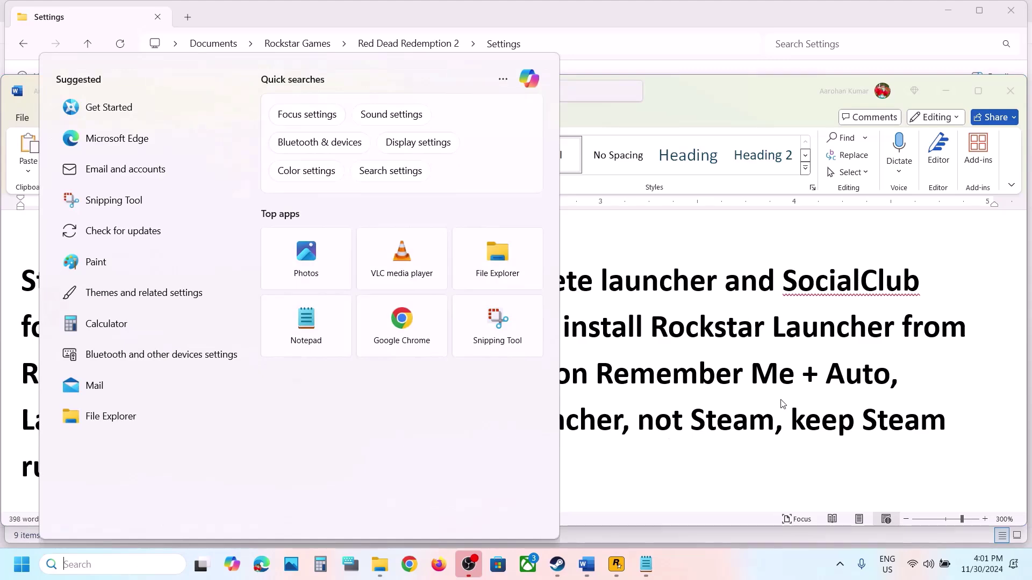
{"action": "key", "text": "Escape"}
Bring up the Rockstar Games Launcher and quit it completely from the hidden system tray icons.
{"action": "left_click", "coordinate": [617, 565]}
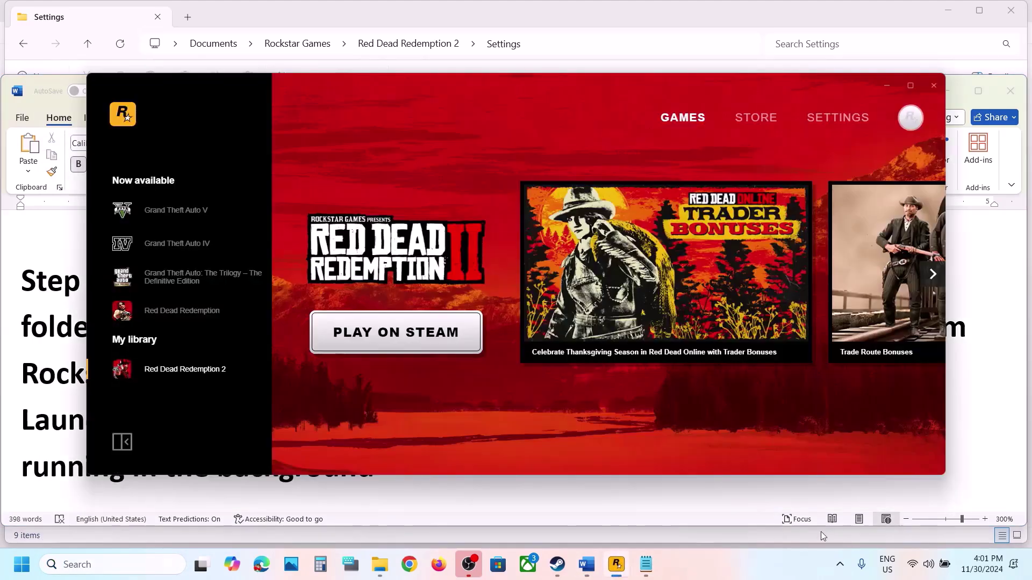
{"action": "left_click", "coordinate": [841, 566]}
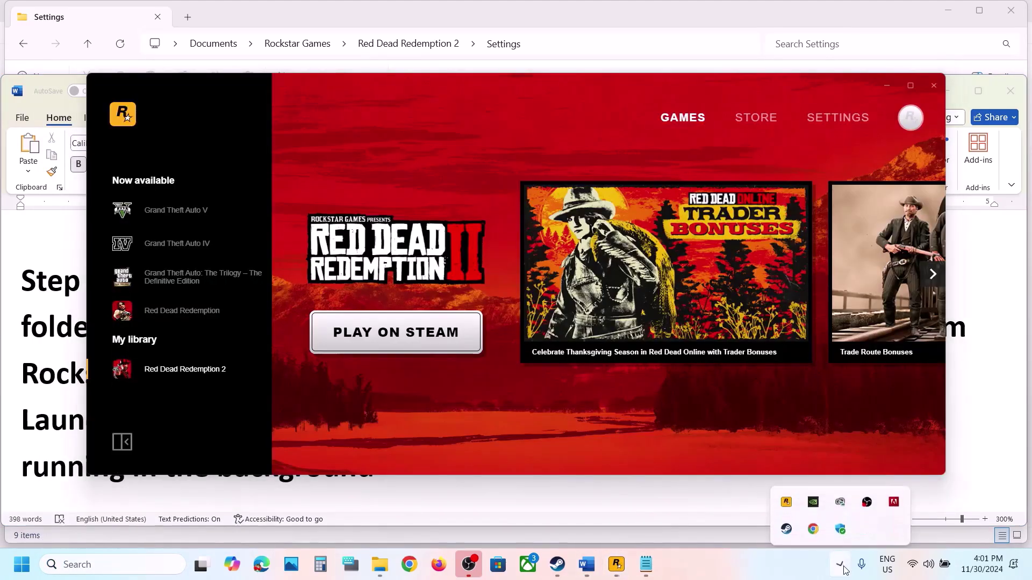
{"action": "right_click", "coordinate": [788, 497]}
{"action": "left_click", "coordinate": [813, 489]}
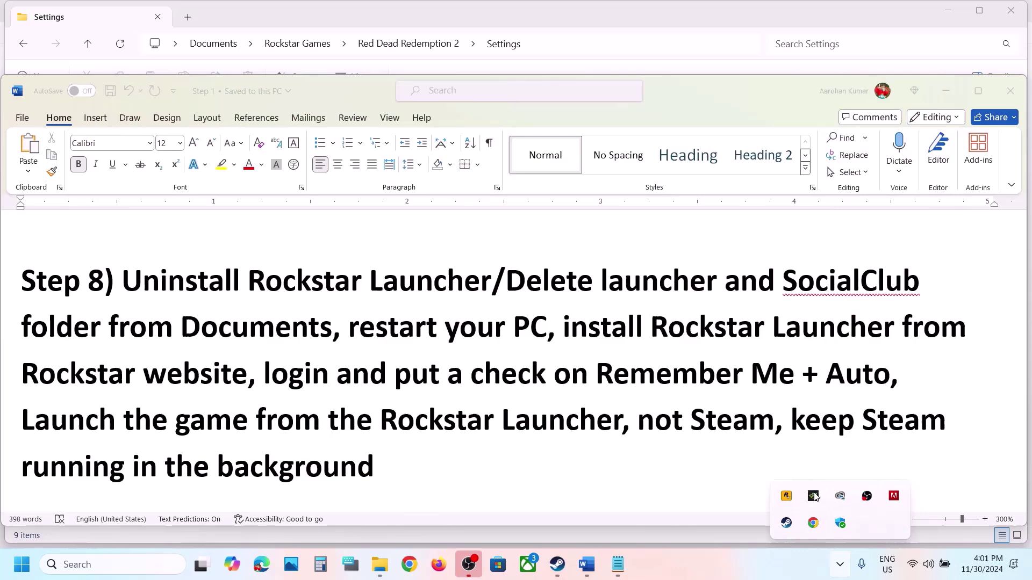
{"action": "left_click", "coordinate": [234, 400]}
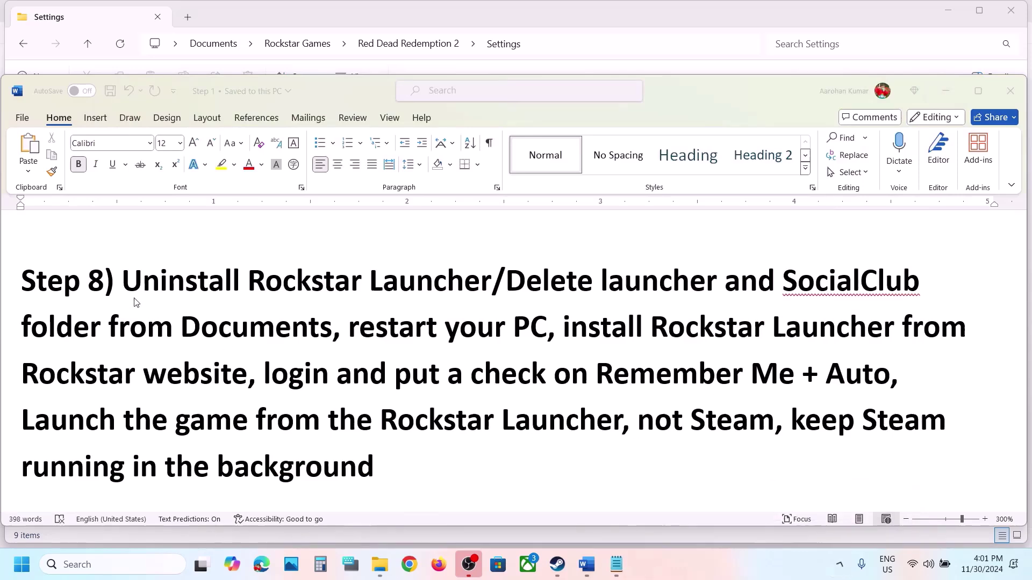
Search Windows for "rock" and choose to uninstall the Rockstar Games Launcher.
{"action": "left_click", "coordinate": [80, 564]}
{"action": "type", "text": "ock"}
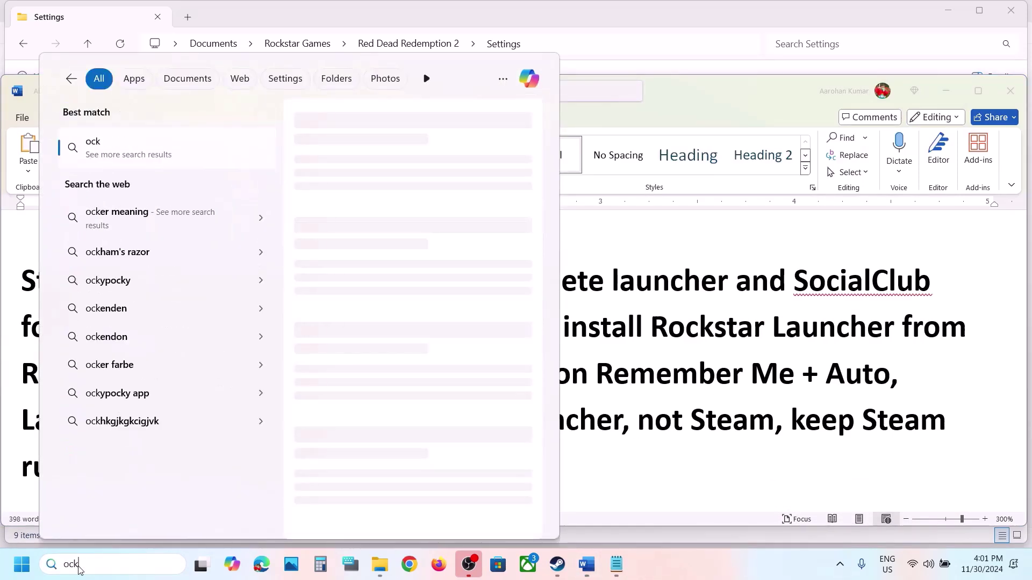
{"action": "key", "text": "BackSpace"}
{"action": "key", "text": "BackSpace"}
{"action": "key", "text": "BackSpace"}
{"action": "type", "text": "rock"}
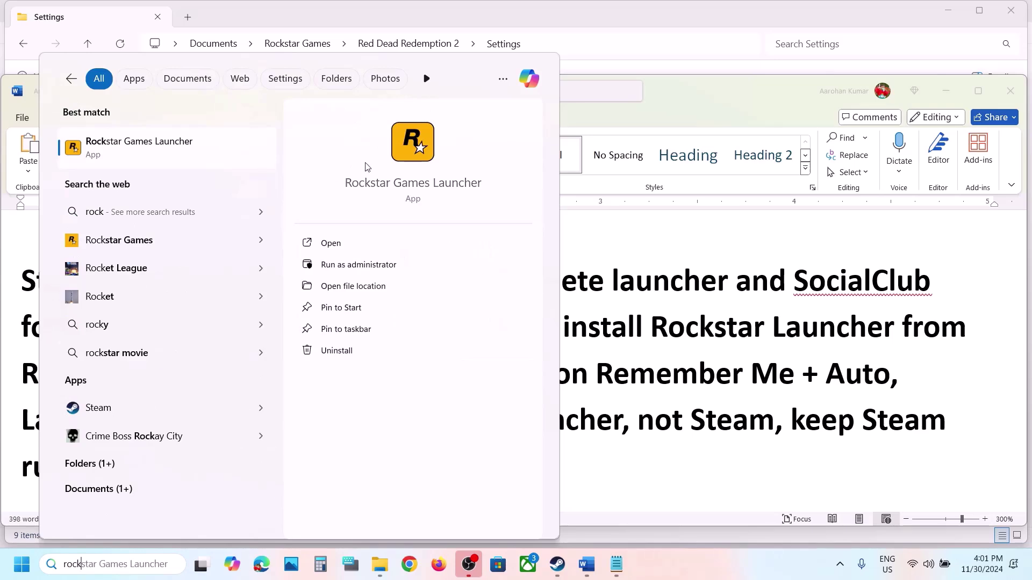
{"action": "right_click", "coordinate": [192, 138]}
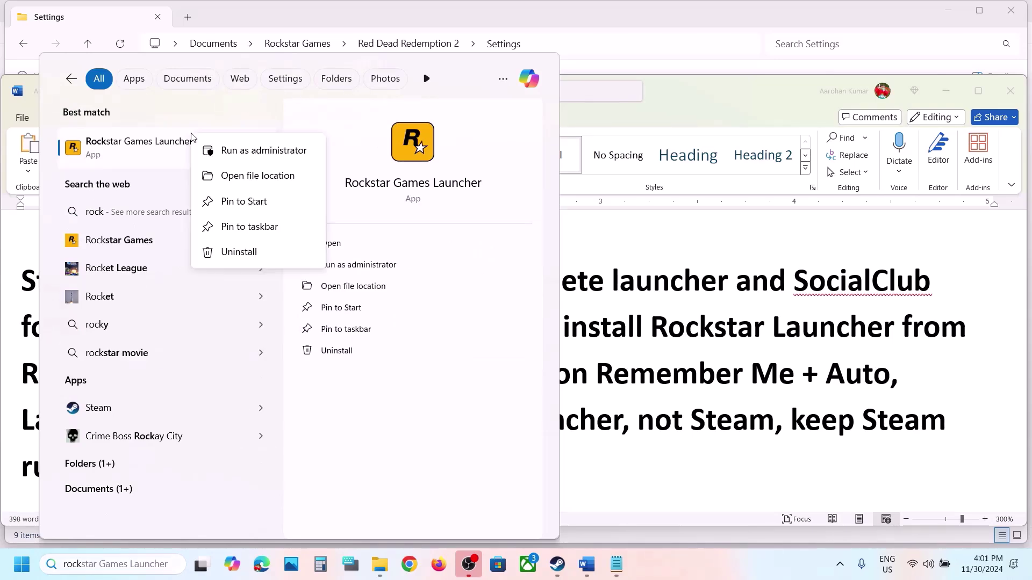
{"action": "left_click", "coordinate": [239, 254]}
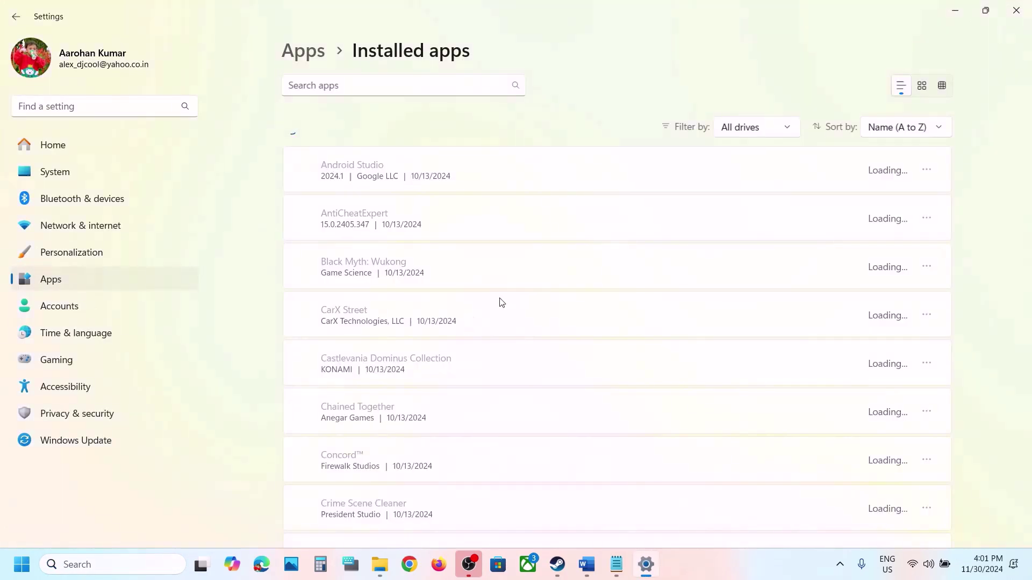
Filter the installed apps by "rock", view the uninstall options for Rockstar Games Launcher and Rockstar Games SDK, and minimize Settings.
{"action": "left_click", "coordinate": [337, 87]}
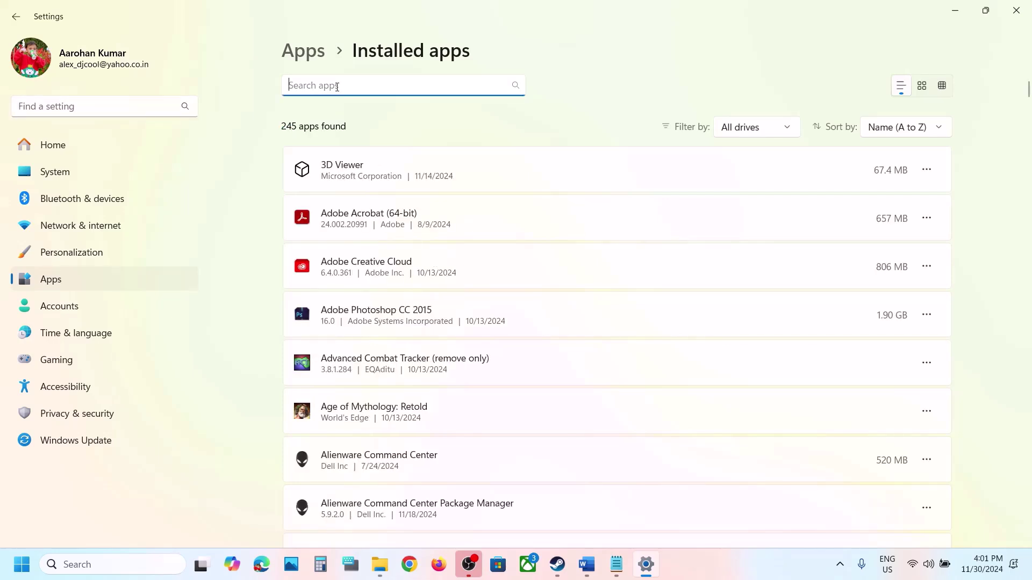
{"action": "type", "text": "rock"}
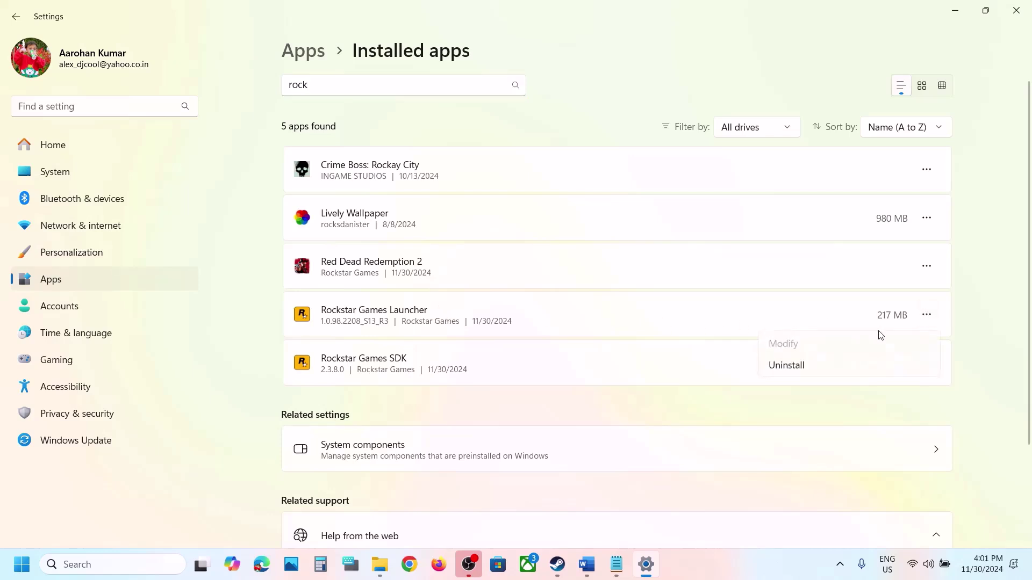
{"action": "left_click", "coordinate": [1010, 358]}
{"action": "left_click", "coordinate": [923, 370]}
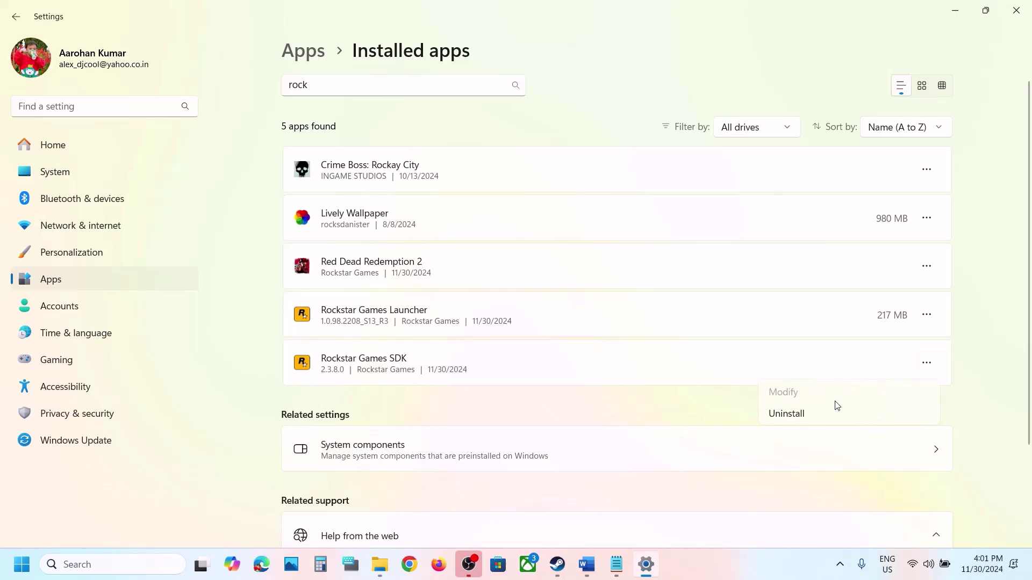
{"action": "left_click", "coordinate": [970, 305]}
{"action": "left_click", "coordinate": [957, 12]}
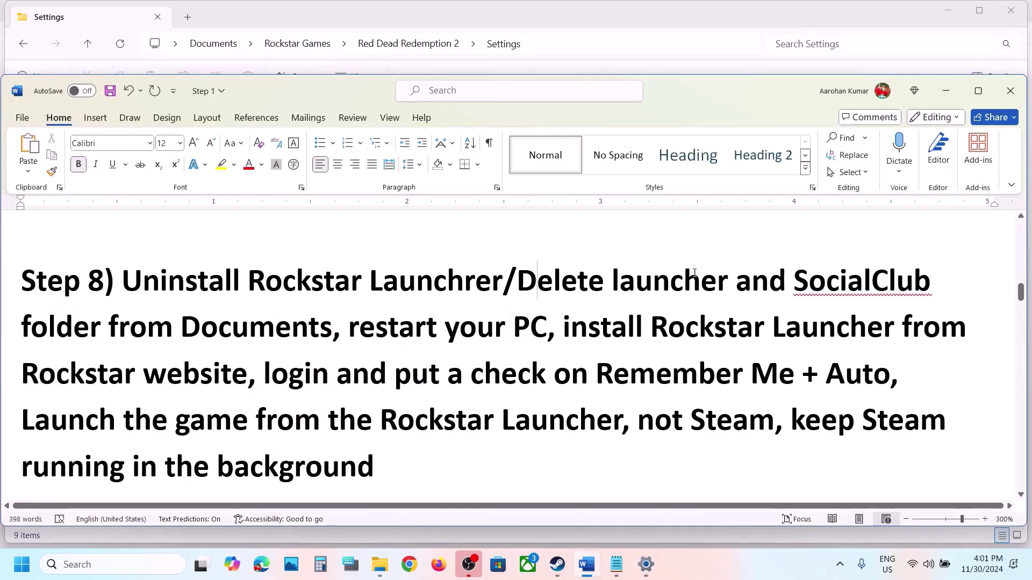
Highlight the Step 8 text on deleting the launcher and SocialClub folders, and open the Rockstar Games folder in Documents.
{"action": "left_click_drag", "start_coordinate": [531, 283], "coordinate": [367, 318]}
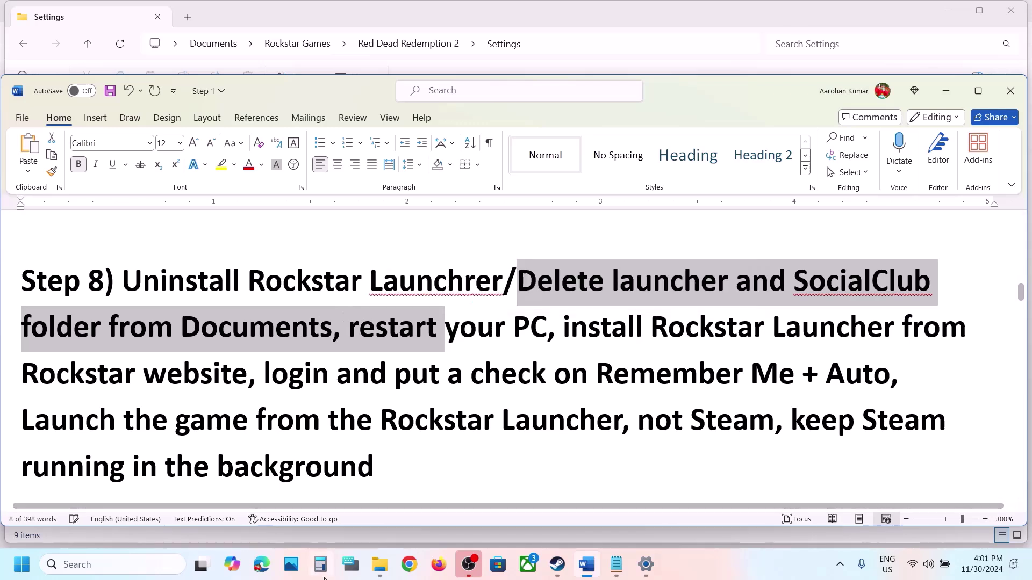
{"action": "left_click", "coordinate": [380, 564]}
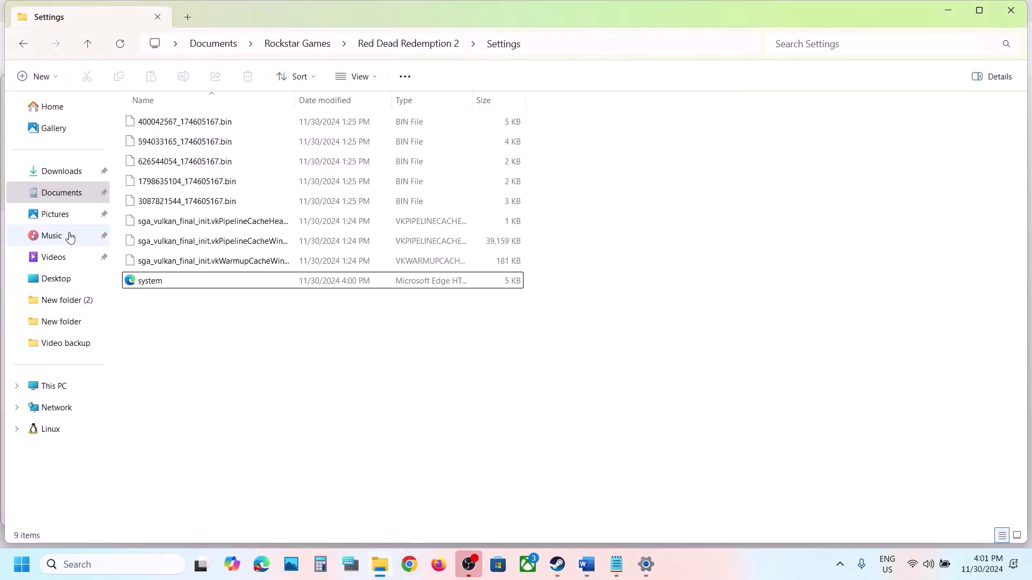
{"action": "left_click", "coordinate": [64, 193]}
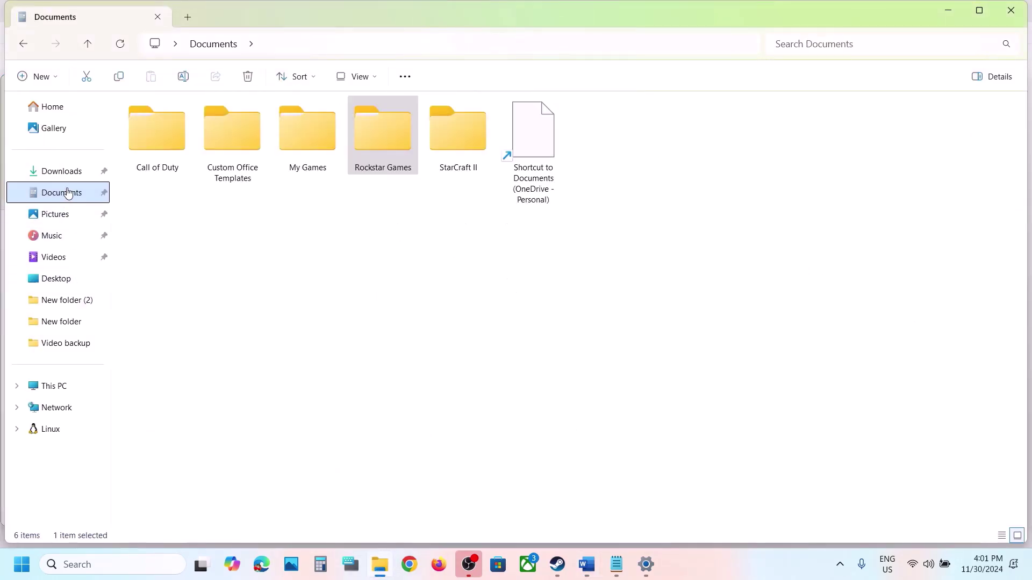
{"action": "double_click", "coordinate": [386, 153]}
Select the Launcher and Social Club folders together, view their delete option without using it, and minimize File Explorer.
{"action": "left_click", "coordinate": [170, 128]}
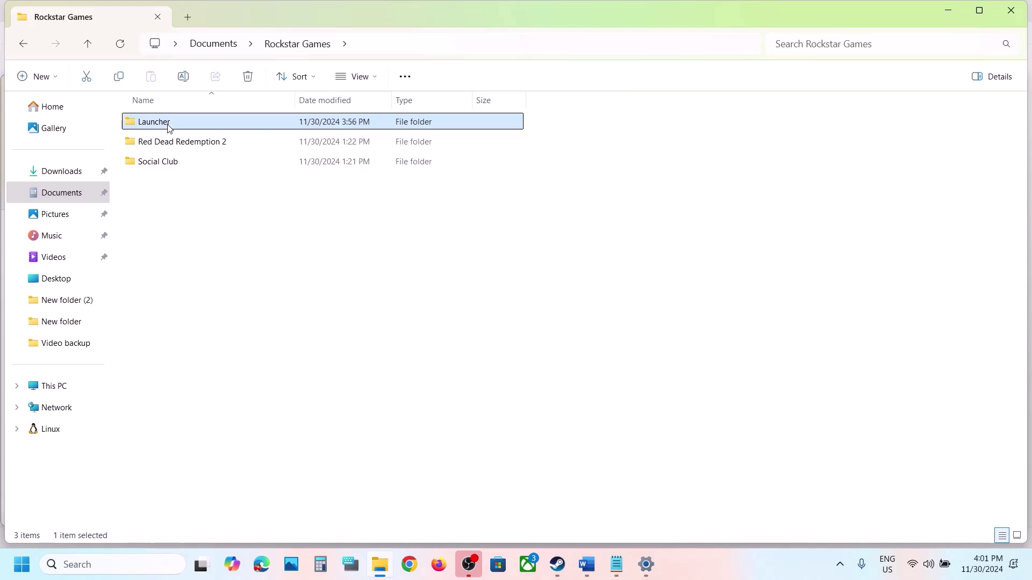
{"action": "left_click", "coordinate": [157, 162], "text": "ctrl"}
{"action": "right_click", "coordinate": [166, 162]}
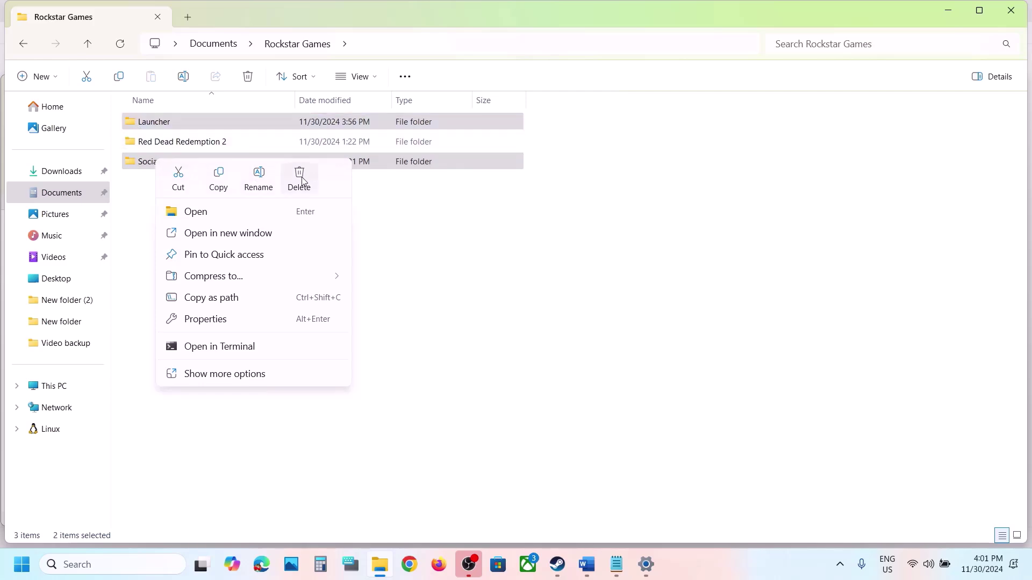
{"action": "left_click", "coordinate": [574, 295]}
{"action": "left_click", "coordinate": [573, 294]}
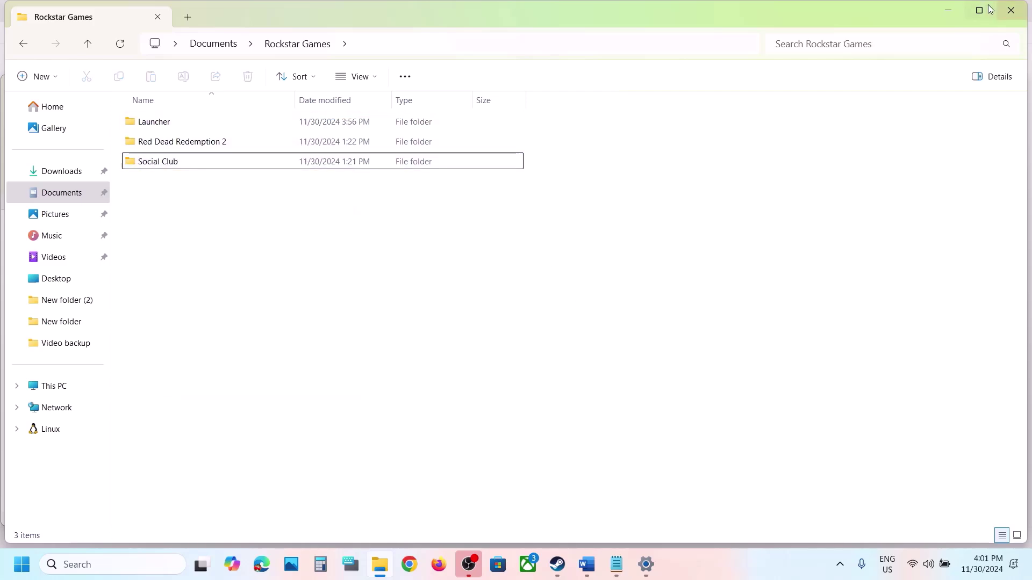
{"action": "left_click", "coordinate": [952, 11]}
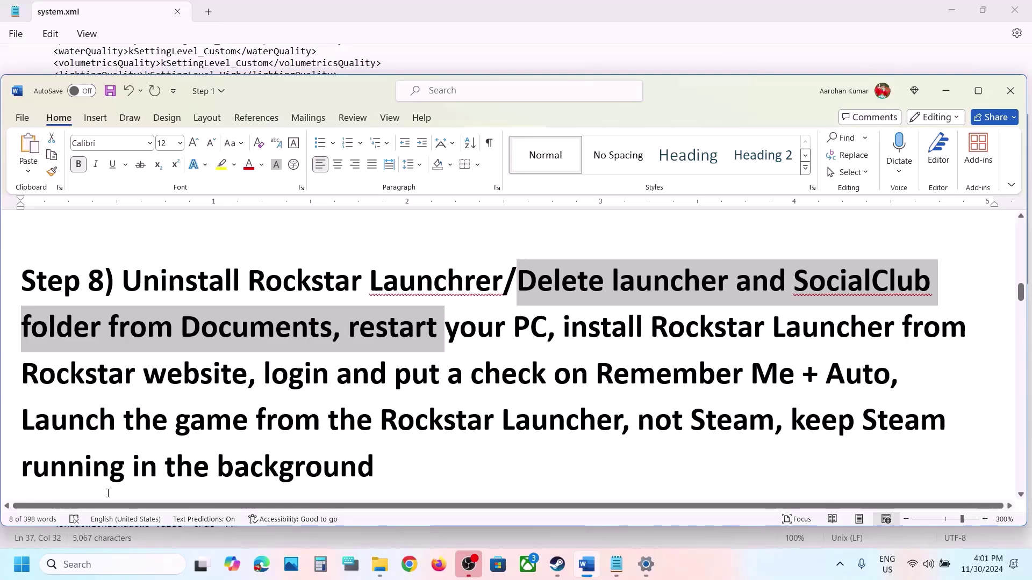
Show the Windows restart option among the power choices and return to the Step 8 text.
{"action": "left_click", "coordinate": [22, 564]}
{"action": "left_click", "coordinate": [390, 519]}
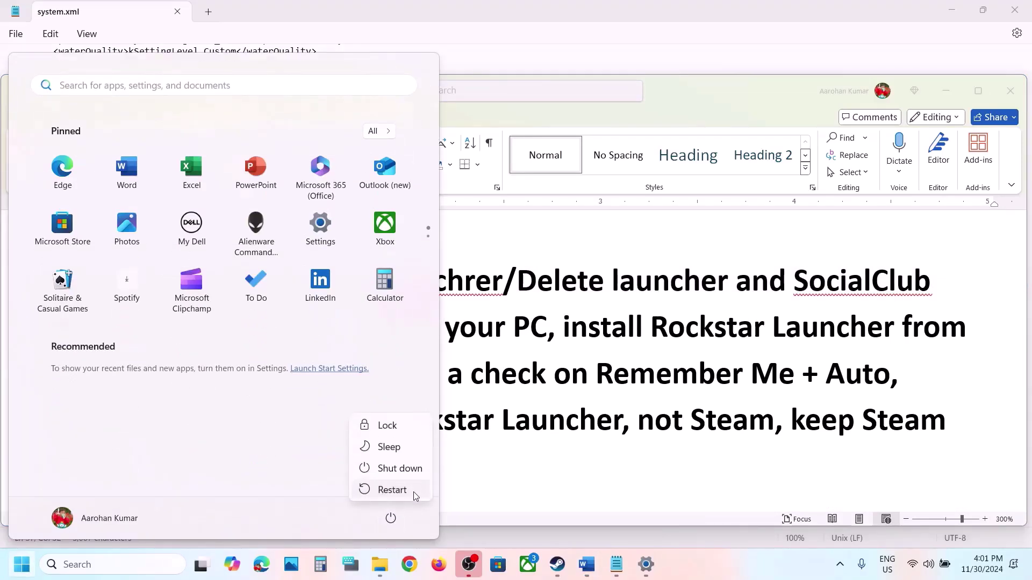
{"action": "key", "text": "Escape"}
{"action": "left_click", "coordinate": [611, 381]}
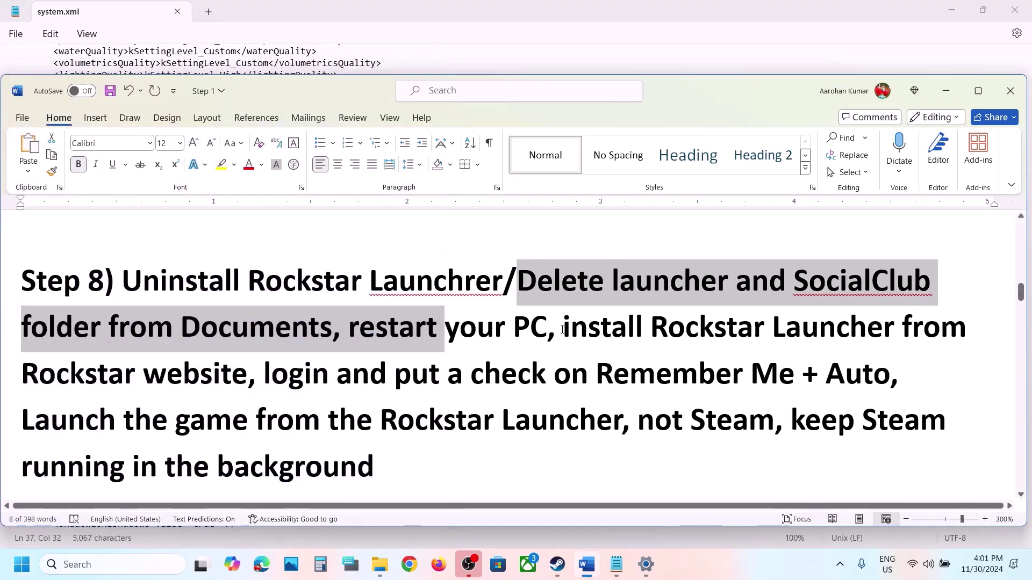
Highlight the Step 8 text about installing from the Rockstar website and copy the phrase "install Rockstar Launcher".
{"action": "left_click_drag", "start_coordinate": [562, 329], "coordinate": [240, 377]}
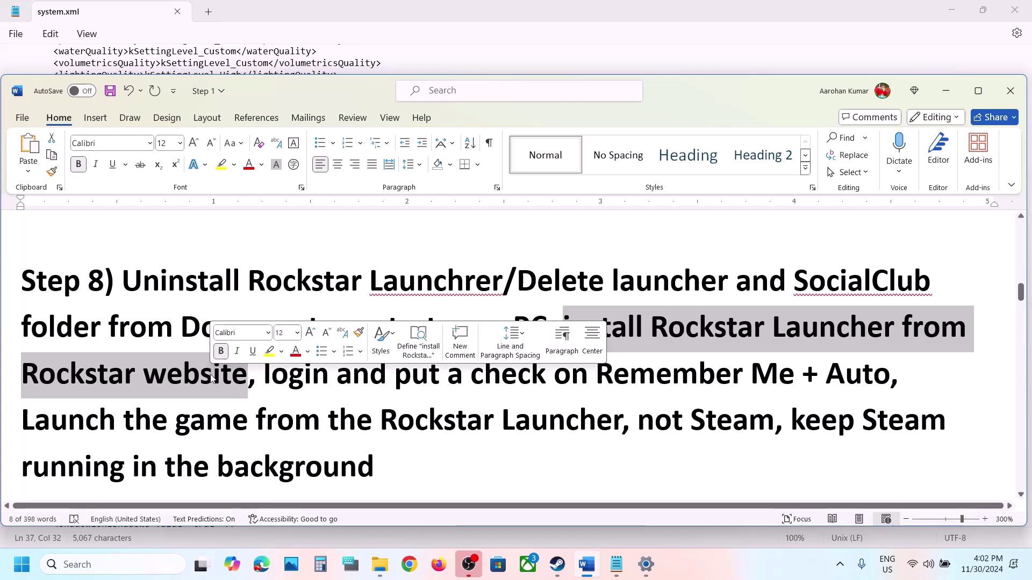
{"action": "key", "text": "Left"}
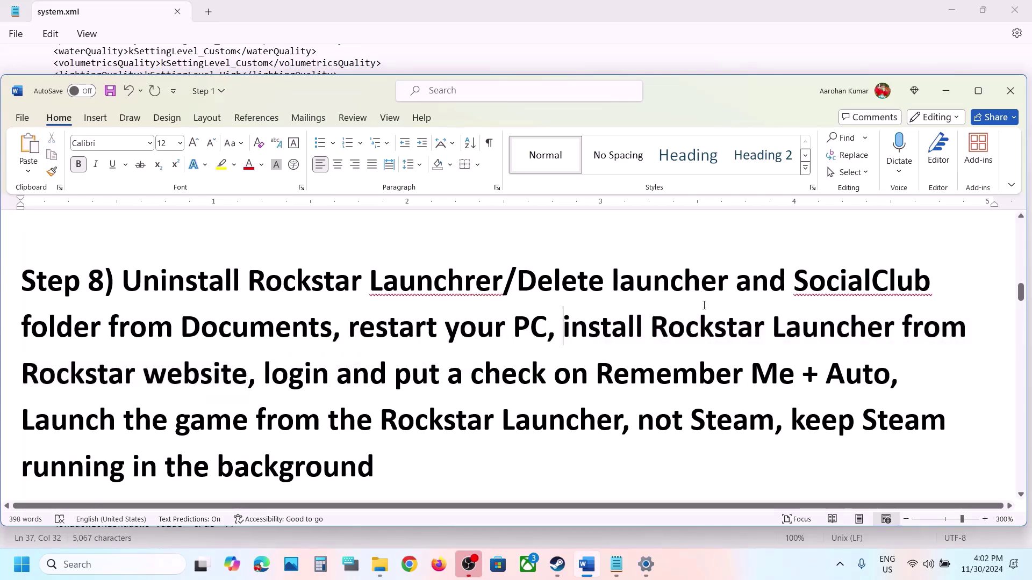
{"action": "key", "text": "ctrl+shift+Right"}
{"action": "key", "text": "ctrl+shift+Right"}
{"action": "key", "text": "ctrl+shift+Right"}
{"action": "key", "text": "ctrl+c"}
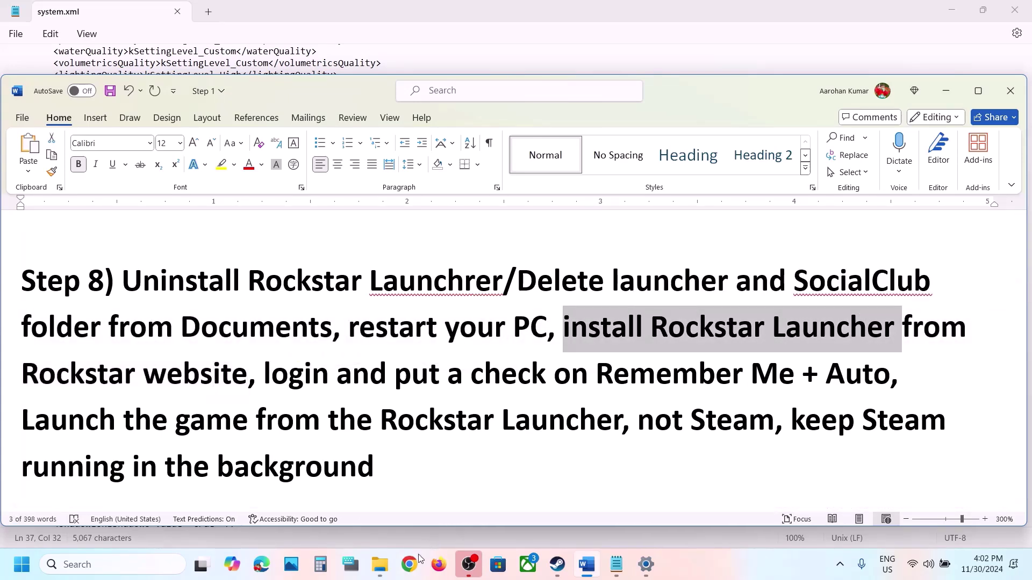
Search the web in Chrome for "install Rockstar Launcher" and download the Windows installer from the Rockstar Games site.
{"action": "left_click", "coordinate": [410, 565]}
{"action": "key", "text": "ctrl+v"}
{"action": "key", "text": "Return"}
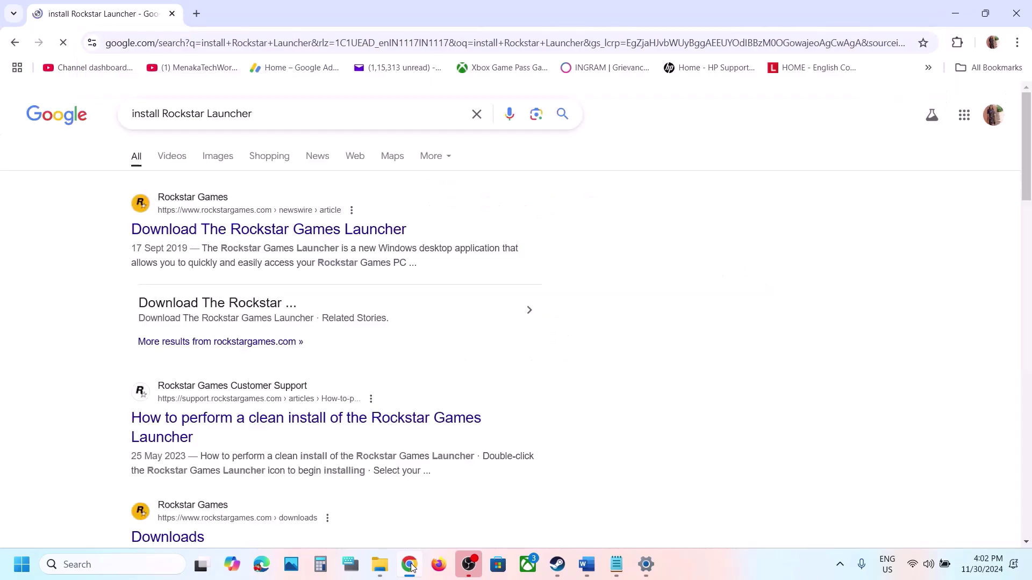
{"action": "left_click", "coordinate": [207, 238]}
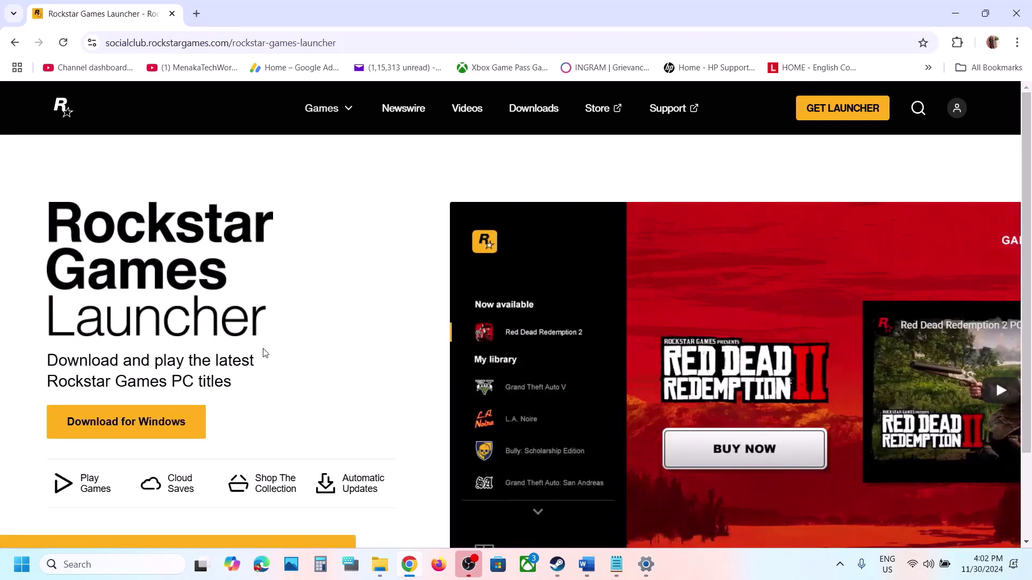
{"action": "left_click", "coordinate": [146, 422]}
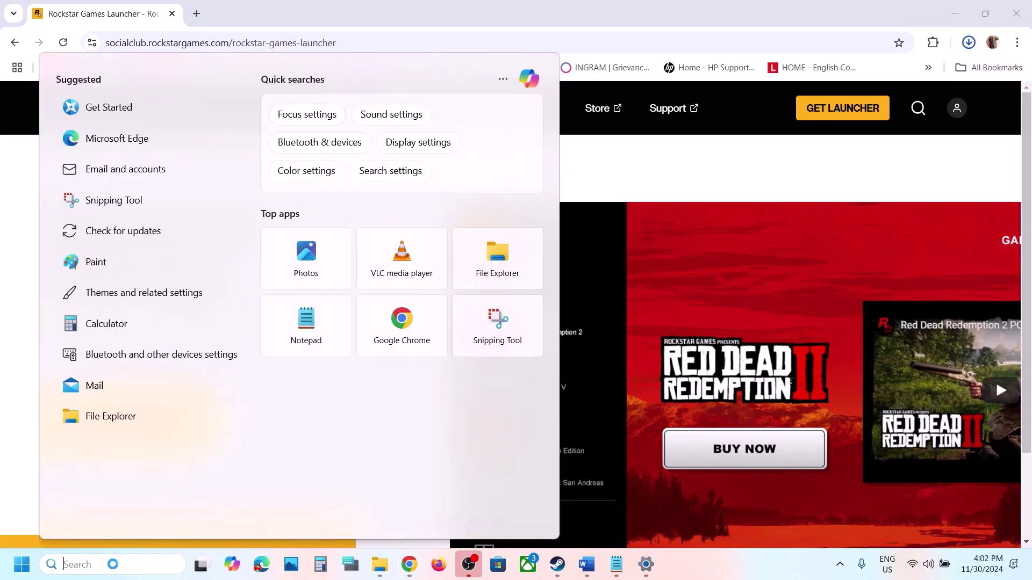
Highlight "login and put a check" in Step 8 of the Word document and launch the Rockstar Games Launcher.
{"action": "left_click", "coordinate": [585, 565]}
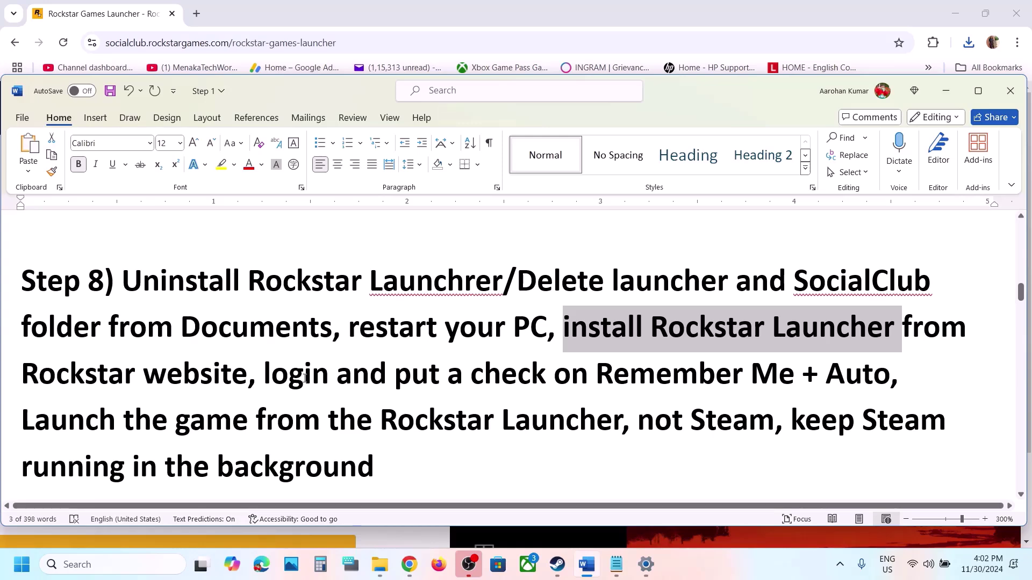
{"action": "left_click_drag", "start_coordinate": [265, 375], "coordinate": [517, 375]}
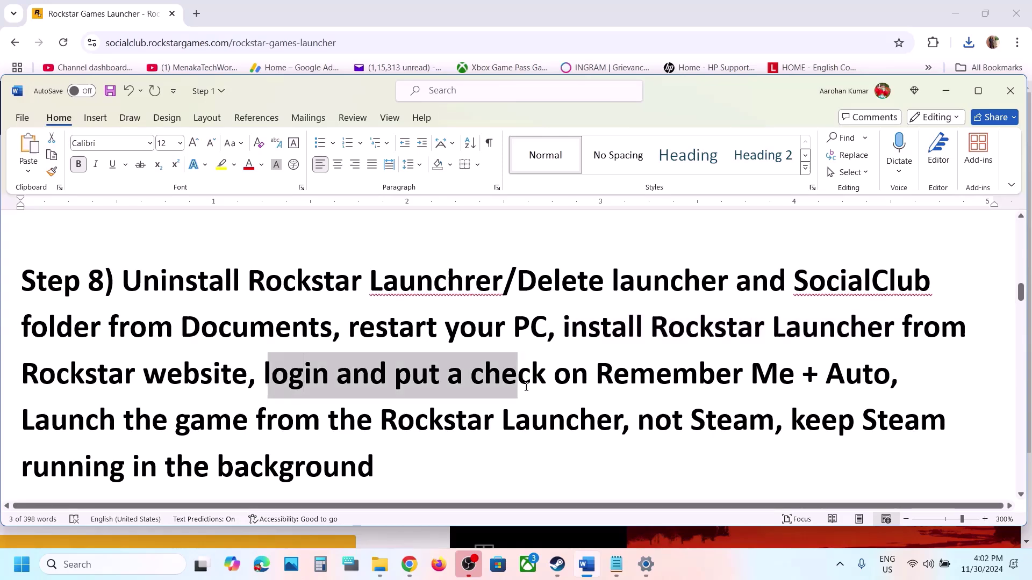
{"action": "left_click", "coordinate": [110, 565]}
{"action": "type", "text": "rock"}
{"action": "key", "text": "Return"}
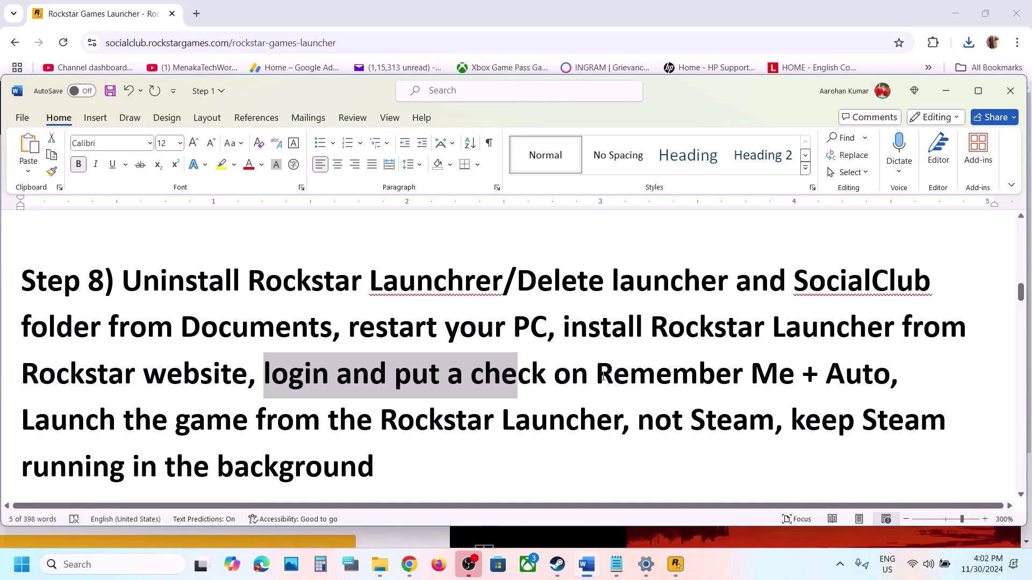
Highlight "Remember Me + Auto" and "Launch the game from the Rockstar Launcher" in Step 8, and switch to the launcher window.
{"action": "left_click_drag", "start_coordinate": [603, 376], "coordinate": [869, 381]}
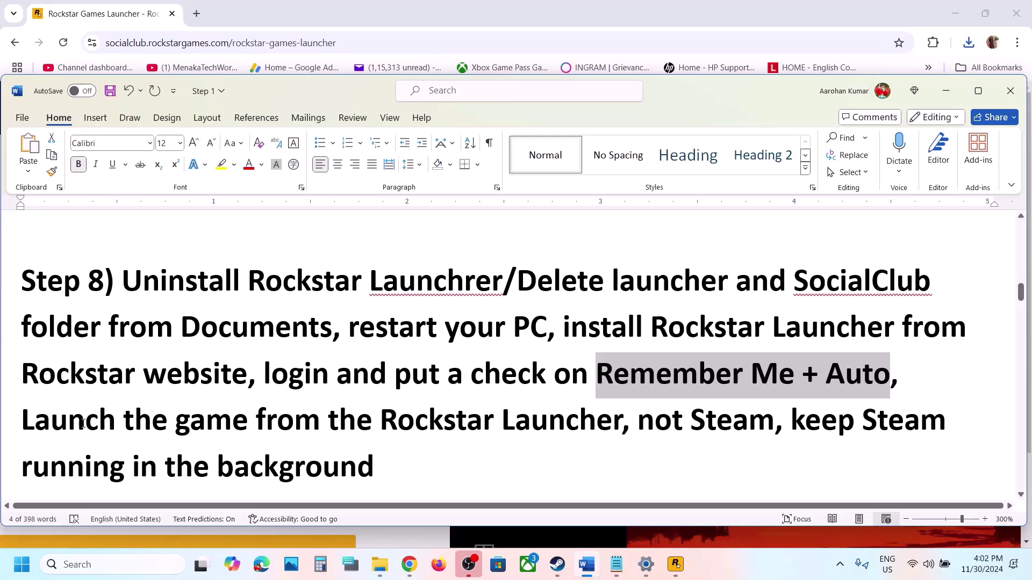
{"action": "left_click_drag", "start_coordinate": [82, 422], "coordinate": [618, 422]}
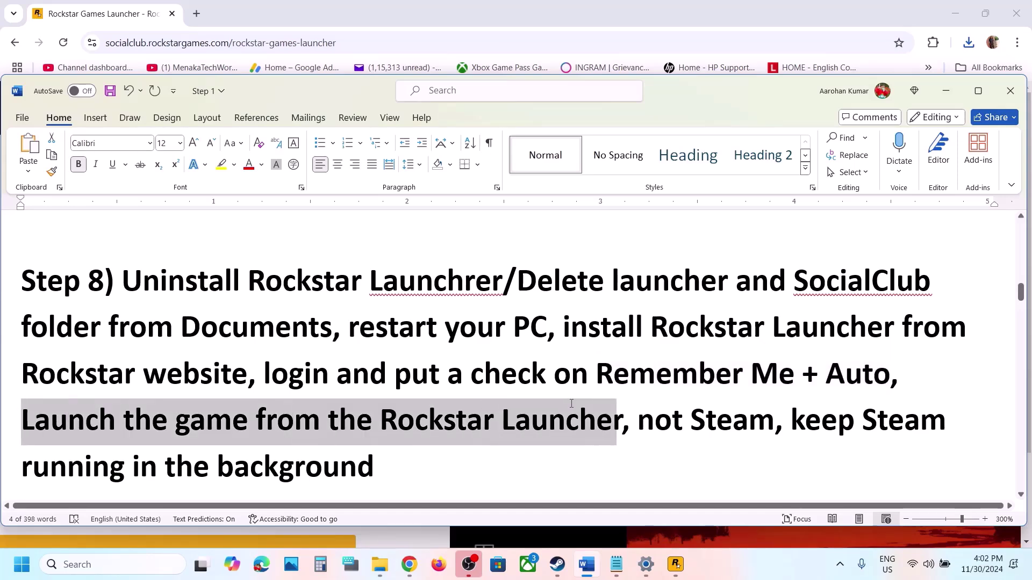
{"action": "left_click", "coordinate": [676, 564]}
{"action": "left_click", "coordinate": [669, 496]}
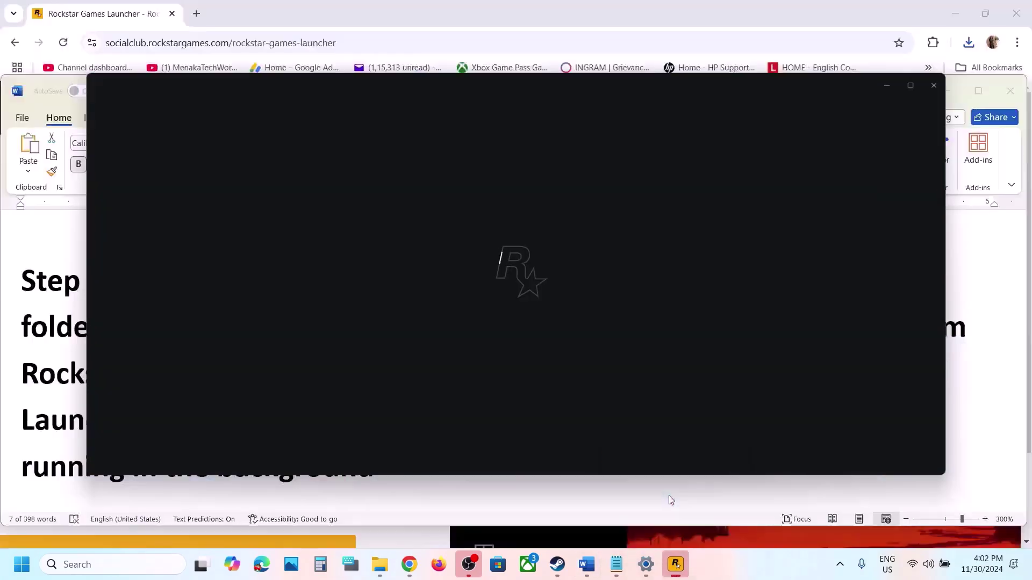
Check that Steam is open in the background, minimize it, and return to the Step 8 text in the Word document.
{"action": "left_click", "coordinate": [556, 559]}
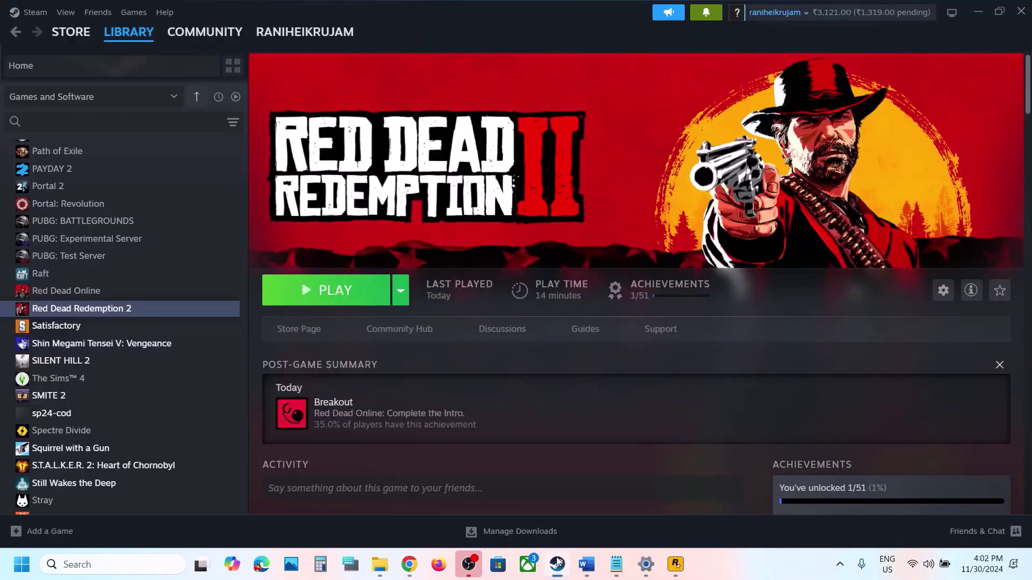
{"action": "left_click", "coordinate": [981, 10]}
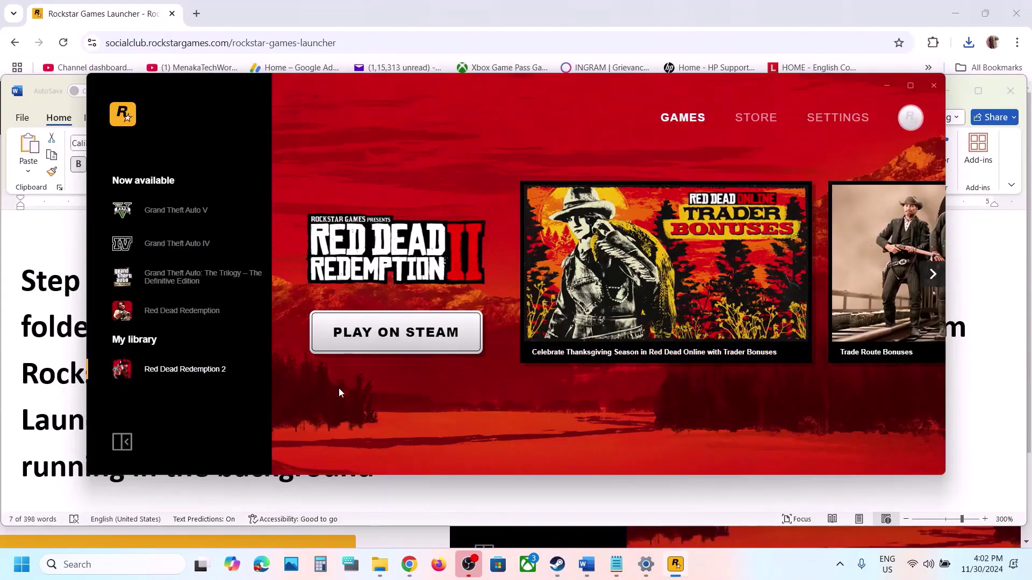
{"action": "left_click", "coordinate": [48, 449]}
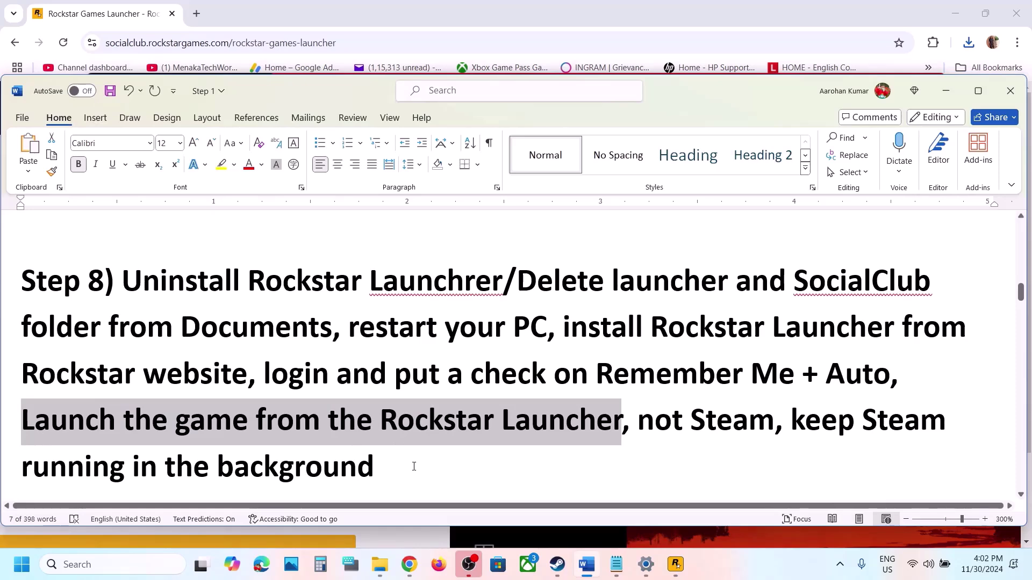
{"action": "left_click_drag", "start_coordinate": [414, 466], "coordinate": [73, 291]}
{"action": "left_click", "coordinate": [74, 290]}
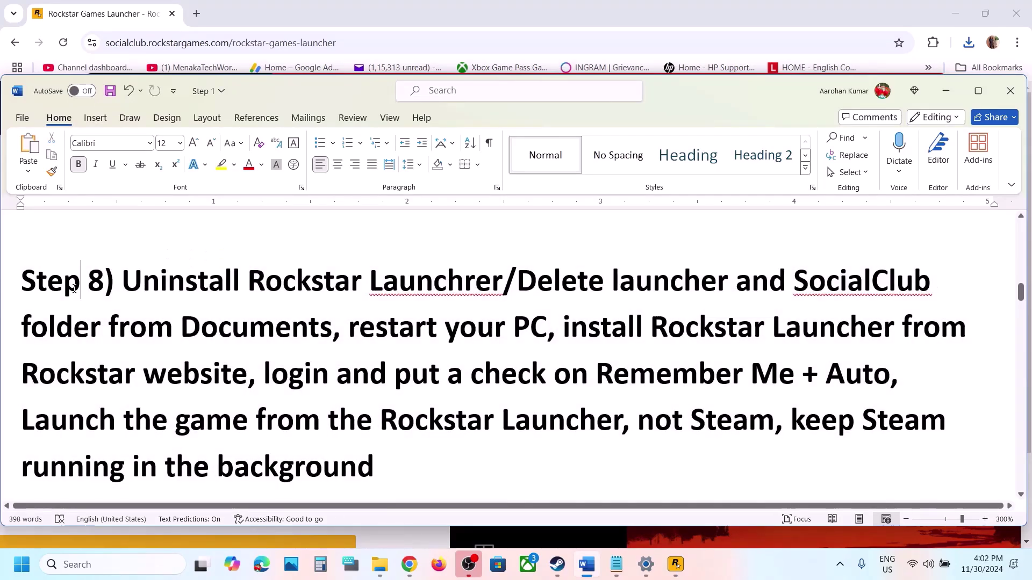
Highlight "Launch the game from the game installation folder" in Step 9 and bring up the Rockstar Games Launcher.
{"action": "scroll", "coordinate": [73, 291], "scroll_direction": "down", "scroll_amount": 5}
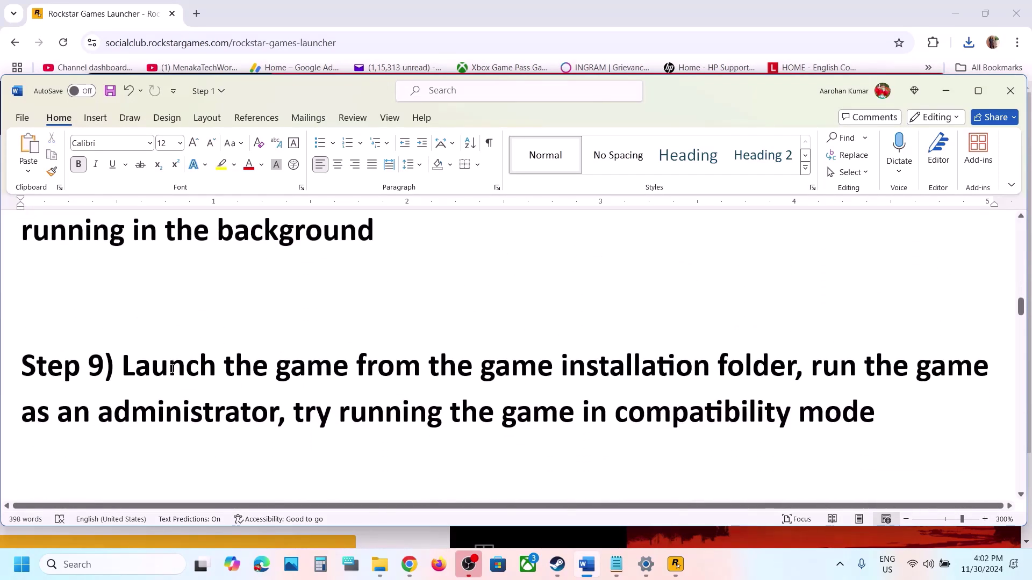
{"action": "left_click_drag", "start_coordinate": [124, 367], "coordinate": [794, 368]}
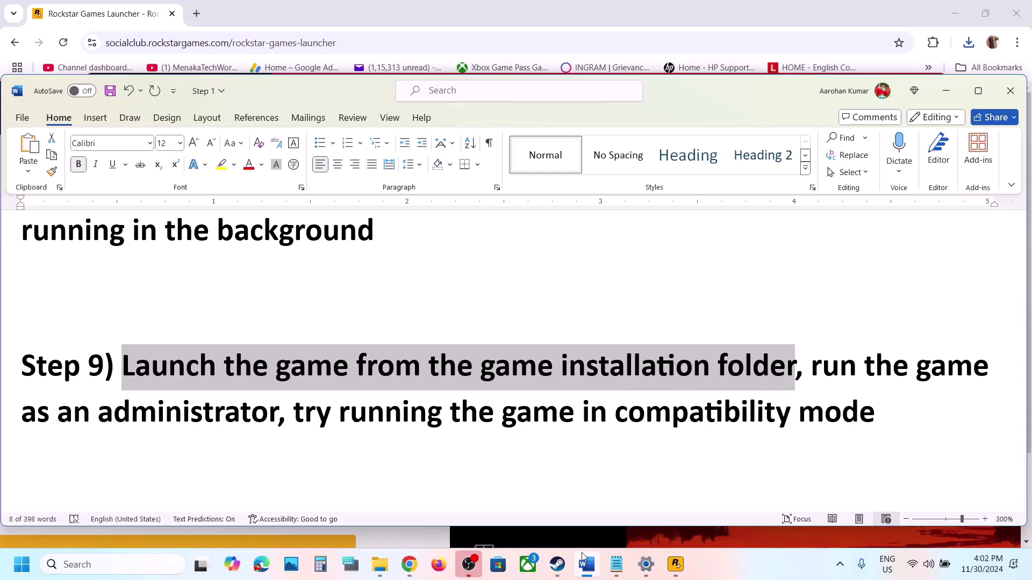
{"action": "left_click", "coordinate": [675, 564]}
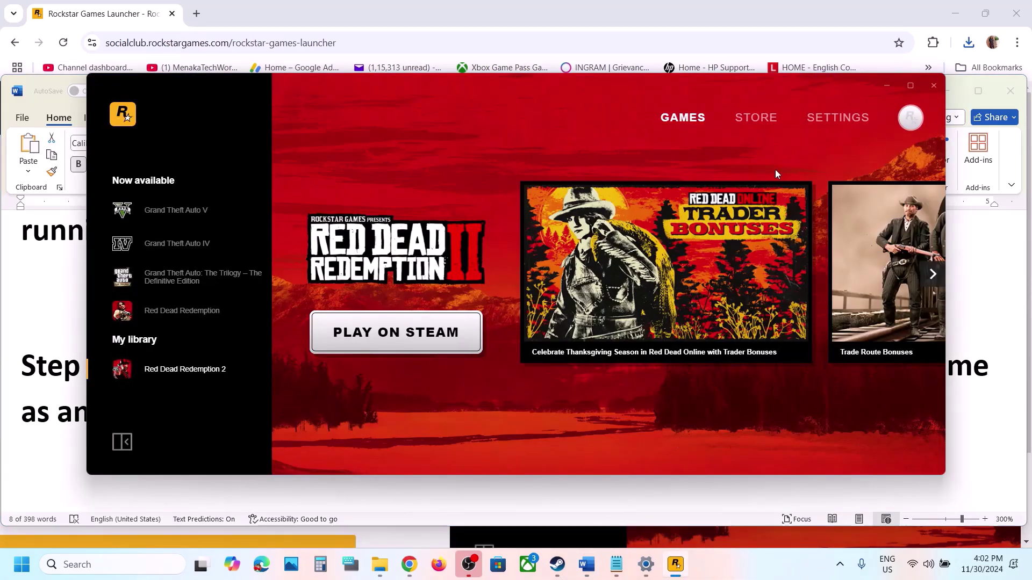
Switch to Steam, browse the local files of Red Dead Redemption 2, and locate the PlayRDR2 application in the installation folder.
{"action": "left_click", "coordinate": [557, 564]}
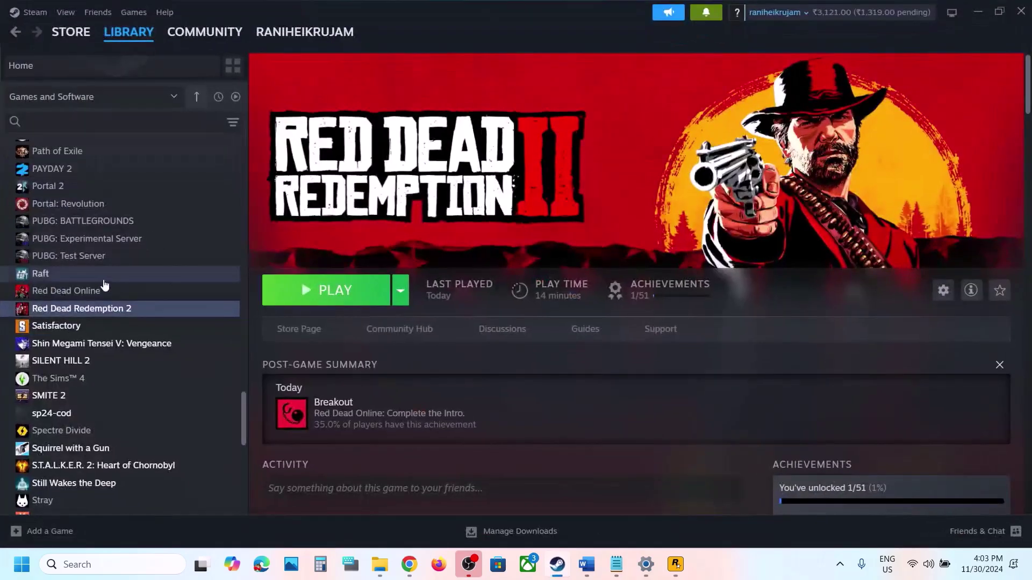
{"action": "right_click", "coordinate": [70, 310]}
{"action": "mouse_move", "coordinate": [143, 391]}
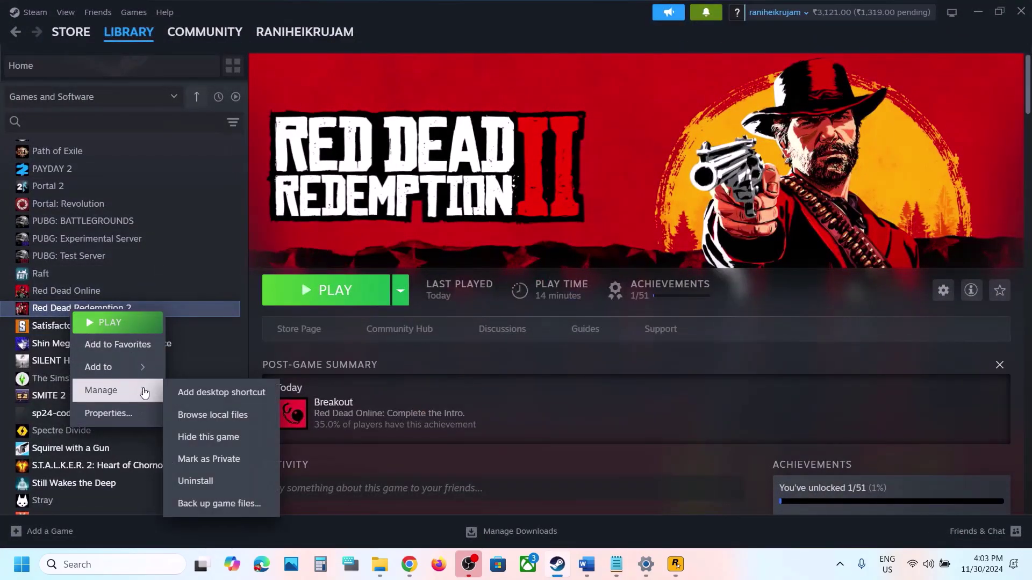
{"action": "left_click", "coordinate": [205, 415]}
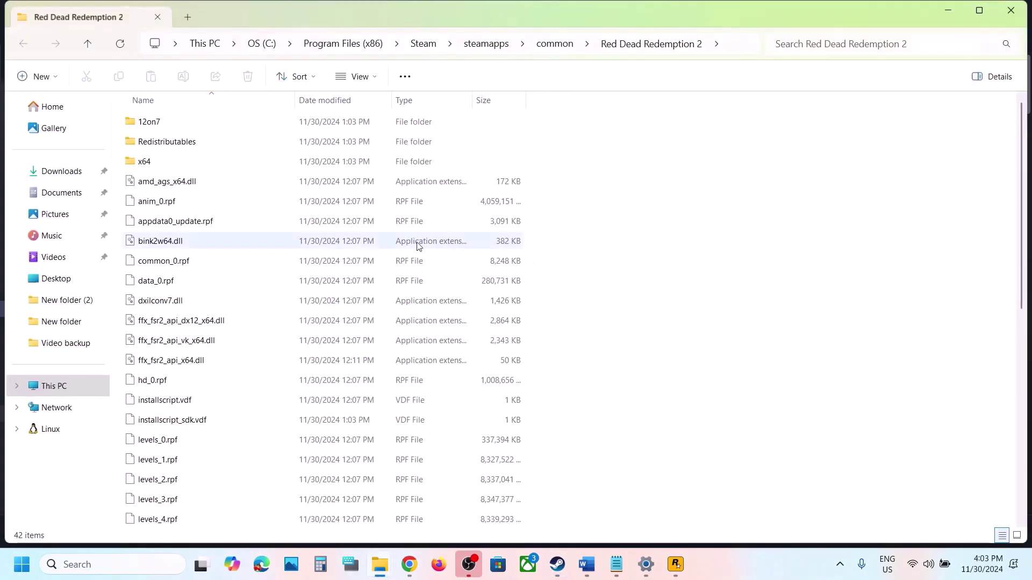
{"action": "scroll", "coordinate": [291, 322], "scroll_direction": "down", "scroll_amount": 7}
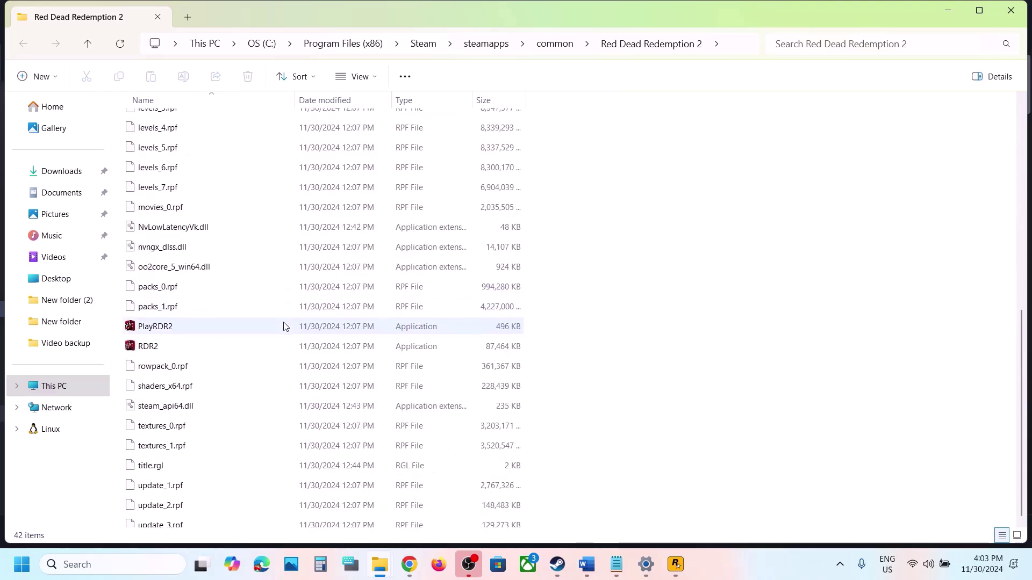
{"action": "left_click", "coordinate": [156, 301]}
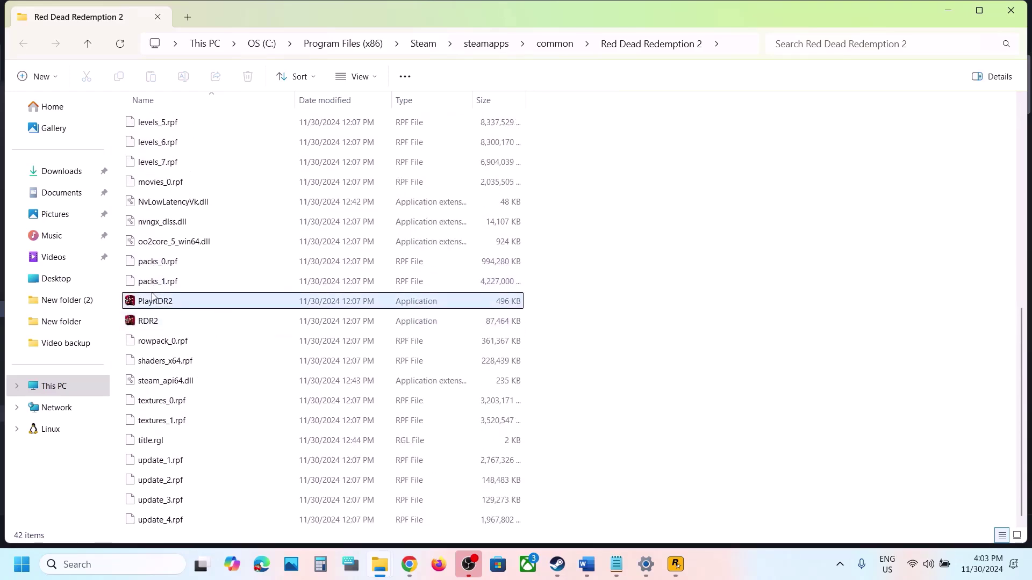
Set the RDR2 application to run as an administrator in its compatibility properties.
{"action": "left_click", "coordinate": [161, 321]}
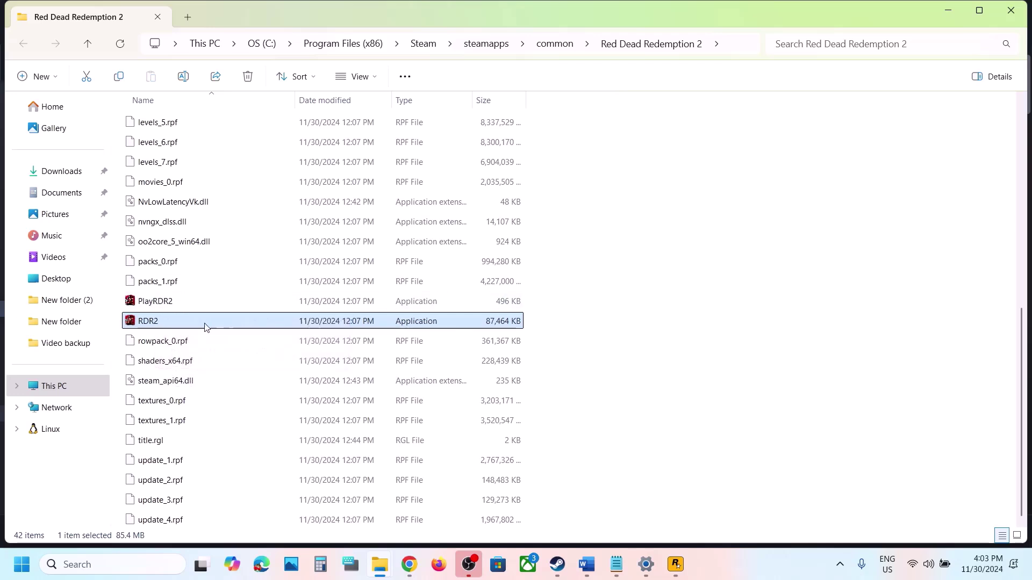
{"action": "right_click", "coordinate": [159, 327]}
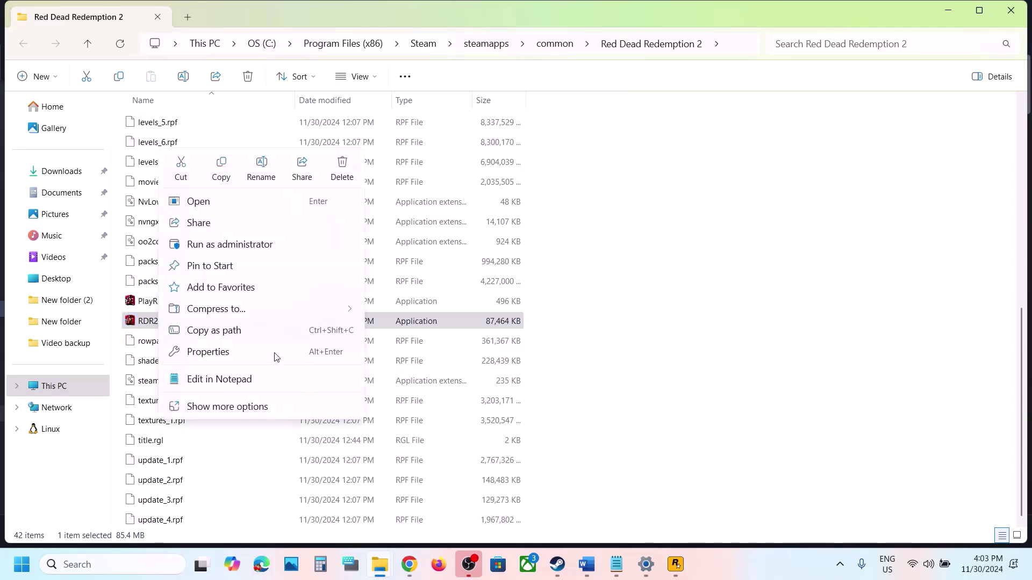
{"action": "left_click", "coordinate": [236, 350]}
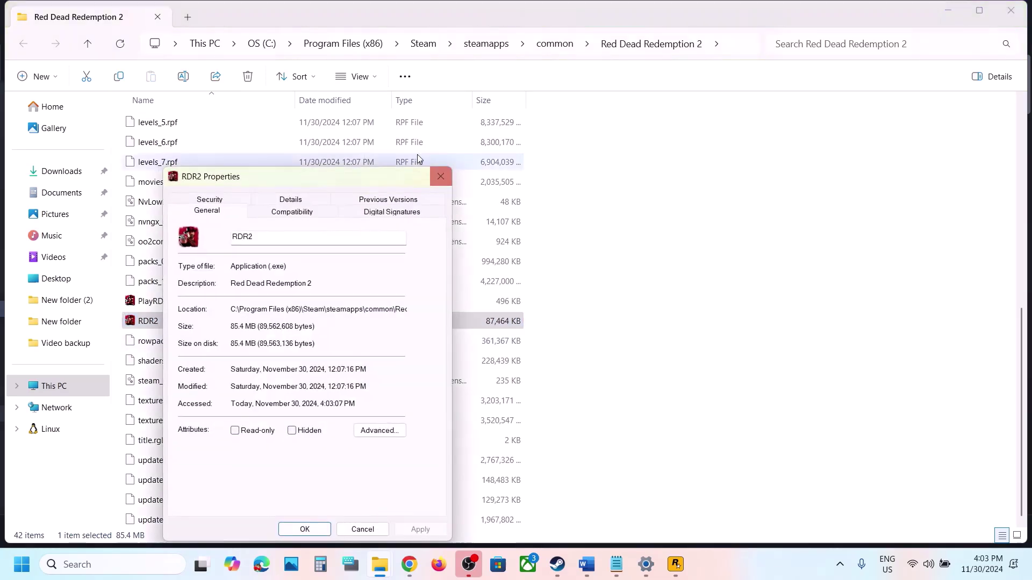
{"action": "left_click", "coordinate": [284, 216]}
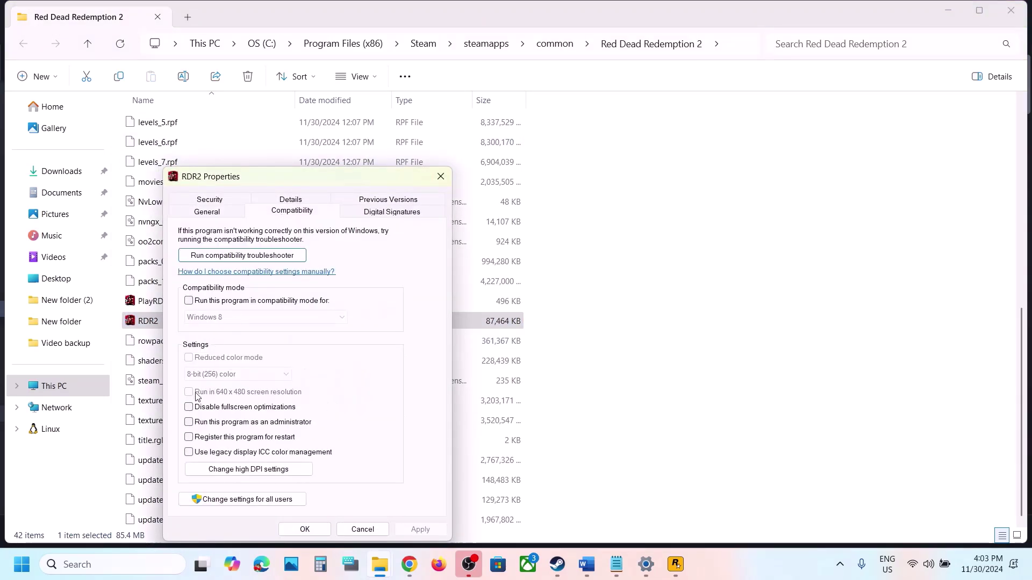
{"action": "left_click", "coordinate": [422, 530]}
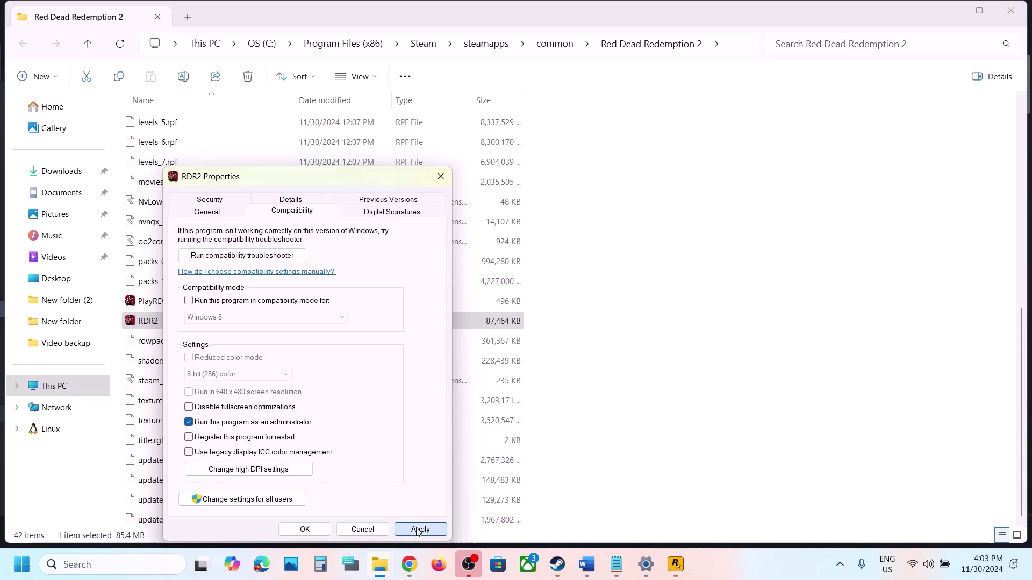
{"action": "left_click", "coordinate": [305, 533]}
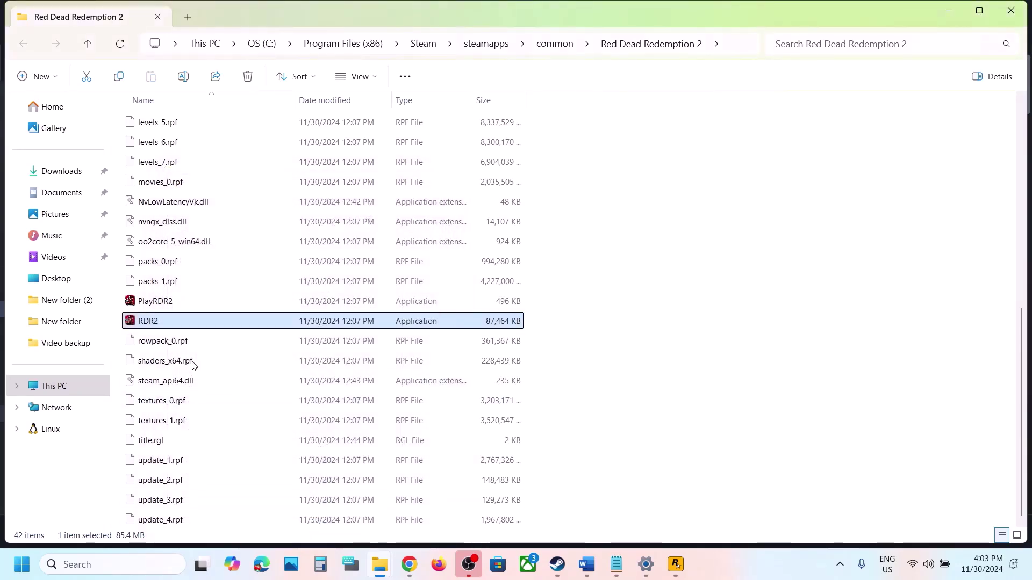
Reopen the RDR2 application's compatibility properties and apply compatibility mode for Windows 8.
{"action": "right_click", "coordinate": [166, 324]}
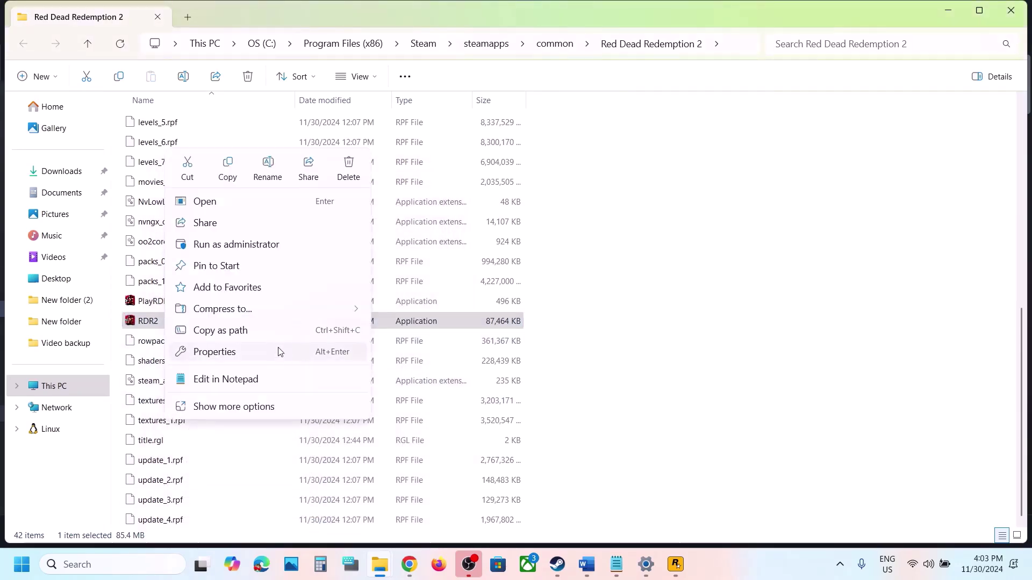
{"action": "left_click", "coordinate": [233, 352]}
{"action": "left_click", "coordinate": [288, 214]}
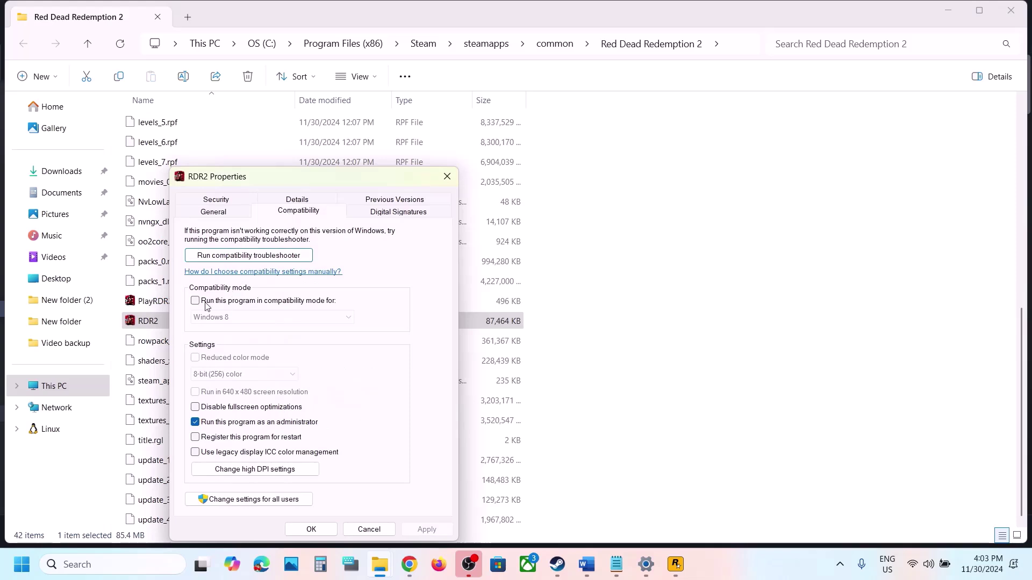
{"action": "left_click", "coordinate": [196, 302]}
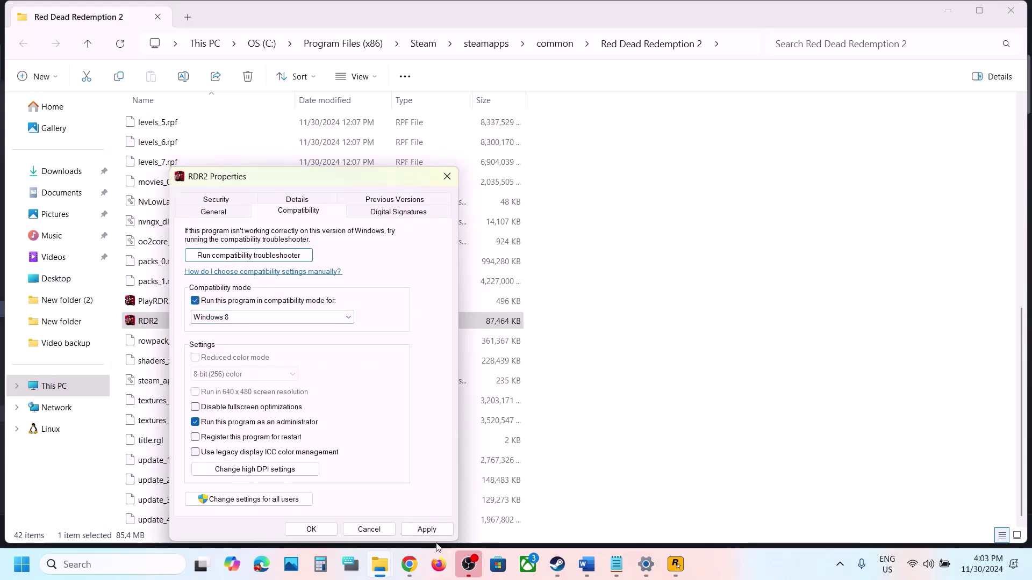
{"action": "left_click", "coordinate": [434, 534]}
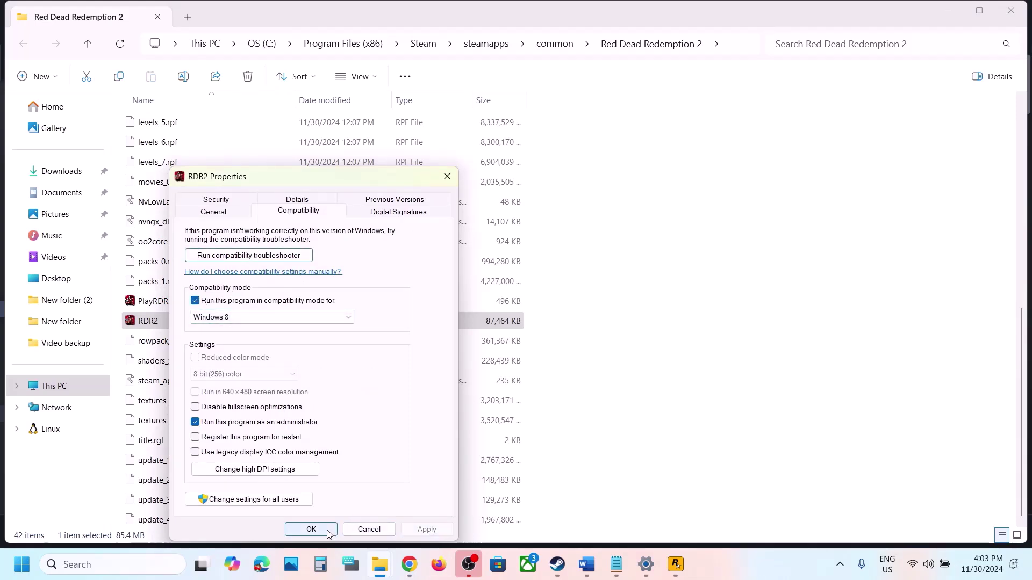
Set RDR2's compatibility mode to Windows 7, disable fullscreen optimizations, and apply the settings.
{"action": "left_click", "coordinate": [276, 317]}
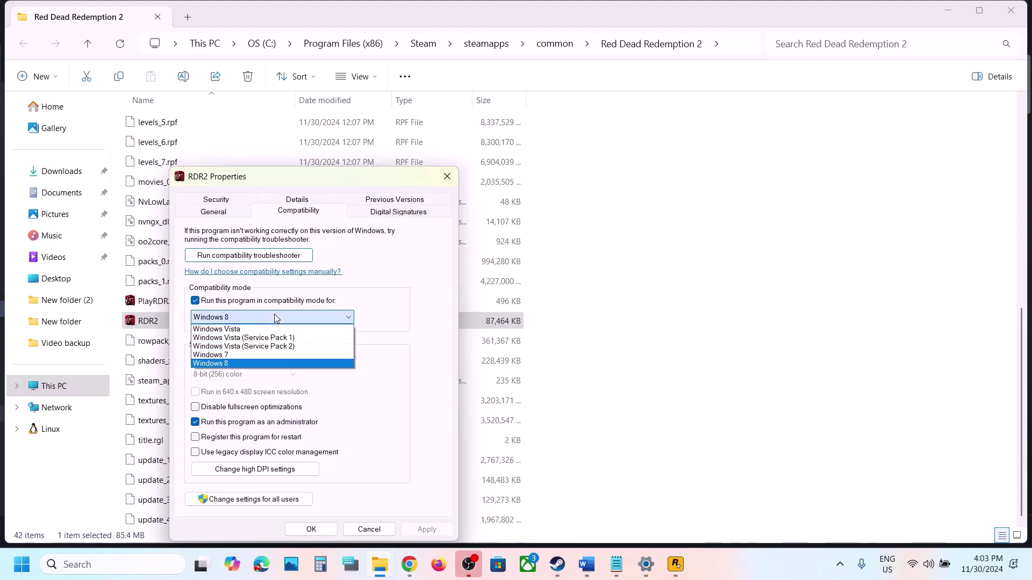
{"action": "left_click", "coordinate": [238, 358]}
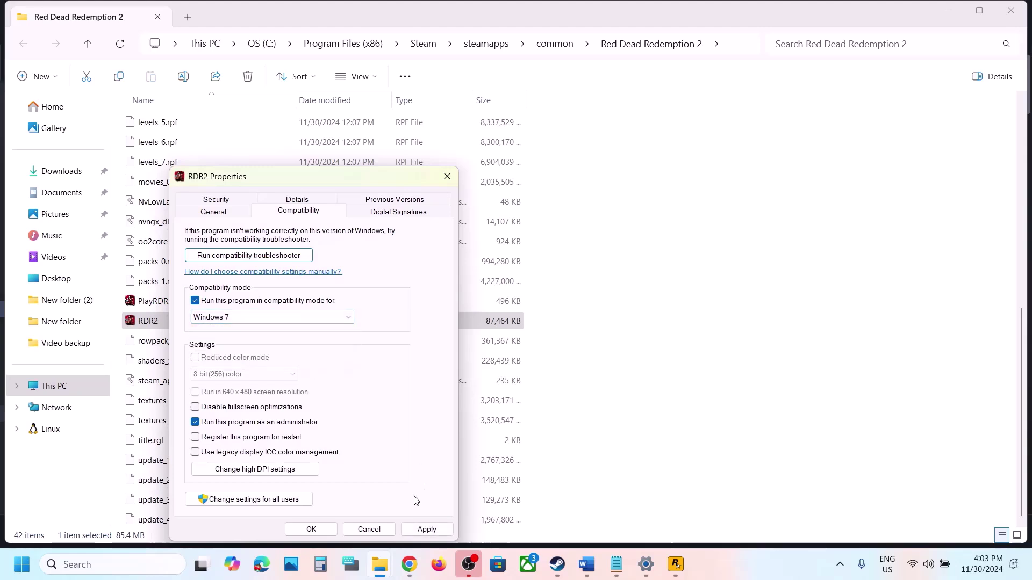
{"action": "left_click", "coordinate": [415, 531]}
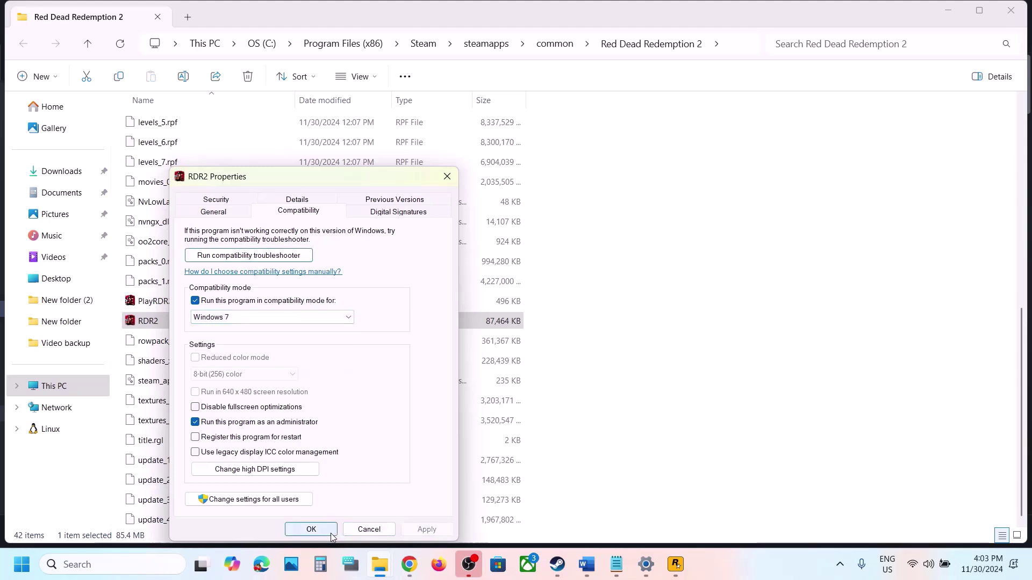
{"action": "left_click", "coordinate": [195, 407]}
{"action": "left_click", "coordinate": [419, 529]}
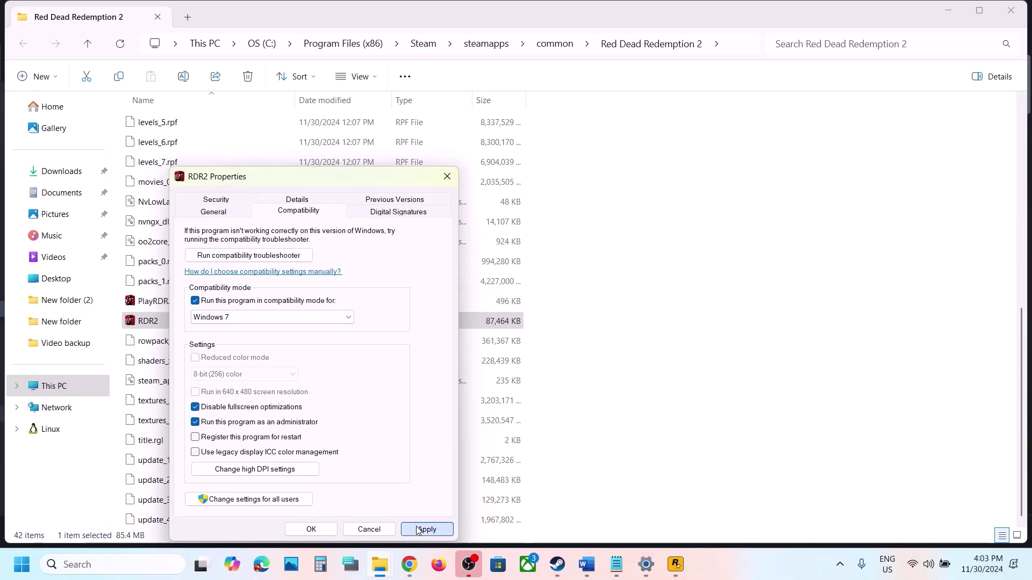
{"action": "left_click", "coordinate": [318, 531]}
Clear the compatibility mode, fullscreen optimization and administrator options in the RDR2 application's properties and apply the change.
{"action": "left_click", "coordinate": [159, 305]}
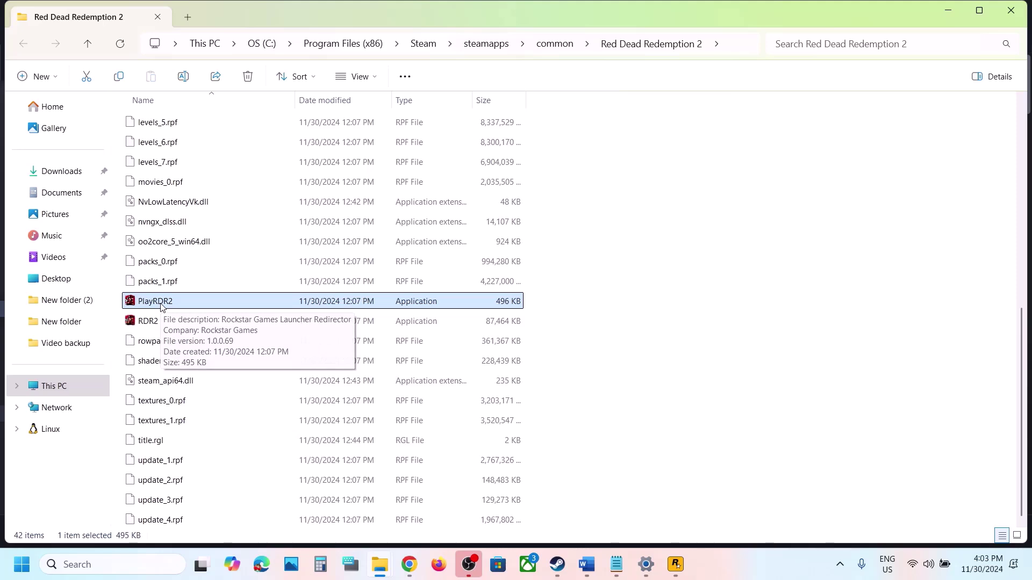
{"action": "right_click", "coordinate": [153, 321]}
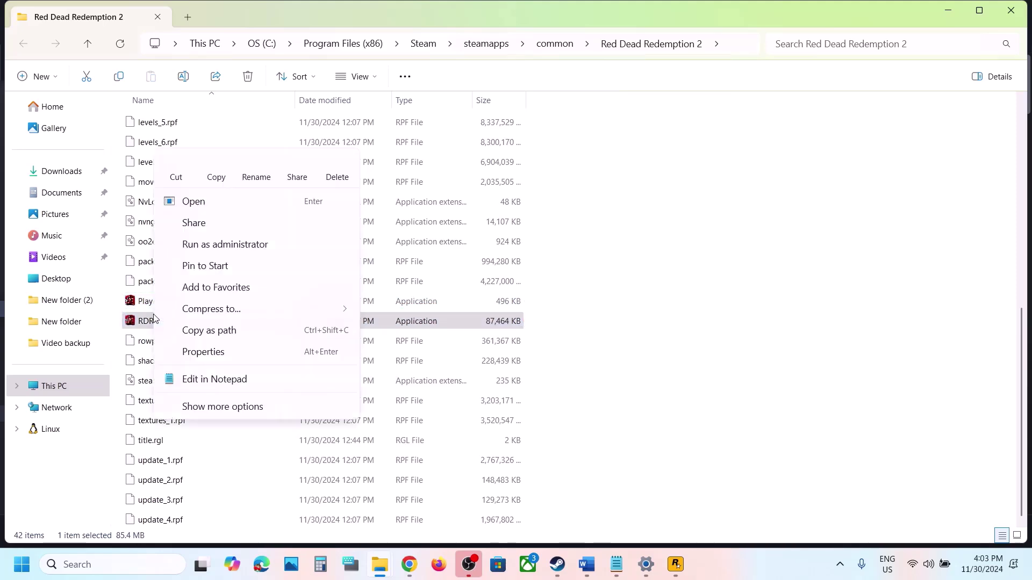
{"action": "left_click", "coordinate": [232, 360]}
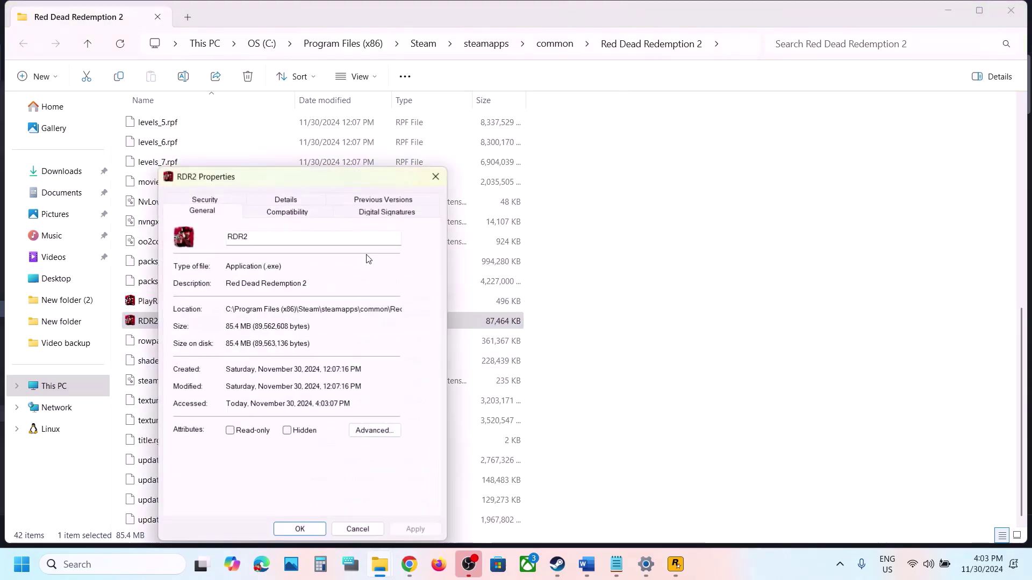
{"action": "left_click", "coordinate": [289, 218]}
{"action": "left_click", "coordinate": [185, 301]}
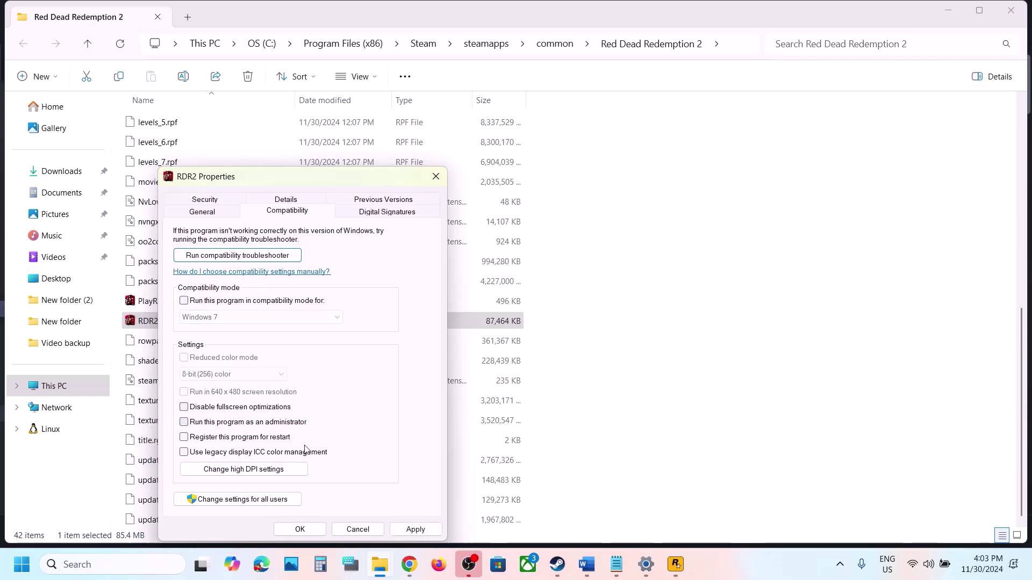
{"action": "left_click", "coordinate": [397, 530]}
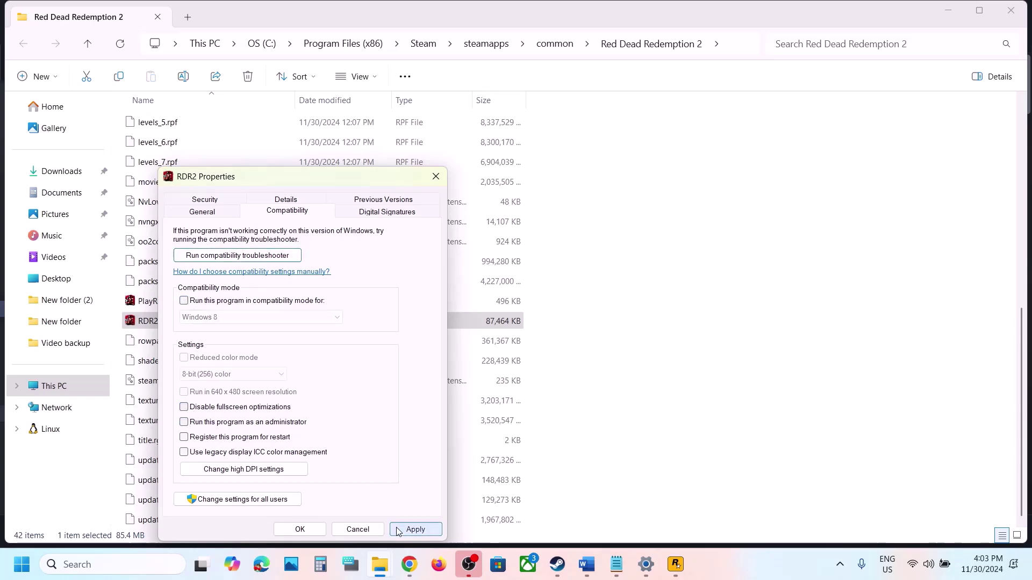
{"action": "left_click", "coordinate": [307, 531]}
Go to Step 10 in the Word document and highlight "allow the game exe to your antivirus program" and the antivirus name "Avast".
{"action": "key", "text": "alt+Tab"}
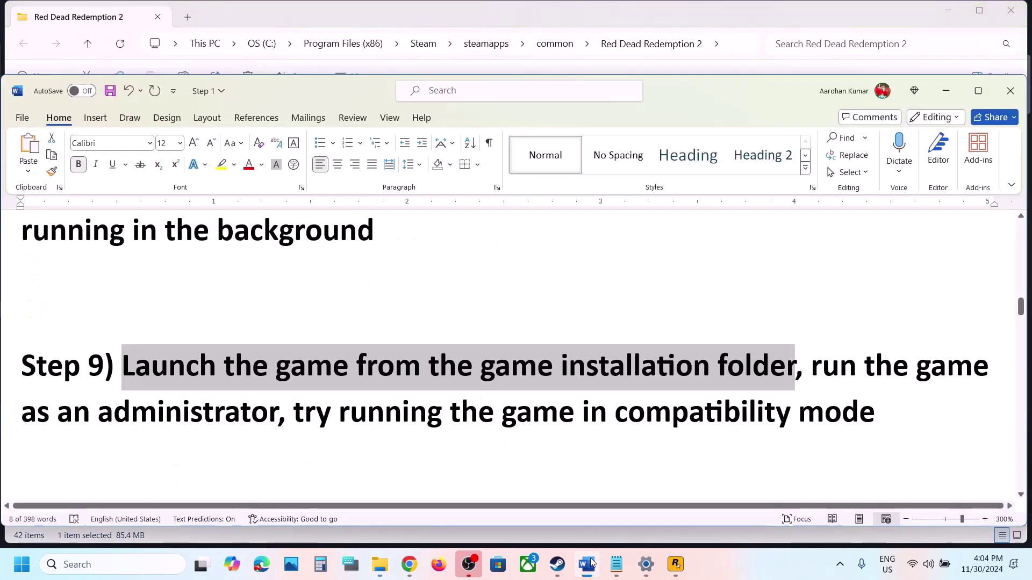
{"action": "scroll", "coordinate": [398, 402], "scroll_direction": "down", "scroll_amount": 4}
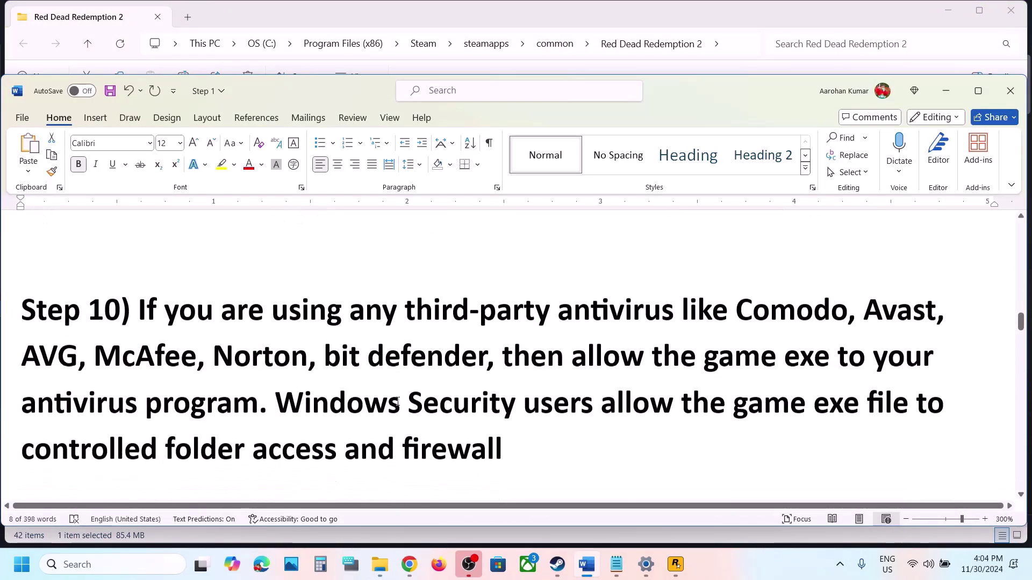
{"action": "left_click_drag", "start_coordinate": [138, 317], "coordinate": [257, 395]}
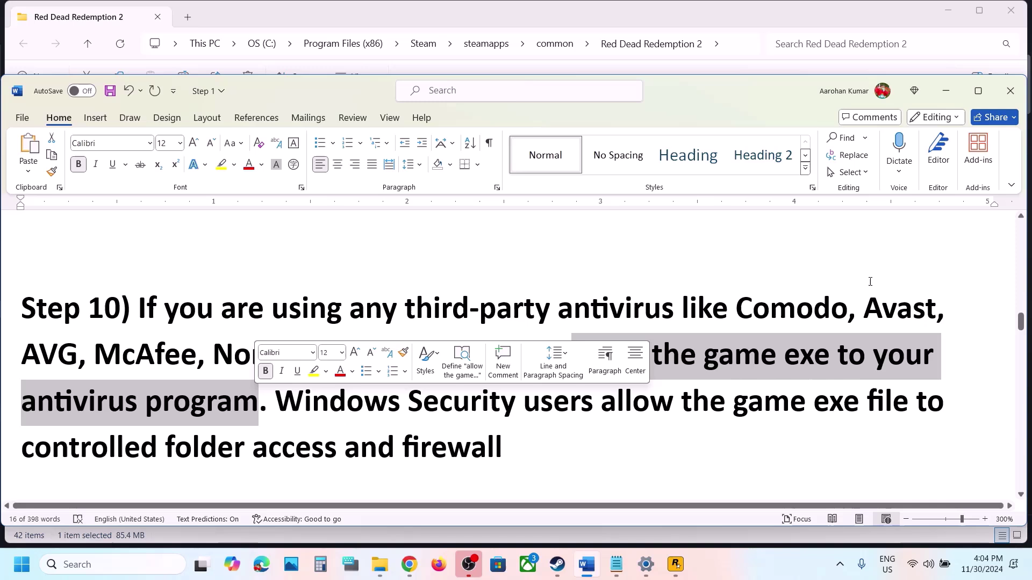
{"action": "left_click", "coordinate": [856, 308]}
{"action": "left_click", "coordinate": [954, 308], "text": "shift"}
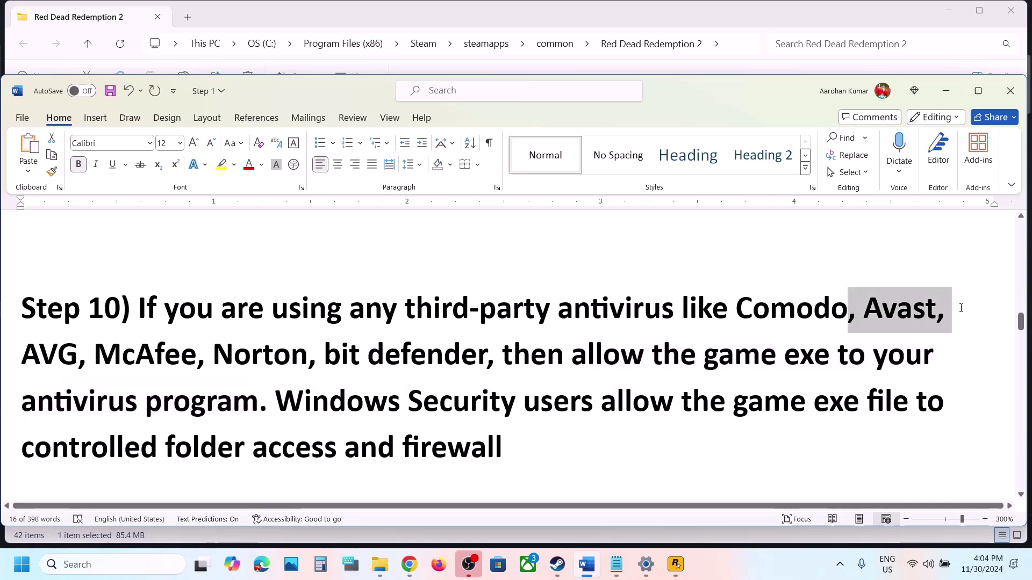
Highlight the third-party antivirus wording and the phrase "Windows Security" in Step 10 of the document.
{"action": "left_click", "coordinate": [852, 326]}
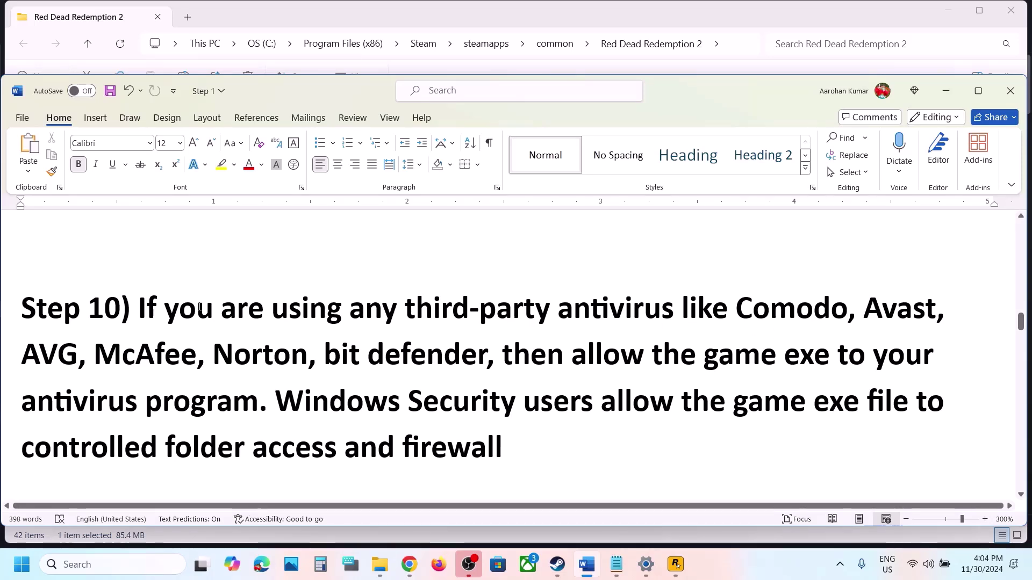
{"action": "left_click_drag", "start_coordinate": [164, 310], "coordinate": [220, 360]}
{"action": "left_click", "coordinate": [218, 359]}
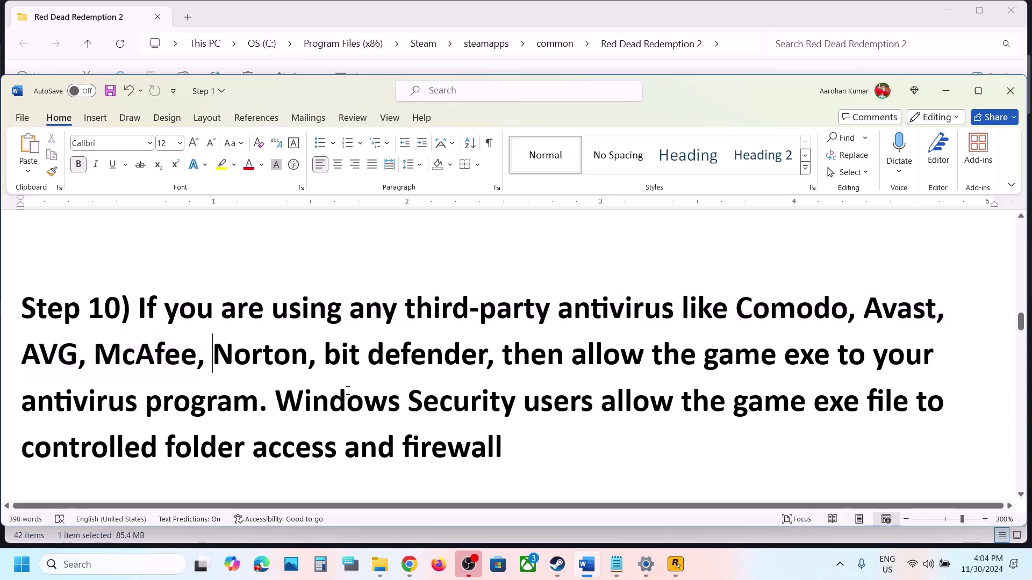
{"action": "left_click_drag", "start_coordinate": [277, 402], "coordinate": [479, 397]}
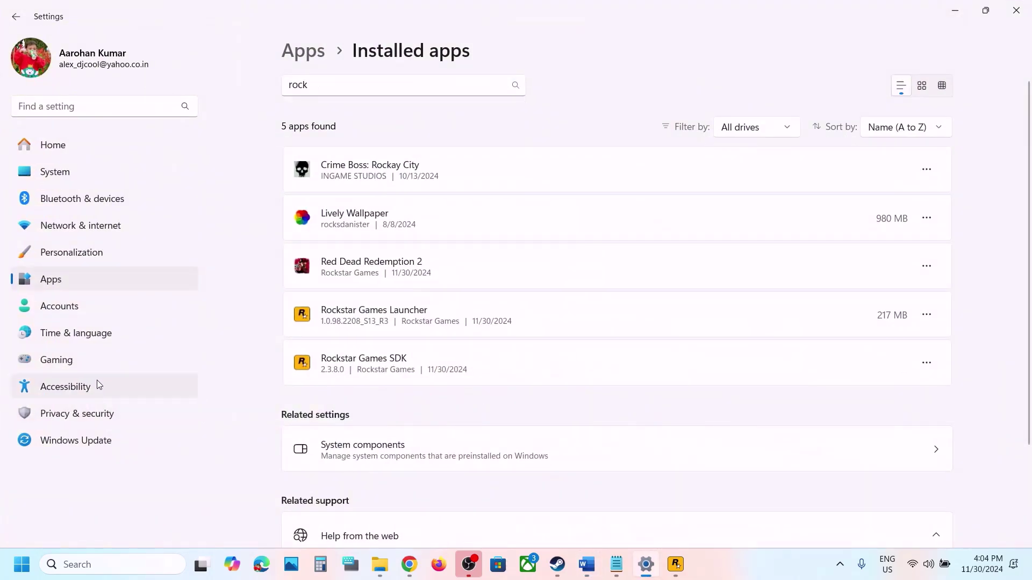
Switch to Windows Settings and open Windows Security's list of apps allowed through Controlled folder access.
{"action": "left_click", "coordinate": [81, 415]}
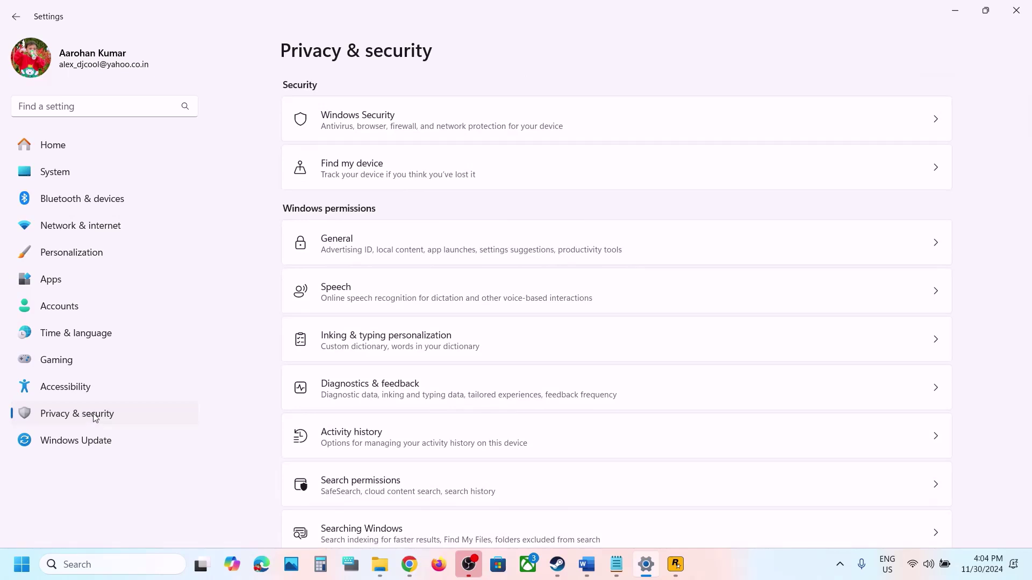
{"action": "left_click", "coordinate": [395, 118]}
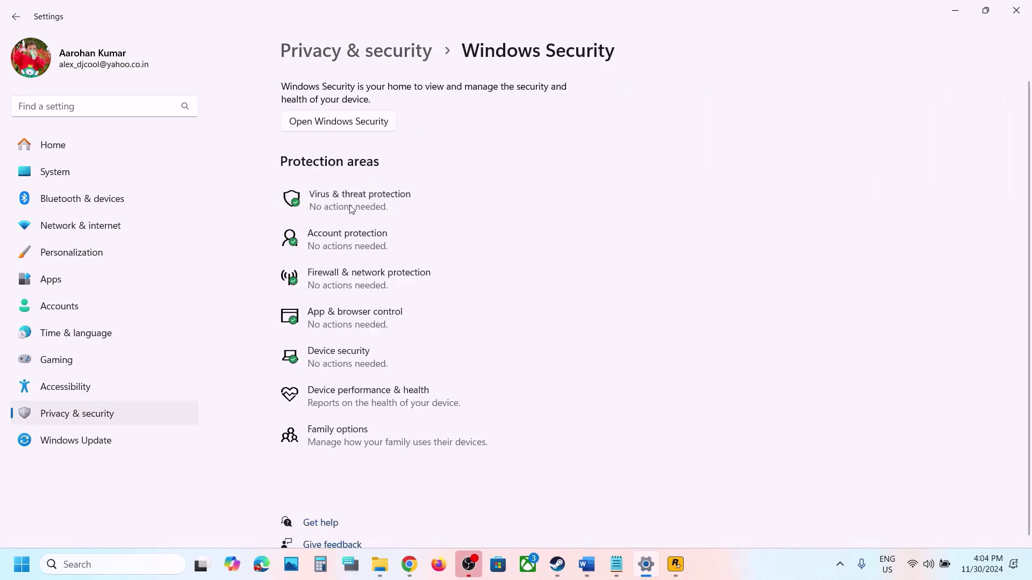
{"action": "left_click", "coordinate": [351, 207]}
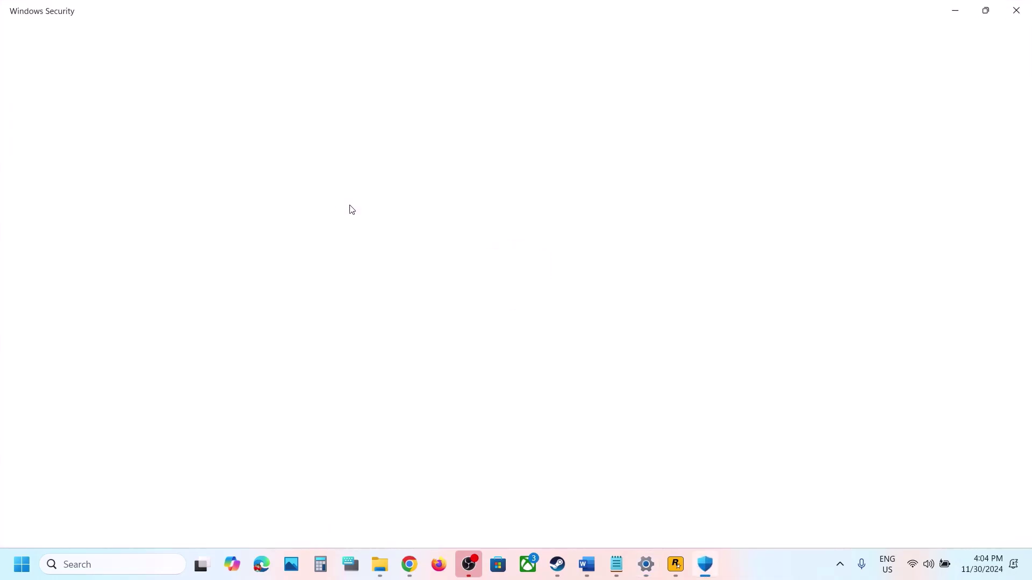
{"action": "scroll", "coordinate": [350, 207], "scroll_direction": "down", "scroll_amount": 3}
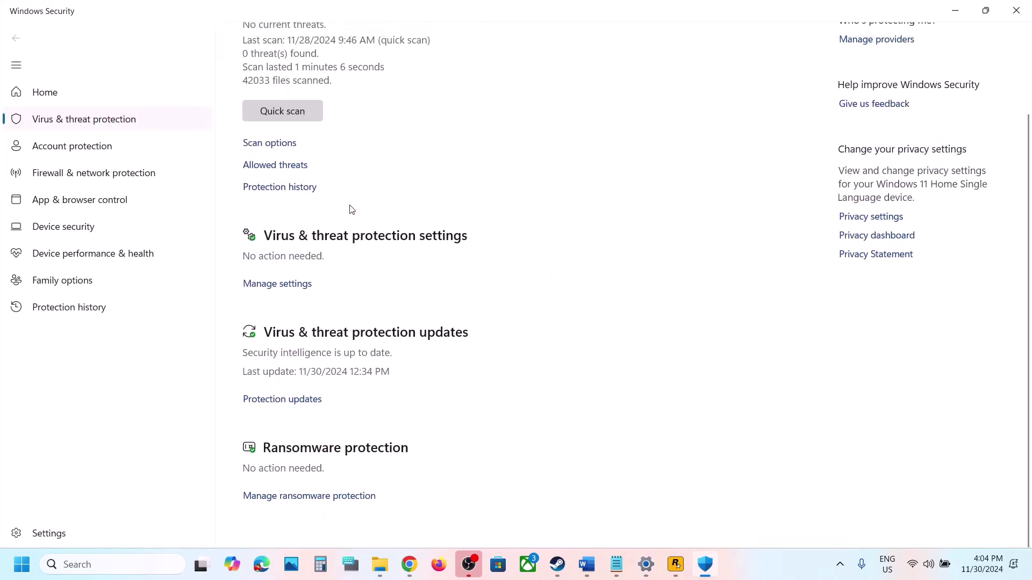
{"action": "left_click", "coordinate": [320, 495]}
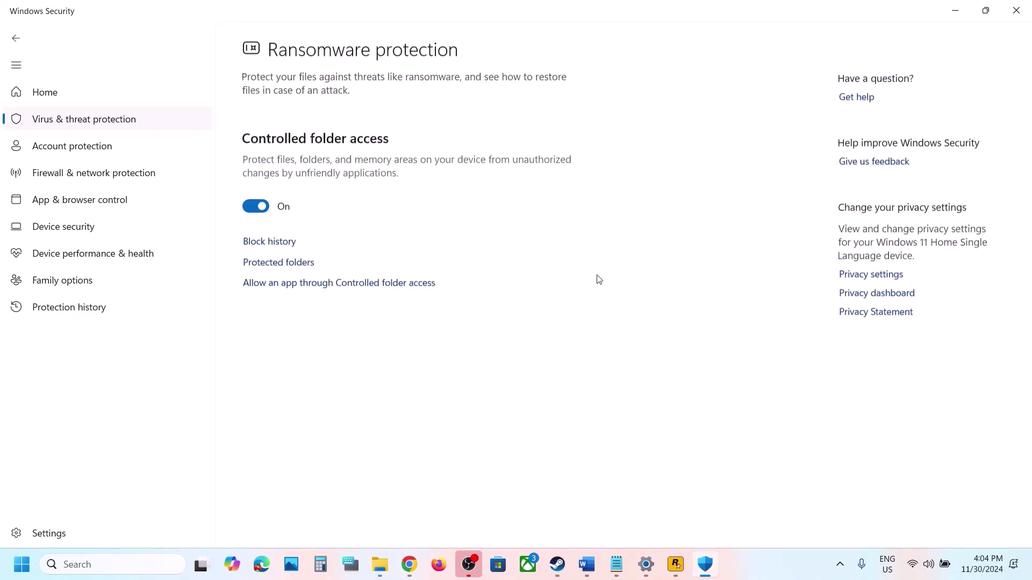
{"action": "left_click", "coordinate": [312, 285]}
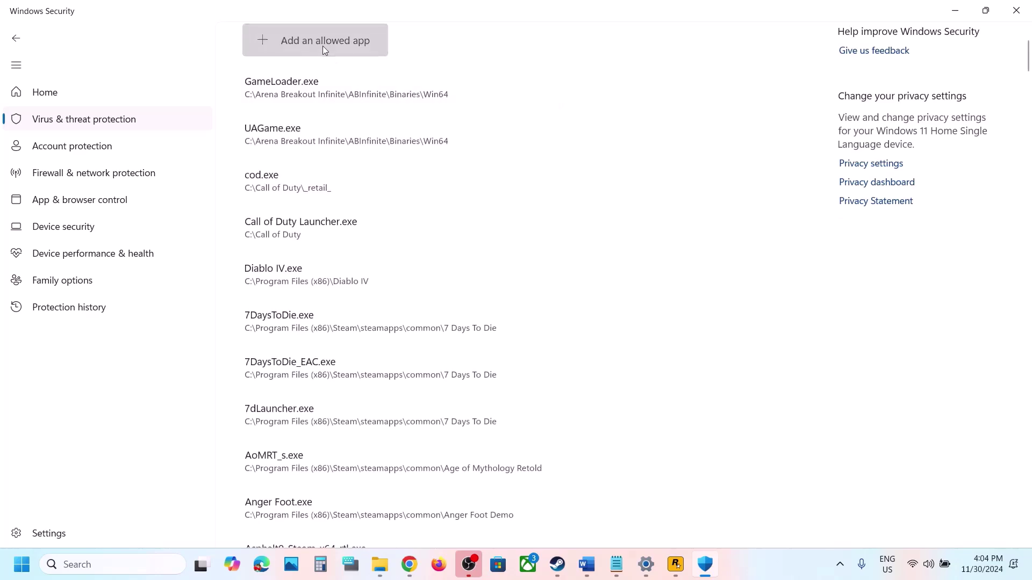
Allow the RDR2 application from the steamapps\common\Red Dead Redemption 2 folder through Controlled folder access.
{"action": "left_click", "coordinate": [322, 46]}
{"action": "left_click", "coordinate": [311, 97]}
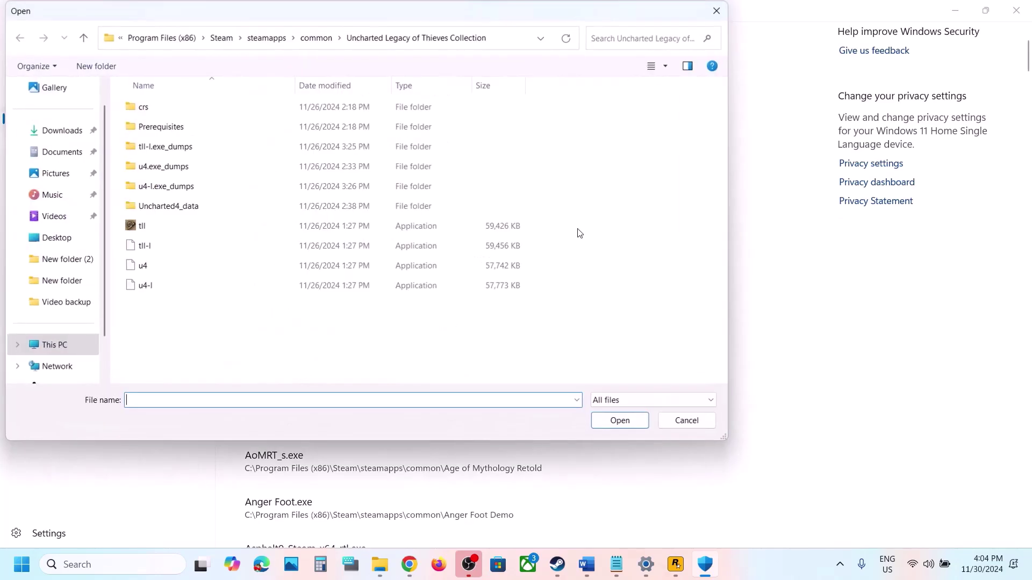
{"action": "left_click", "coordinate": [316, 38]}
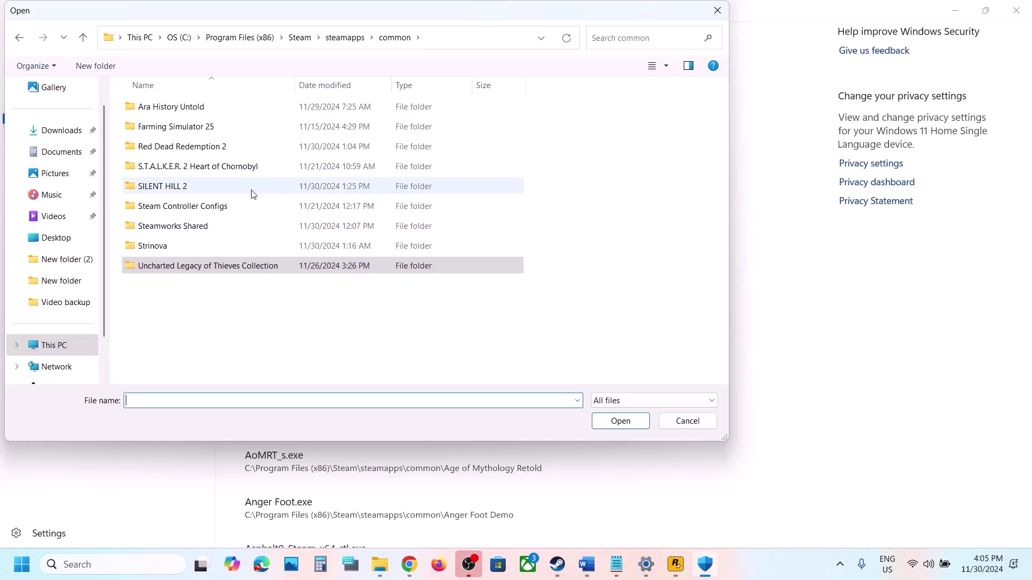
{"action": "left_click", "coordinate": [198, 150]}
{"action": "double_click", "coordinate": [198, 149]}
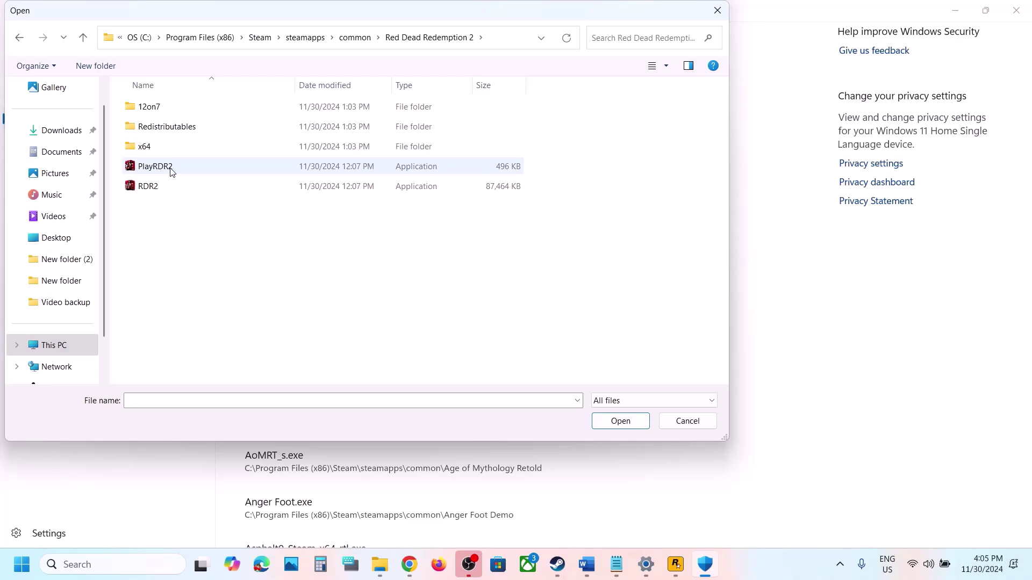
{"action": "left_click", "coordinate": [163, 183]}
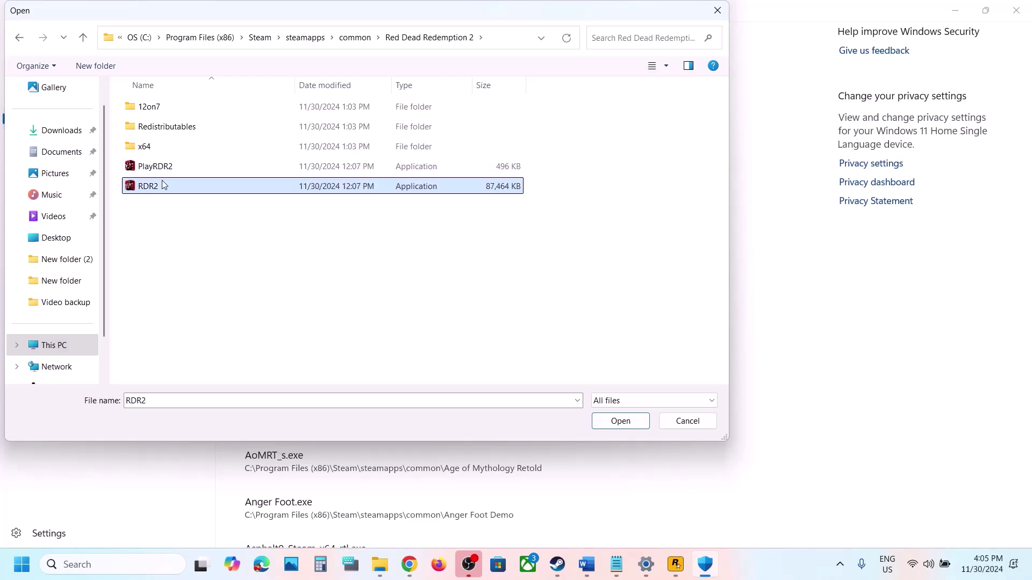
{"action": "left_click", "coordinate": [621, 424]}
Add the PlayRDR2 application from the Red Dead Redemption 2 folder to the apps allowed through Controlled folder access.
{"action": "left_click", "coordinate": [321, 53]}
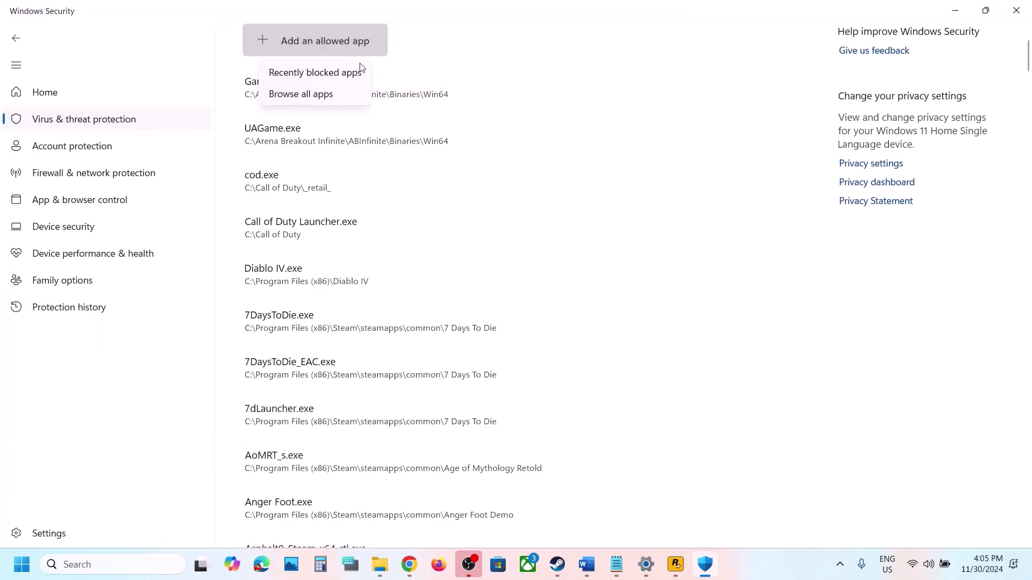
{"action": "left_click", "coordinate": [344, 95]}
{"action": "left_click", "coordinate": [209, 165]}
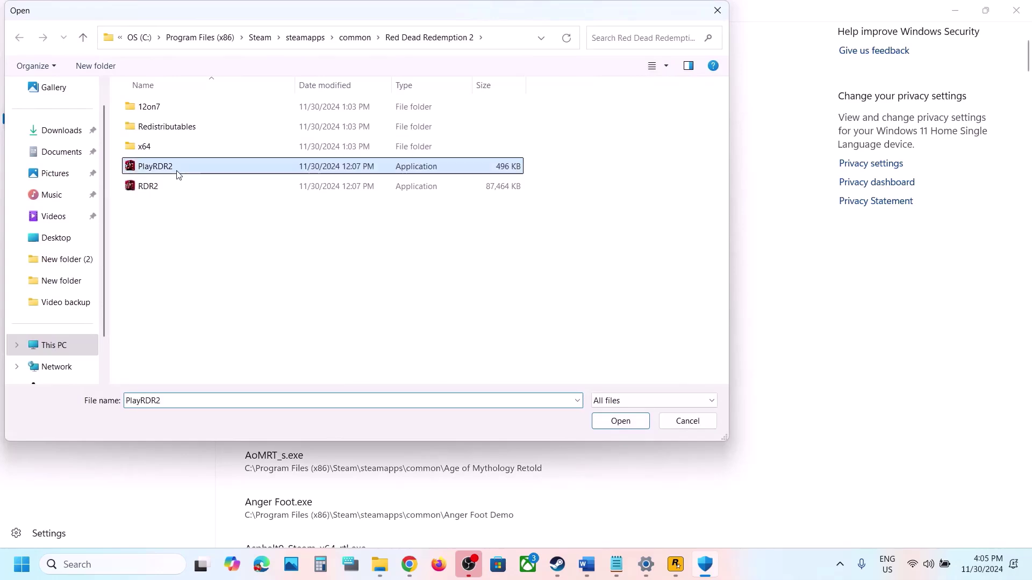
{"action": "left_click", "coordinate": [618, 423]}
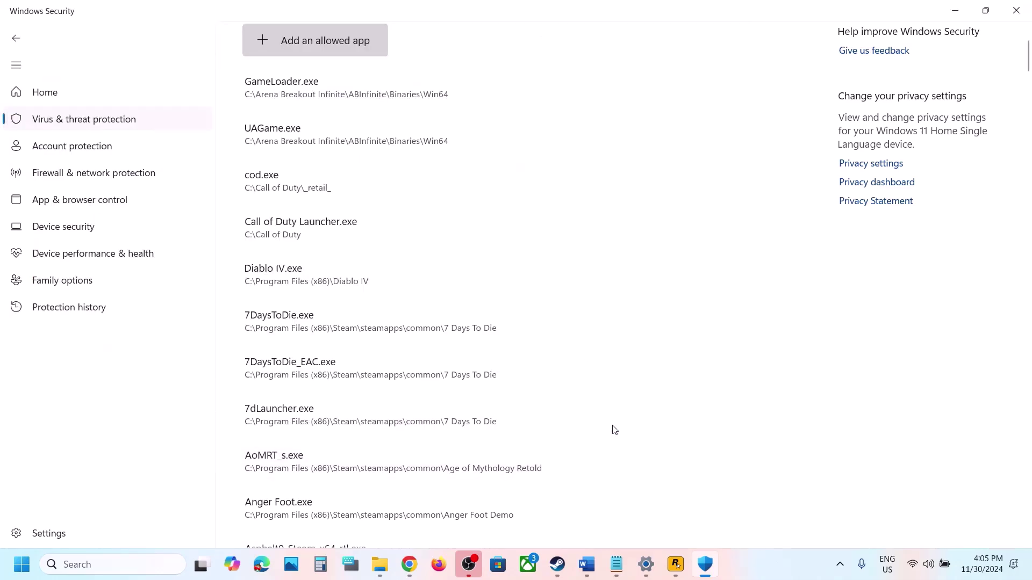
{"action": "left_click", "coordinate": [357, 37]}
{"action": "left_click", "coordinate": [325, 99]}
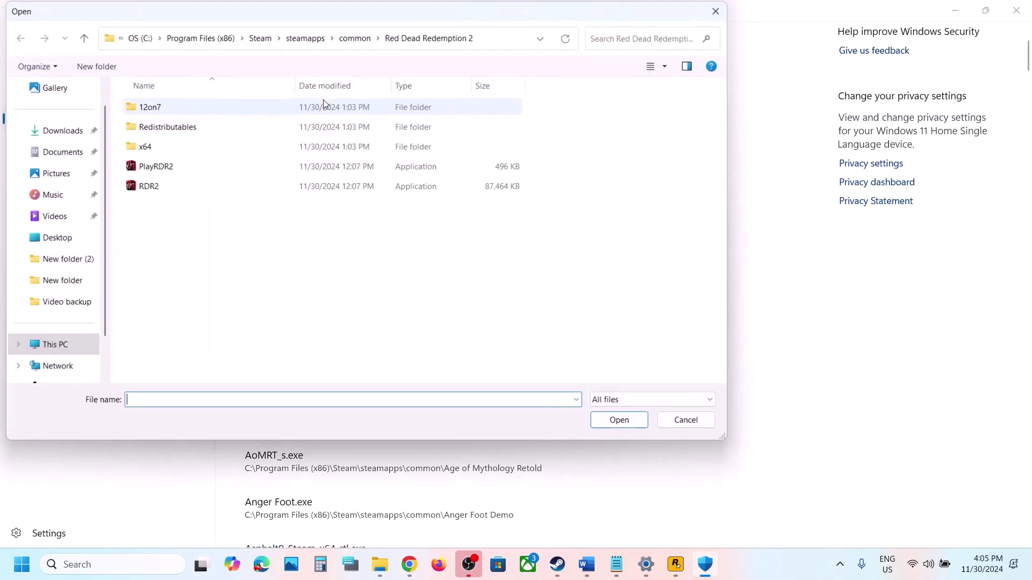
{"action": "double_click", "coordinate": [152, 146]}
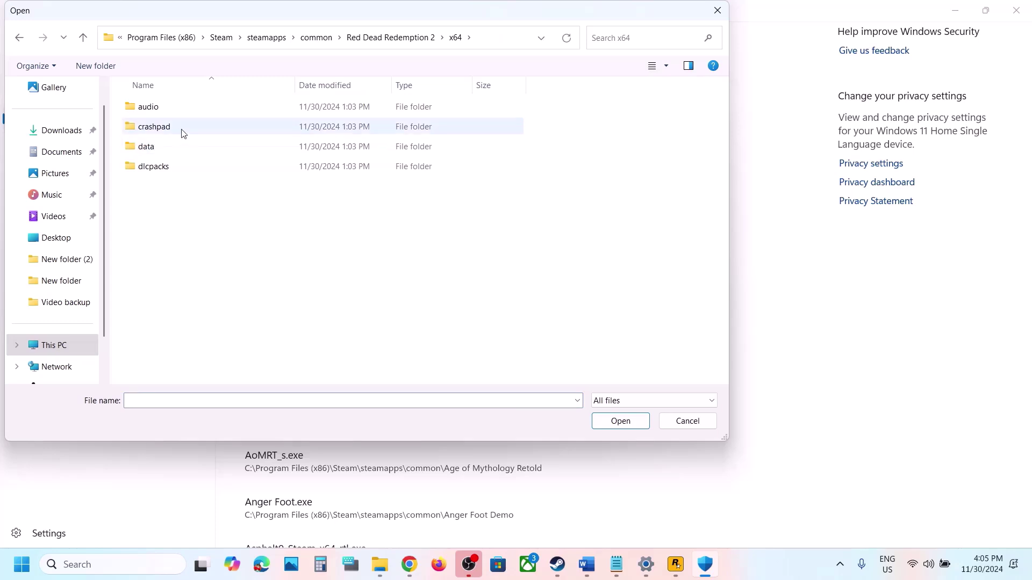
{"action": "left_click", "coordinate": [83, 37]}
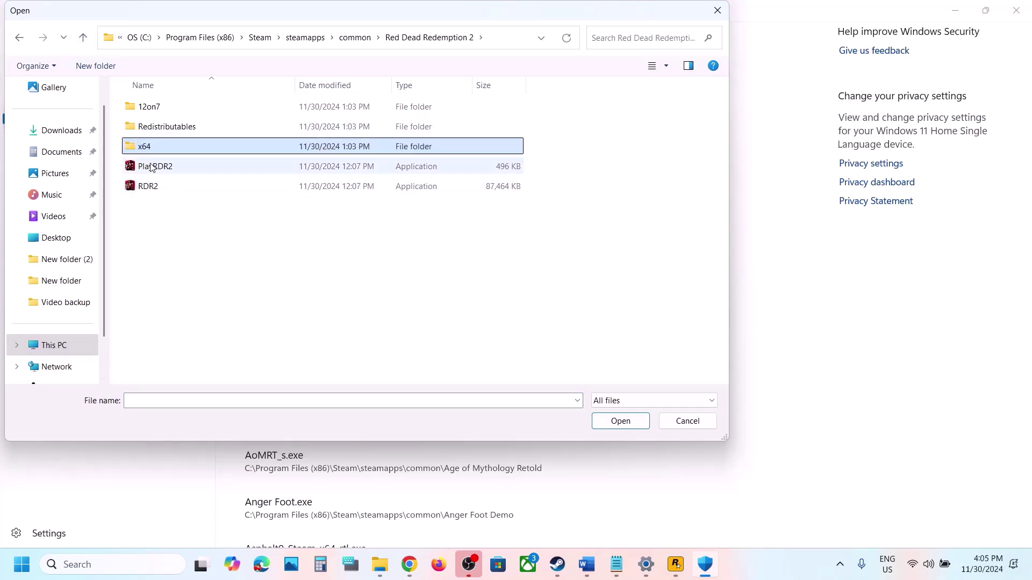
{"action": "left_click", "coordinate": [719, 9]}
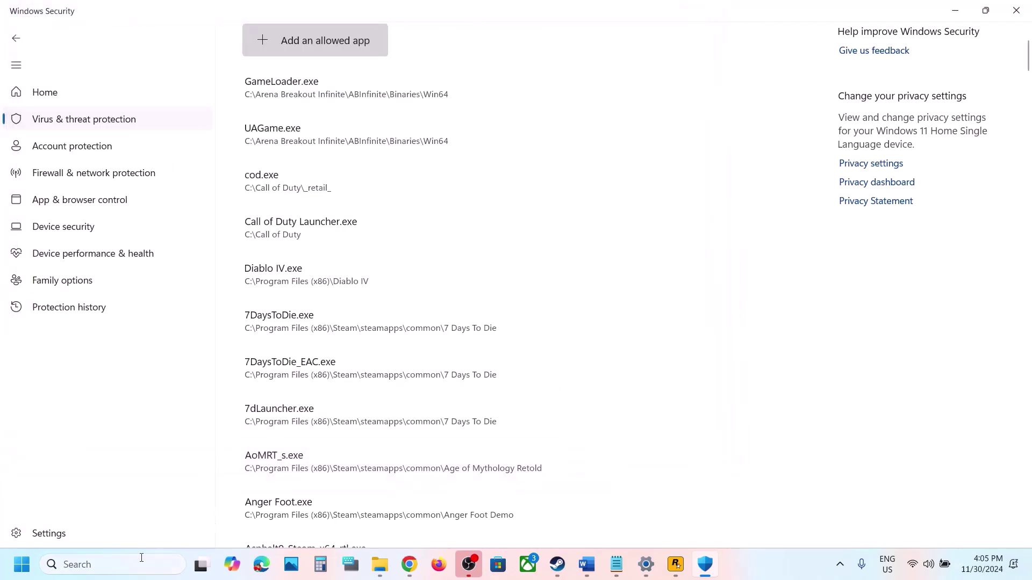
Open Windows Defender Firewall's allowed apps in Control Panel and unlock the list for changes.
{"action": "left_click", "coordinate": [115, 565]}
{"action": "type", "text": "control"}
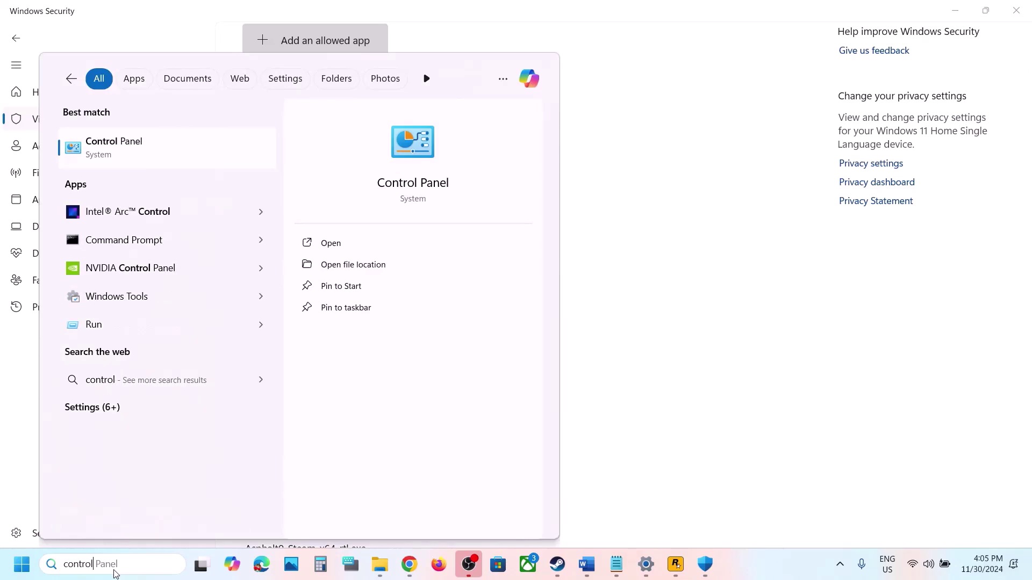
{"action": "key", "text": "Return"}
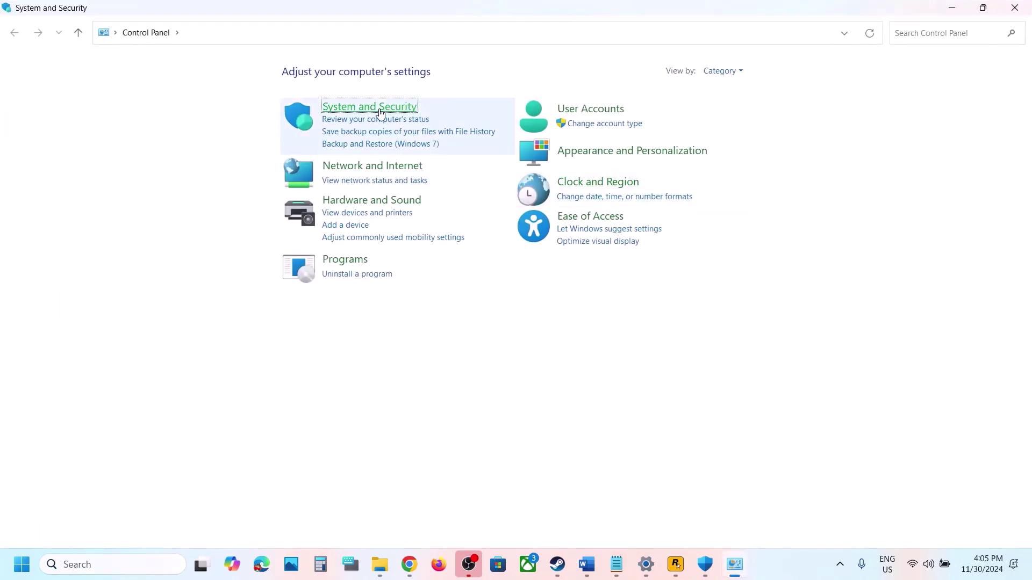
{"action": "left_click", "coordinate": [380, 112]}
{"action": "left_click", "coordinate": [260, 118]}
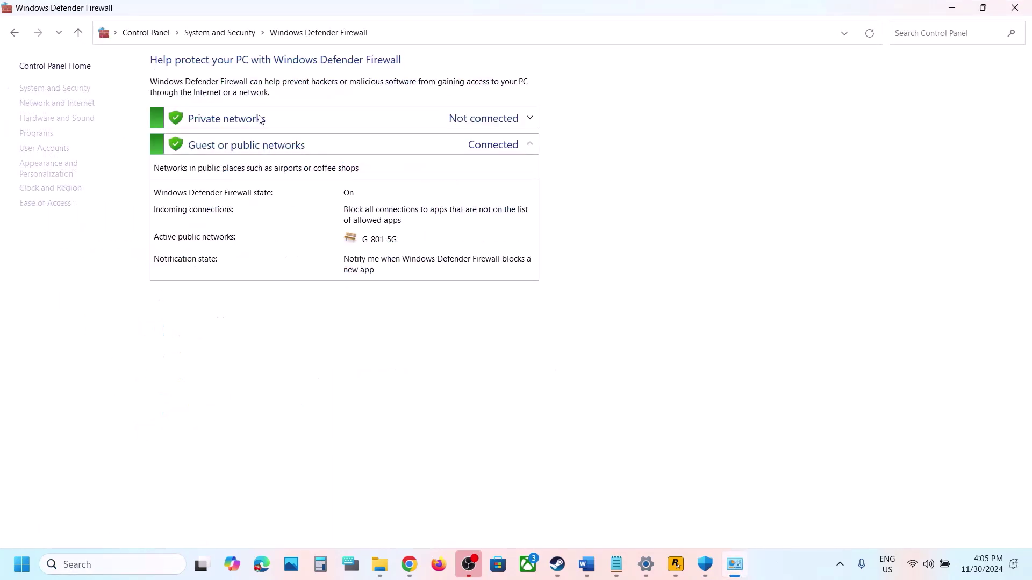
{"action": "left_click", "coordinate": [68, 97]}
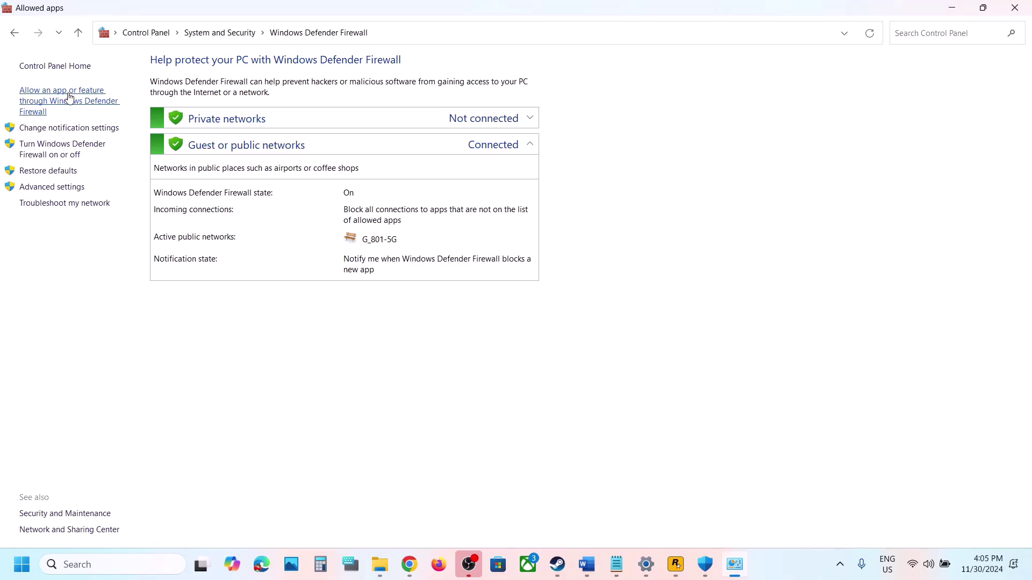
{"action": "left_click", "coordinate": [692, 105]}
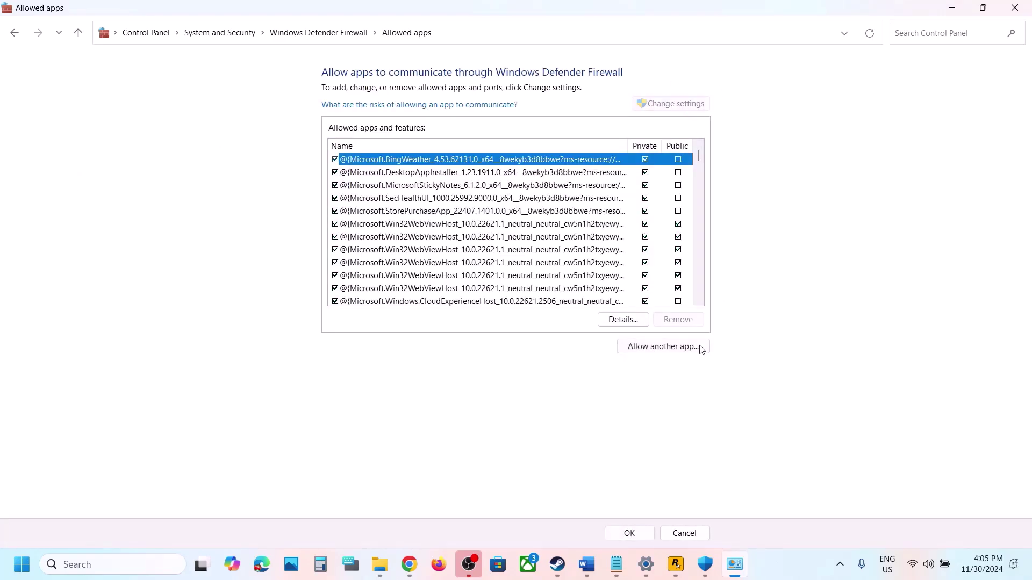
Try to add PlayRDR2 from the Red Dead Redemption 2 folder to the firewall's allowed apps.
{"action": "left_click", "coordinate": [659, 348]}
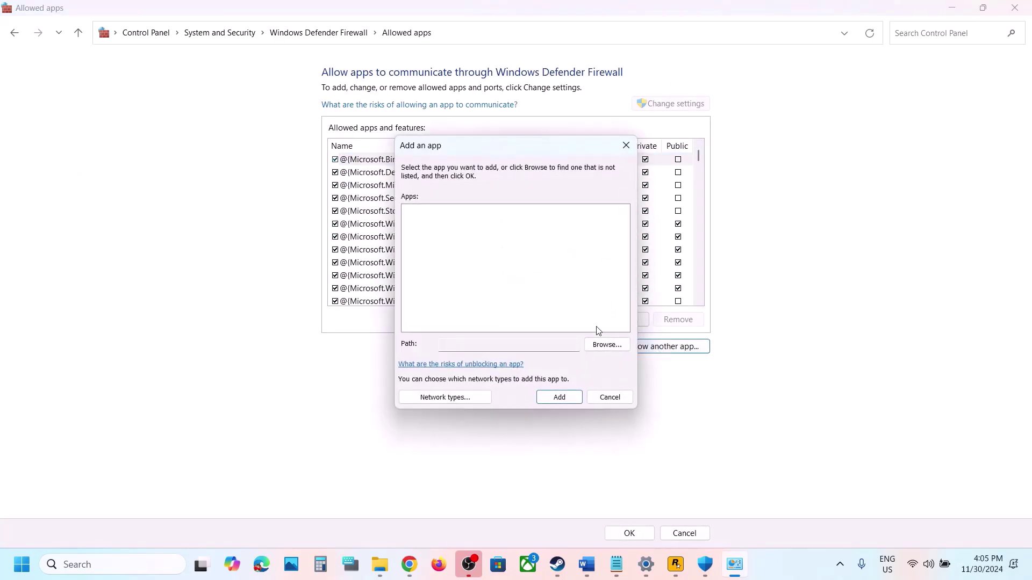
{"action": "left_click", "coordinate": [605, 345]}
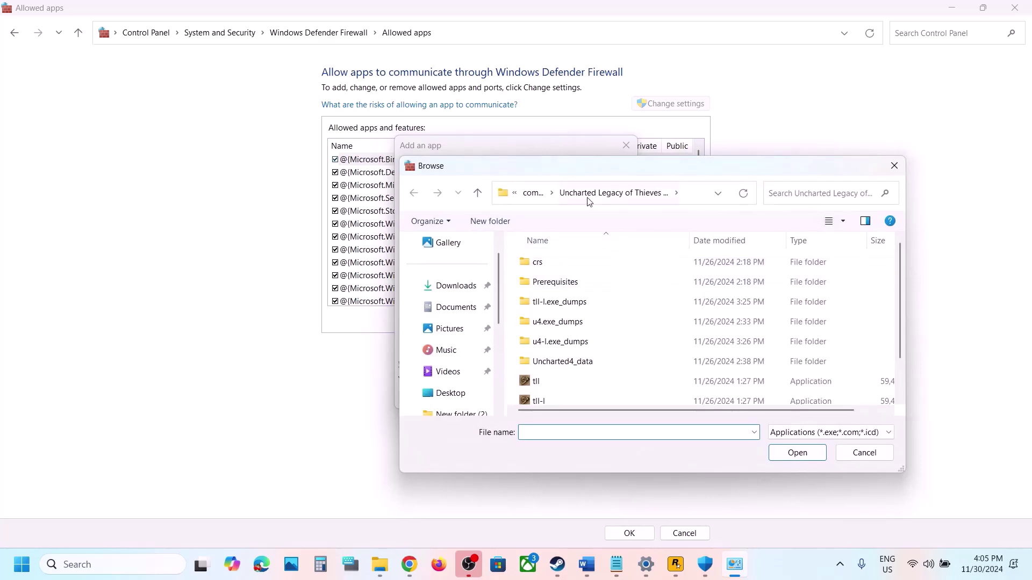
{"action": "left_click", "coordinate": [531, 198]}
{"action": "double_click", "coordinate": [595, 280]}
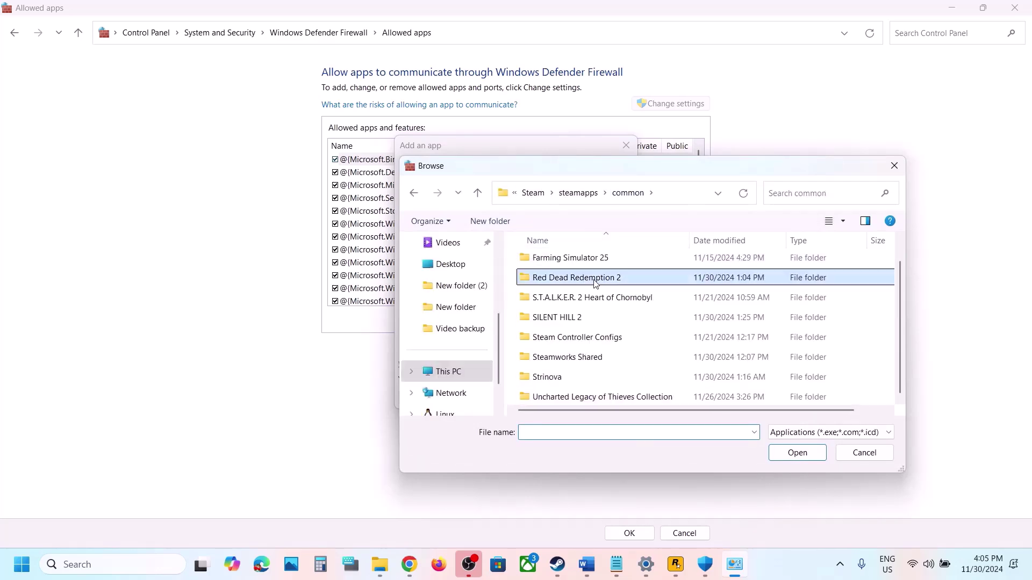
{"action": "left_click", "coordinate": [549, 322]}
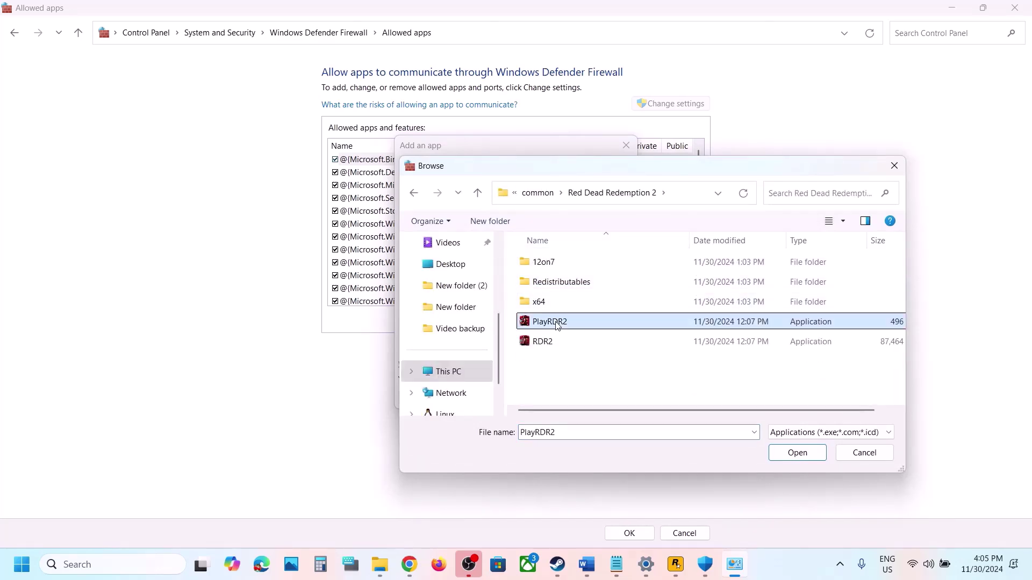
{"action": "left_click", "coordinate": [790, 456]}
{"action": "left_click", "coordinate": [559, 397]}
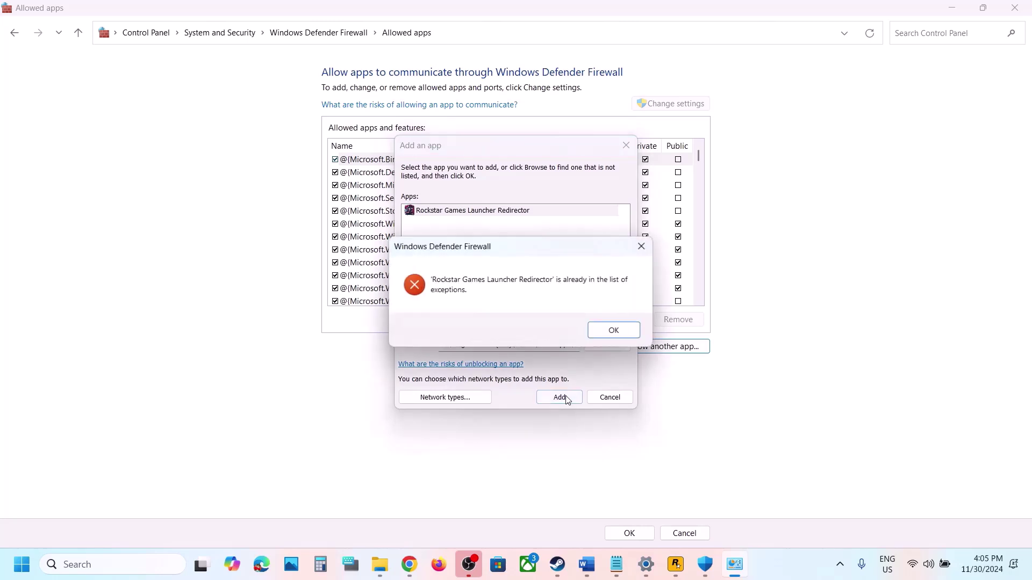
{"action": "left_click", "coordinate": [608, 331]}
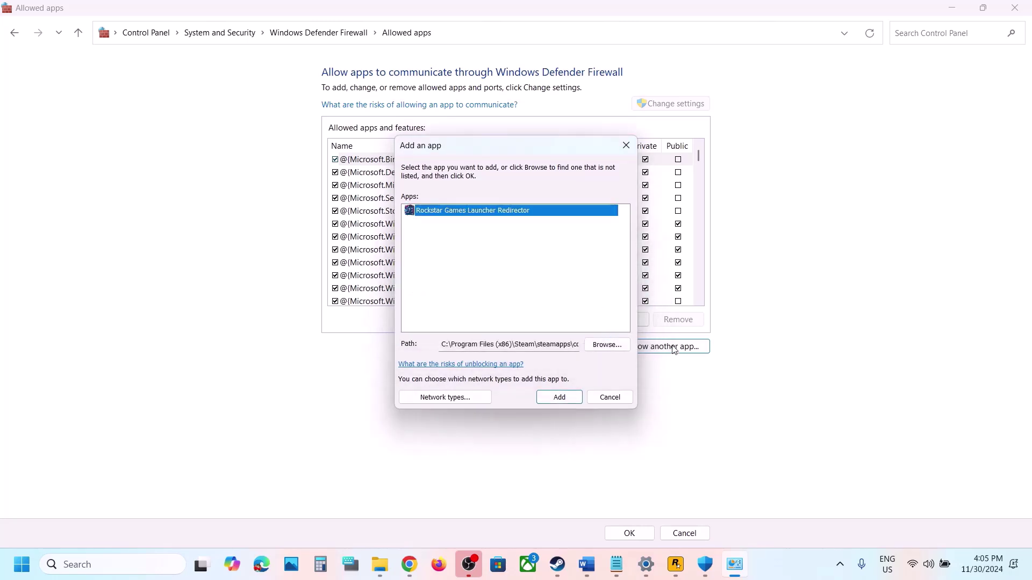
Try to add the RDR2 application from the same game folder to the firewall's allowed apps.
{"action": "left_click", "coordinate": [608, 345]}
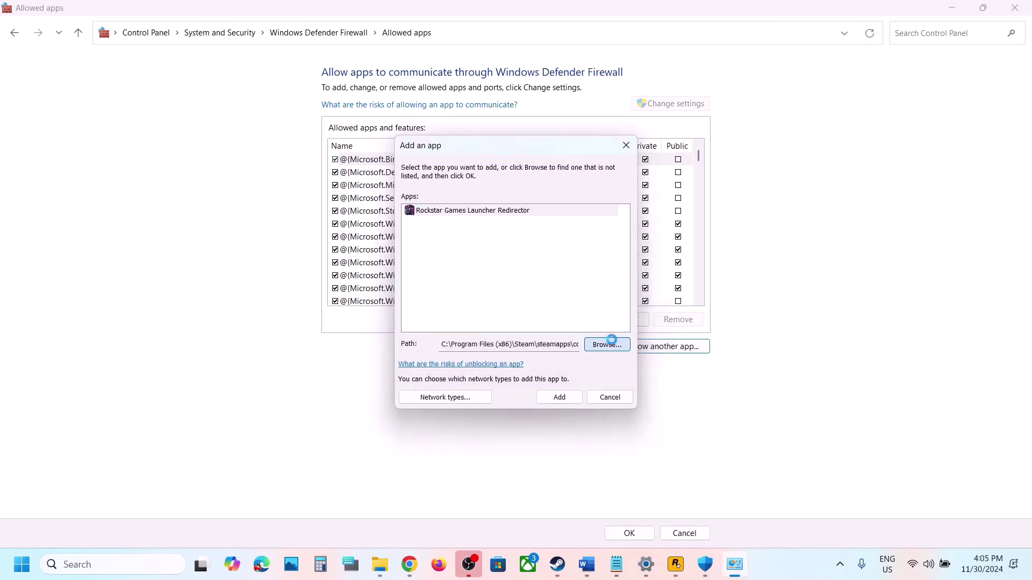
{"action": "left_click", "coordinate": [565, 342]}
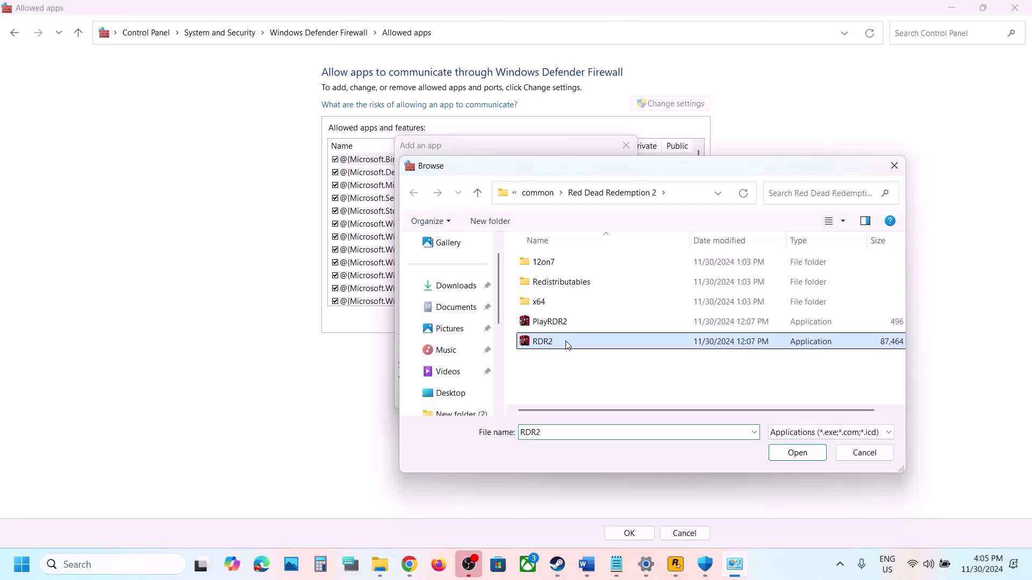
{"action": "left_click", "coordinate": [796, 454]}
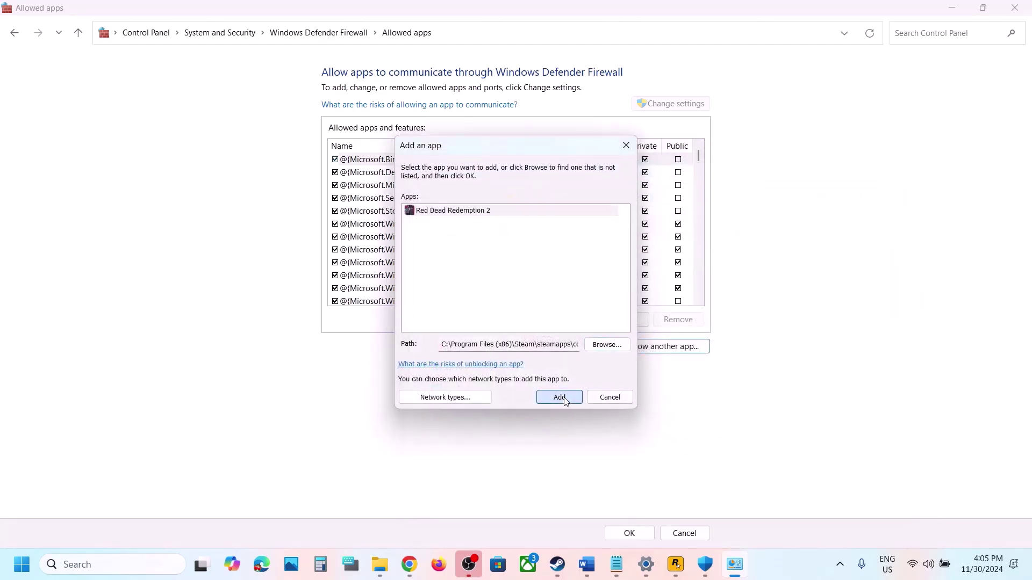
{"action": "left_click", "coordinate": [560, 397]}
{"action": "left_click", "coordinate": [611, 328]}
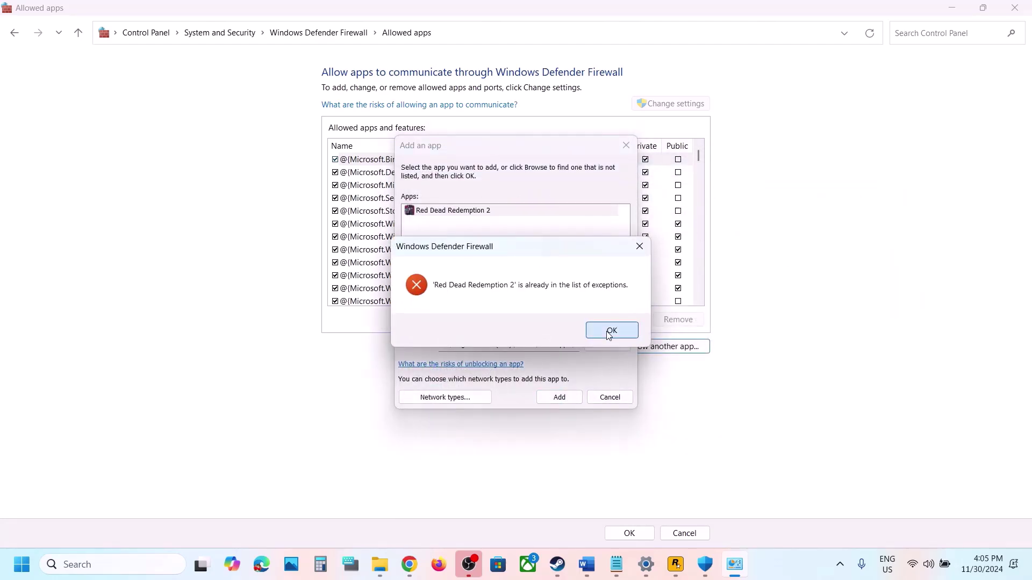
Dismiss the firewall dialogs and close the Allowed apps, Windows Security and Settings windows.
{"action": "left_click", "coordinate": [627, 144]}
{"action": "left_click", "coordinate": [1024, 7]}
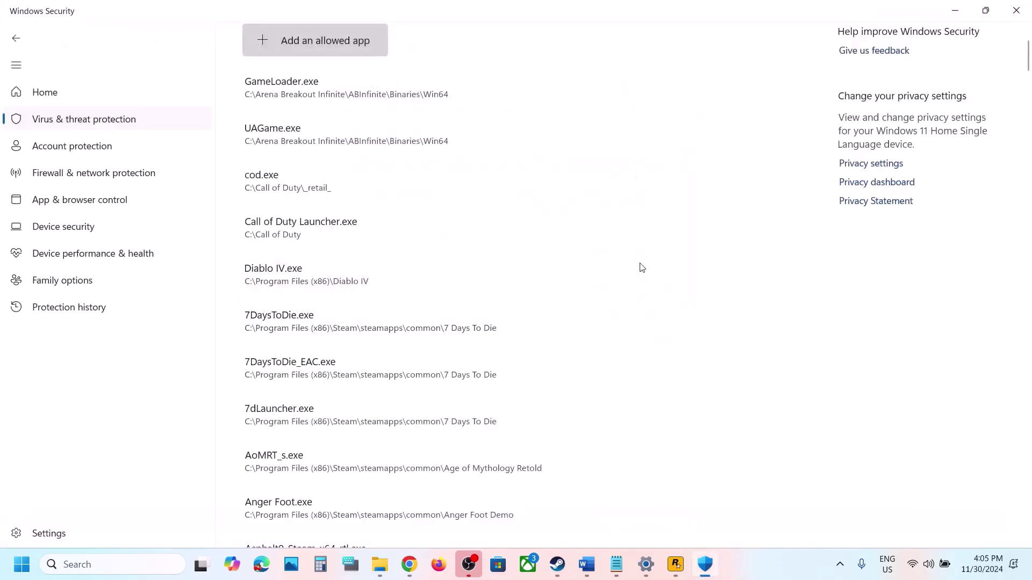
{"action": "left_click", "coordinate": [1017, 13]}
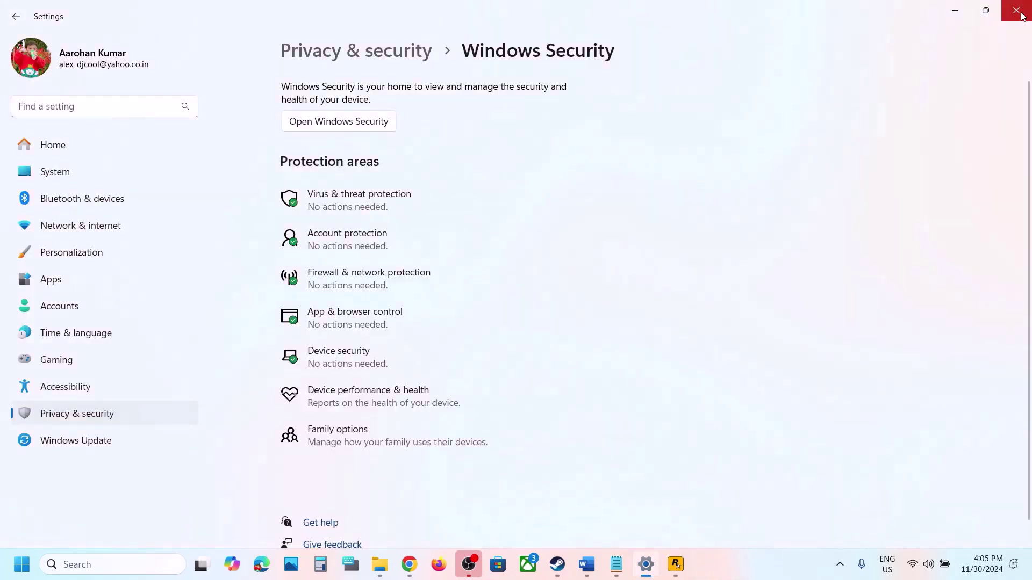
{"action": "left_click", "coordinate": [1017, 12]}
Review Step 11 of the Word document on clean graphics driver installation, highlighting its NVIDIA and AMD links.
{"action": "scroll", "coordinate": [429, 396], "scroll_direction": "down", "scroll_amount": 4}
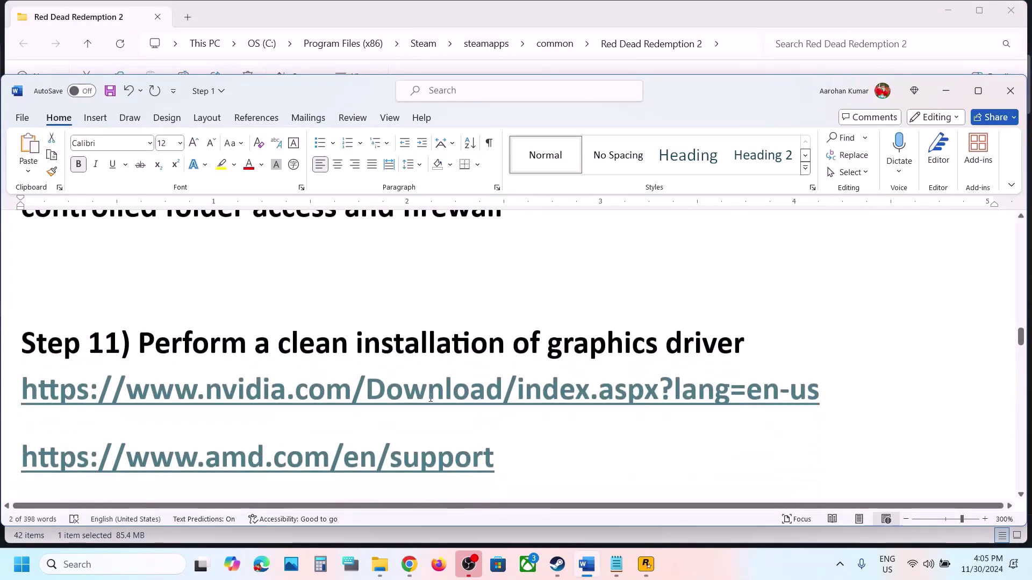
{"action": "scroll", "coordinate": [431, 398], "scroll_direction": "down", "scroll_amount": 1}
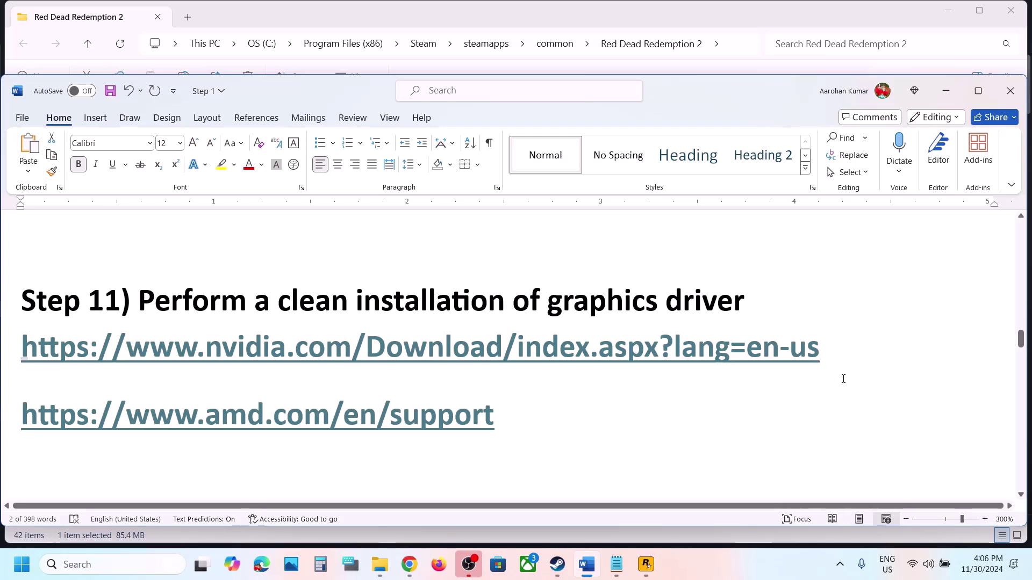
{"action": "left_click_drag", "start_coordinate": [841, 352], "coordinate": [252, 367]}
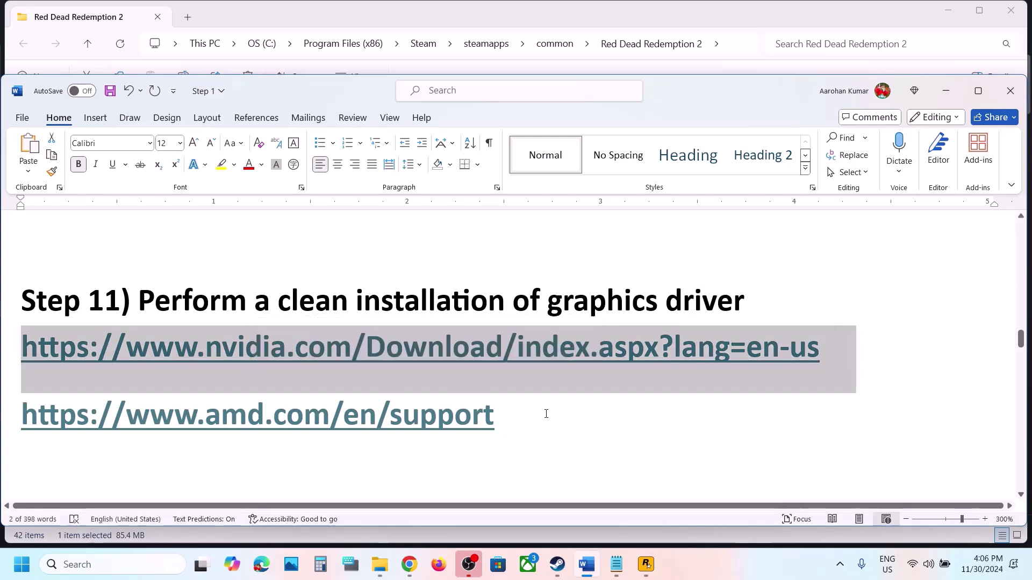
{"action": "triple_click", "coordinate": [507, 421]}
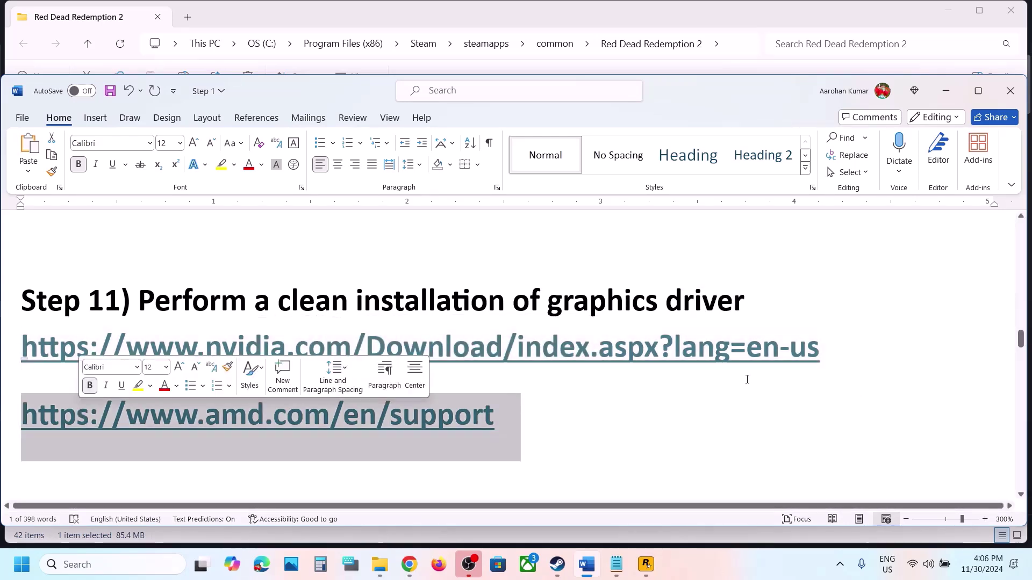
{"action": "left_click_drag", "start_coordinate": [834, 356], "coordinate": [343, 325]}
{"action": "left_click", "coordinate": [721, 563]}
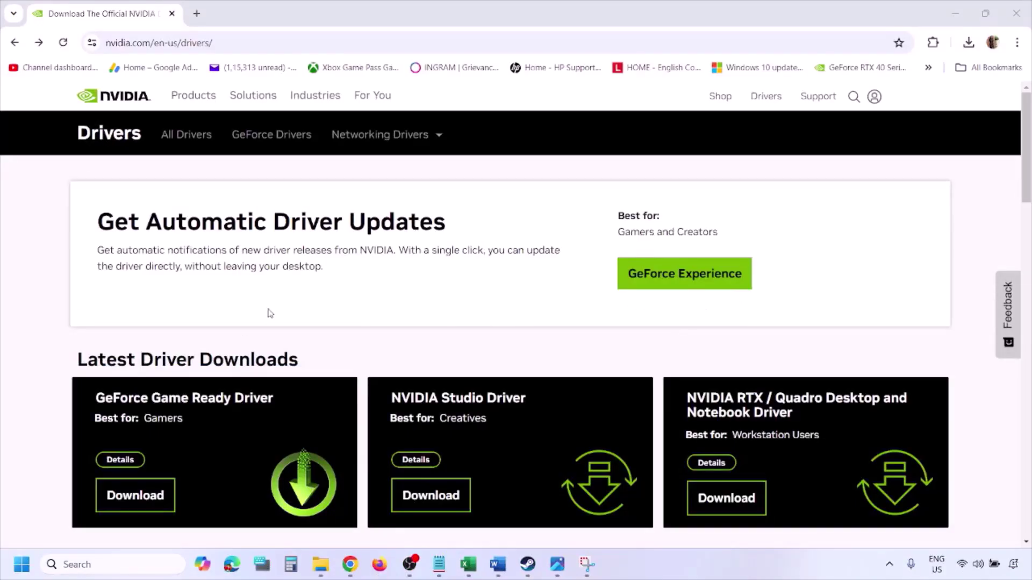
Search NVIDIA's driver page for the GeForce RTX 3050 Laptop GPU driver with Windows 11 and English (US).
{"action": "scroll", "coordinate": [240, 329], "scroll_direction": "down", "scroll_amount": 8}
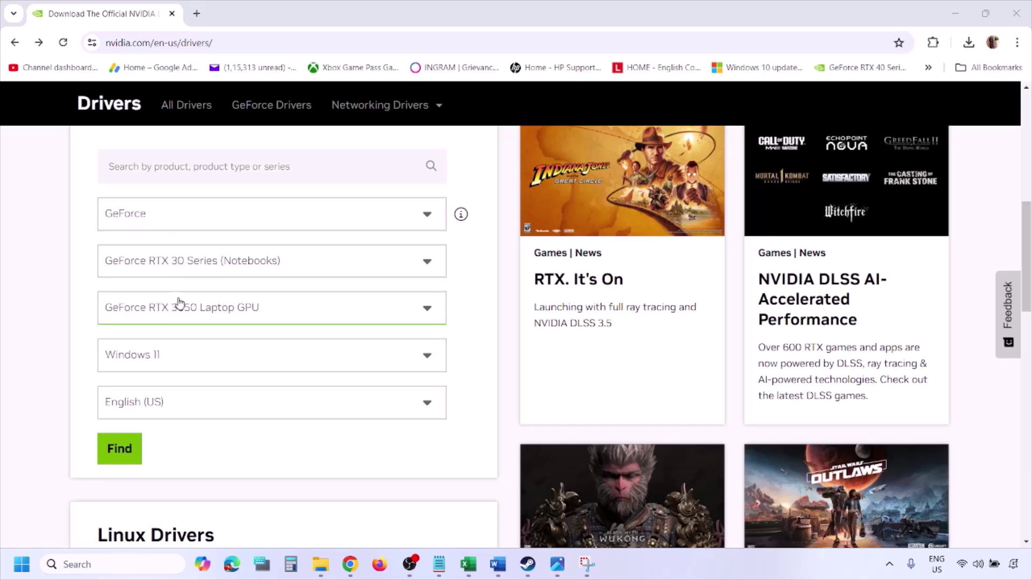
{"action": "left_click", "coordinate": [171, 359]}
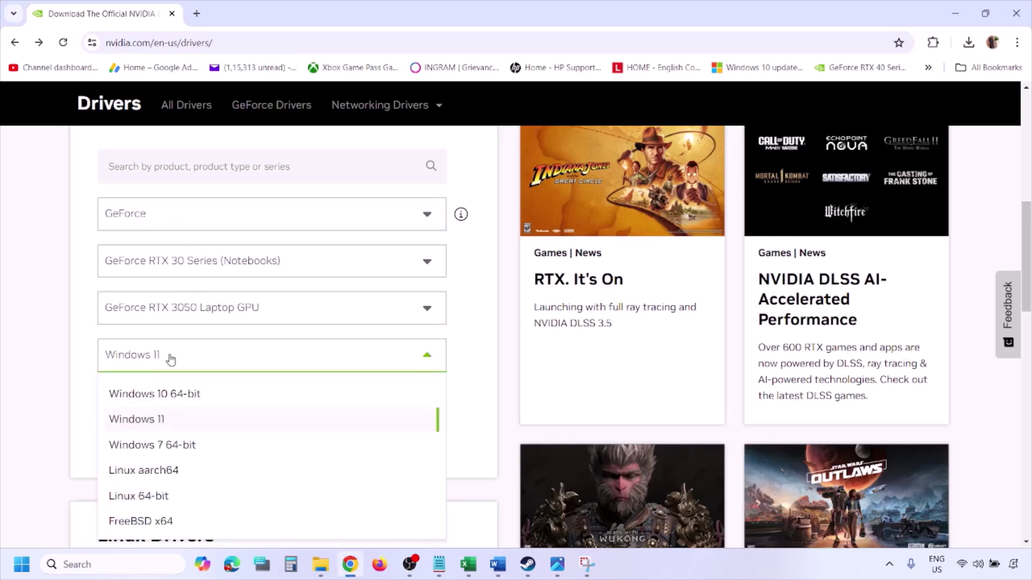
{"action": "left_click", "coordinate": [152, 420]}
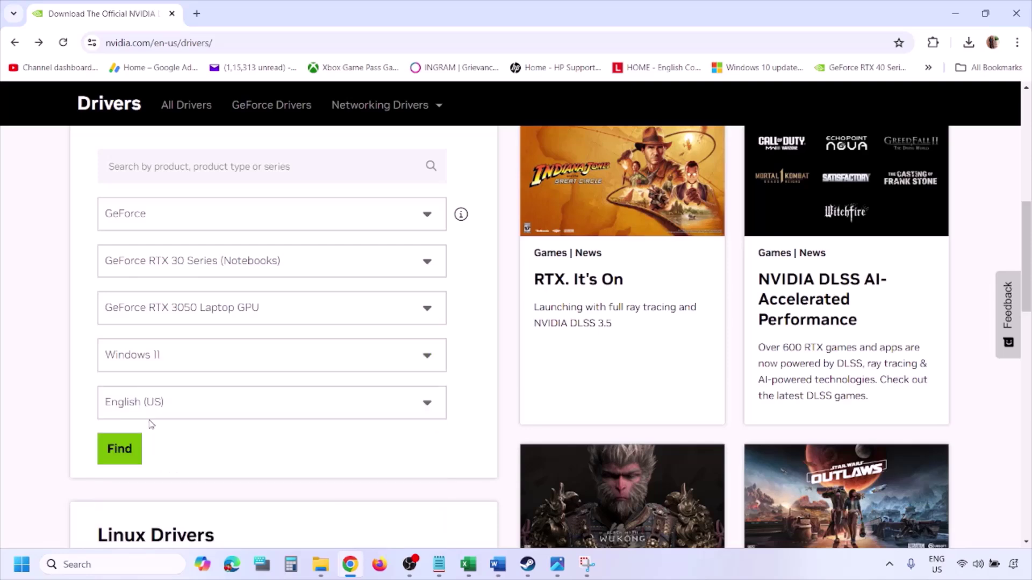
{"action": "left_click", "coordinate": [120, 450]}
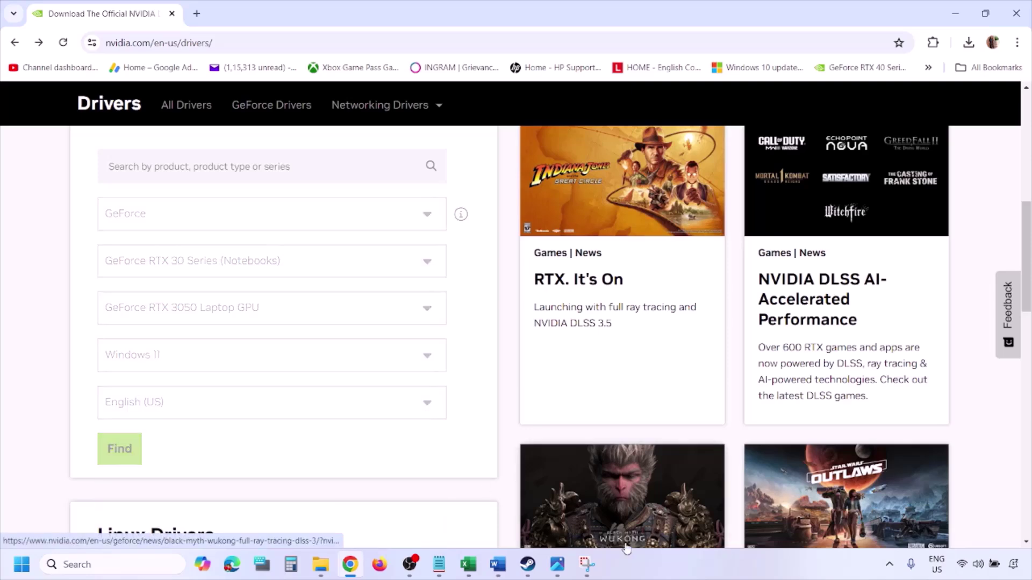
View the NVIDIA guide images 1.png to 5.png in Photos, from driver selection to the clean installation option.
{"action": "left_click", "coordinate": [558, 564]}
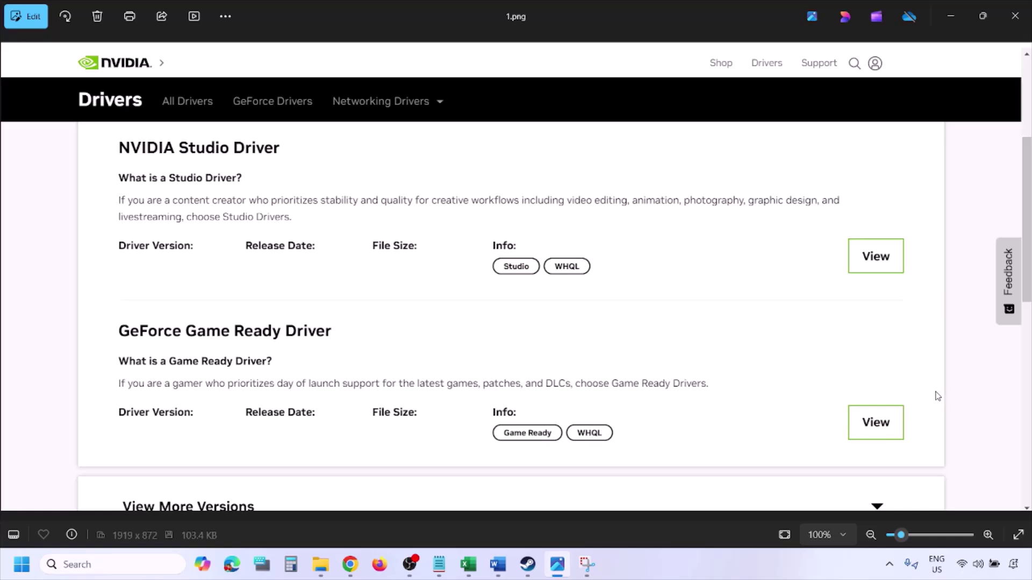
{"action": "key", "text": "Right"}
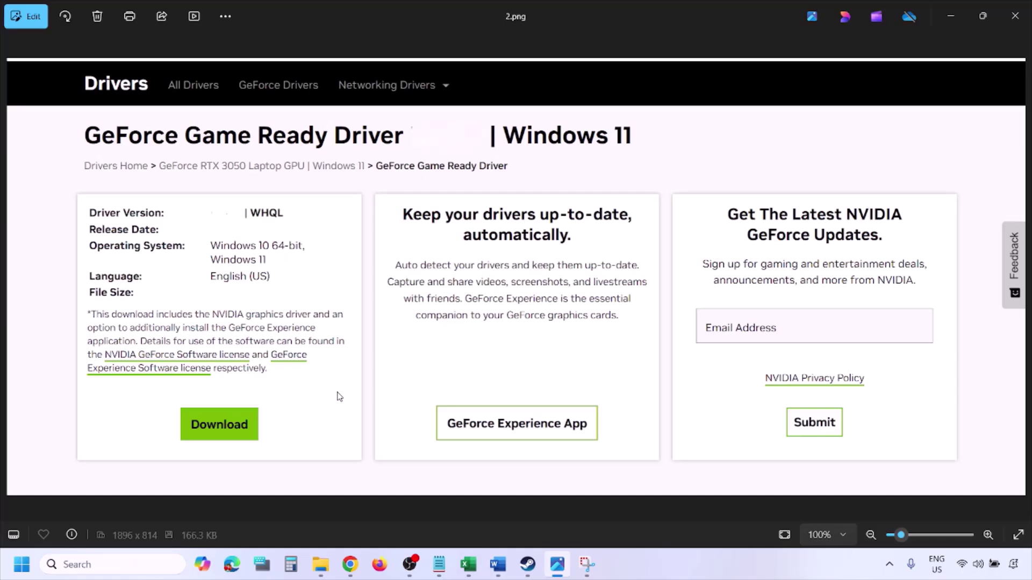
{"action": "key", "text": "Right"}
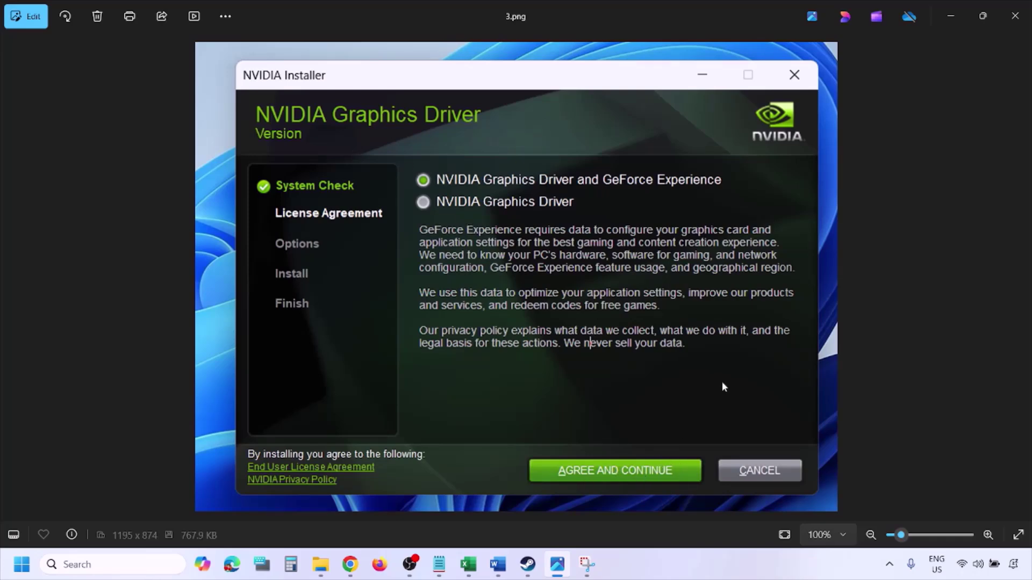
{"action": "key", "text": "Right"}
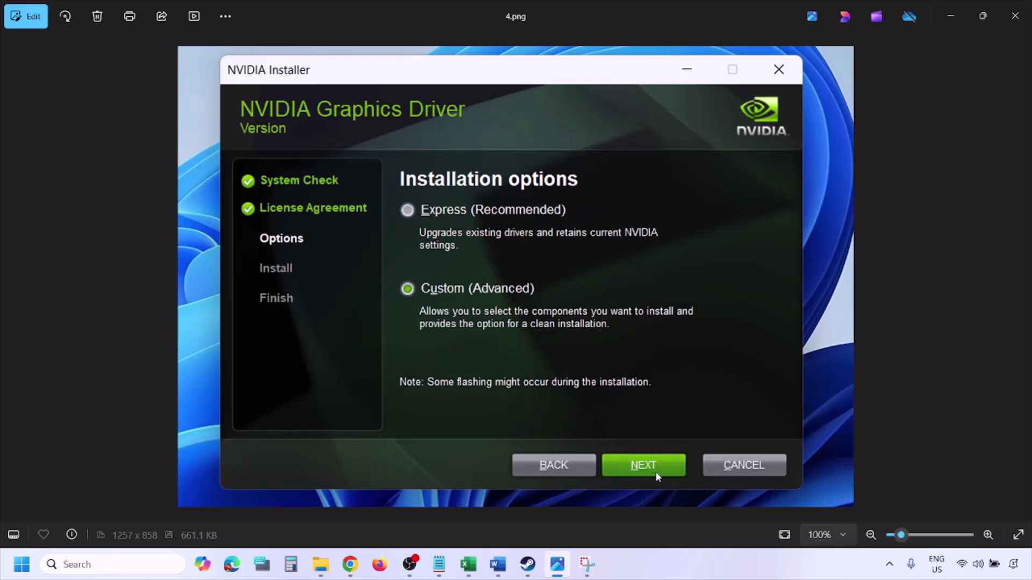
{"action": "key", "text": "Right"}
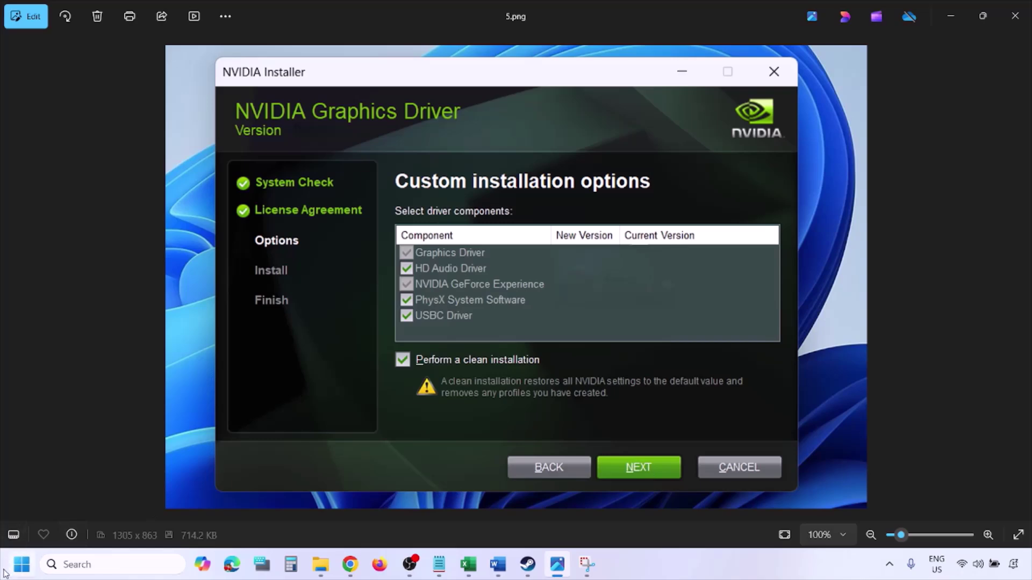
Show the Windows power options for restarting the computer, and leave them without choosing one.
{"action": "left_click", "coordinate": [22, 565]}
{"action": "left_click", "coordinate": [392, 520]}
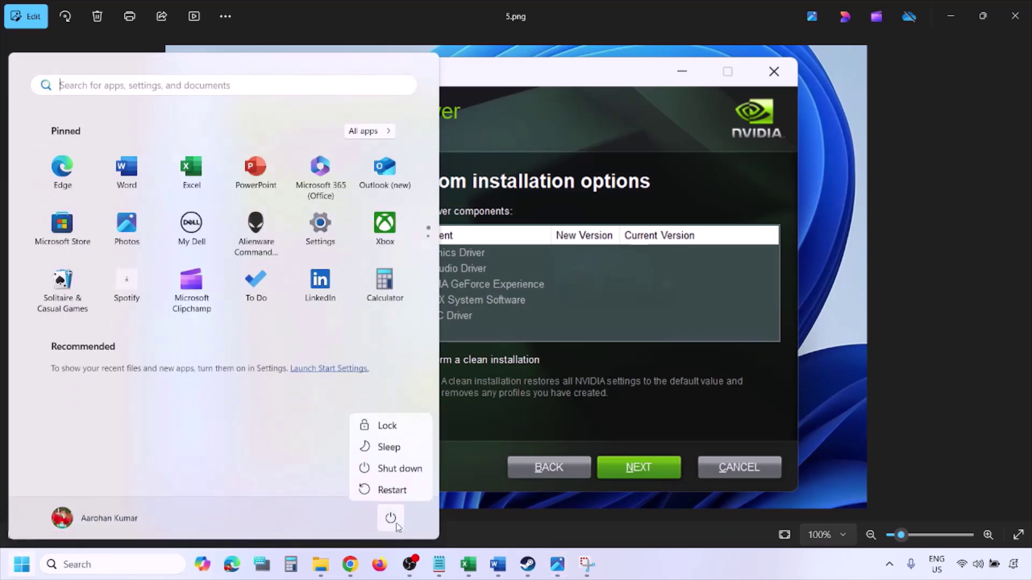
{"action": "left_click", "coordinate": [702, 577]}
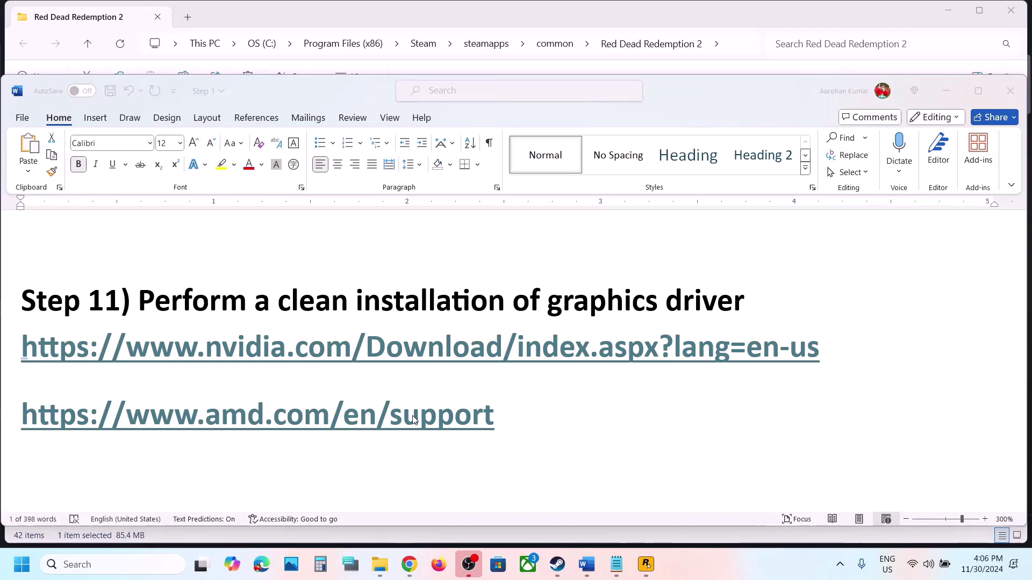
Copy the word "graphics" from Step 12 of the document, search Windows for "graphics settings" and open Graphics settings.
{"action": "scroll", "coordinate": [414, 421], "scroll_direction": "down", "scroll_amount": 4}
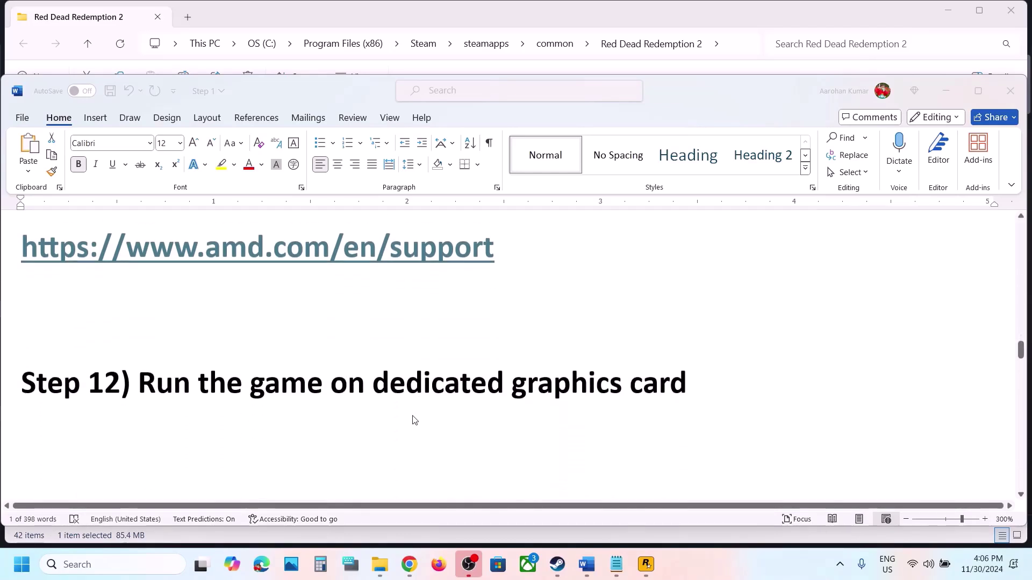
{"action": "left_click", "coordinate": [565, 360]}
{"action": "double_click", "coordinate": [566, 360]}
{"action": "key", "text": "ctrl+c"}
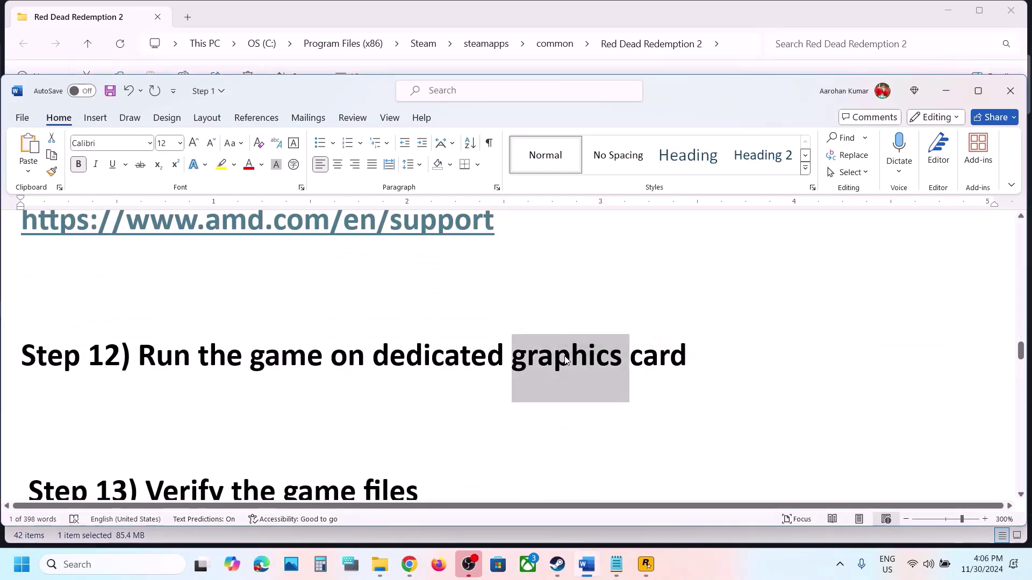
{"action": "left_click", "coordinate": [147, 568]}
{"action": "key", "text": "ctrl+v"}
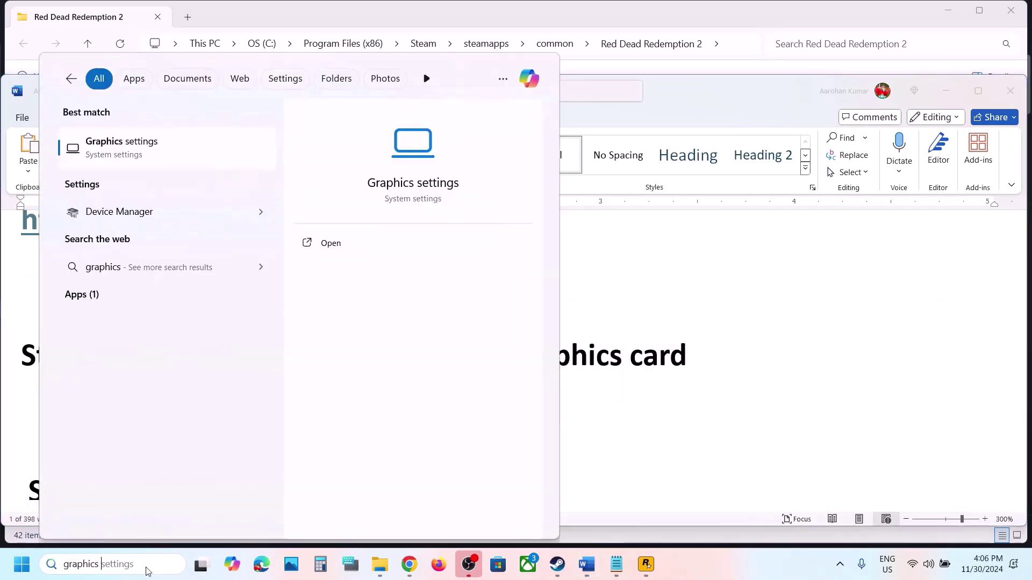
{"action": "type", "text": "settings"}
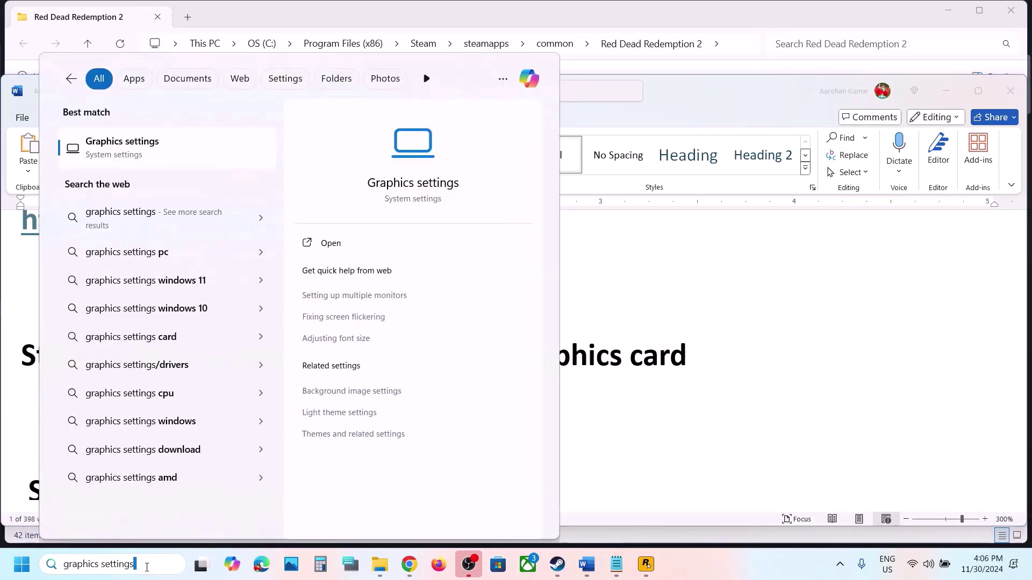
{"action": "left_click", "coordinate": [138, 153]}
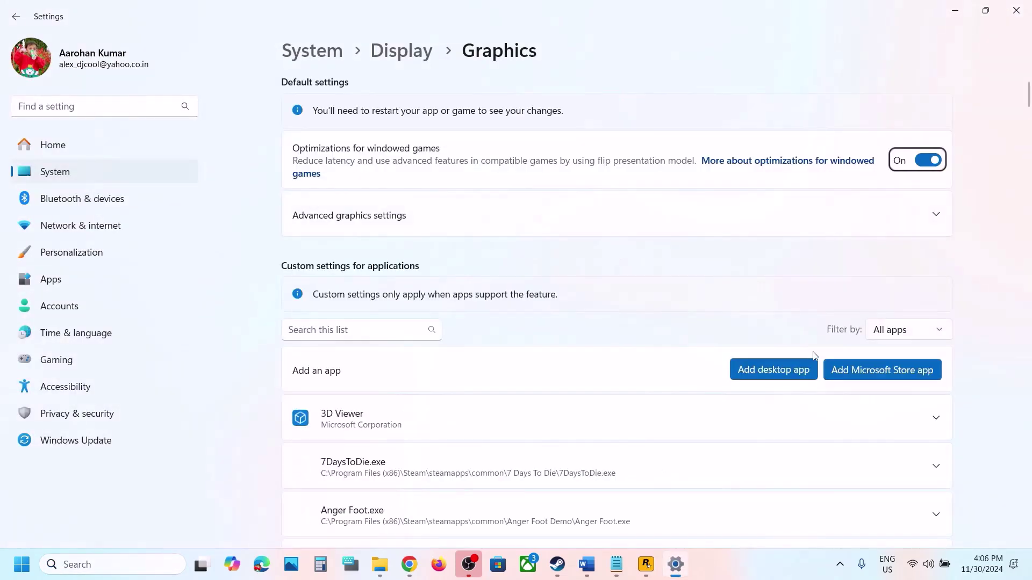
Add the RDR2 application from the Red Dead Redemption 2 folder as a desktop app in the custom graphics settings.
{"action": "left_click", "coordinate": [768, 381]}
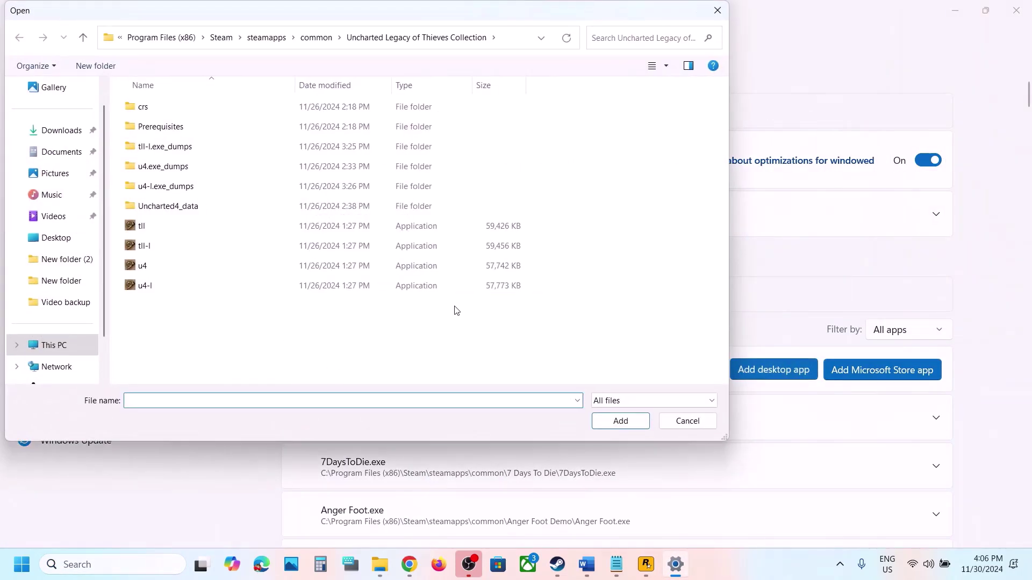
{"action": "left_click", "coordinate": [316, 37]}
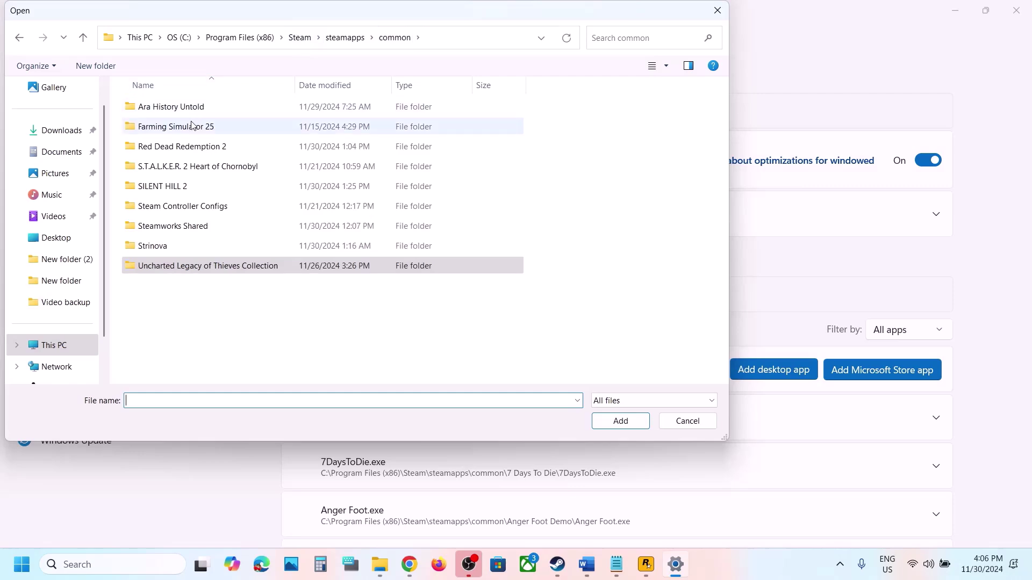
{"action": "double_click", "coordinate": [182, 146]}
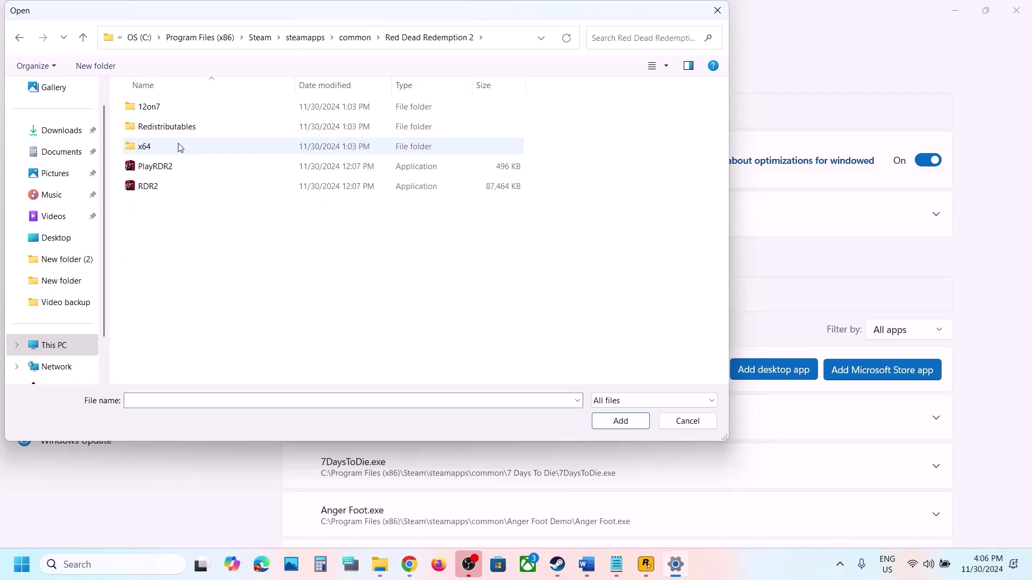
{"action": "left_click", "coordinate": [147, 186]}
{"action": "left_click", "coordinate": [617, 421]}
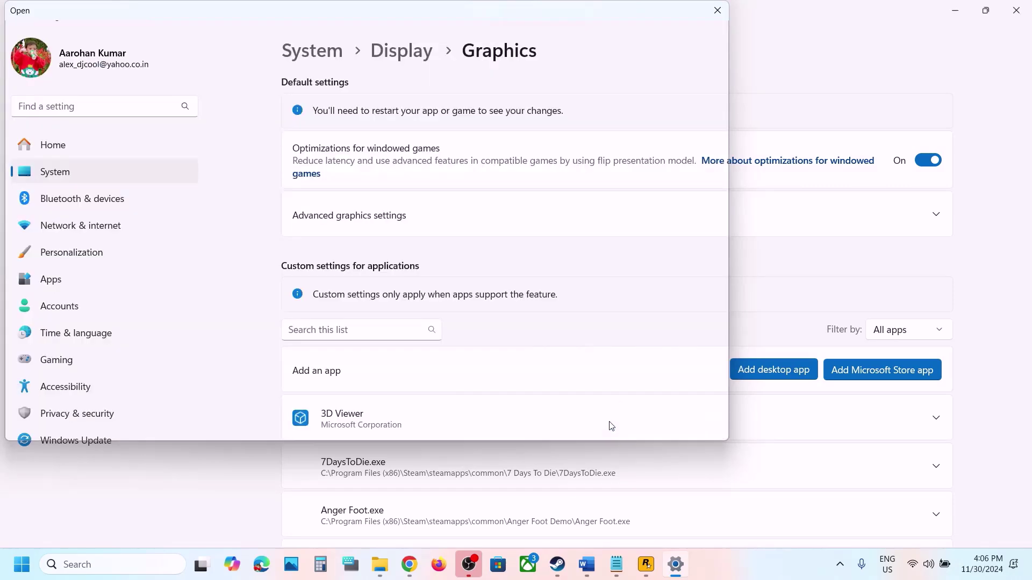
Set the GPU preference for Red Dead Redemption 2 to High Performance (NVIDIA GeForce RTX 3050 Laptop GPU).
{"action": "scroll", "coordinate": [611, 426], "scroll_direction": "down", "scroll_amount": 20}
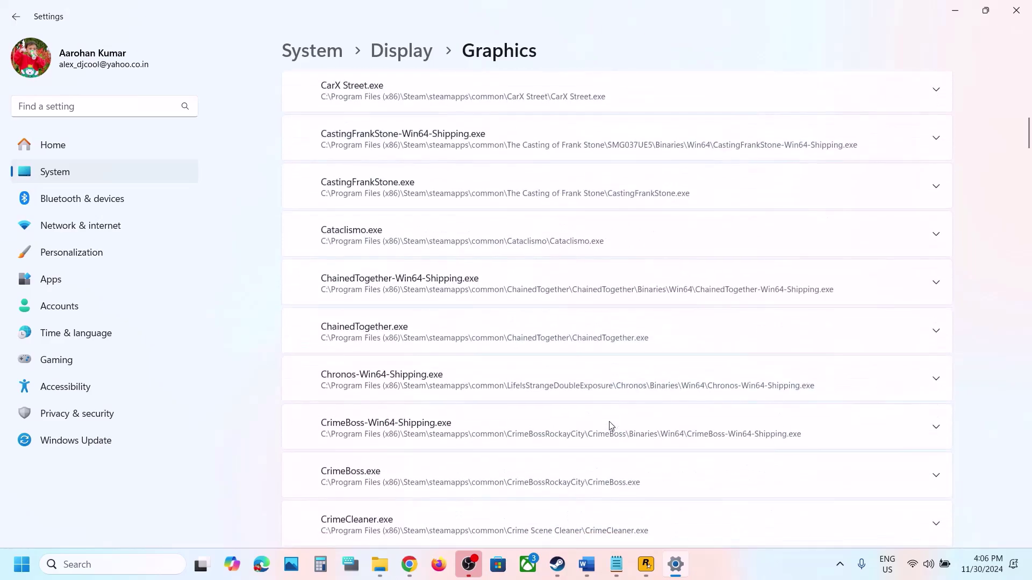
{"action": "scroll", "coordinate": [610, 426], "scroll_direction": "down", "scroll_amount": 20}
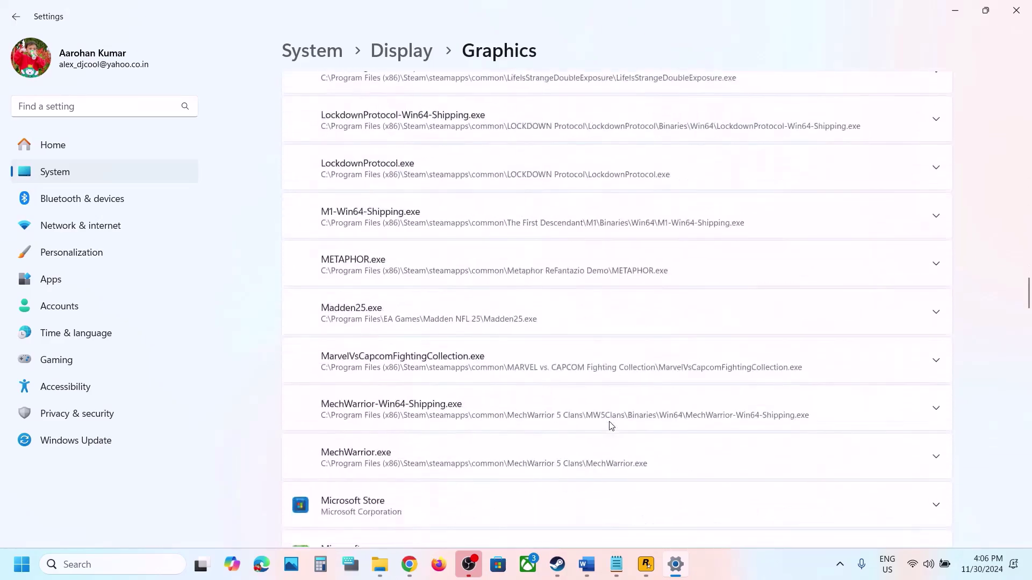
{"action": "scroll", "coordinate": [610, 425], "scroll_direction": "down", "scroll_amount": 6}
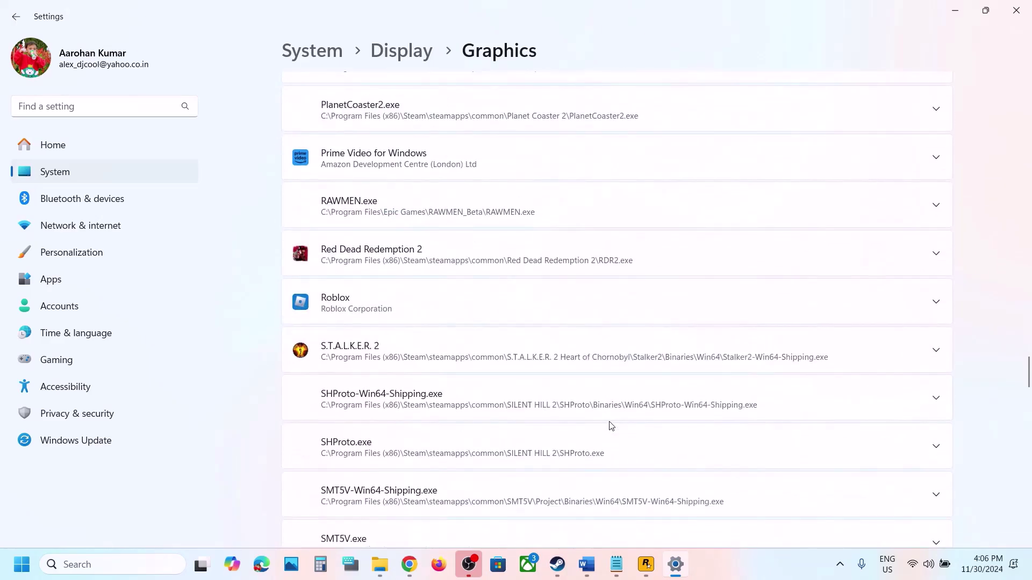
{"action": "scroll", "coordinate": [610, 425], "scroll_direction": "down", "scroll_amount": 1}
{"action": "left_click", "coordinate": [449, 218]}
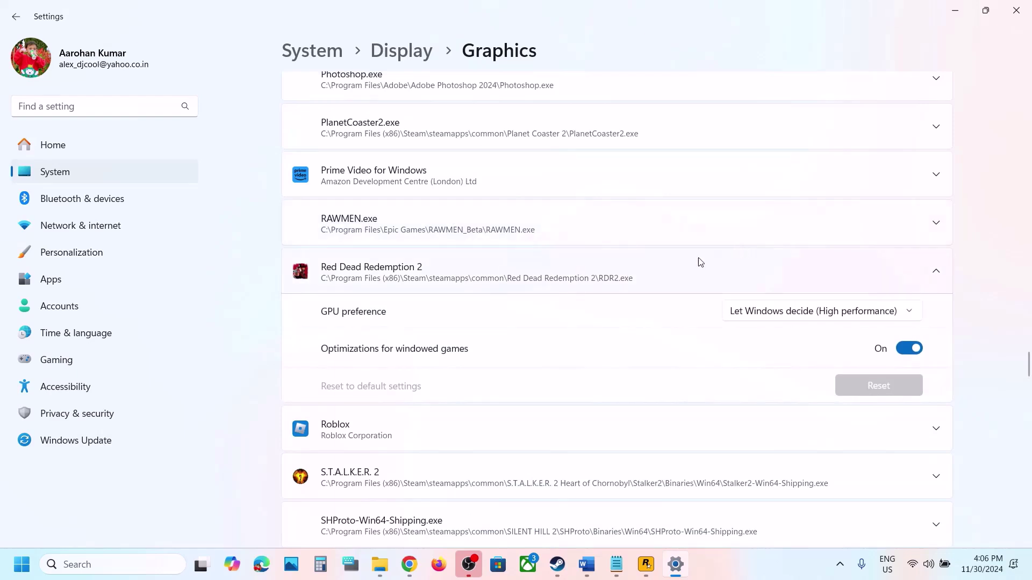
{"action": "left_click", "coordinate": [852, 316]}
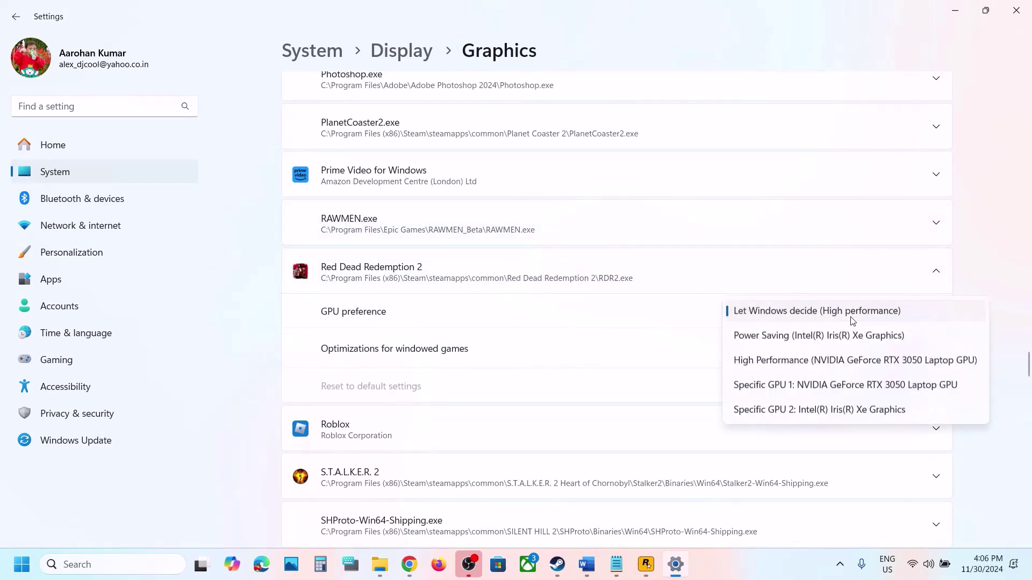
{"action": "left_click", "coordinate": [809, 361]}
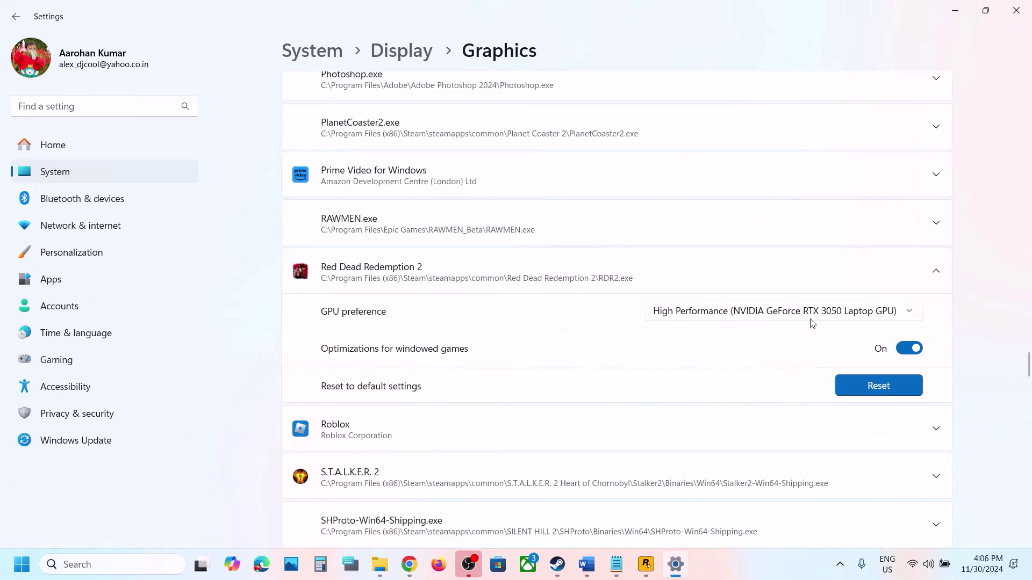
Add the PlayRDR2 application from the Red Dead Redemption 2 folder as a desktop app in the custom graphics settings.
{"action": "scroll", "coordinate": [418, 279], "scroll_direction": "up", "scroll_amount": 20}
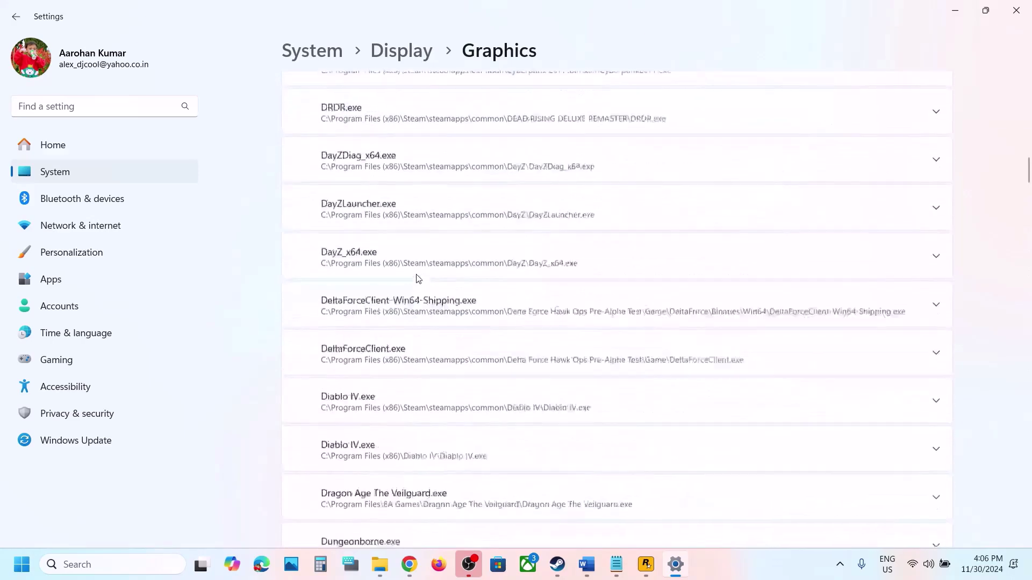
{"action": "left_click", "coordinate": [769, 370]}
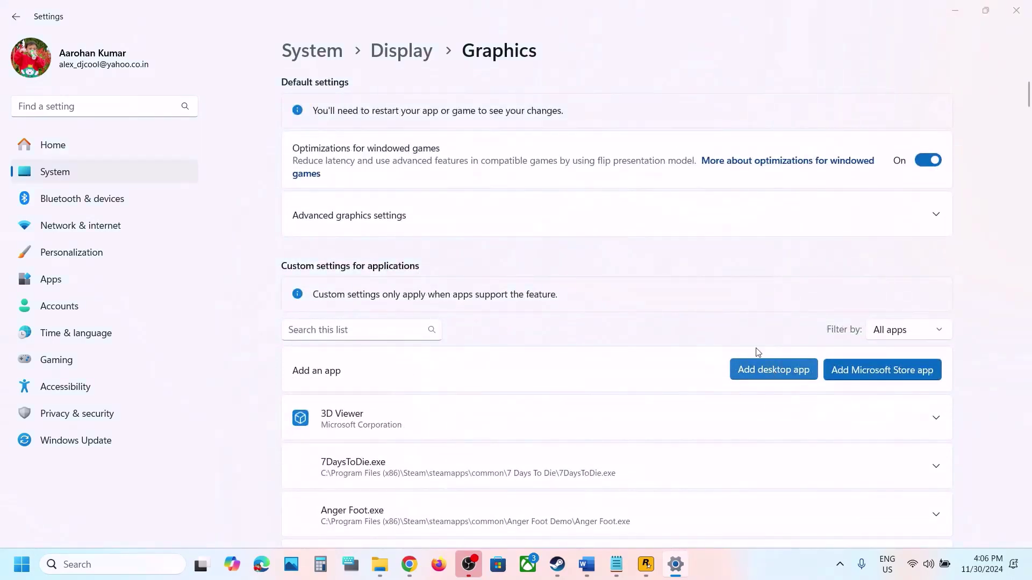
{"action": "left_click", "coordinate": [165, 174]}
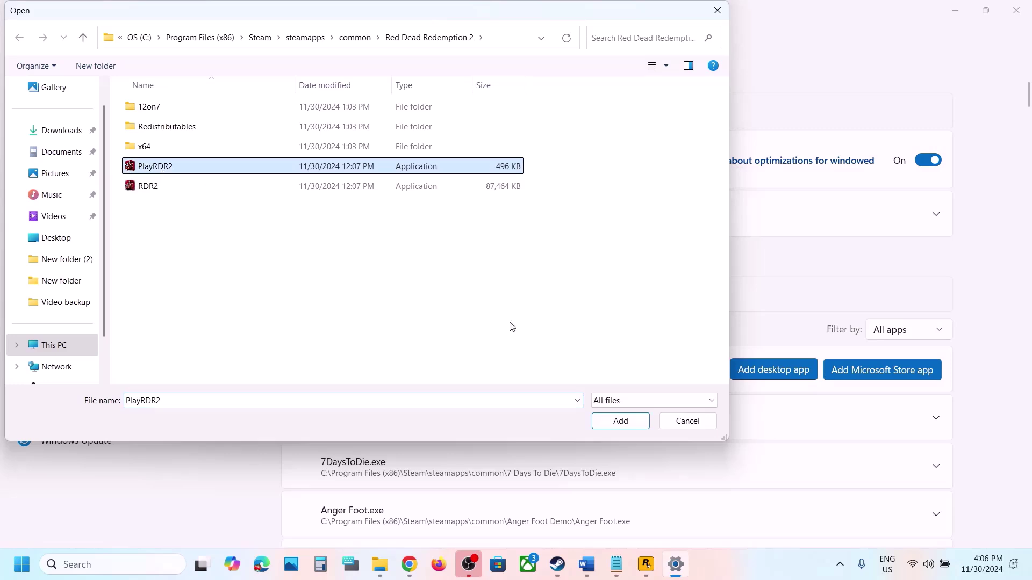
{"action": "left_click", "coordinate": [627, 424]}
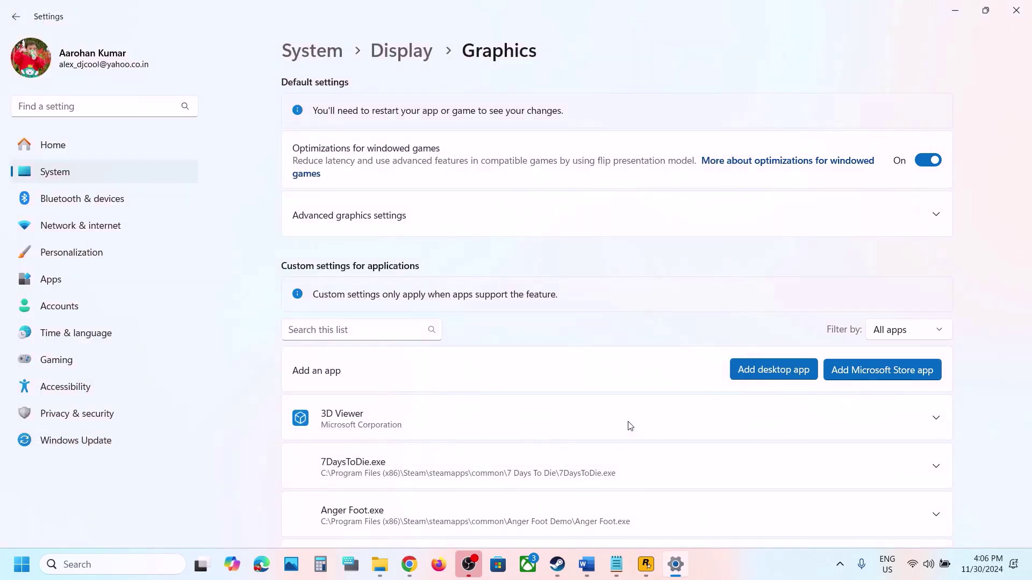
Switch to the Word document and highlight the Step 13 heading about verifying the game files.
{"action": "left_click", "coordinate": [586, 564]}
{"action": "scroll", "coordinate": [334, 318], "scroll_direction": "down", "scroll_amount": 1}
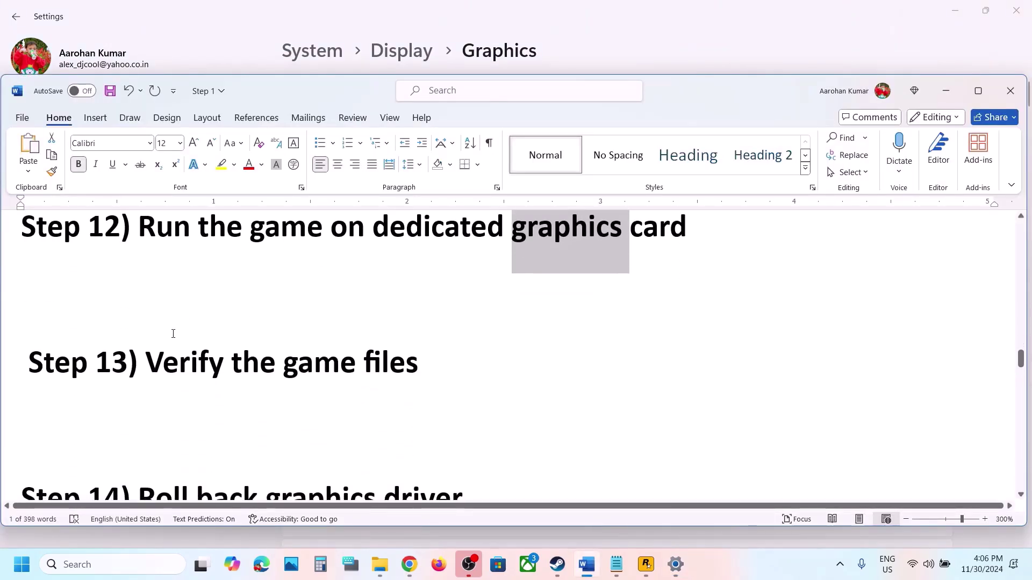
{"action": "left_click_drag", "start_coordinate": [173, 334], "coordinate": [479, 387]}
Switch to Steam, show the file verification option in Red Dead Redemption 2's Installed Files properties, and close the properties without running it.
{"action": "left_click", "coordinate": [557, 564]}
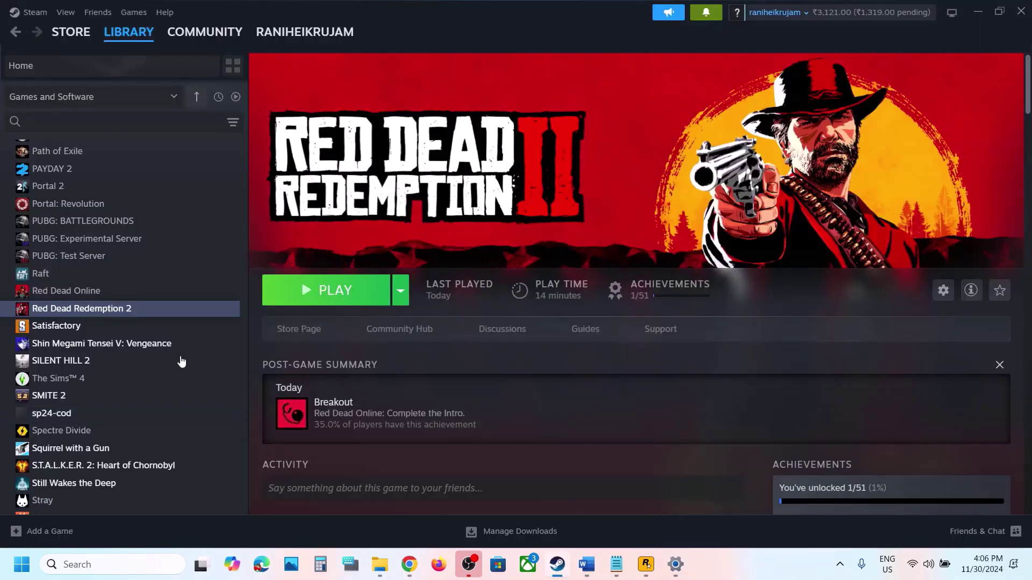
{"action": "right_click", "coordinate": [132, 314]}
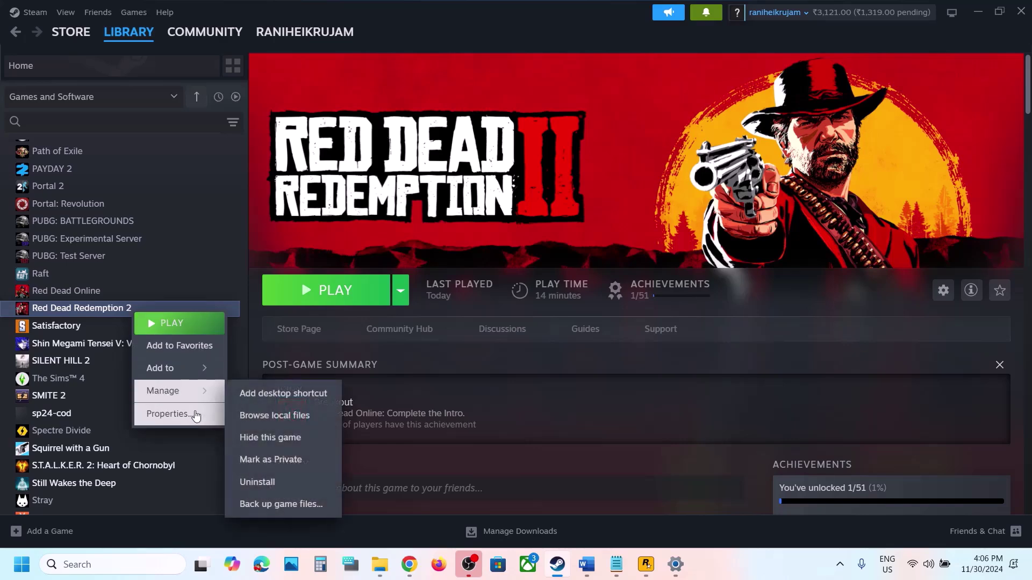
{"action": "left_click", "coordinate": [171, 415]}
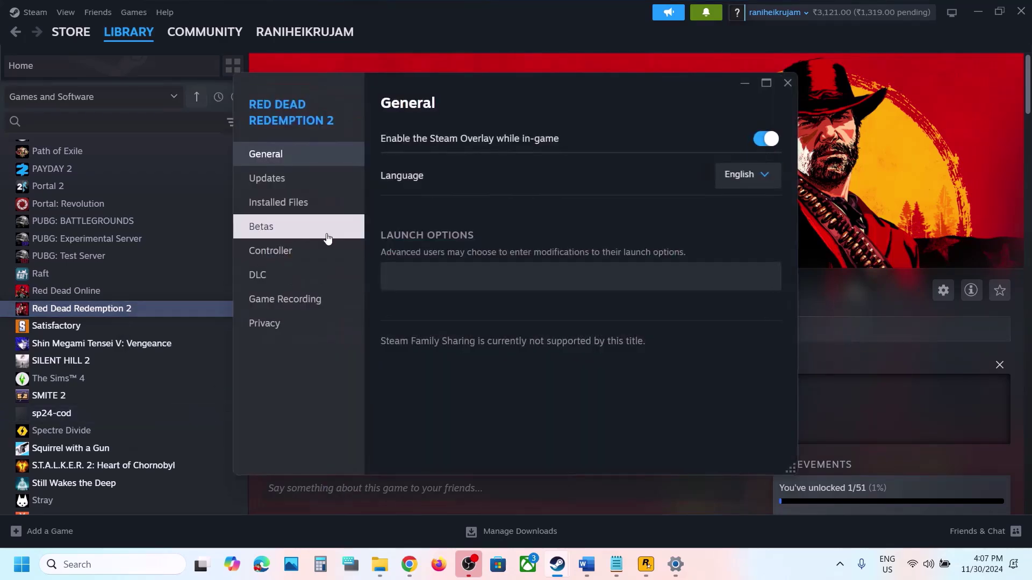
{"action": "left_click", "coordinate": [278, 207]}
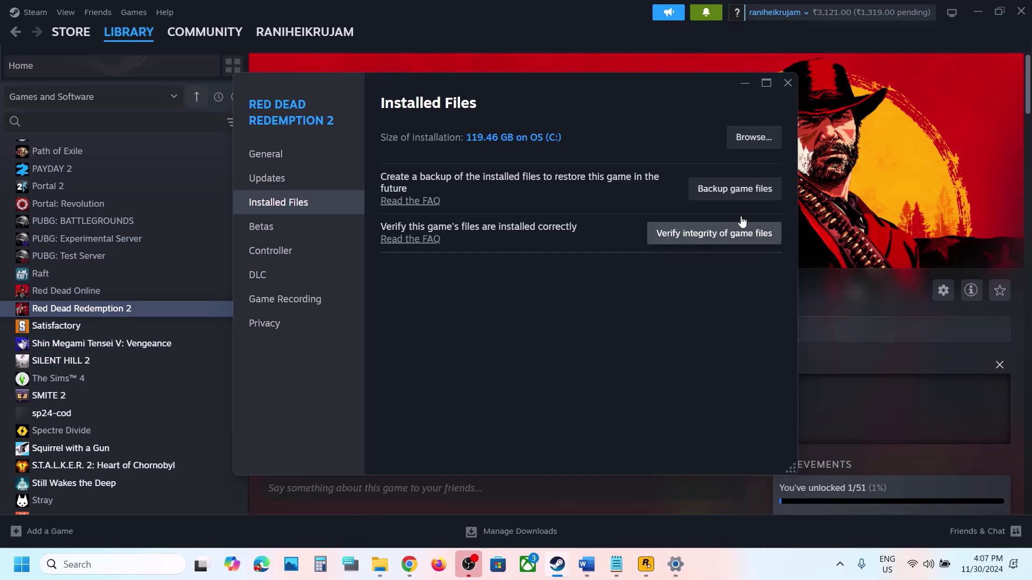
{"action": "left_click", "coordinate": [788, 83]}
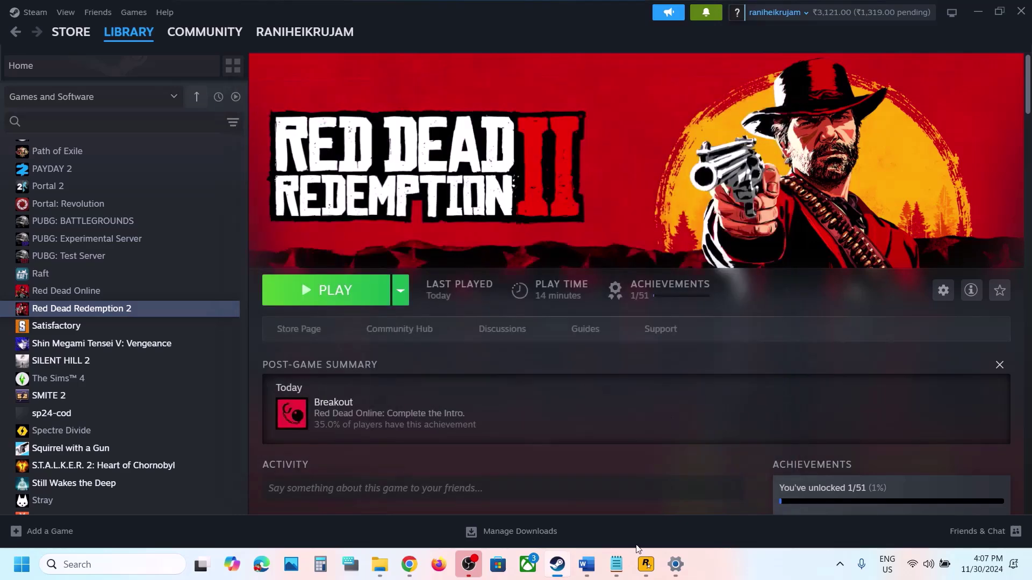
Return to the Word document and highlight "Roll back graphics driver" in Step 14.
{"action": "left_click", "coordinate": [595, 565]}
{"action": "scroll", "coordinate": [324, 397], "scroll_direction": "down", "scroll_amount": 3}
{"action": "scroll", "coordinate": [324, 397], "scroll_direction": "up", "scroll_amount": 1}
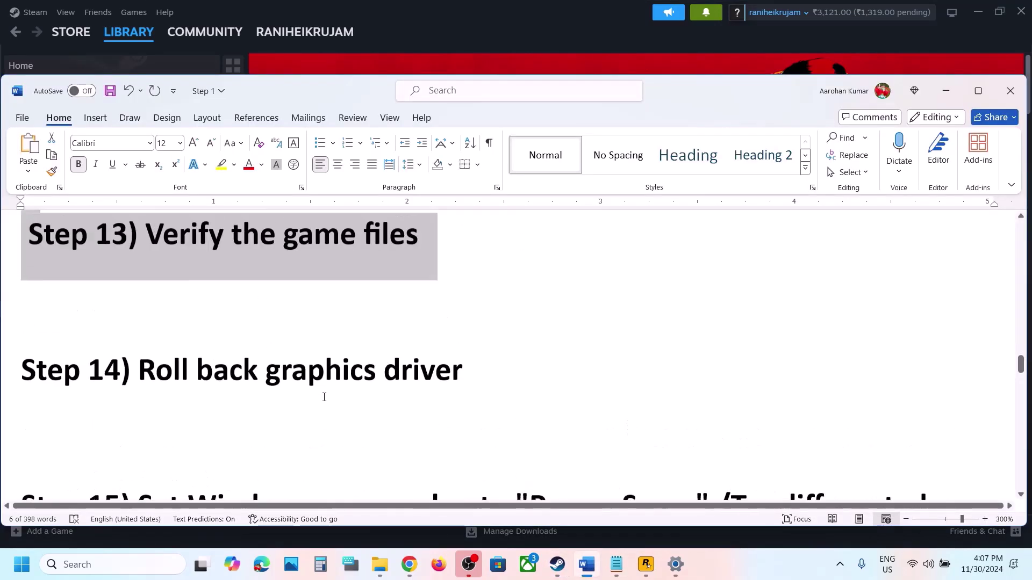
{"action": "scroll", "coordinate": [324, 397], "scroll_direction": "up", "scroll_amount": 1}
{"action": "left_click_drag", "start_coordinate": [144, 414], "coordinate": [410, 410]}
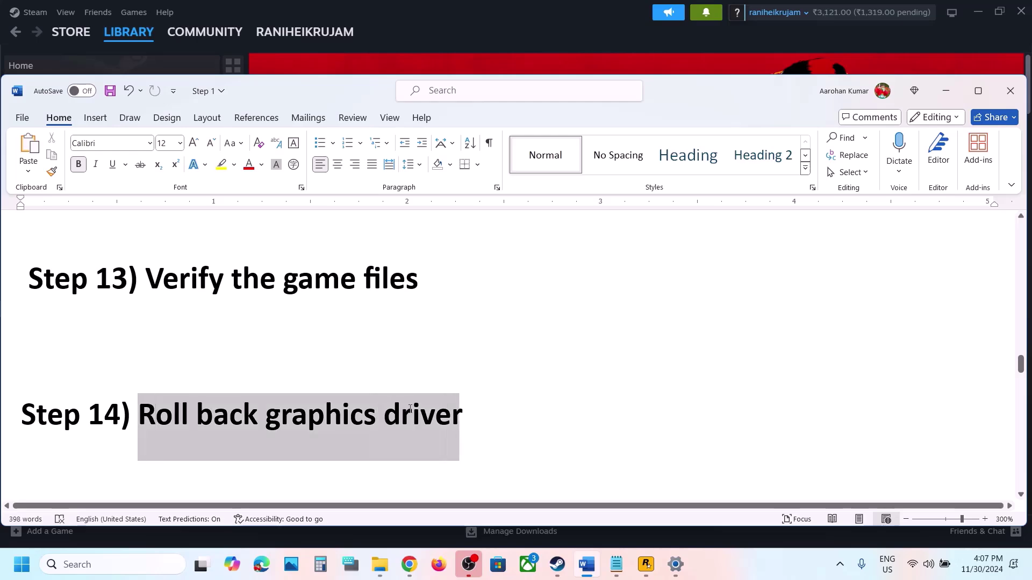
Copy the NVIDIA driver download link from Step 11 of the document and open it in a new Chrome tab.
{"action": "scroll", "coordinate": [313, 369], "scroll_direction": "up", "scroll_amount": 6}
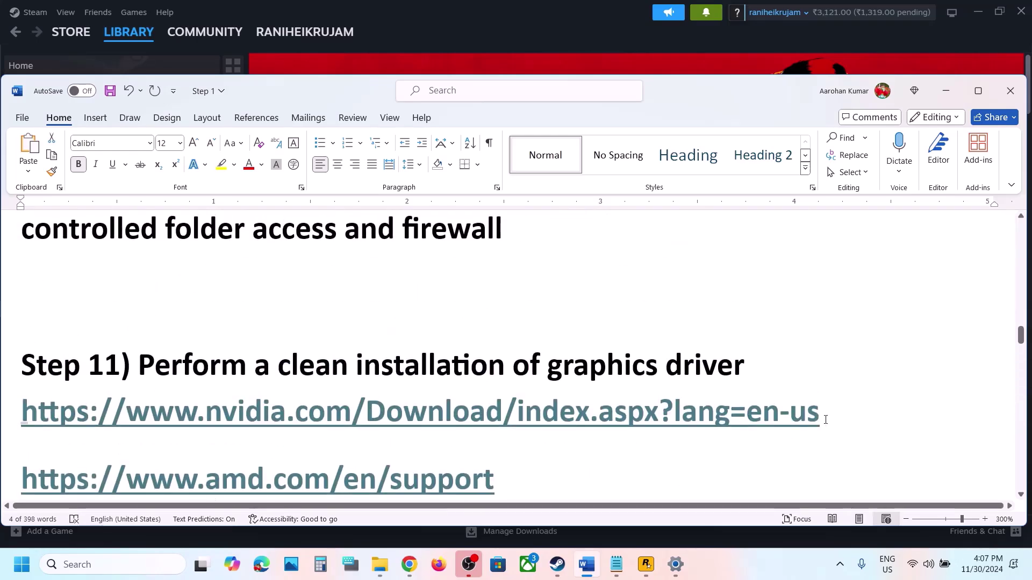
{"action": "left_click_drag", "start_coordinate": [844, 412], "coordinate": [166, 436]}
{"action": "key", "text": "ctrl+c"}
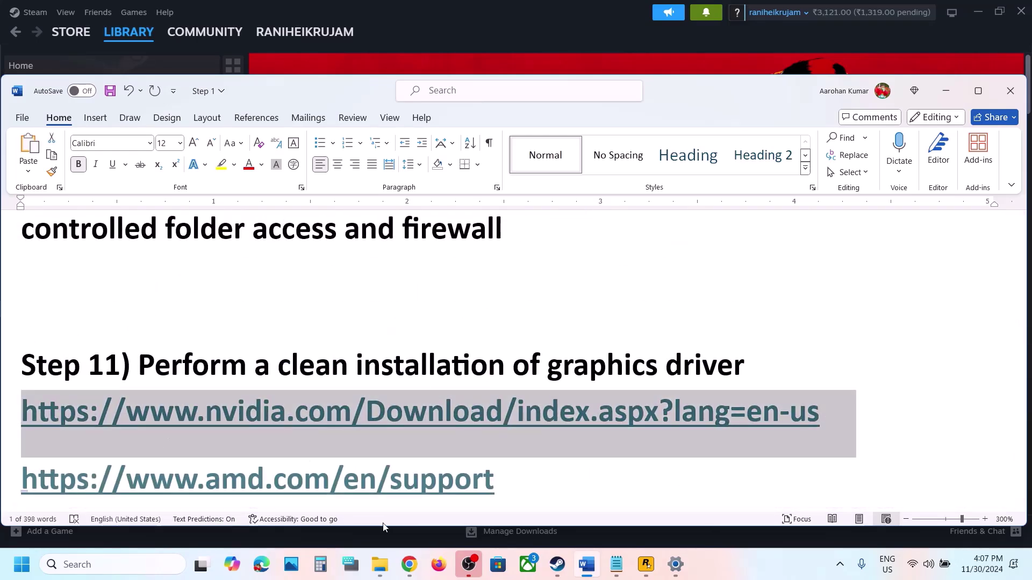
{"action": "left_click", "coordinate": [408, 562]}
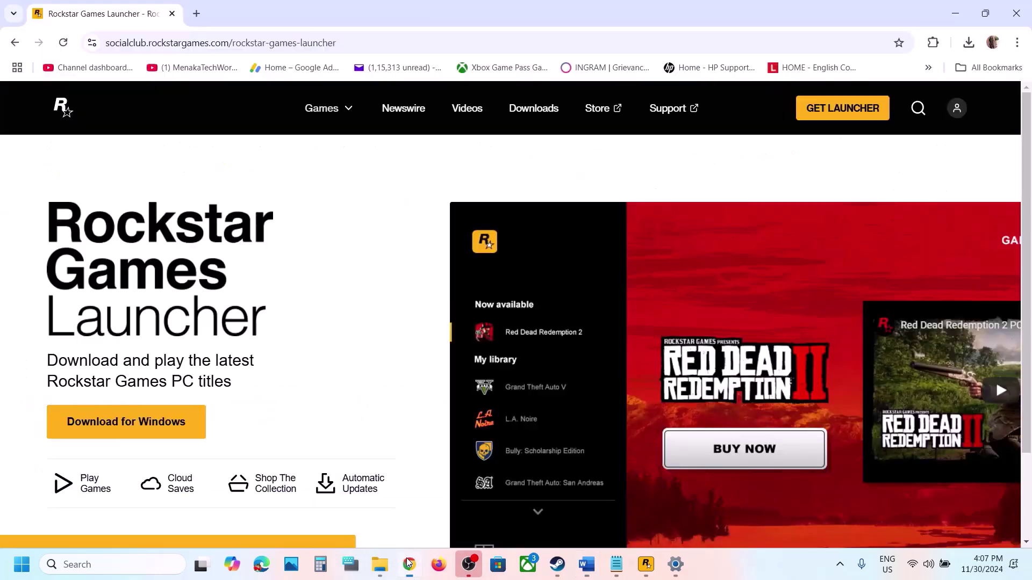
{"action": "left_click", "coordinate": [201, 14]}
{"action": "key", "text": "ctrl+v"}
{"action": "key", "text": "Return"}
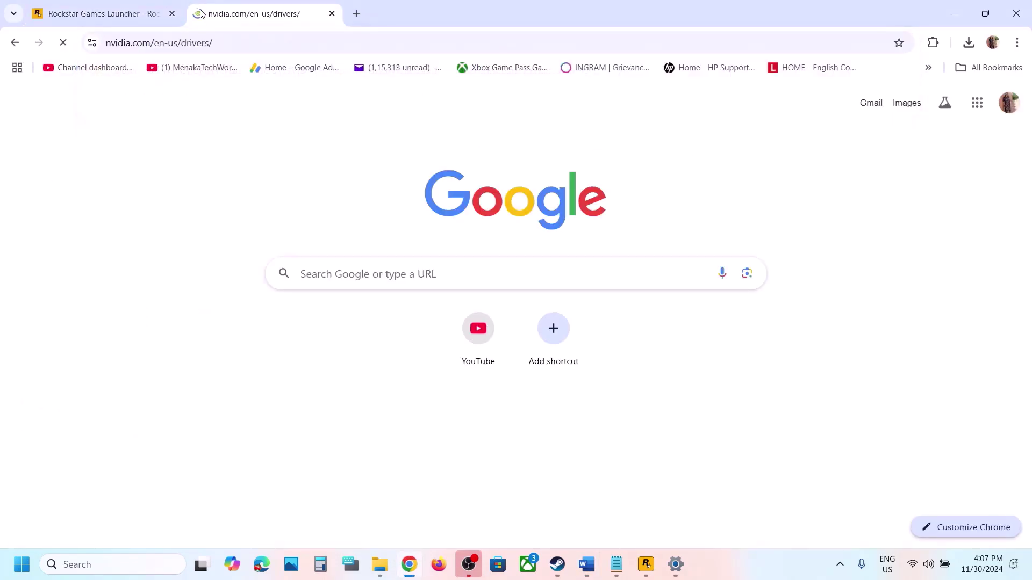
Find the NVIDIA drivers for the GeForce RTX 3050 Laptop GPU on Windows 11 and highlight the newest Game Ready Driver's version number.
{"action": "scroll", "coordinate": [350, 325], "scroll_direction": "down", "scroll_amount": 6}
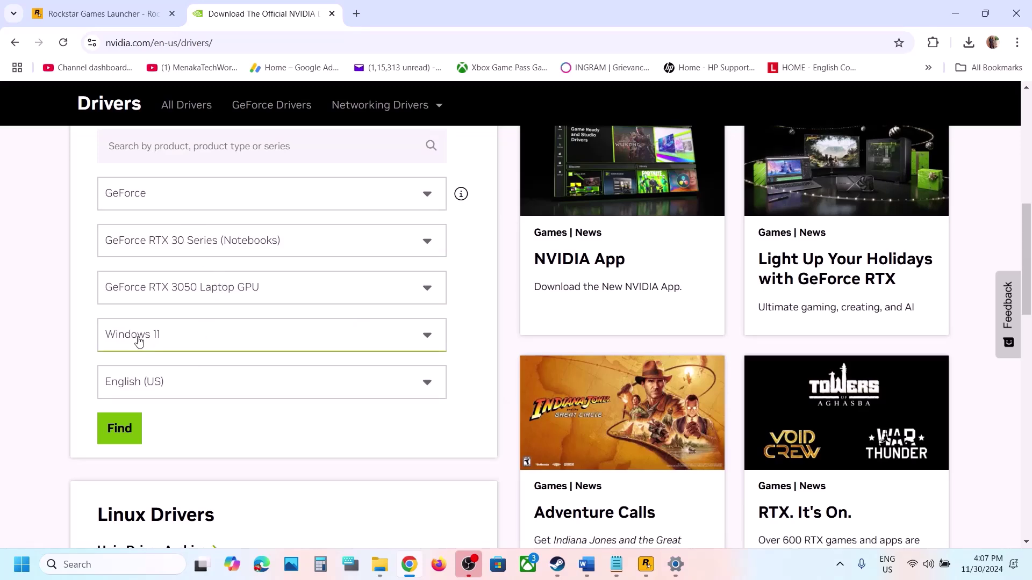
{"action": "left_click", "coordinate": [119, 426]}
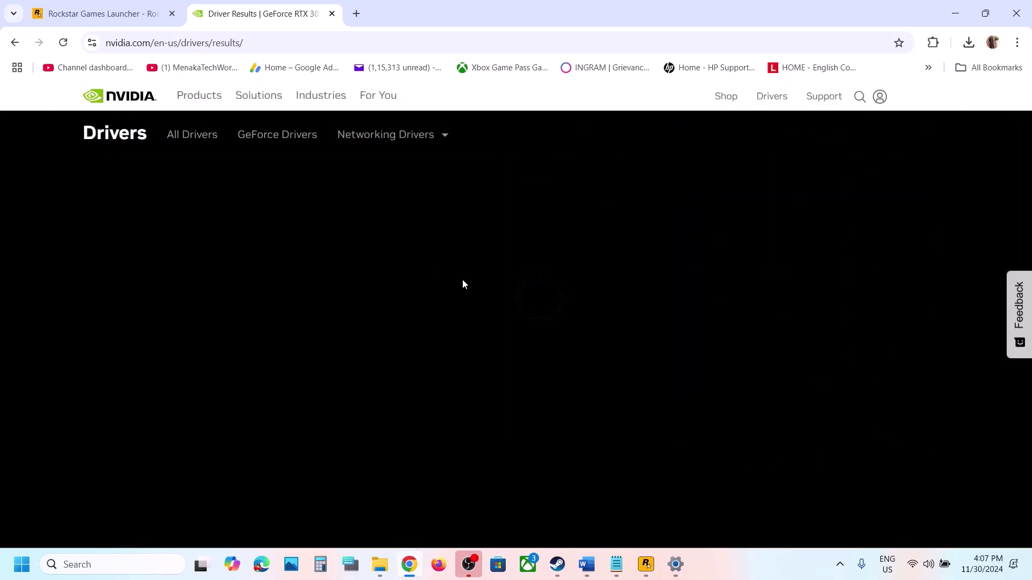
{"action": "scroll", "coordinate": [423, 359], "scroll_direction": "down", "scroll_amount": 1}
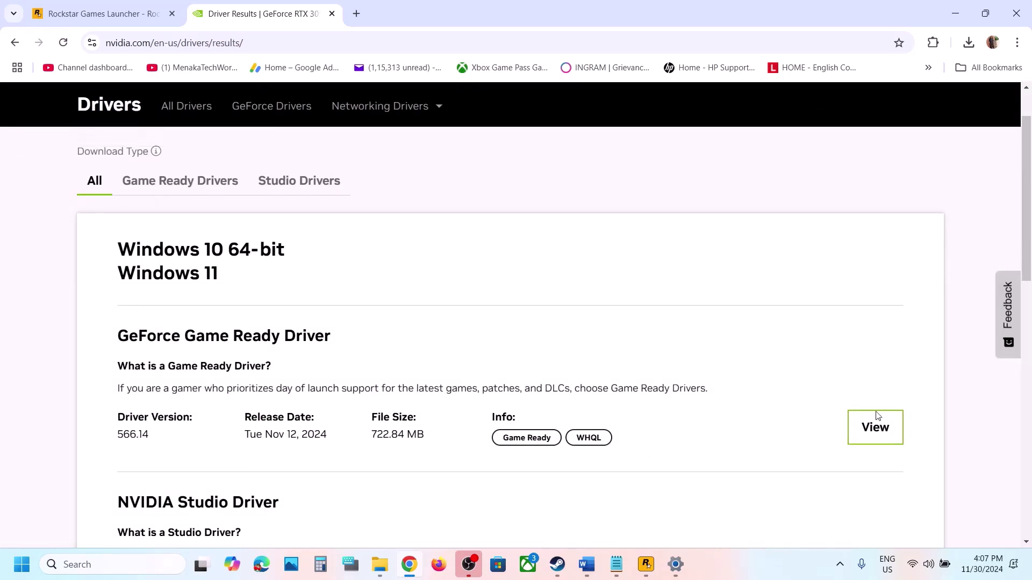
{"action": "scroll", "coordinate": [588, 393], "scroll_direction": "down", "scroll_amount": 2}
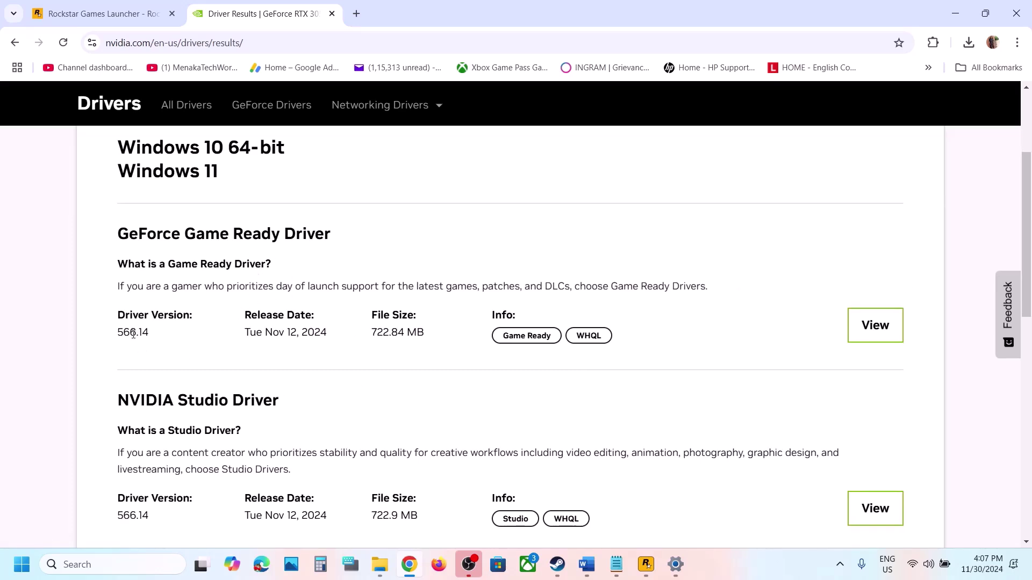
{"action": "left_click_drag", "start_coordinate": [133, 334], "coordinate": [167, 337]}
Expand the list of older driver versions and download GeForce Game Ready Driver 565.90 for Windows 11.
{"action": "scroll", "coordinate": [166, 336], "scroll_direction": "down", "scroll_amount": 3}
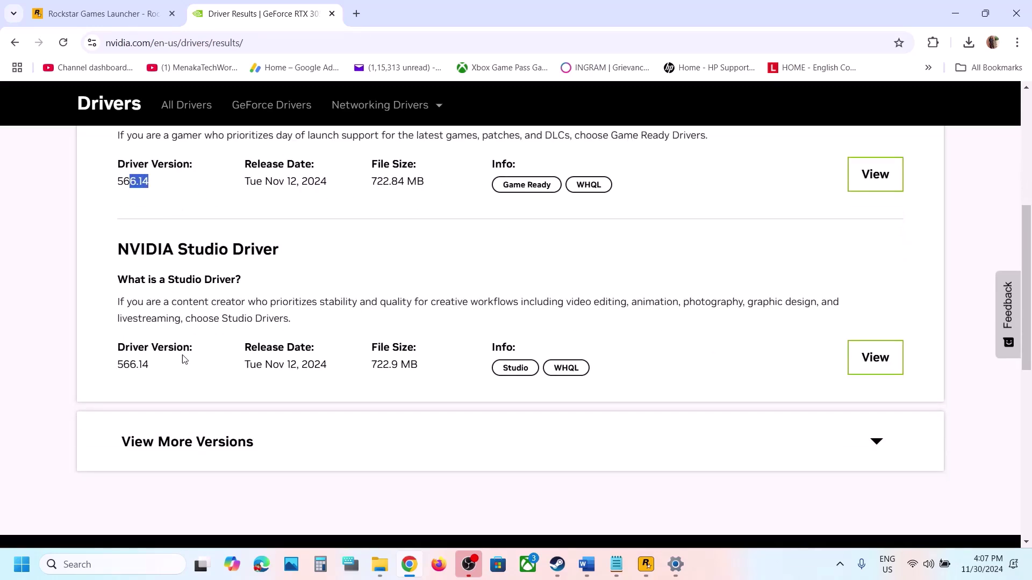
{"action": "scroll", "coordinate": [183, 359], "scroll_direction": "down", "scroll_amount": 2}
{"action": "left_click", "coordinate": [212, 343]}
{"action": "scroll", "coordinate": [212, 342], "scroll_direction": "down", "scroll_amount": 5}
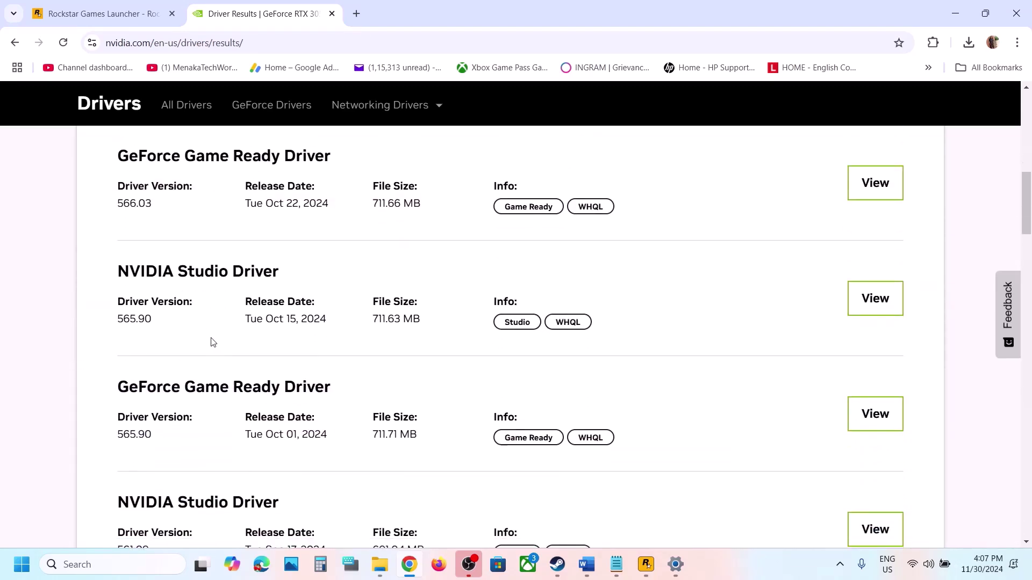
{"action": "scroll", "coordinate": [282, 296], "scroll_direction": "up", "scroll_amount": 1}
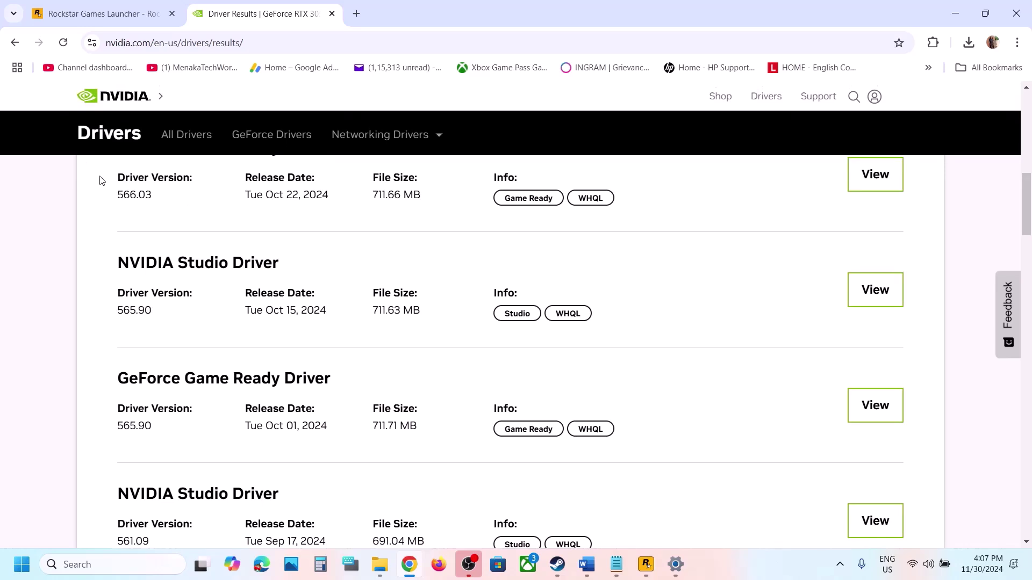
{"action": "left_click_drag", "start_coordinate": [130, 428], "coordinate": [159, 426]}
{"action": "scroll", "coordinate": [161, 425], "scroll_direction": "down", "scroll_amount": 1}
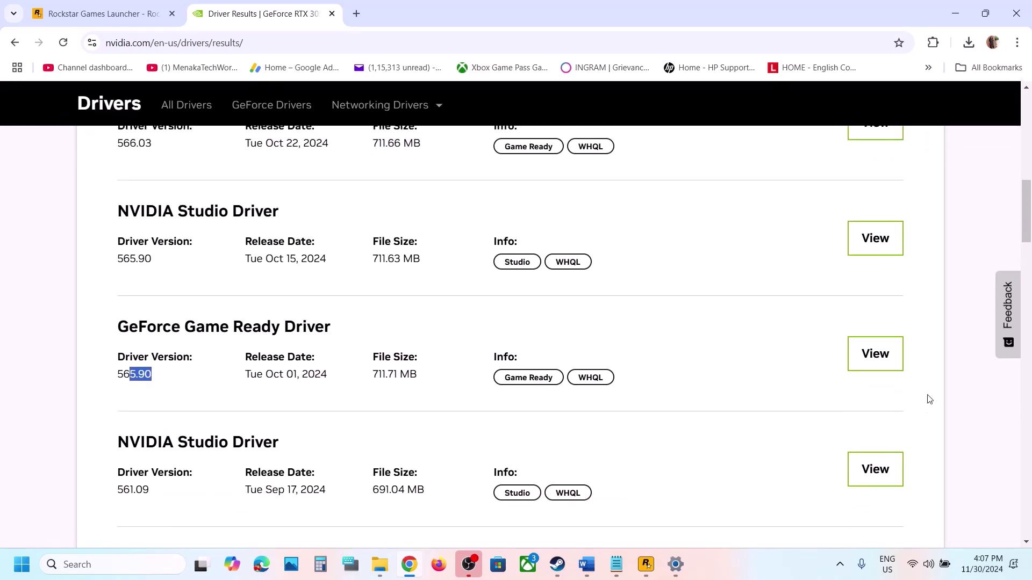
{"action": "left_click", "coordinate": [885, 362]}
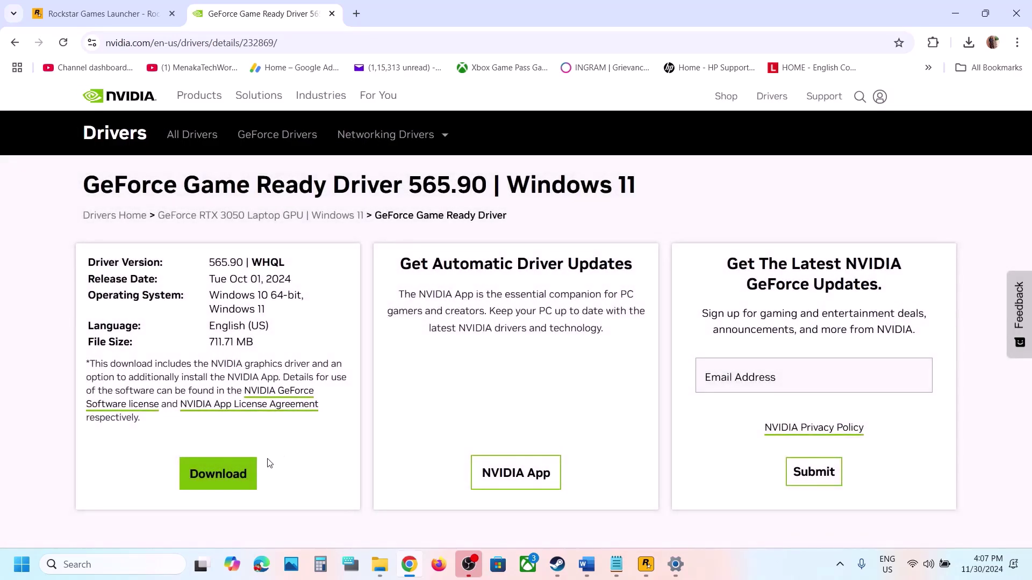
{"action": "left_click", "coordinate": [229, 475]}
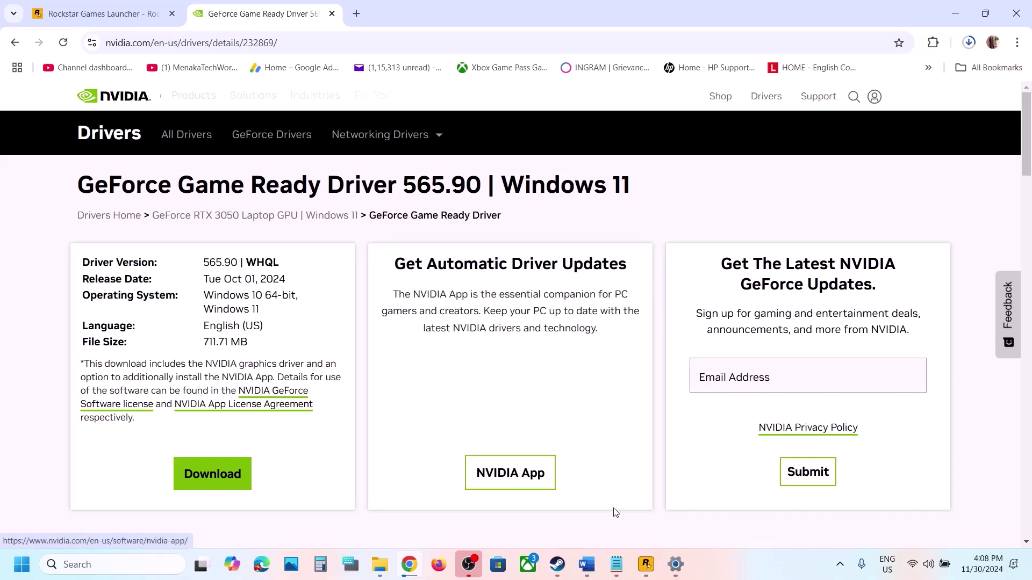
Switch to the Word document and highlight "Power Saver" and "Windows power" in Step 15.
{"action": "left_click", "coordinate": [587, 565]}
{"action": "scroll", "coordinate": [382, 413], "scroll_direction": "down", "scroll_amount": 5}
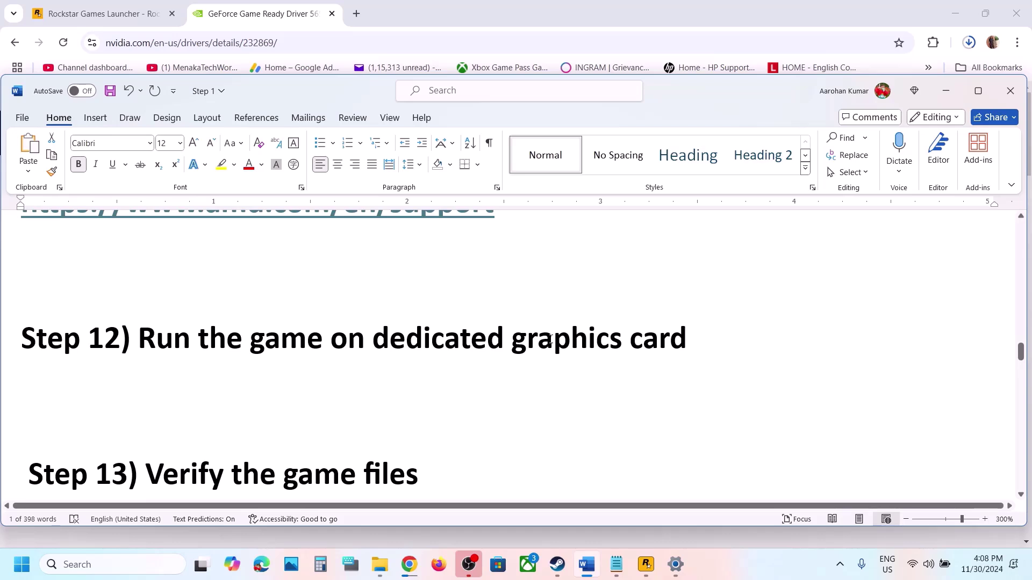
{"action": "scroll", "coordinate": [442, 372], "scroll_direction": "down", "scroll_amount": 6}
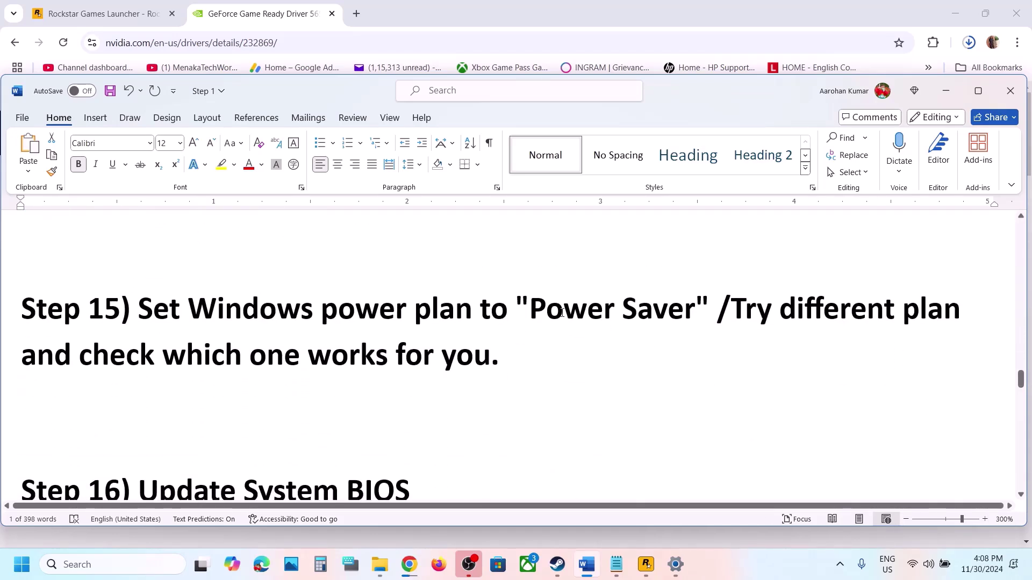
{"action": "left_click_drag", "start_coordinate": [542, 314], "coordinate": [694, 315]}
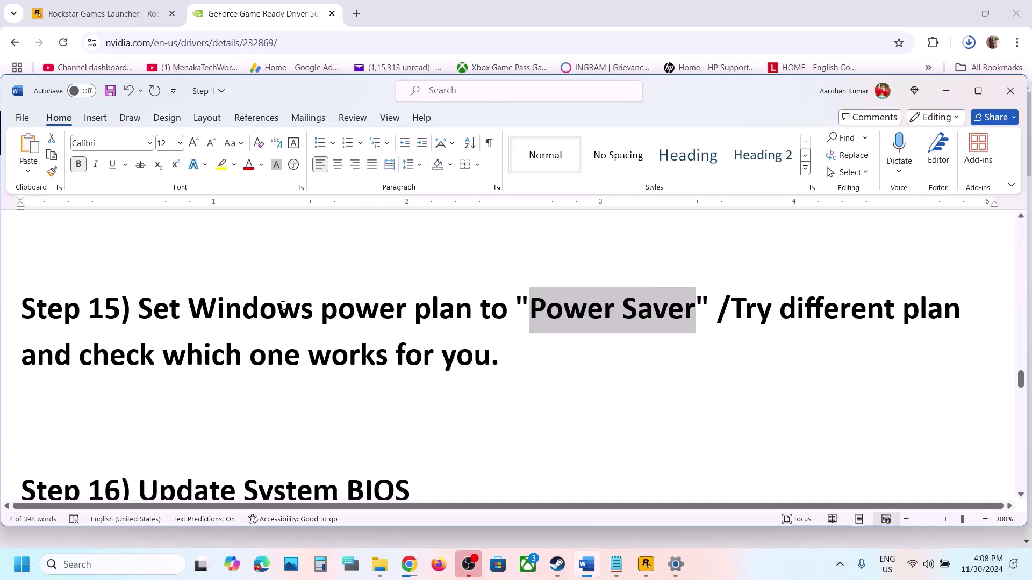
{"action": "left_click_drag", "start_coordinate": [189, 310], "coordinate": [358, 310]}
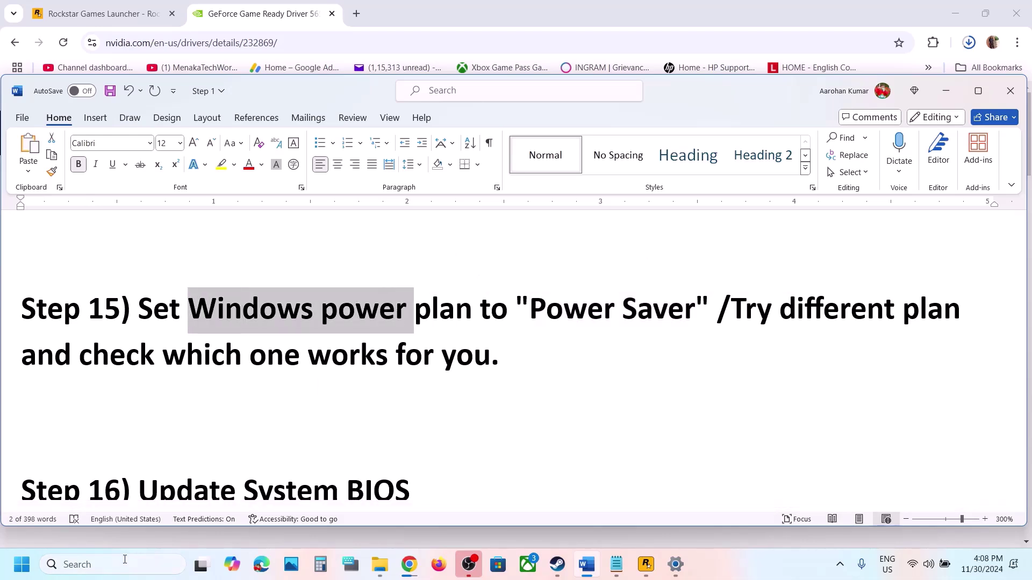
Search Windows for "control", open Control Panel and show Power Options under Hardware and Sound.
{"action": "left_click", "coordinate": [65, 563]}
{"action": "type", "text": "control"}
{"action": "key", "text": "Return"}
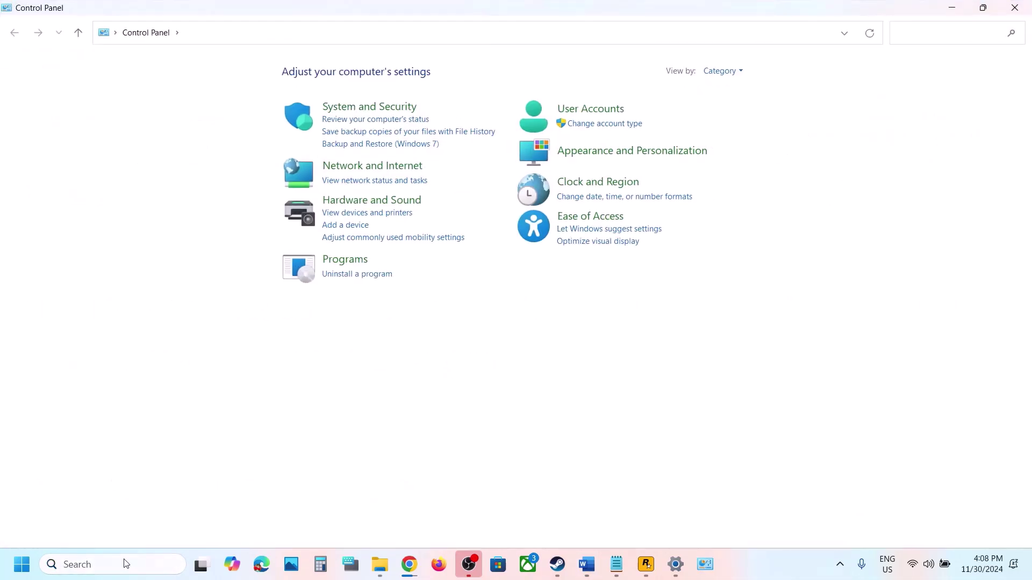
{"action": "left_click", "coordinate": [387, 203]}
{"action": "left_click", "coordinate": [216, 181]}
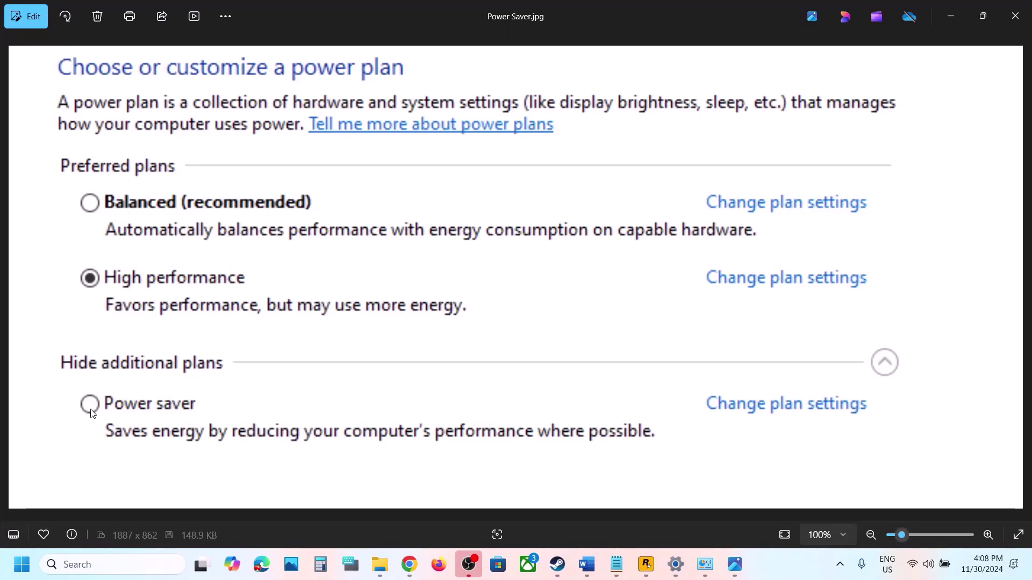
Minimize the Power Saver.jpg picture and the Power Options window, and switch back to Step 15 in the Word document.
{"action": "left_click", "coordinate": [949, 17]}
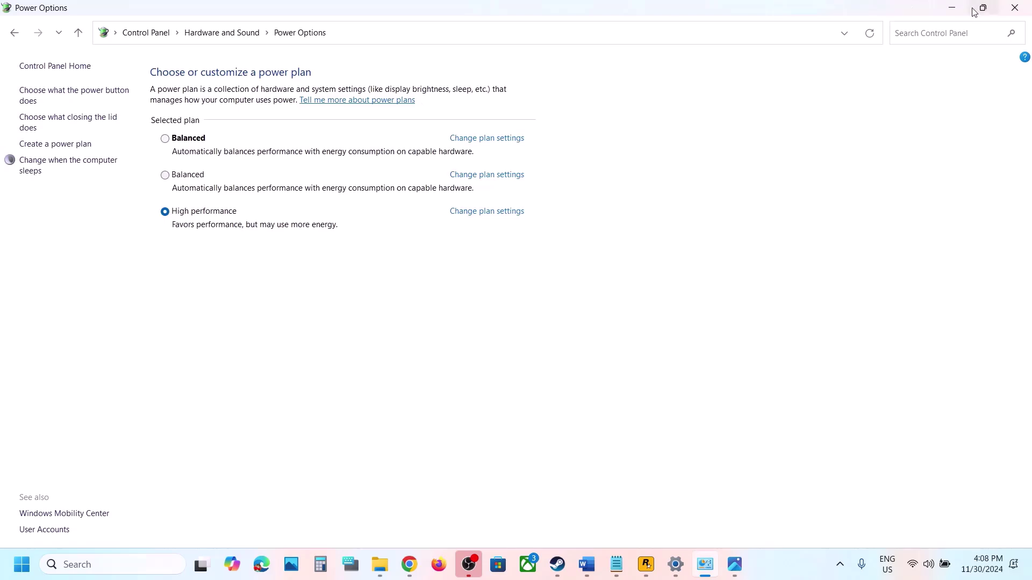
{"action": "left_click", "coordinate": [954, 7]}
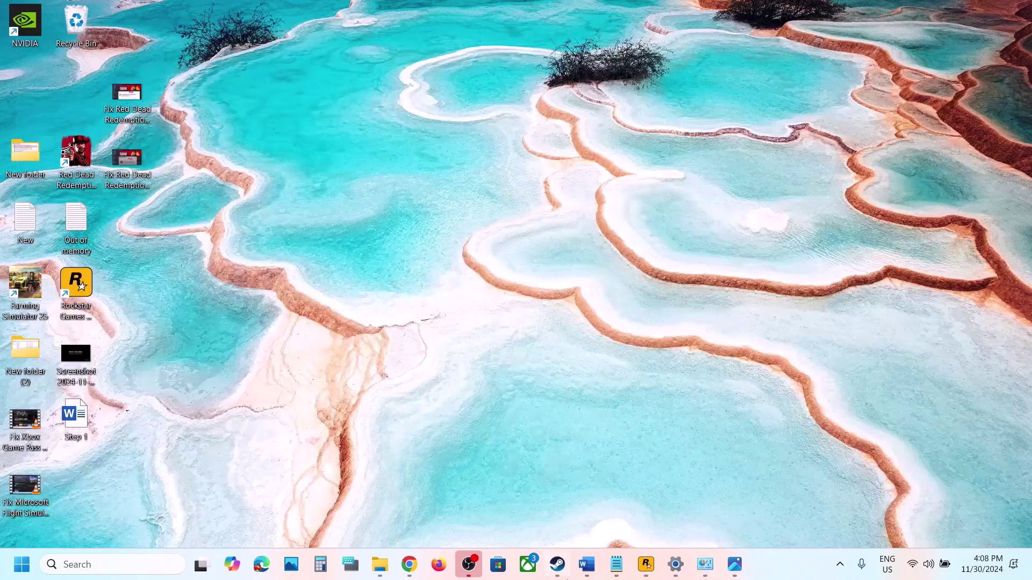
{"action": "left_click", "coordinate": [587, 565]}
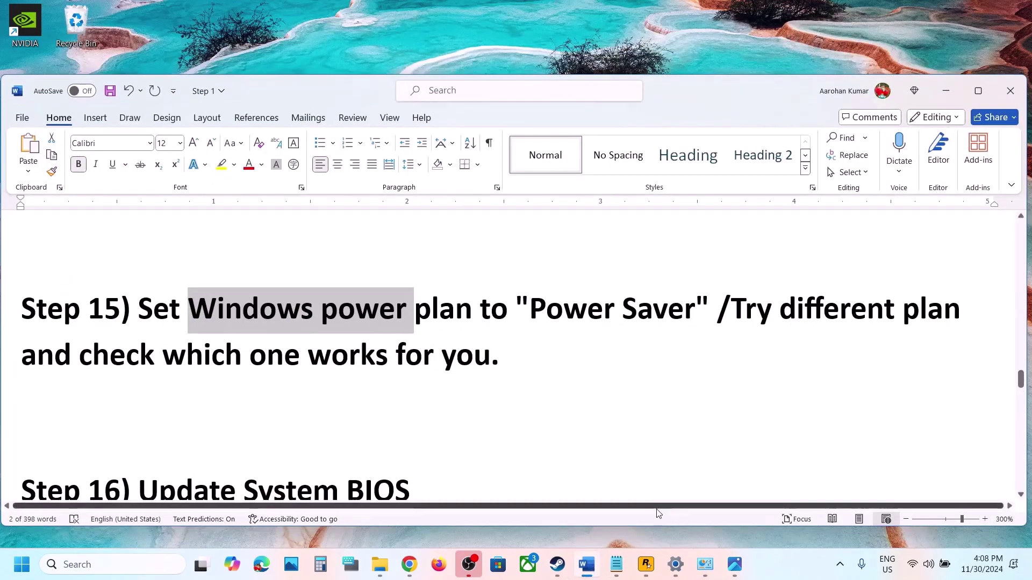
View the game's Steam page, highlight "Update System BIOS" in Step 16 of the Word document, and check the battery charge.
{"action": "left_click", "coordinate": [557, 564]}
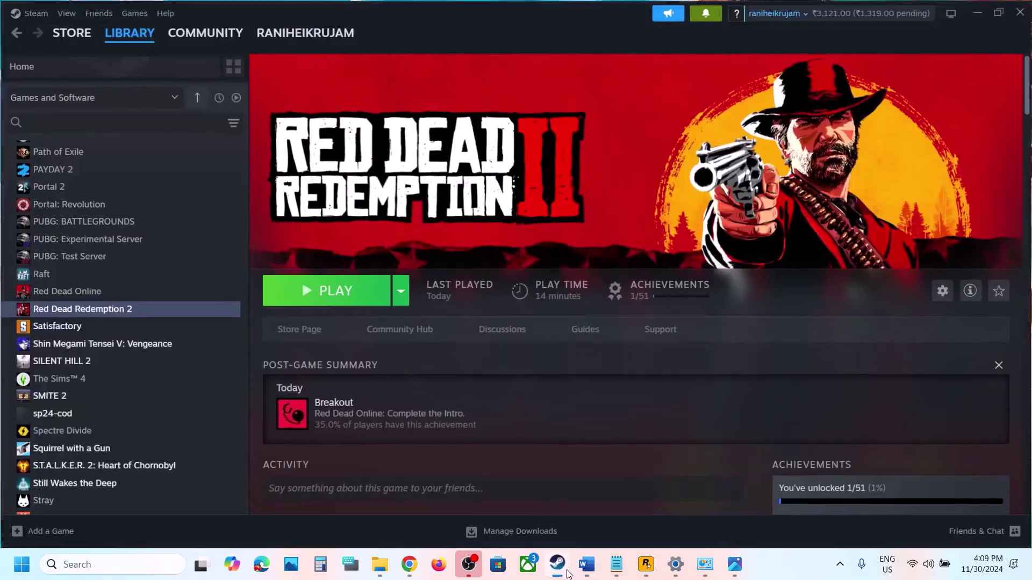
{"action": "left_click", "coordinate": [587, 564]}
{"action": "scroll", "coordinate": [437, 345], "scroll_direction": "down", "scroll_amount": 2}
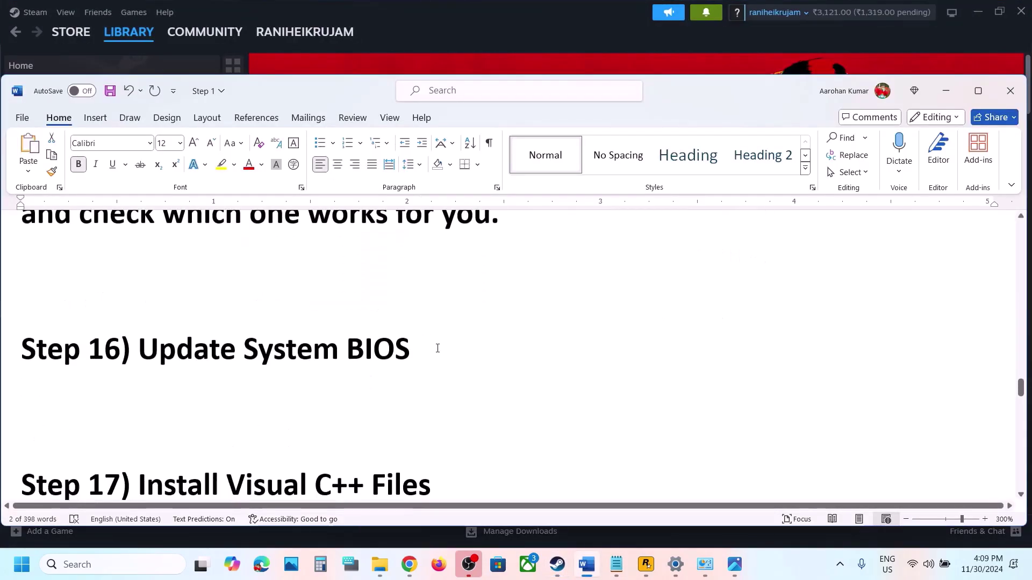
{"action": "left_click_drag", "start_coordinate": [138, 362], "coordinate": [441, 355]}
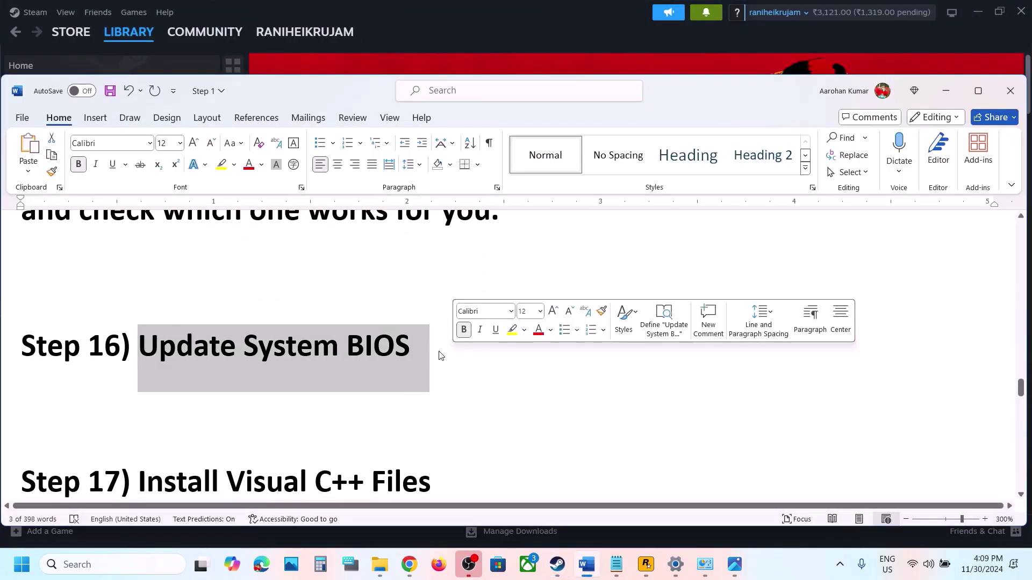
{"action": "left_click", "coordinate": [441, 355]}
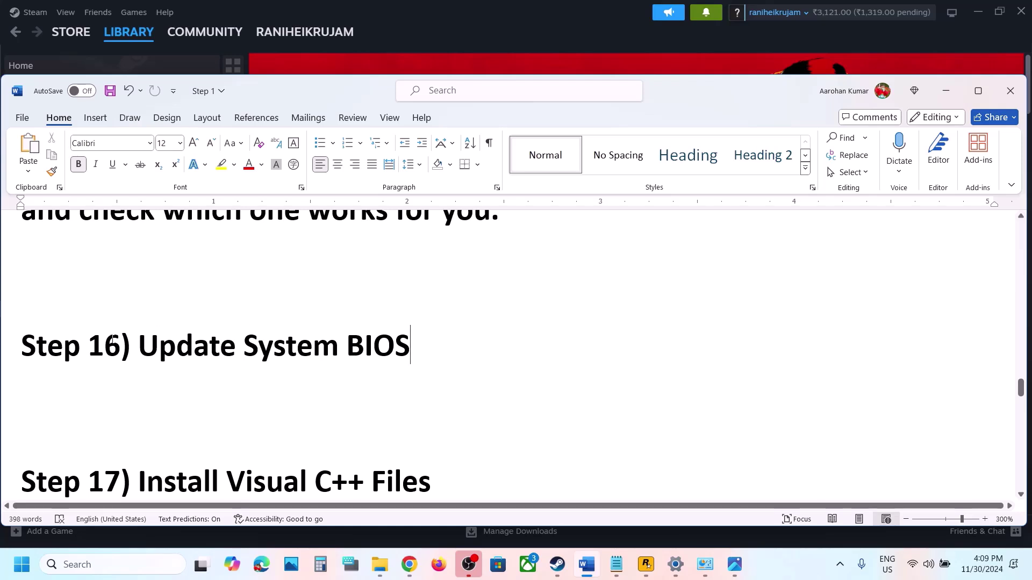
{"action": "left_click_drag", "start_coordinate": [140, 344], "coordinate": [409, 330]}
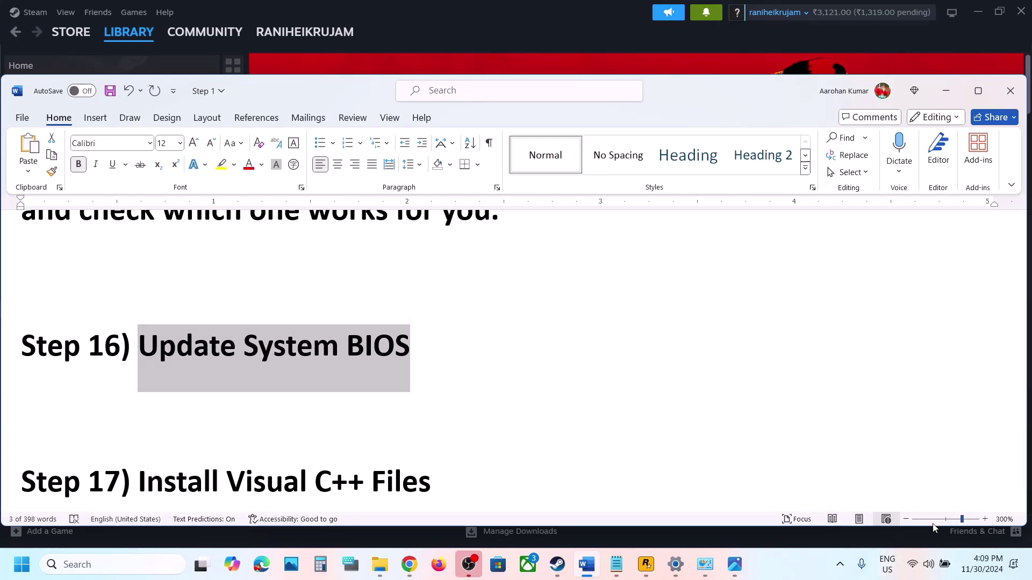
{"action": "left_click", "coordinate": [927, 566]}
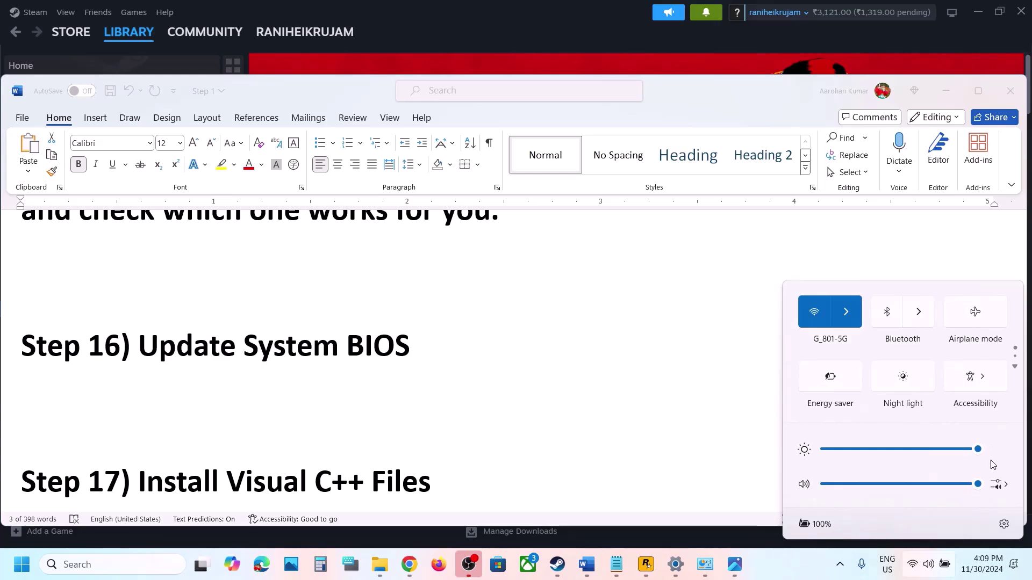
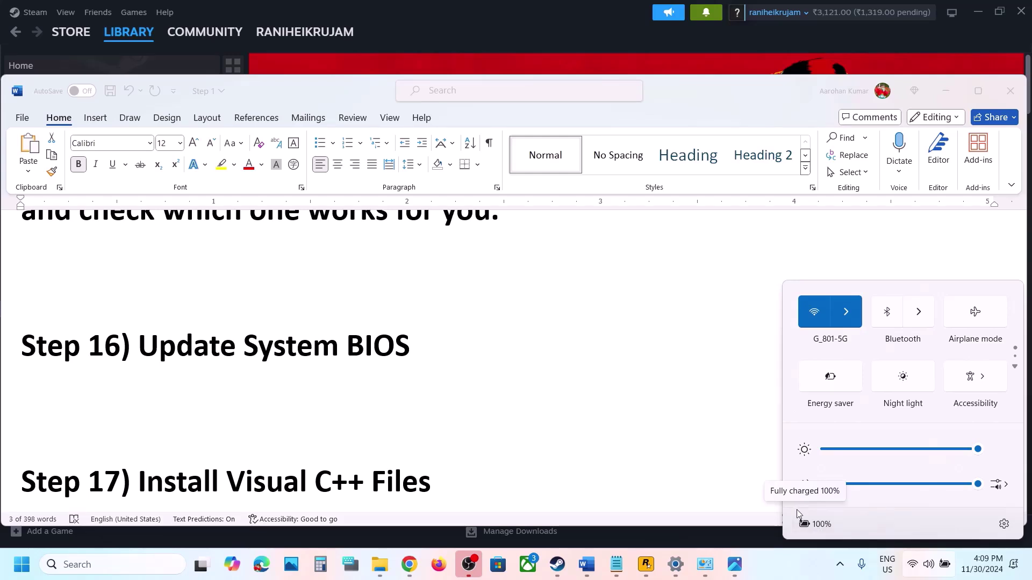
{"action": "left_click", "coordinate": [369, 403]}
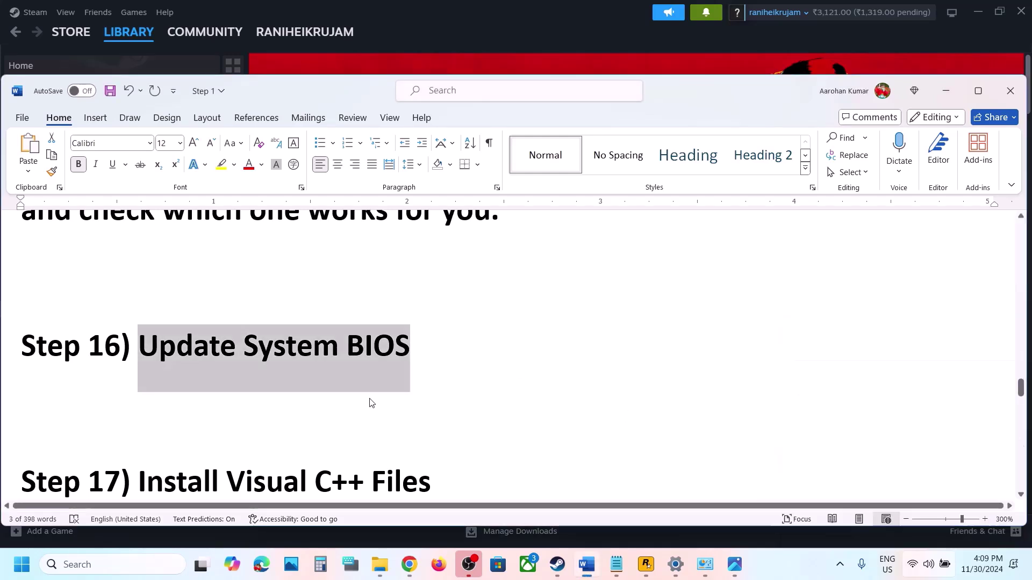
Maximize the Word document, copy the Visual C++ link from Step 17 and open it in a new Chrome tab.
{"action": "left_click", "coordinate": [978, 91]}
{"action": "scroll", "coordinate": [312, 412], "scroll_direction": "down", "scroll_amount": 3}
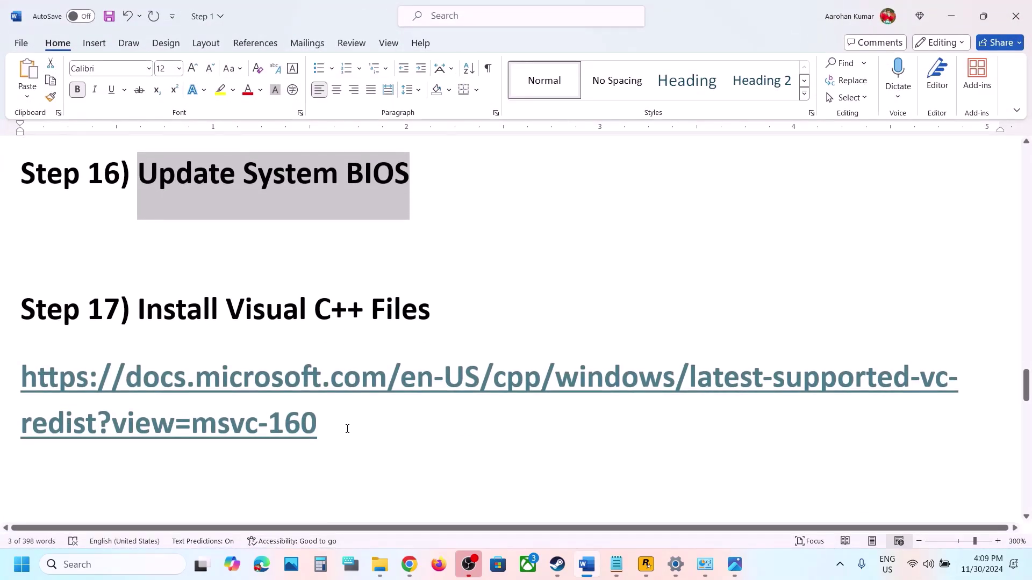
{"action": "left_click_drag", "start_coordinate": [346, 426], "coordinate": [34, 396]}
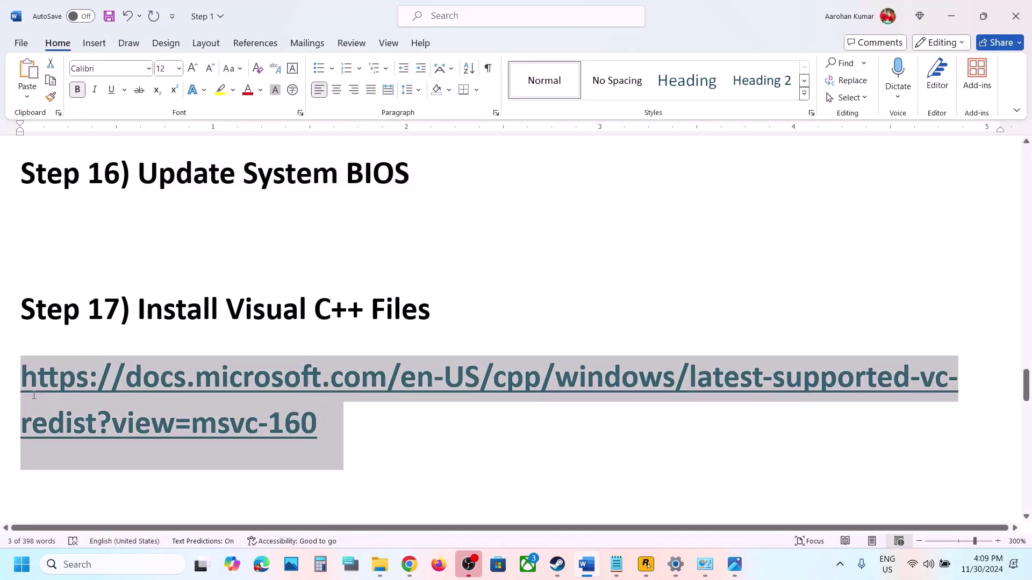
{"action": "left_click", "coordinate": [409, 564]}
{"action": "left_click", "coordinate": [356, 13]}
{"action": "type", "text": "https://learn.microsoft.com/en-us/cpp/windows/latest-supported-vc-redist?view=msvc-160"}
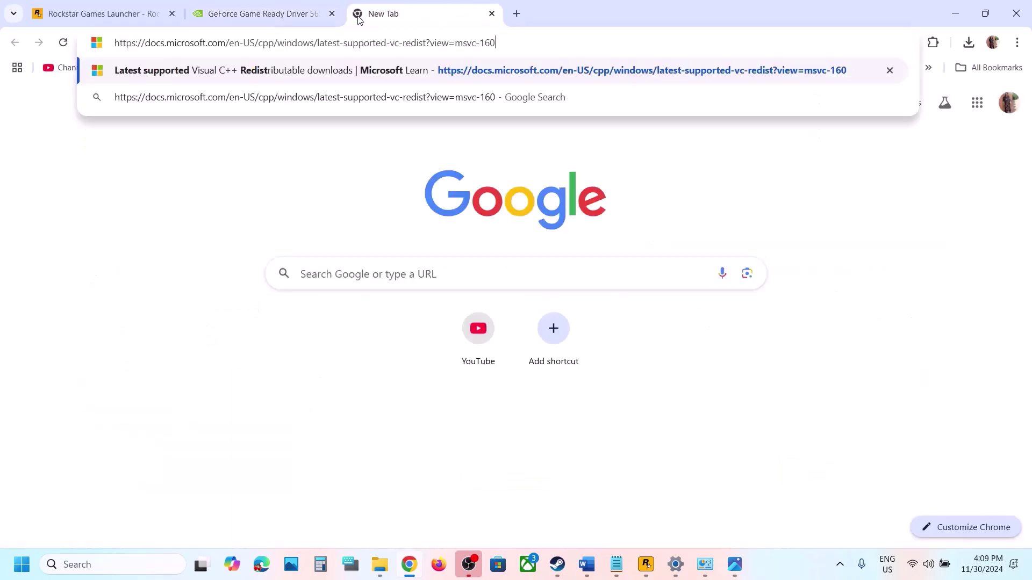
{"action": "key", "text": "Return"}
Download the X86 and X64 Visual C++ redistributables, and run the x86 installer to repair its installation.
{"action": "scroll", "coordinate": [311, 243], "scroll_direction": "down", "scroll_amount": 10}
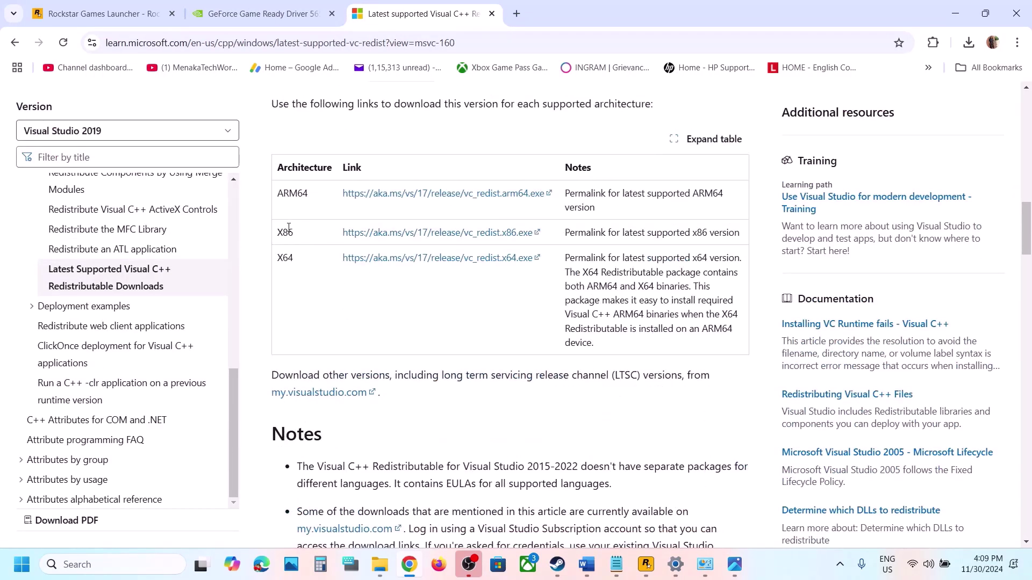
{"action": "double_click", "coordinate": [289, 228]}
{"action": "left_click", "coordinate": [292, 259]}
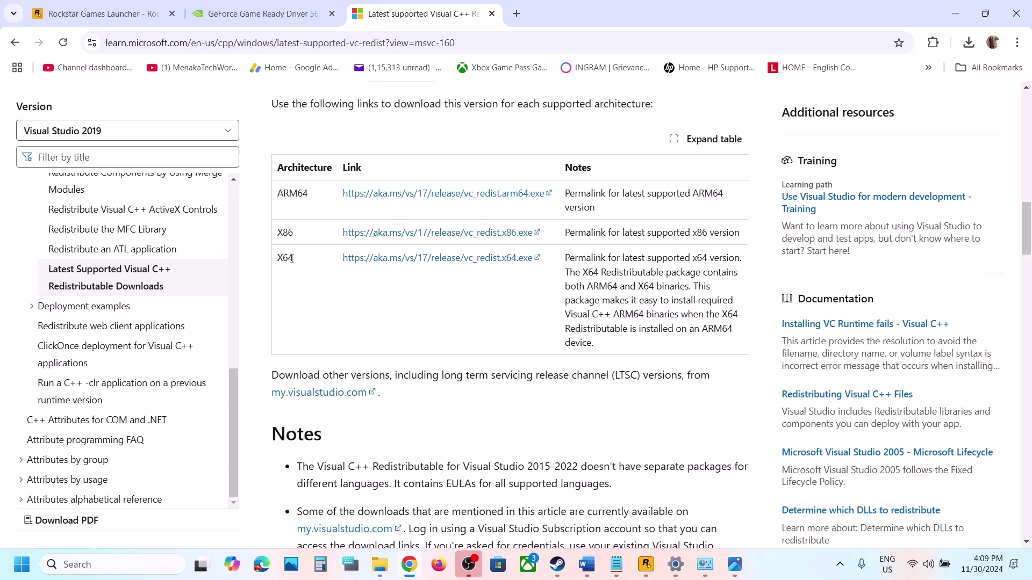
{"action": "left_click", "coordinate": [418, 233]}
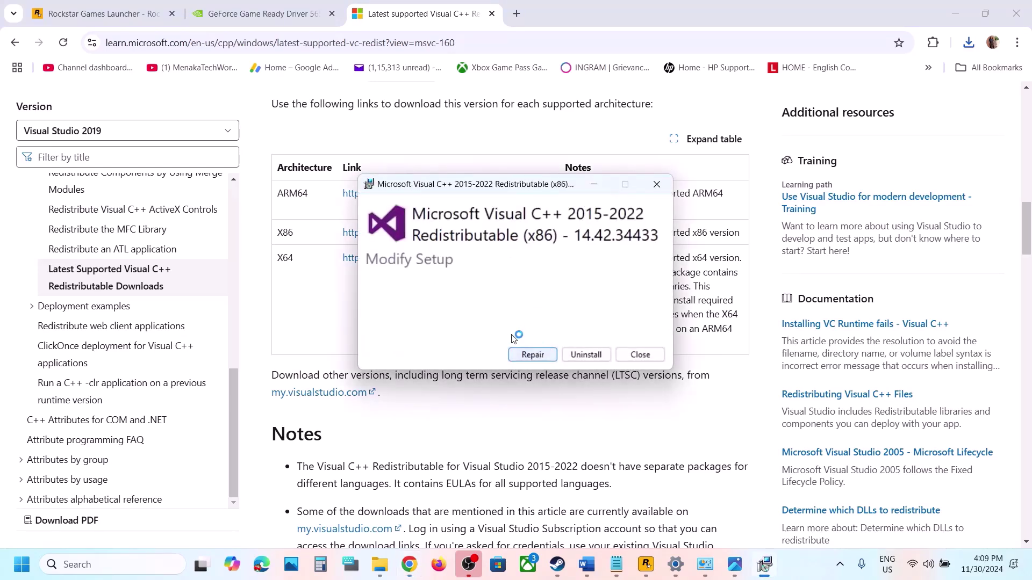
{"action": "left_click", "coordinate": [534, 354]}
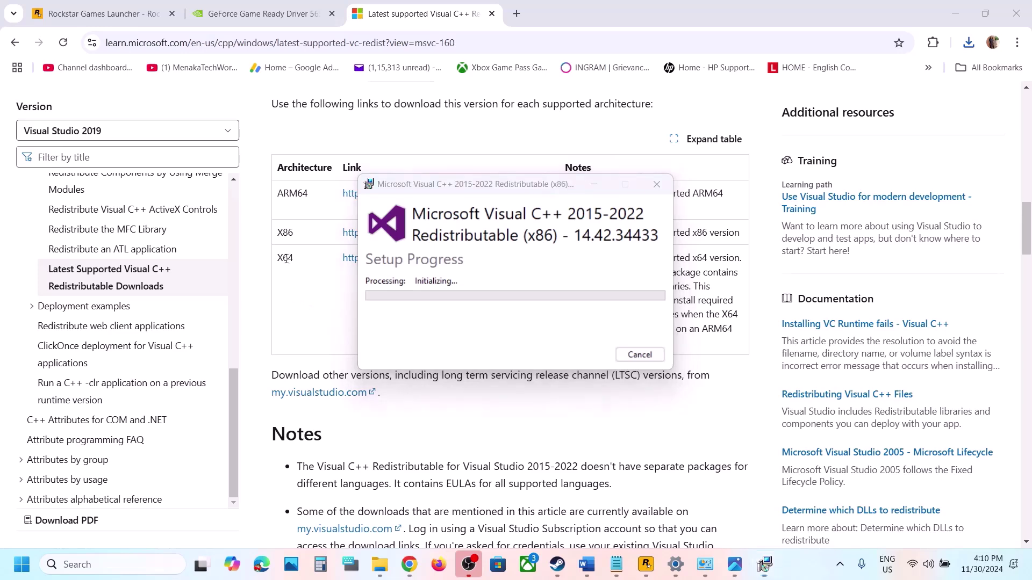
{"action": "left_click", "coordinate": [454, 259]}
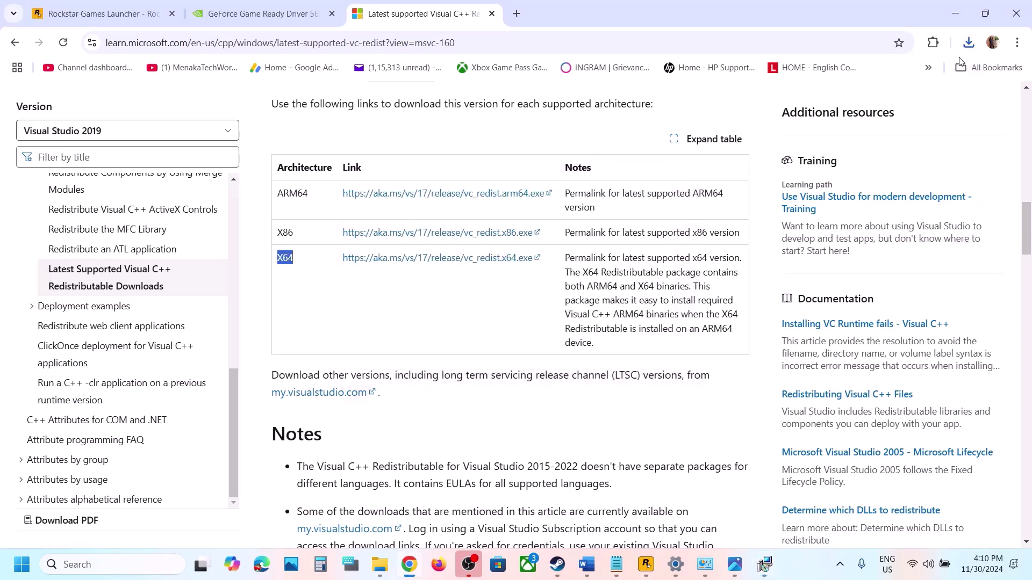
{"action": "left_click", "coordinate": [969, 43]}
{"action": "left_click", "coordinate": [779, 126]}
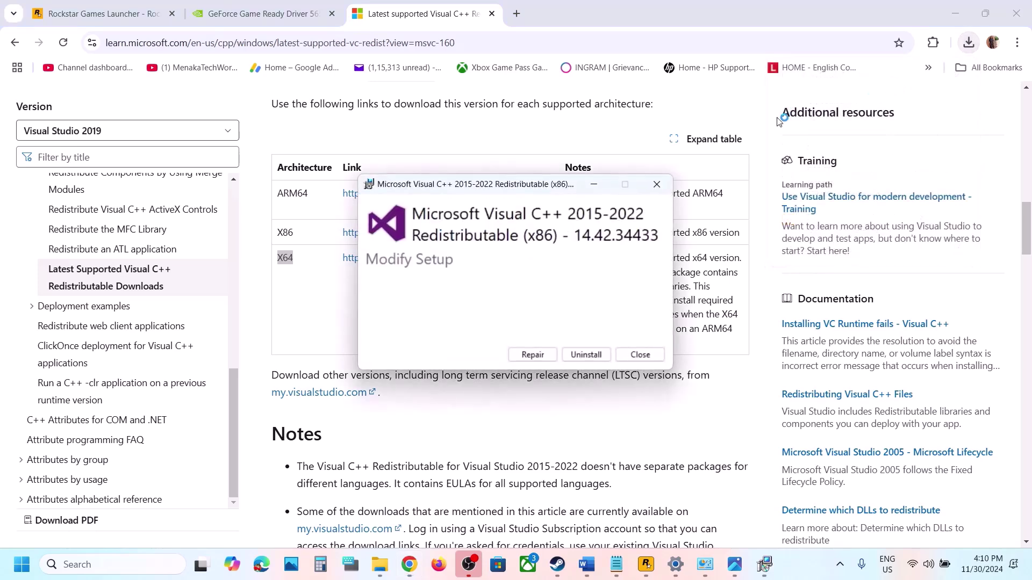
{"action": "left_click", "coordinate": [657, 183]}
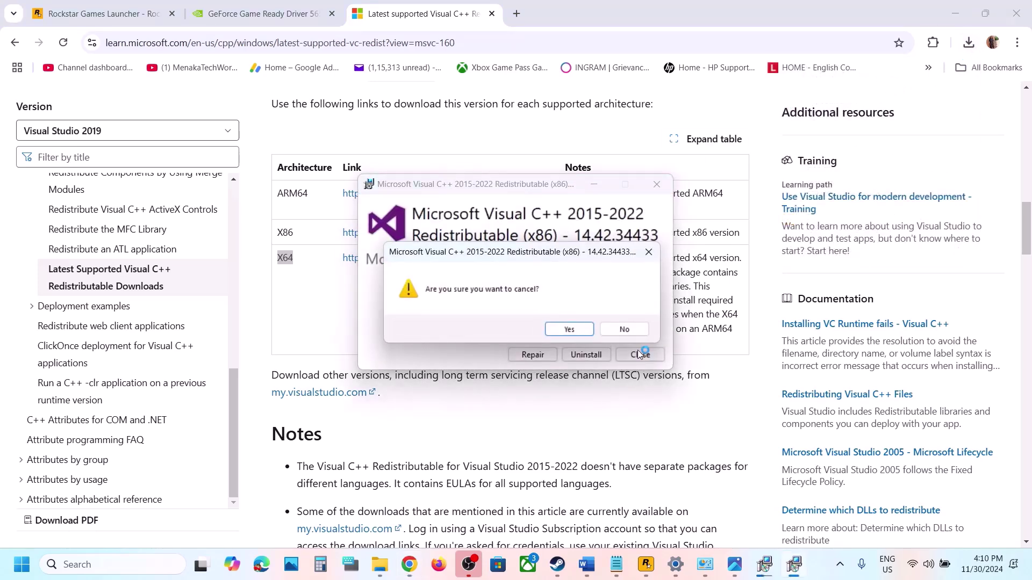
{"action": "left_click", "coordinate": [618, 330]}
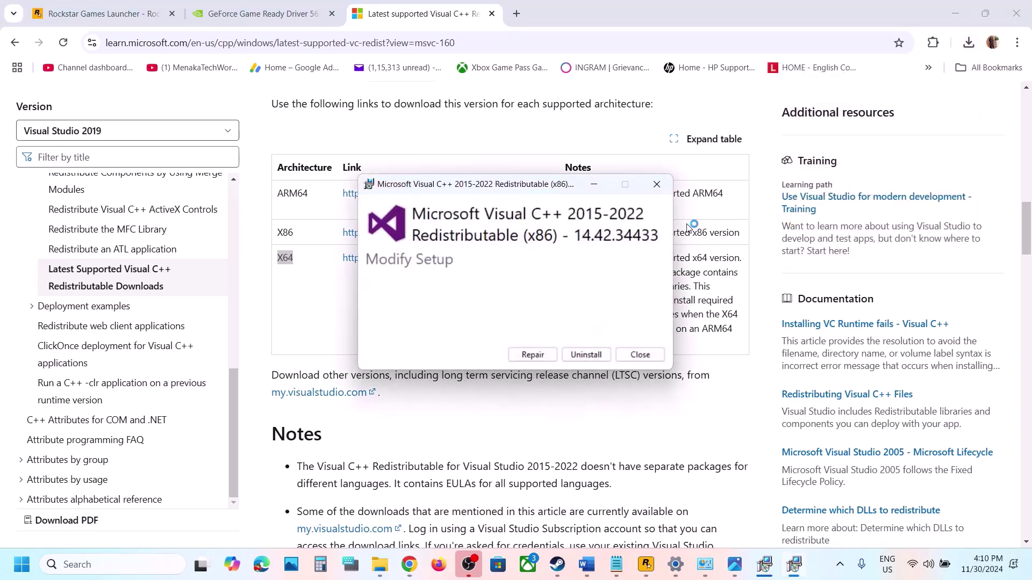
Run the downloaded VC_redist.x64 installer to repair its installation, and place the x64 and x86 setup windows side by side.
{"action": "left_click", "coordinate": [968, 46]}
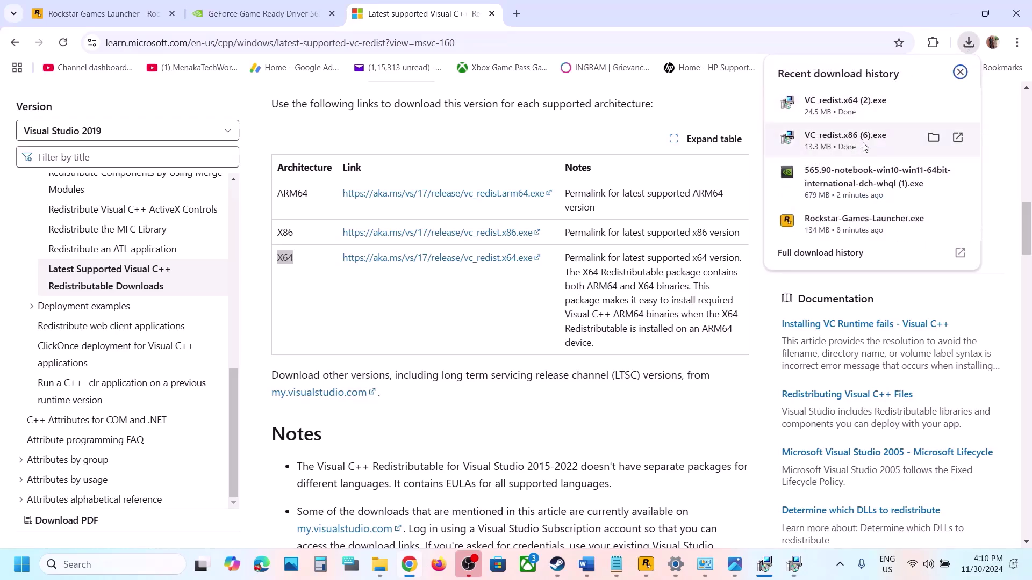
{"action": "left_click", "coordinate": [854, 105]}
{"action": "left_click", "coordinate": [532, 355]}
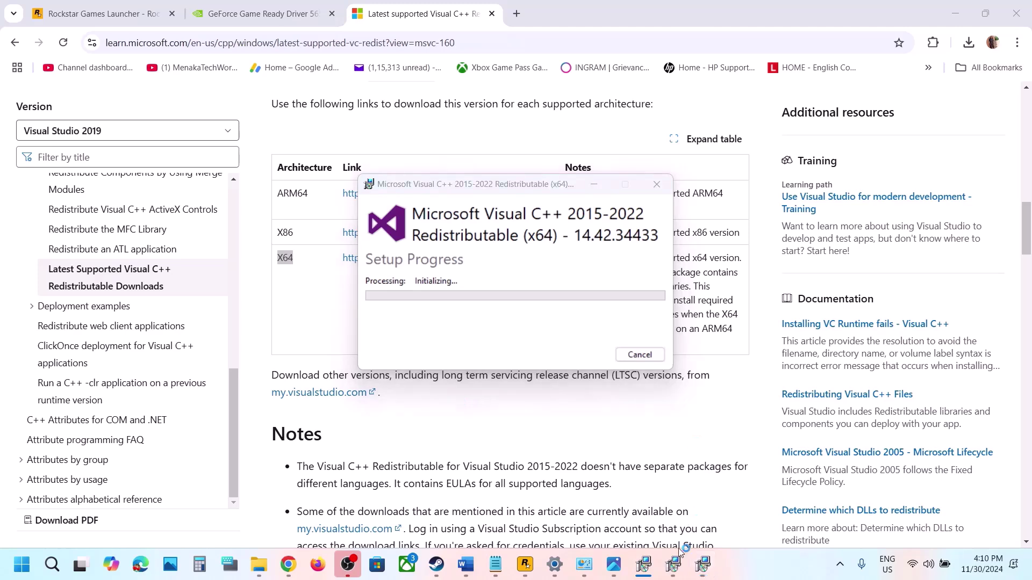
{"action": "left_click", "coordinate": [700, 564]}
{"action": "left_click", "coordinate": [707, 569]}
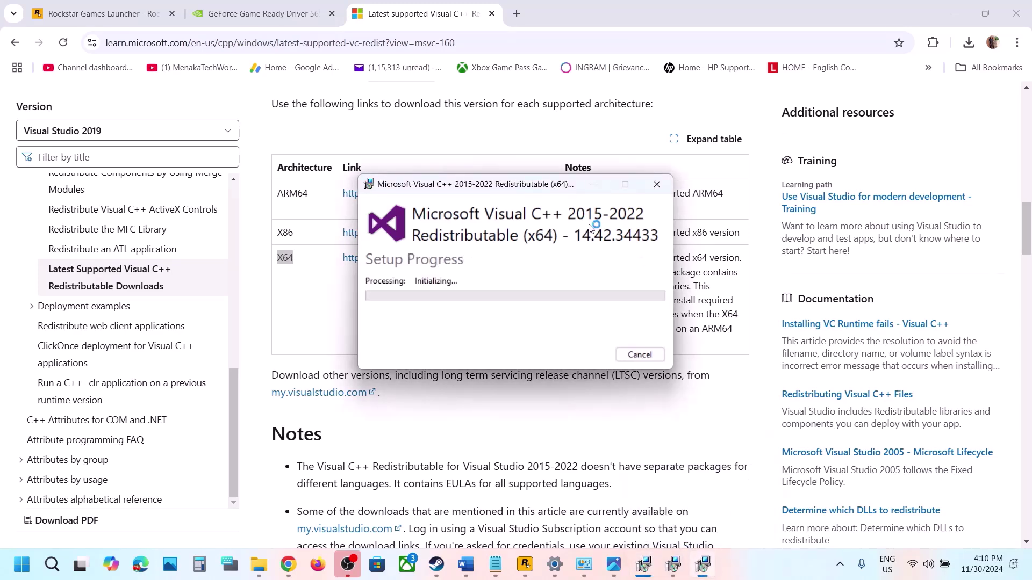
{"action": "left_click_drag", "start_coordinate": [548, 192], "coordinate": [270, 287]}
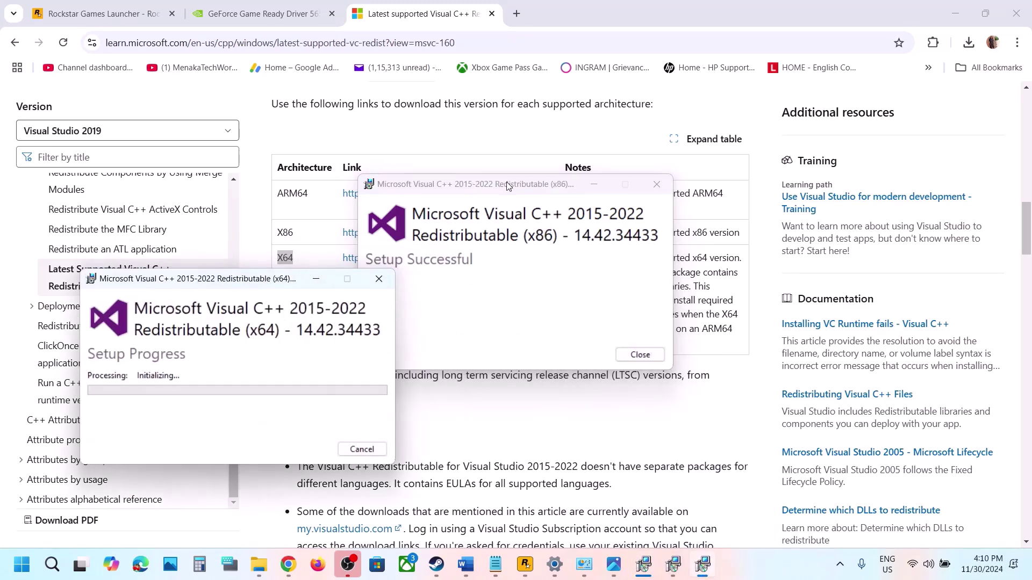
{"action": "left_click_drag", "start_coordinate": [507, 185], "coordinate": [641, 229]}
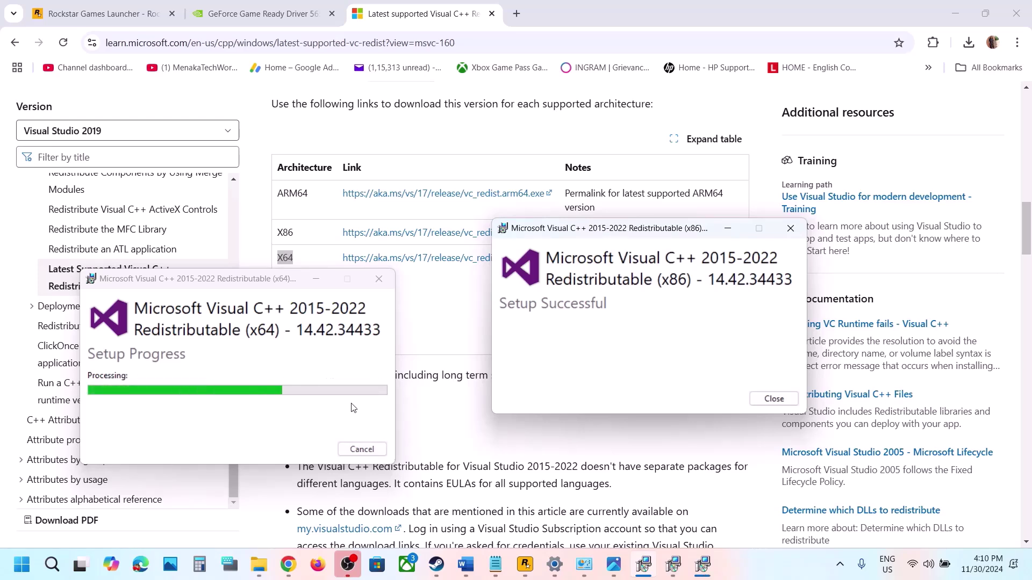
Show the Windows power options including Restart, and switch to Red Dead Redemption 2's page in Steam.
{"action": "left_click", "coordinate": [22, 564]}
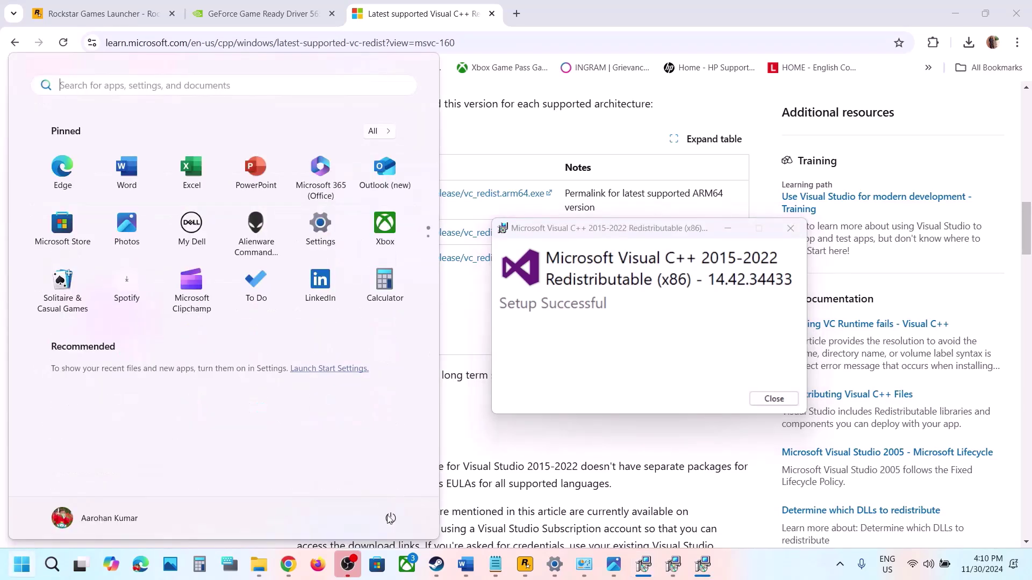
{"action": "left_click", "coordinate": [390, 519]}
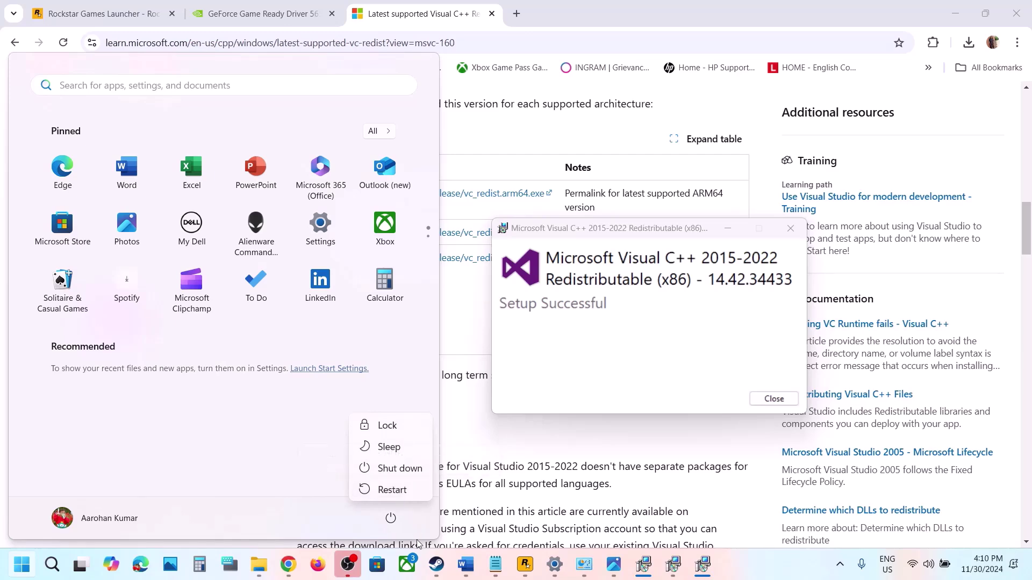
{"action": "left_click", "coordinate": [435, 565]}
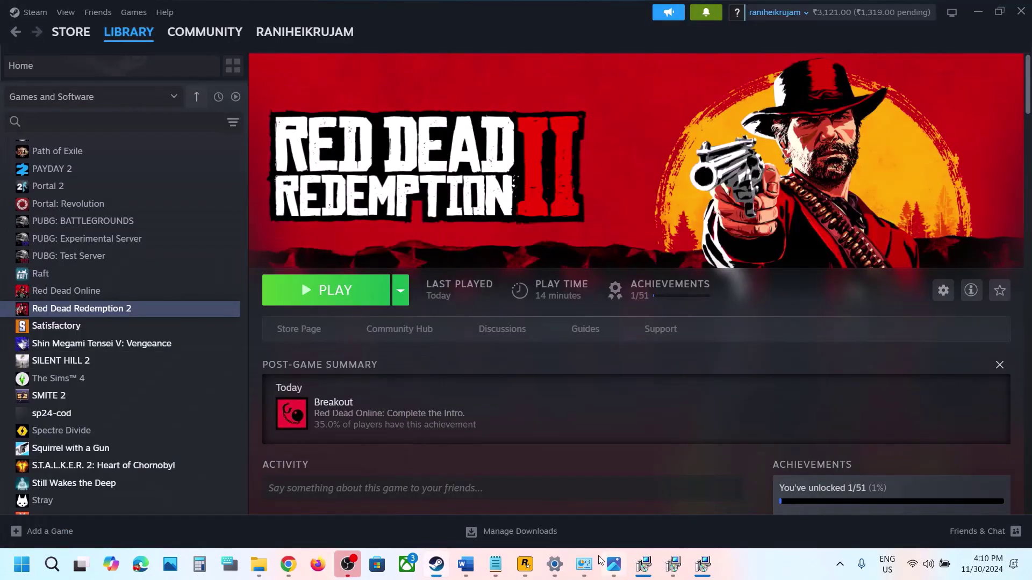
Return to the Word document and highlight the Step 18 instructions on external devices, "Disconnect multiple monitor setup" and "disable Overlay".
{"action": "left_click", "coordinate": [473, 563]}
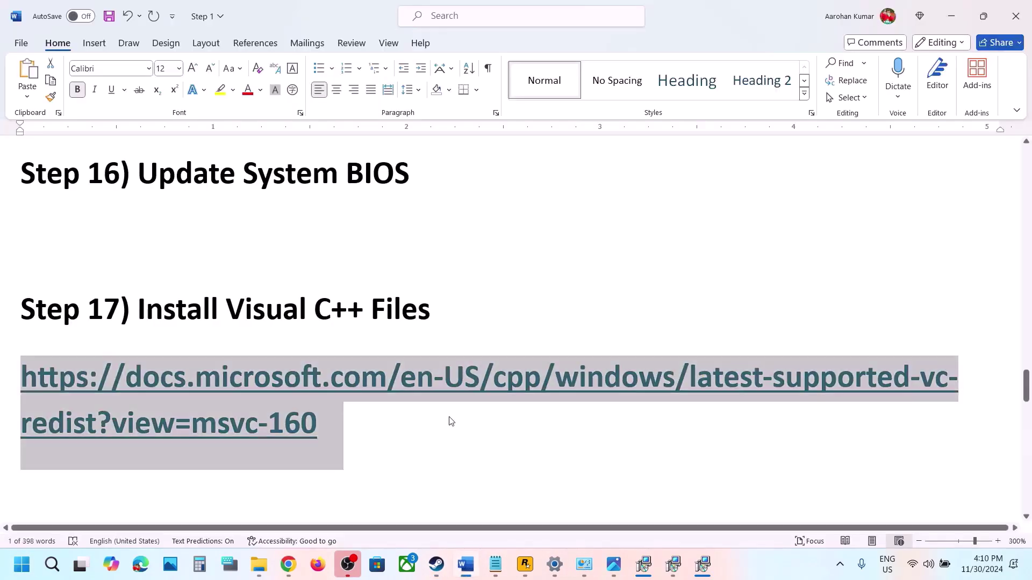
{"action": "scroll", "coordinate": [450, 422], "scroll_direction": "down", "scroll_amount": 5}
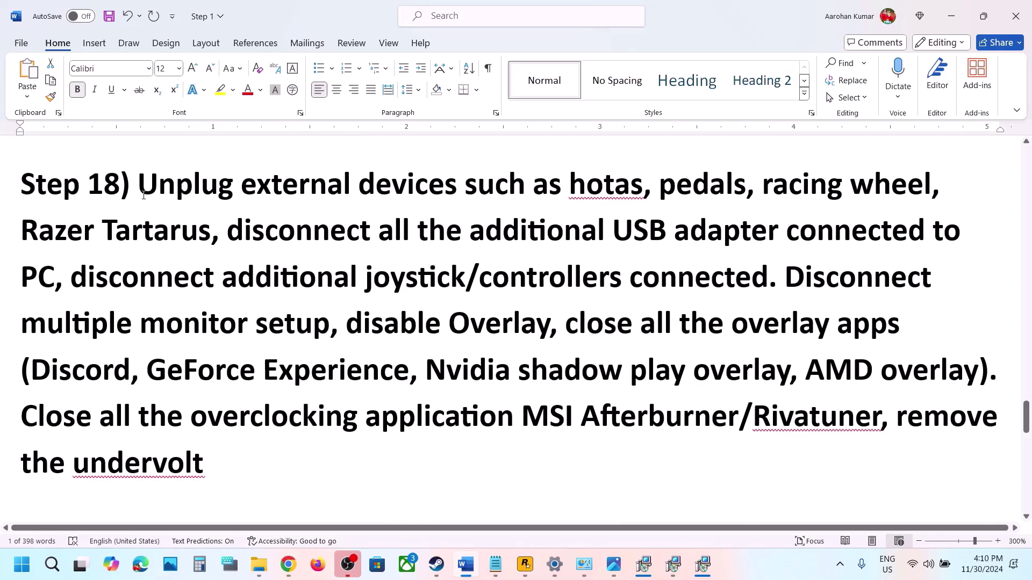
{"action": "left_click_drag", "start_coordinate": [141, 193], "coordinate": [70, 277]}
{"action": "left_click", "coordinate": [73, 276]}
{"action": "left_click_drag", "start_coordinate": [157, 262], "coordinate": [326, 337]}
{"action": "left_click", "coordinate": [811, 299]}
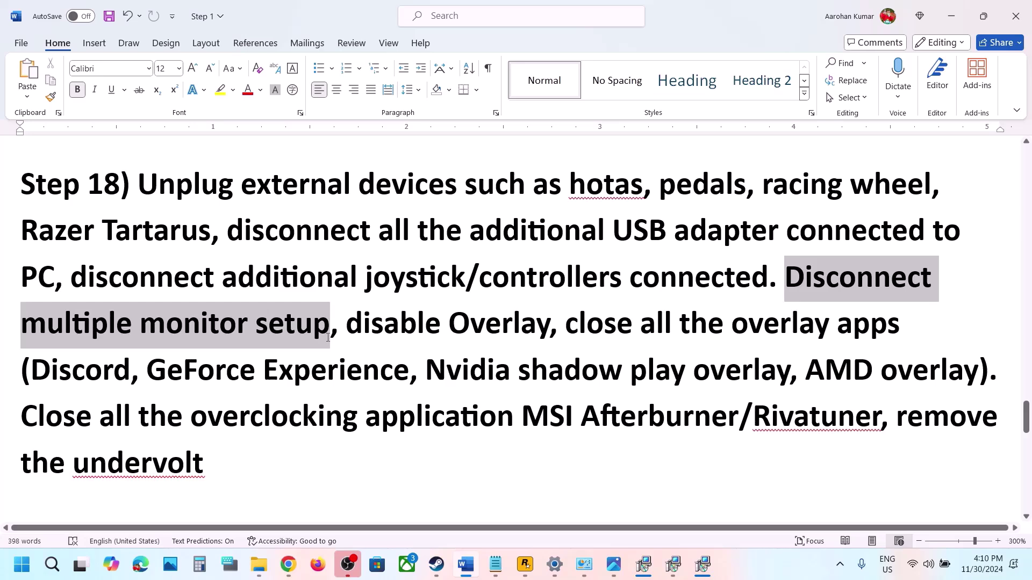
{"action": "left_click", "coordinate": [346, 328]}
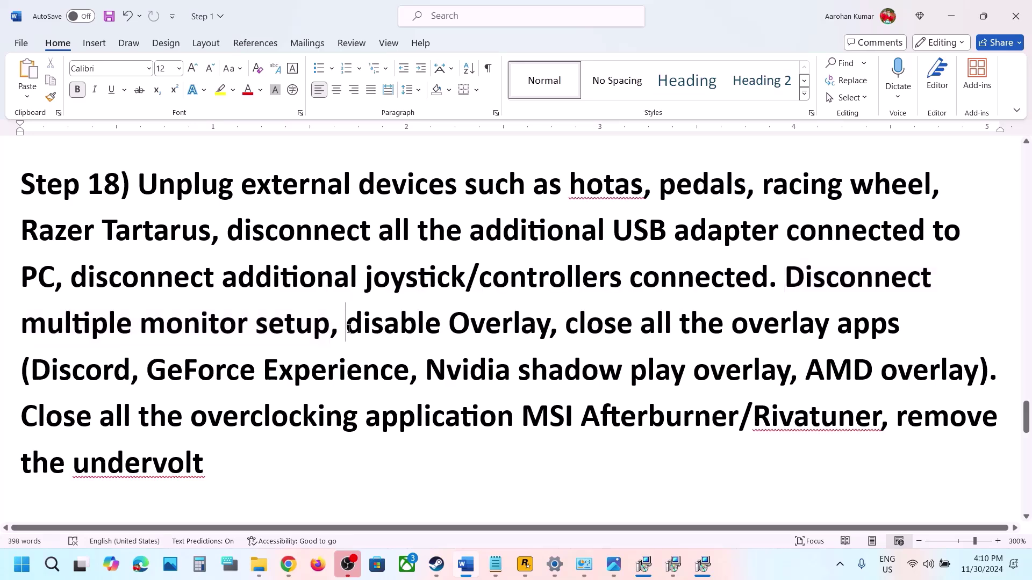
{"action": "left_click_drag", "start_coordinate": [347, 328], "coordinate": [510, 330]}
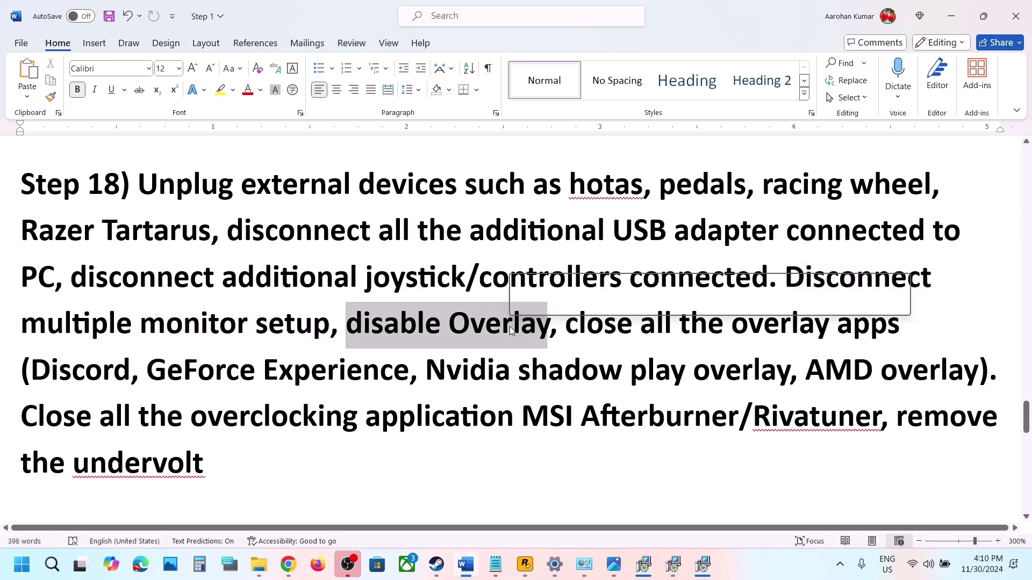
Open Red Dead Redemption 2's properties in Steam and view its General overlay setting and Installed Files page.
{"action": "left_click", "coordinate": [440, 567]}
{"action": "right_click", "coordinate": [115, 313]}
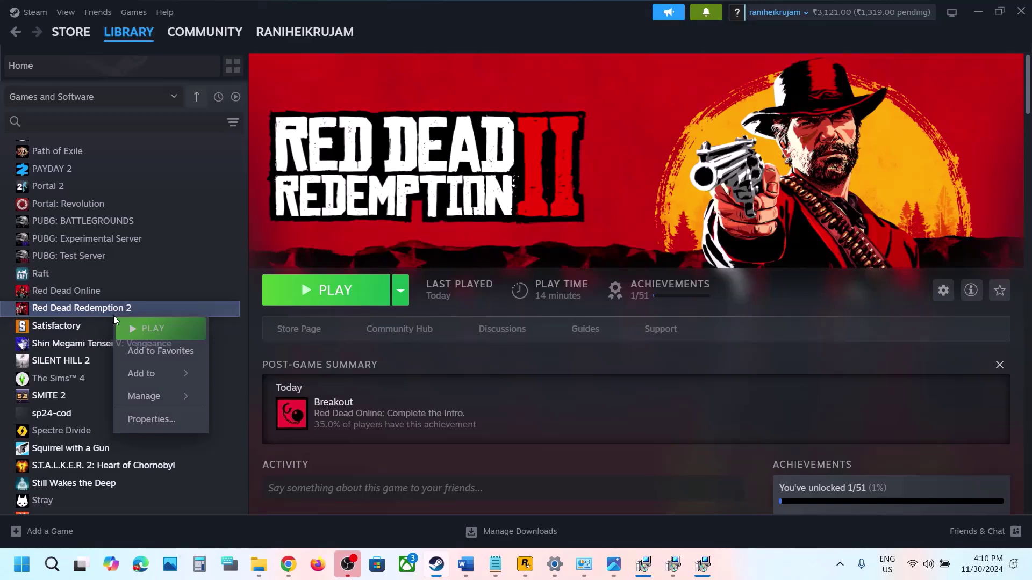
{"action": "left_click", "coordinate": [164, 417]}
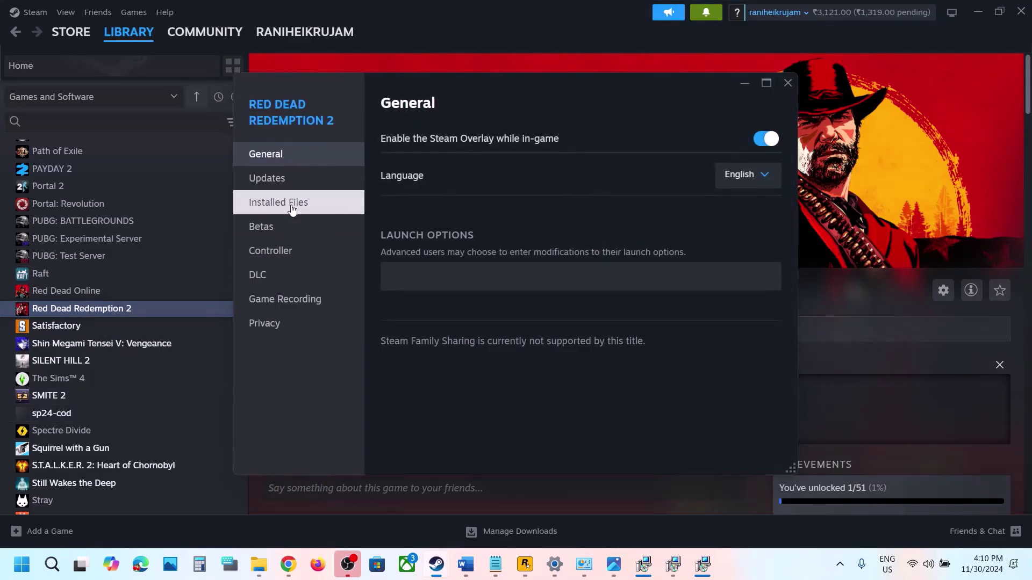
{"action": "left_click", "coordinate": [278, 202]}
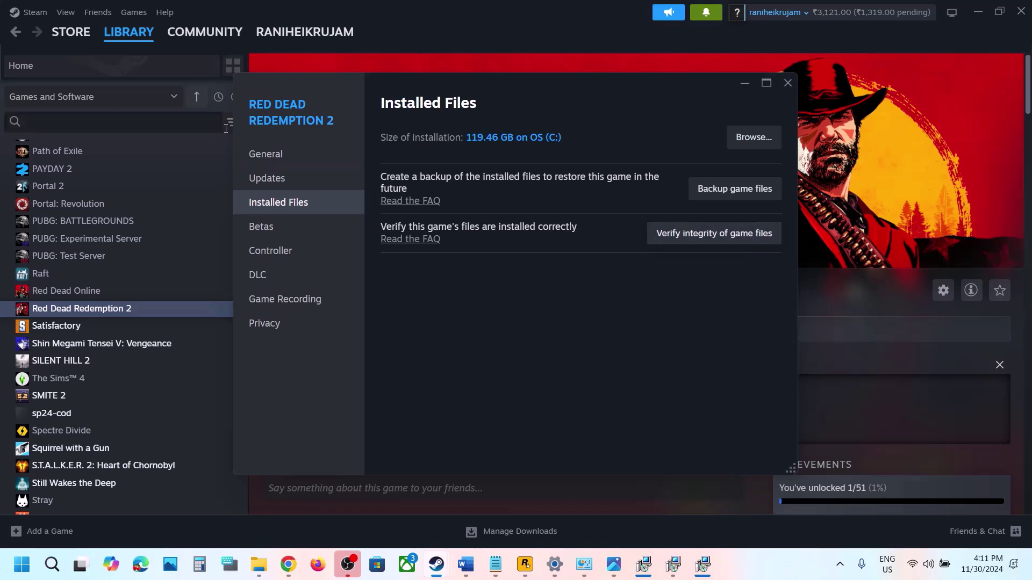
Disable the Steam Overlay while in-game for Red Dead Redemption 2 and close its properties.
{"action": "left_click", "coordinate": [266, 156]}
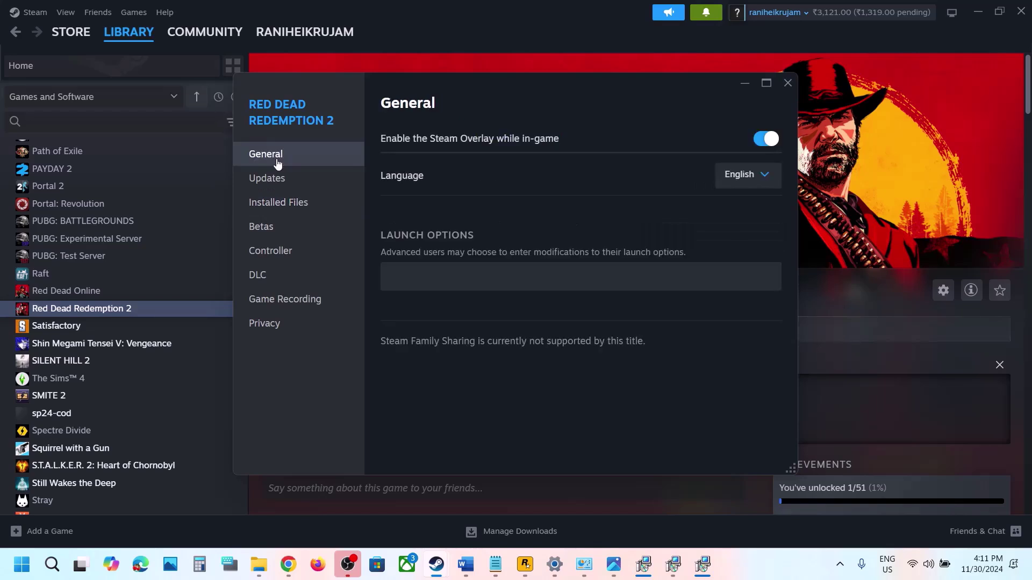
{"action": "left_click", "coordinate": [763, 140]}
{"action": "left_click", "coordinate": [782, 84]}
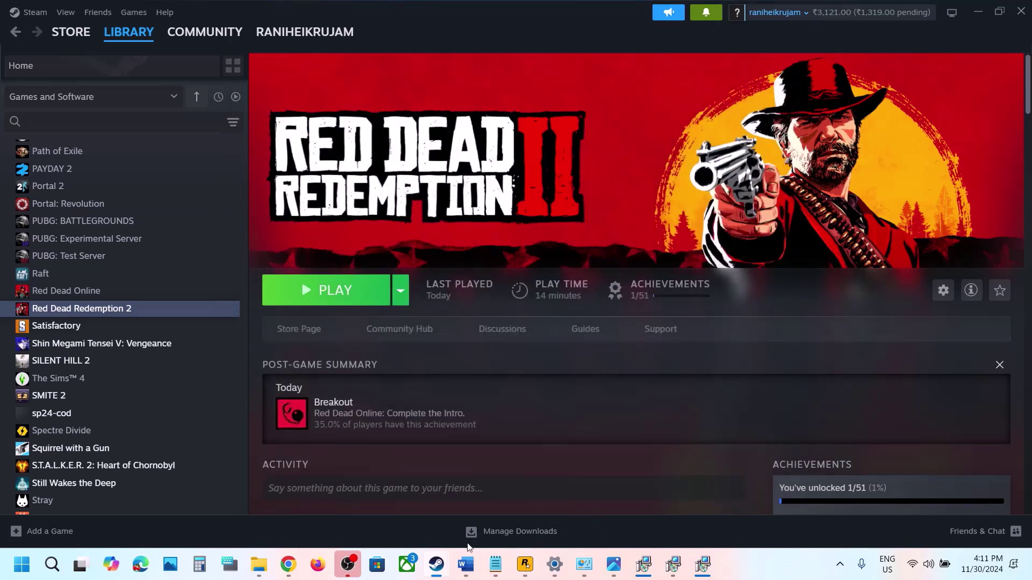
Switch to the Word document and highlight the Step 18 text on closing overlay apps, including Discord and GeForce Experience.
{"action": "left_click", "coordinate": [466, 565]}
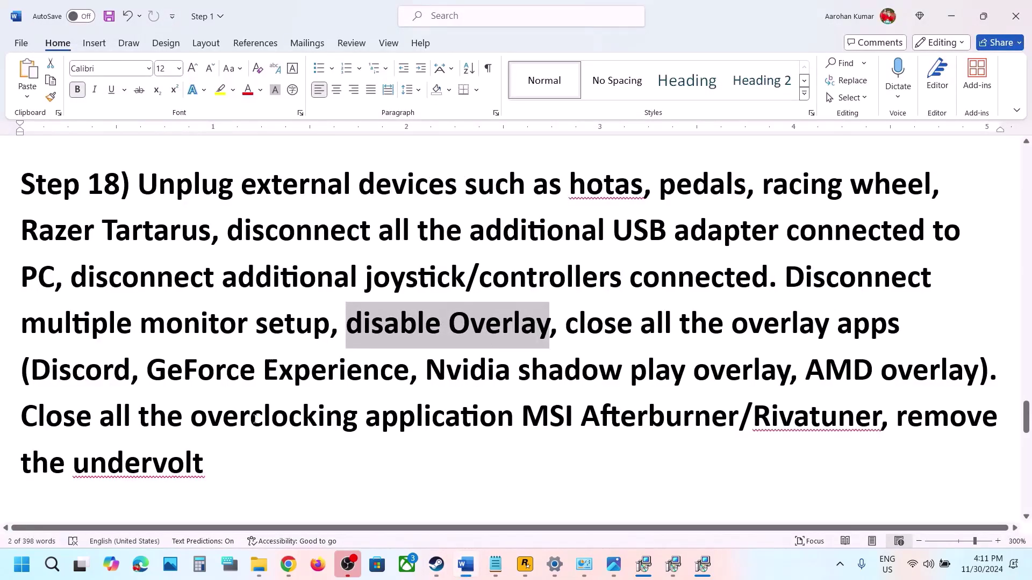
{"action": "left_click_drag", "start_coordinate": [55, 363], "coordinate": [113, 370]}
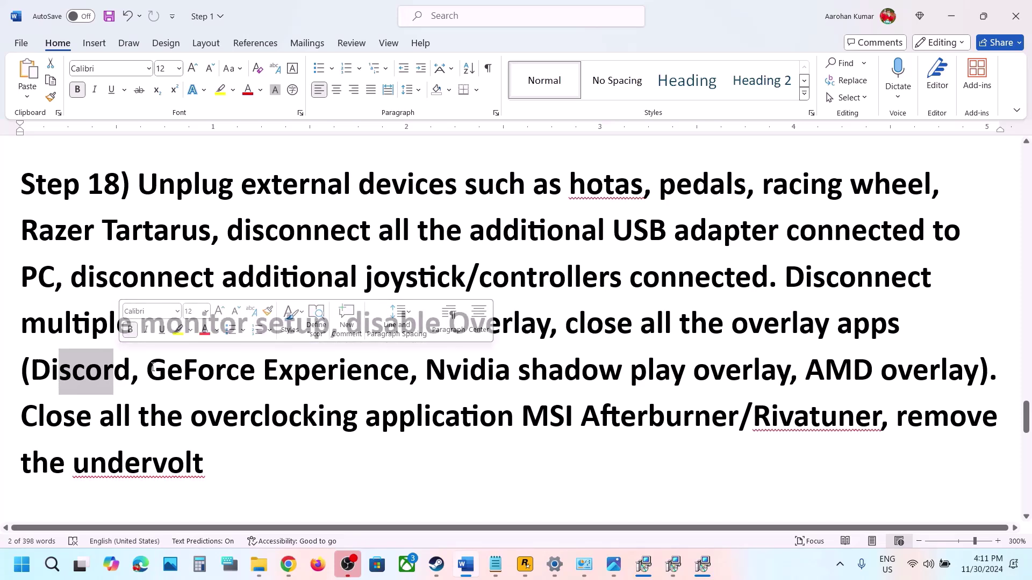
{"action": "left_click_drag", "start_coordinate": [151, 369], "coordinate": [364, 360]}
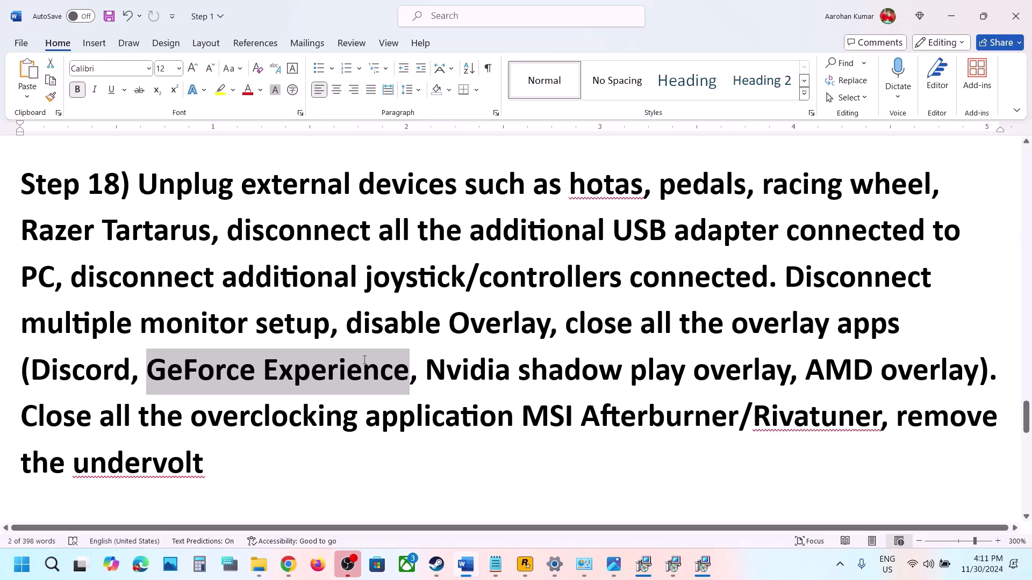
{"action": "left_click", "coordinate": [692, 371]}
{"action": "left_click_drag", "start_coordinate": [567, 328], "coordinate": [906, 327]}
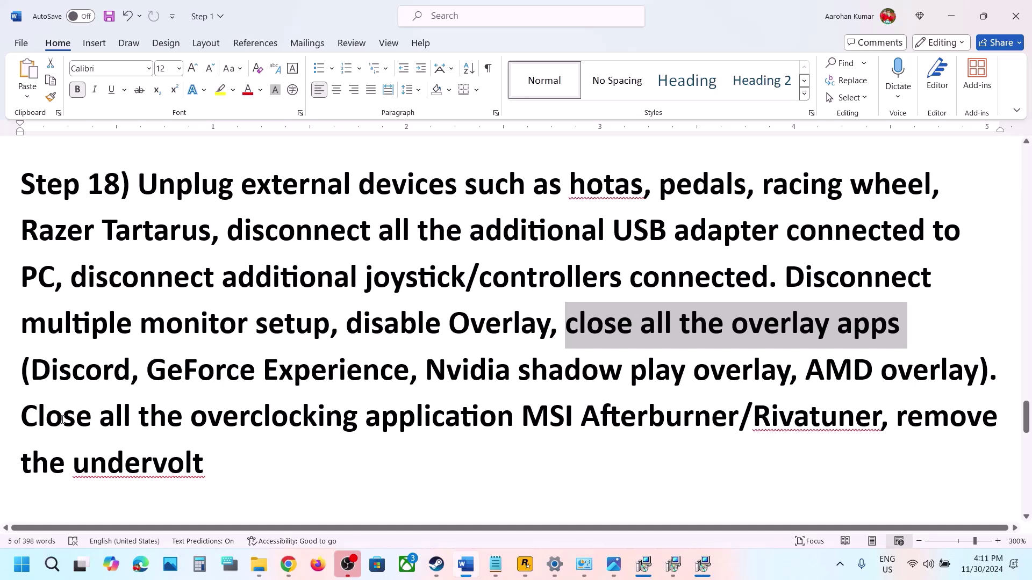
Highlight the Step 18 instructions on closing overclocking applications, MSI Afterburner and Rivatuner, and removing the undervolt.
{"action": "left_click_drag", "start_coordinate": [25, 413], "coordinate": [643, 428]}
{"action": "left_click", "coordinate": [643, 427]}
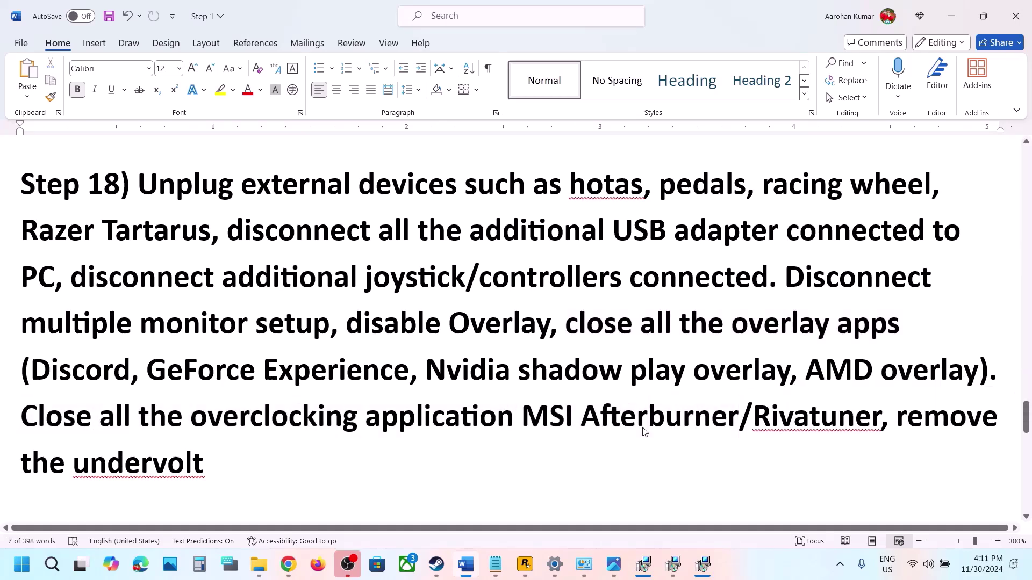
{"action": "left_click_drag", "start_coordinate": [522, 410], "coordinate": [697, 419]}
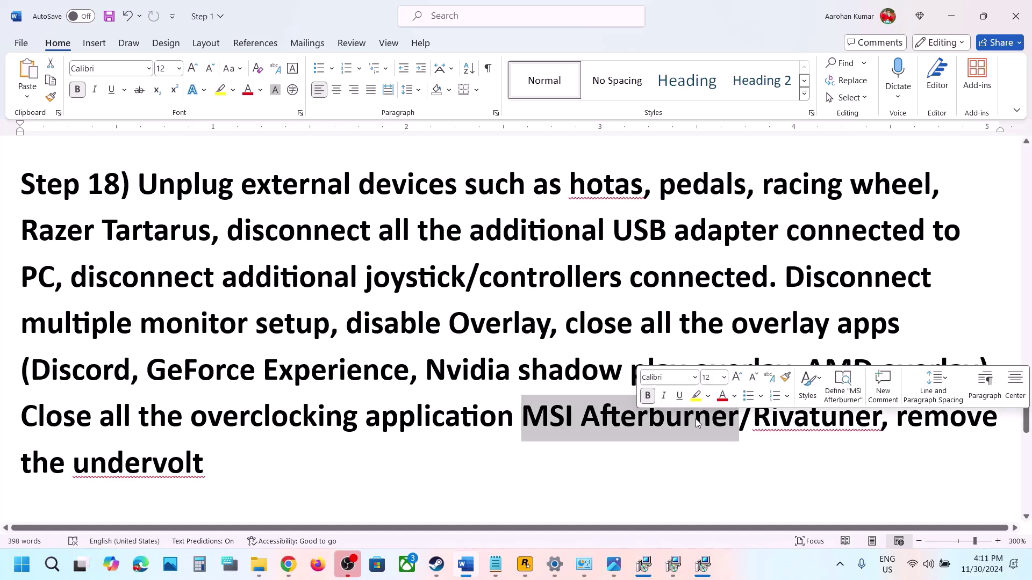
{"action": "left_click_drag", "start_coordinate": [753, 419], "coordinate": [881, 423]}
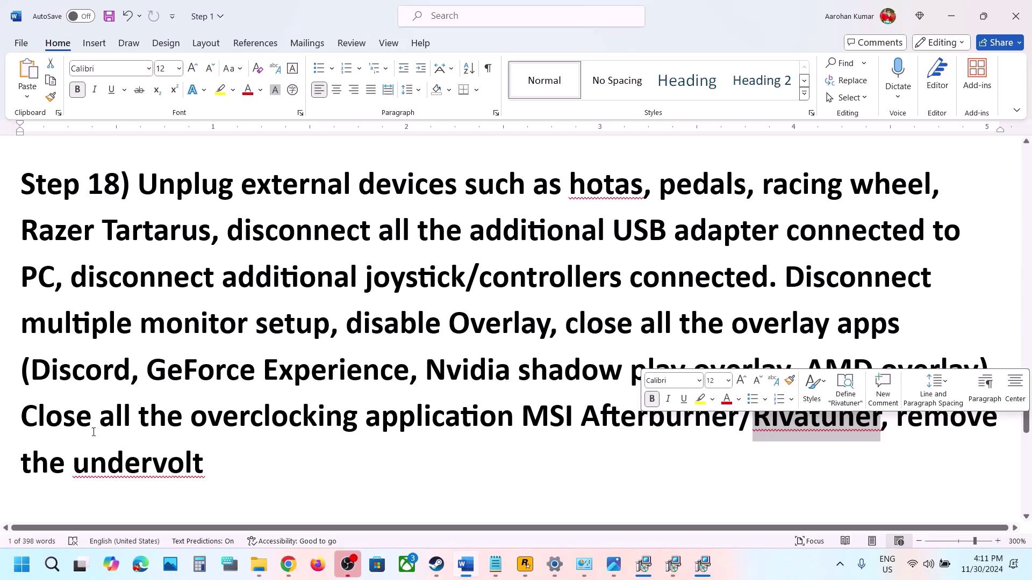
{"action": "left_click_drag", "start_coordinate": [22, 418], "coordinate": [449, 414]}
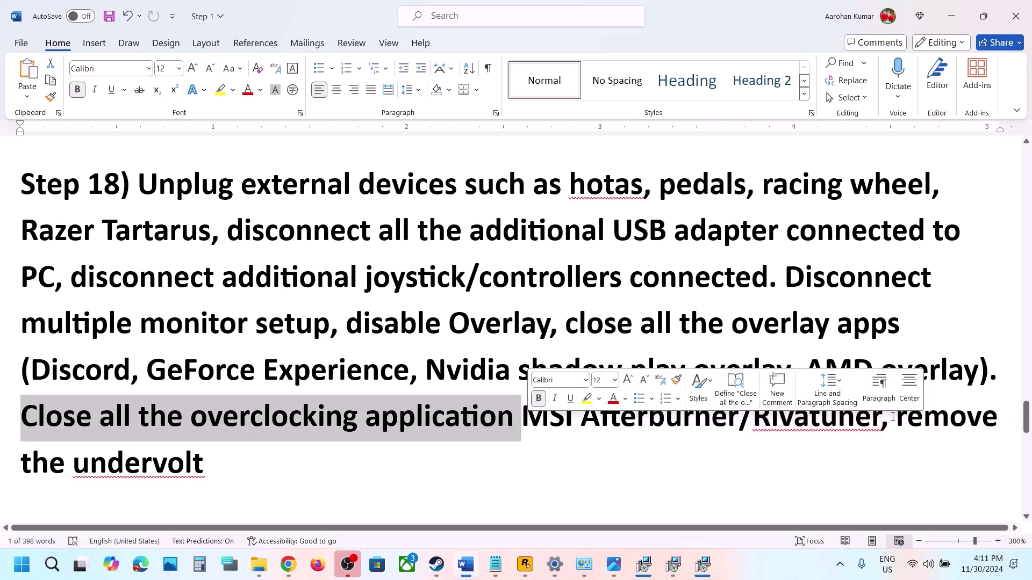
{"action": "left_click_drag", "start_coordinate": [896, 419], "coordinate": [218, 457]}
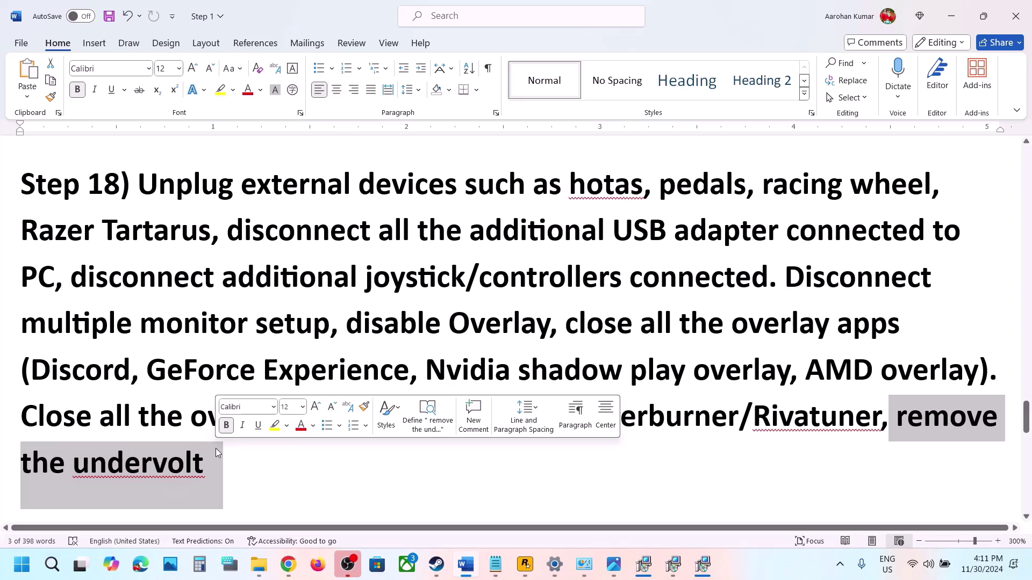
{"action": "left_click", "coordinate": [217, 448]}
Highlight "Update your Windows" in Step 19, switch to Windows Settings and check for updates in Windows Update.
{"action": "scroll", "coordinate": [217, 448], "scroll_direction": "down", "scroll_amount": 5}
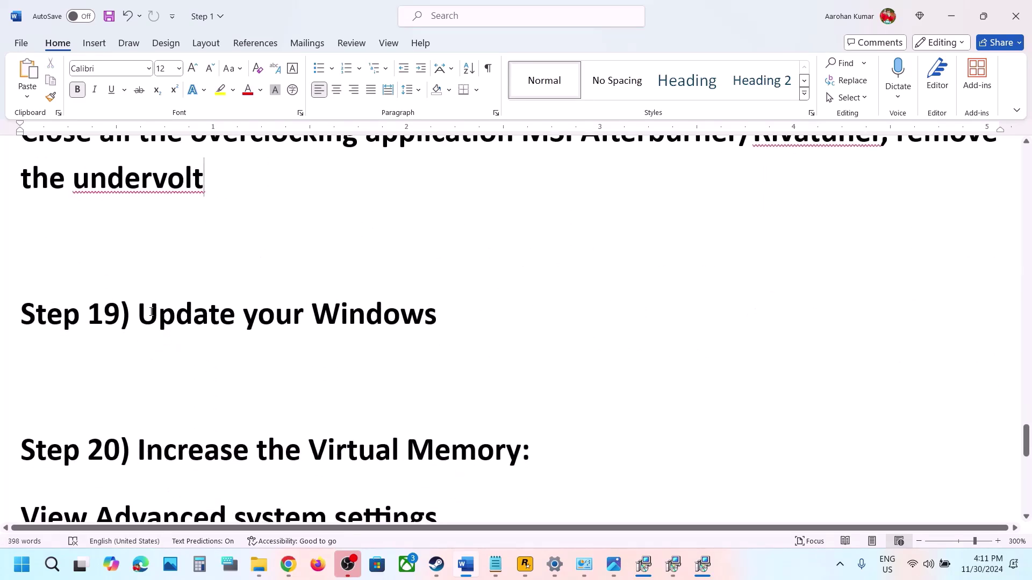
{"action": "left_click_drag", "start_coordinate": [152, 311], "coordinate": [455, 299]}
{"action": "key", "text": "alt+Tab"}
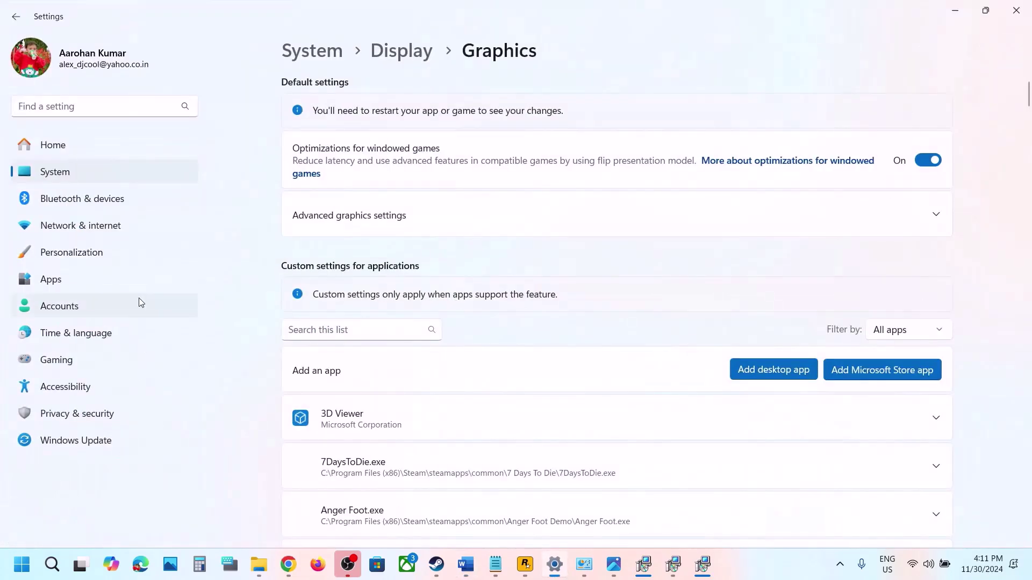
{"action": "left_click", "coordinate": [97, 441]}
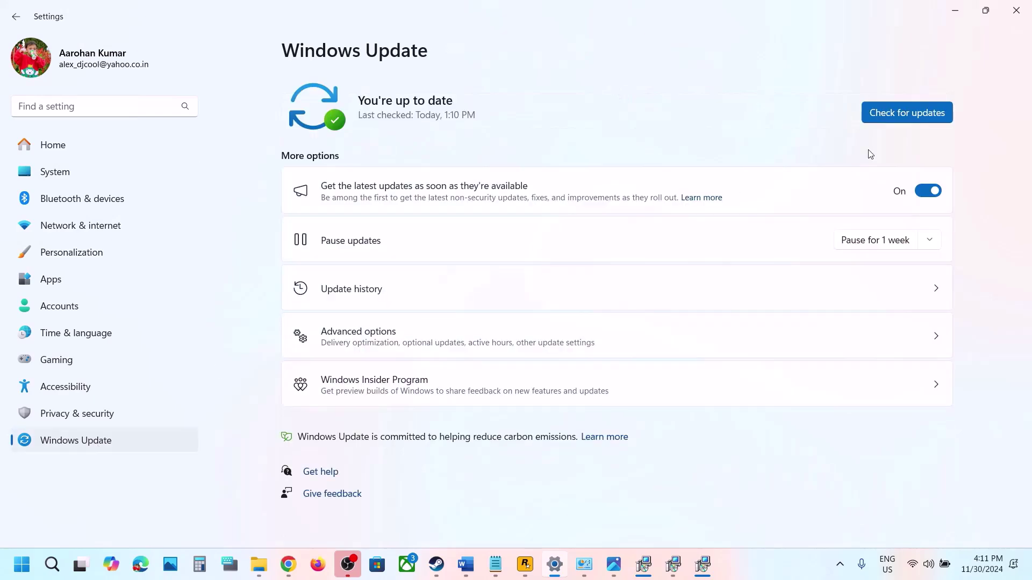
{"action": "left_click", "coordinate": [927, 115]}
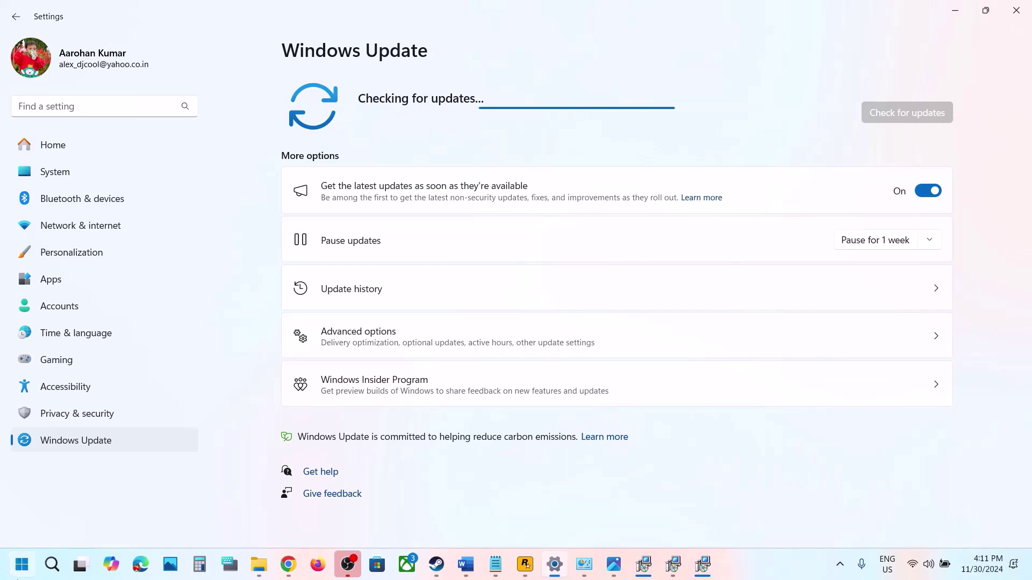
Show the Windows power options including Restart, and dismiss them without choosing one.
{"action": "left_click", "coordinate": [22, 565]}
{"action": "left_click", "coordinate": [391, 518]}
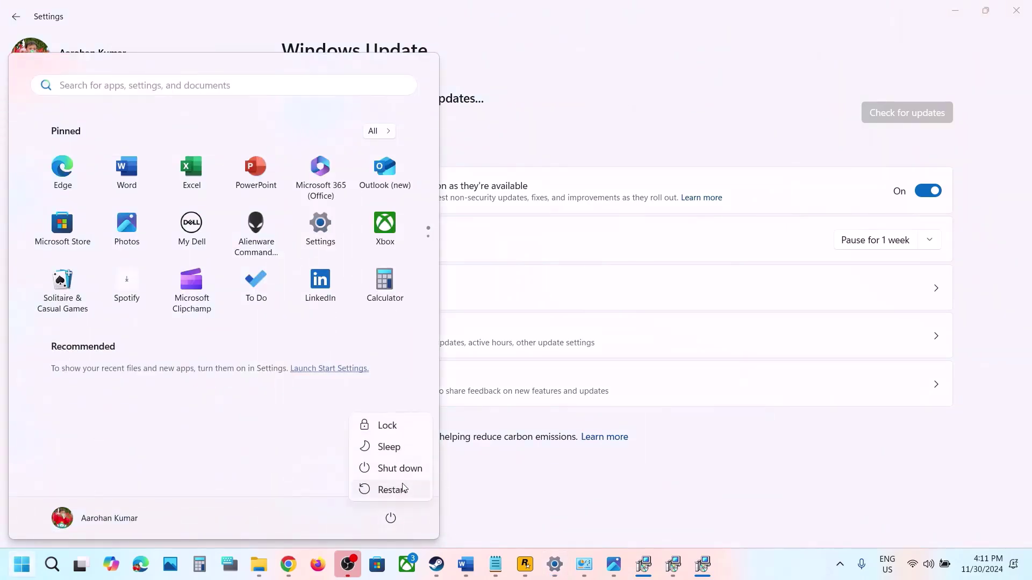
{"action": "left_click", "coordinate": [715, 472]}
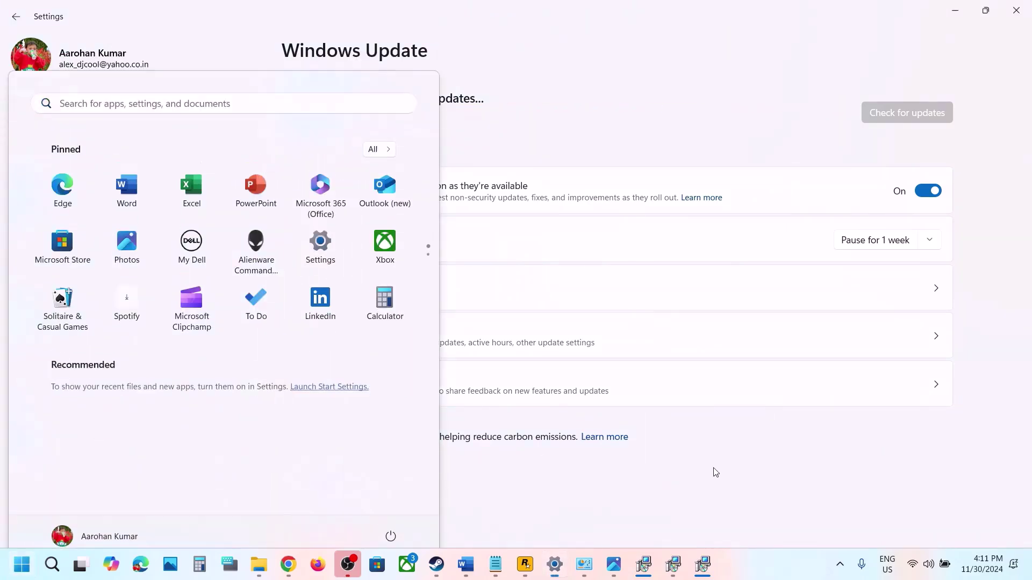
Copy "View Advanced system settings" from Step 20 of the Word document, search Windows for it and open the matching result.
{"action": "left_click", "coordinate": [472, 574]}
{"action": "scroll", "coordinate": [345, 404], "scroll_direction": "down", "scroll_amount": 4}
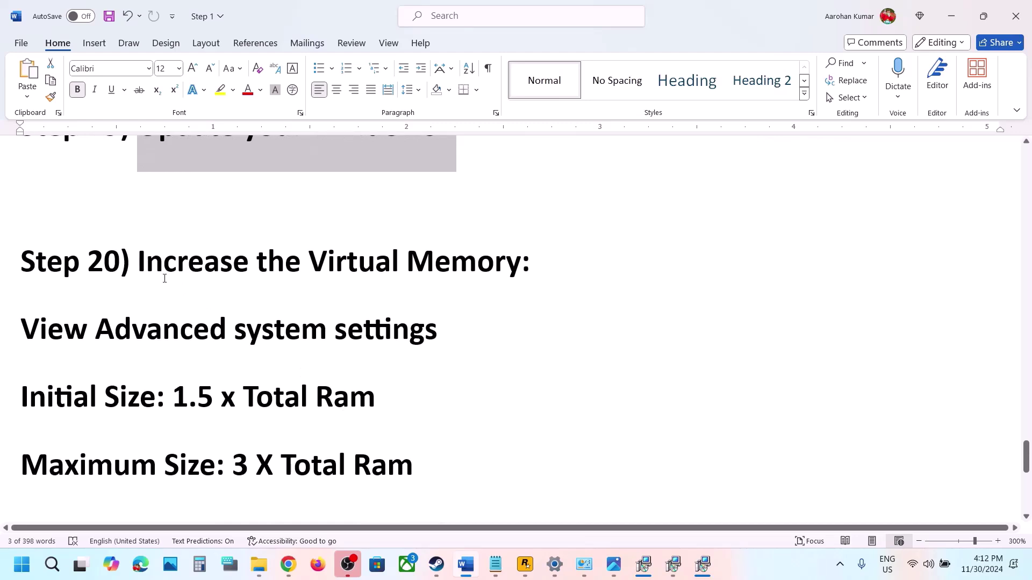
{"action": "left_click_drag", "start_coordinate": [159, 269], "coordinate": [519, 267]}
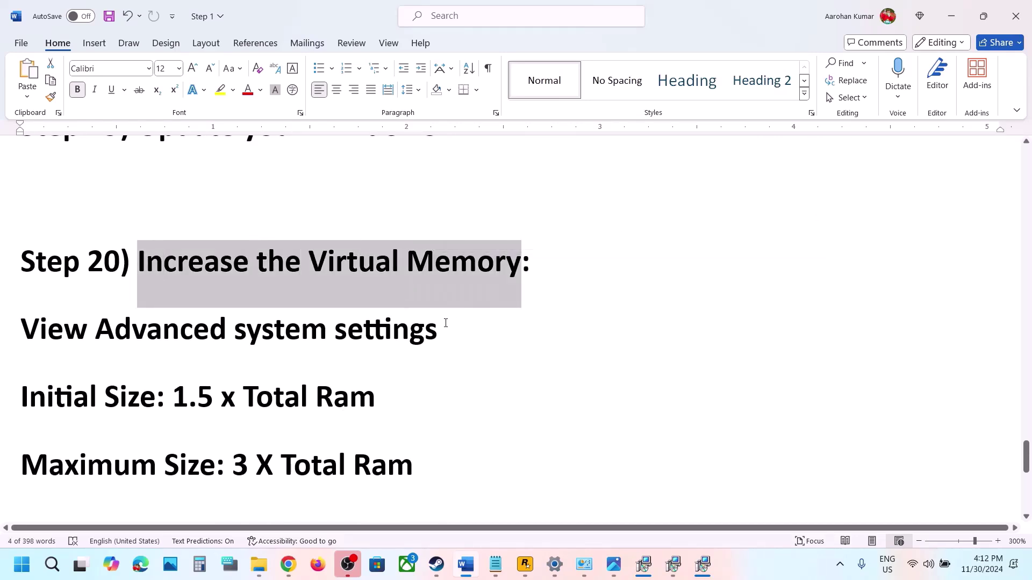
{"action": "left_click_drag", "start_coordinate": [445, 323], "coordinate": [63, 352]}
{"action": "key", "text": "ctrl+c"}
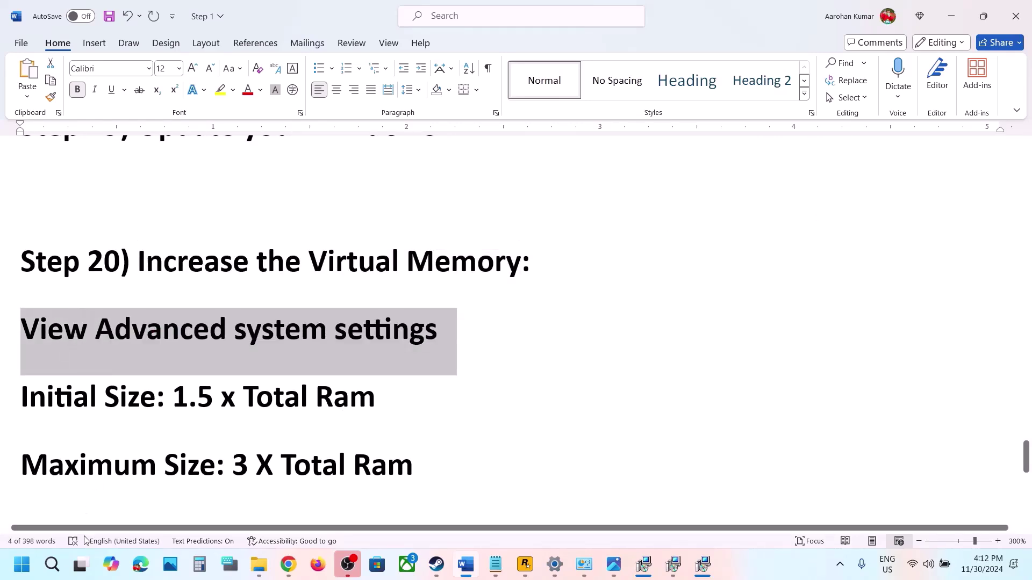
{"action": "left_click", "coordinate": [25, 573]}
{"action": "key", "text": "ctrl+v"}
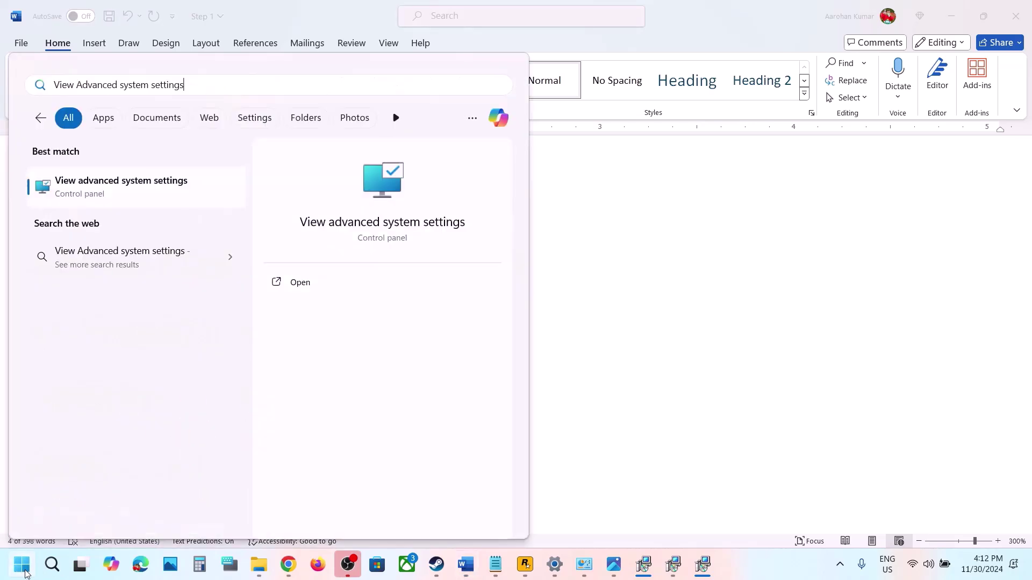
{"action": "left_click", "coordinate": [114, 194]}
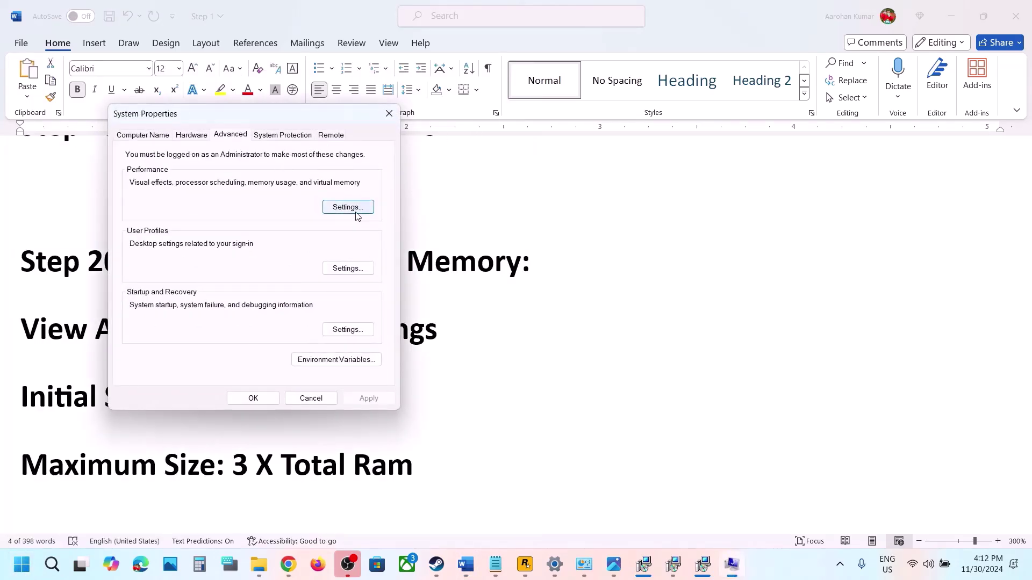
Open the Virtual Memory settings from the advanced Performance Options.
{"action": "left_click", "coordinate": [348, 207]}
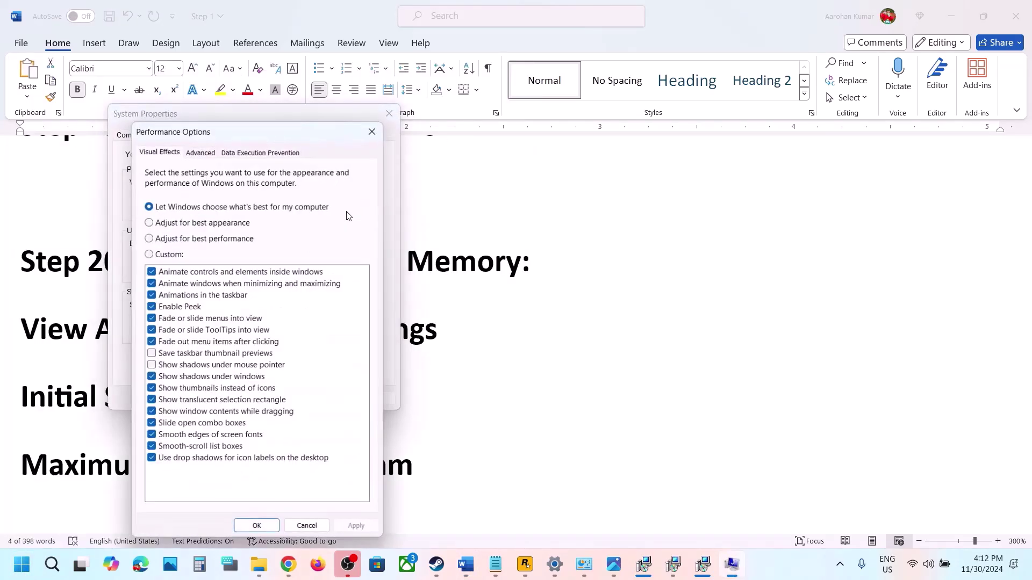
{"action": "left_click", "coordinate": [204, 154]}
{"action": "left_click", "coordinate": [337, 333]}
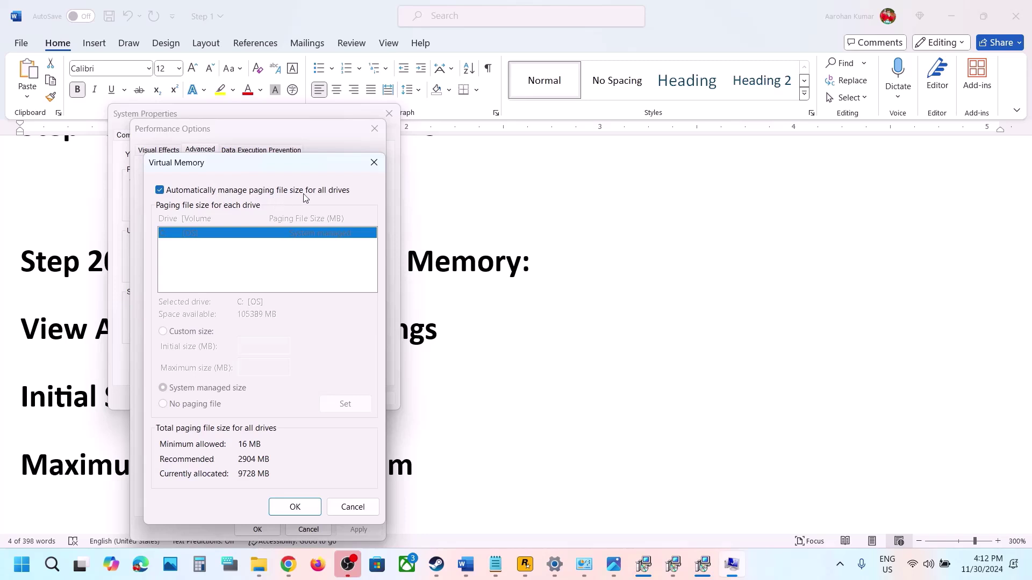
Turn automatic paging file management for all drives off and back on, accept the setting and dismiss the restart notice.
{"action": "left_click", "coordinate": [160, 190]}
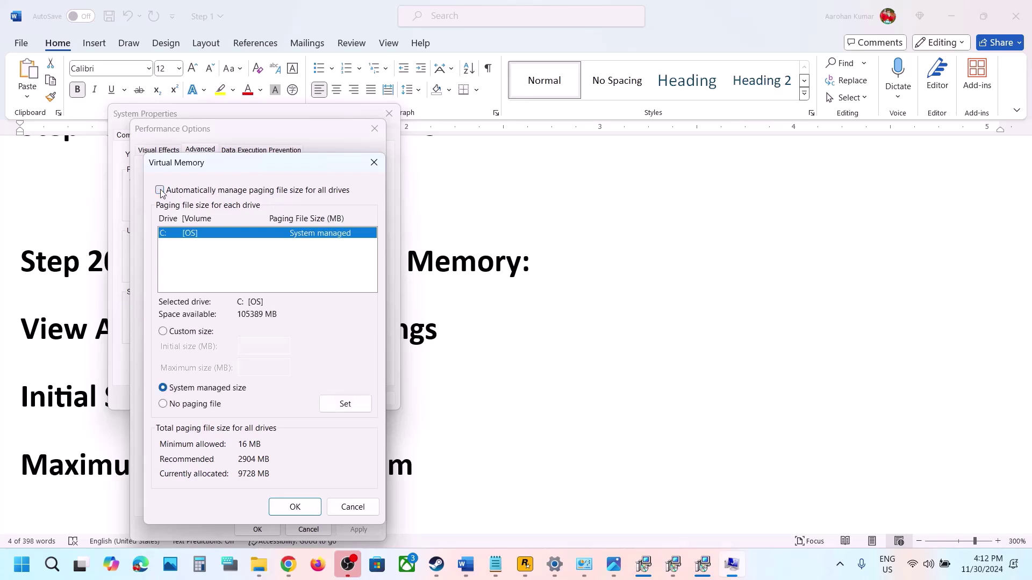
{"action": "left_click", "coordinate": [160, 190]}
{"action": "left_click", "coordinate": [295, 506]}
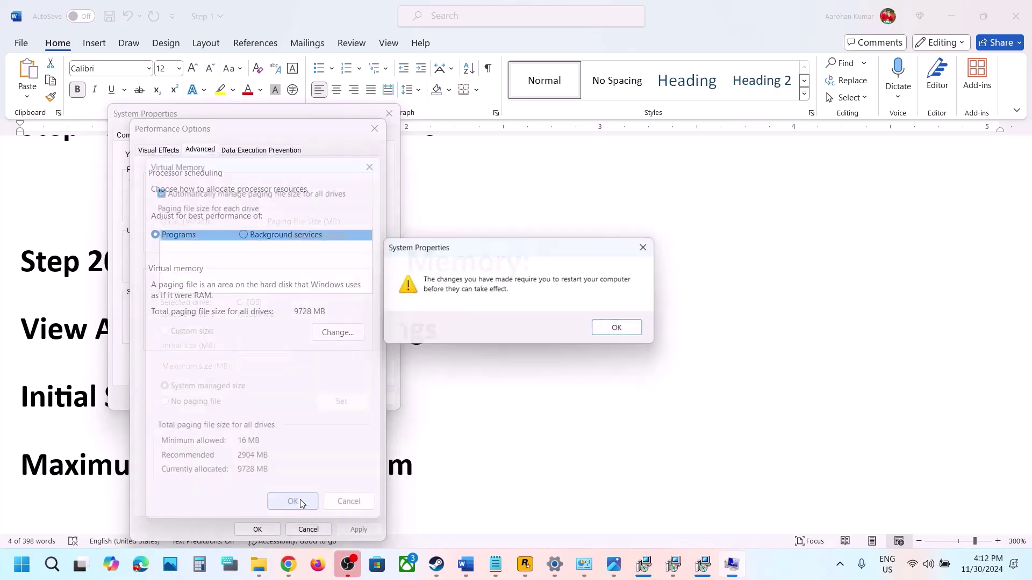
{"action": "left_click", "coordinate": [651, 245]}
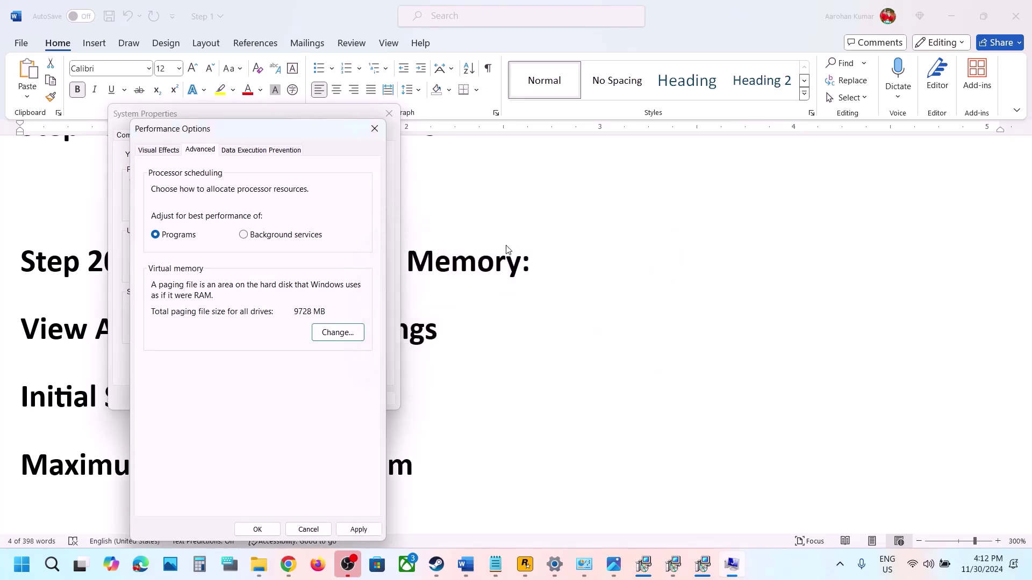
Turn off automatic paging file management and set drive C: to System managed size, accepting the change and closing the restart notice.
{"action": "left_click", "coordinate": [332, 337]}
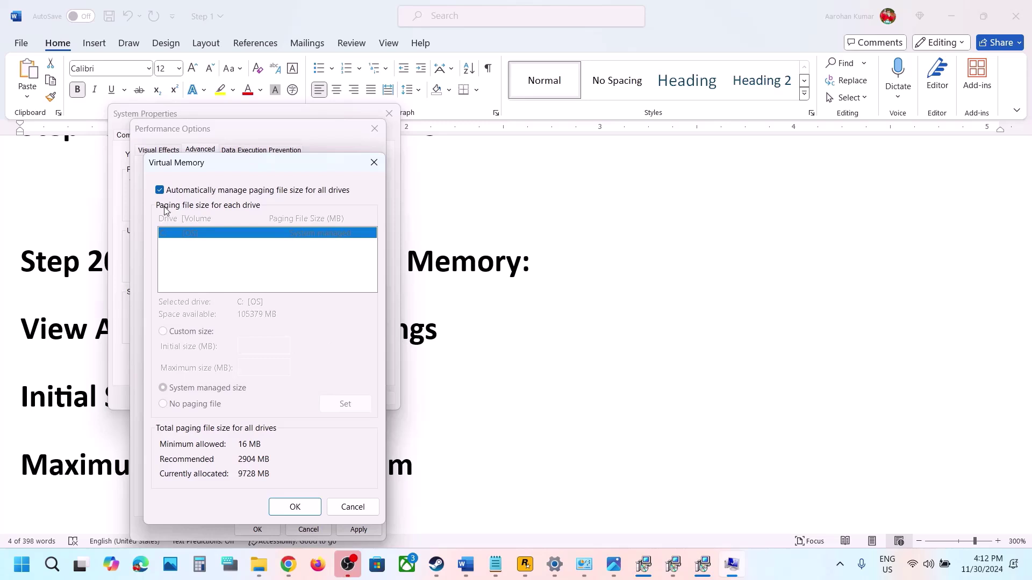
{"action": "left_click", "coordinate": [159, 191]}
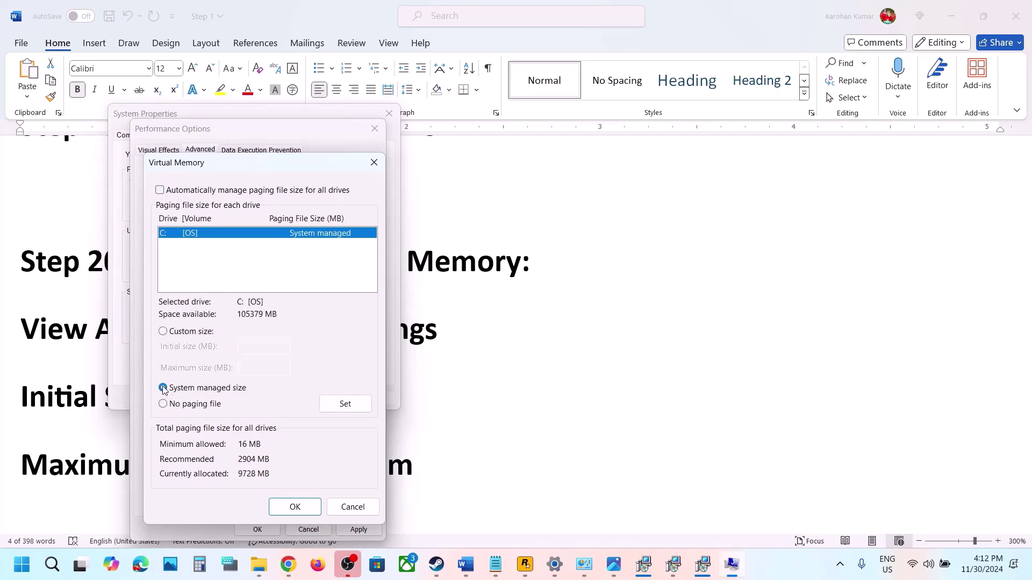
{"action": "left_click", "coordinate": [340, 407]}
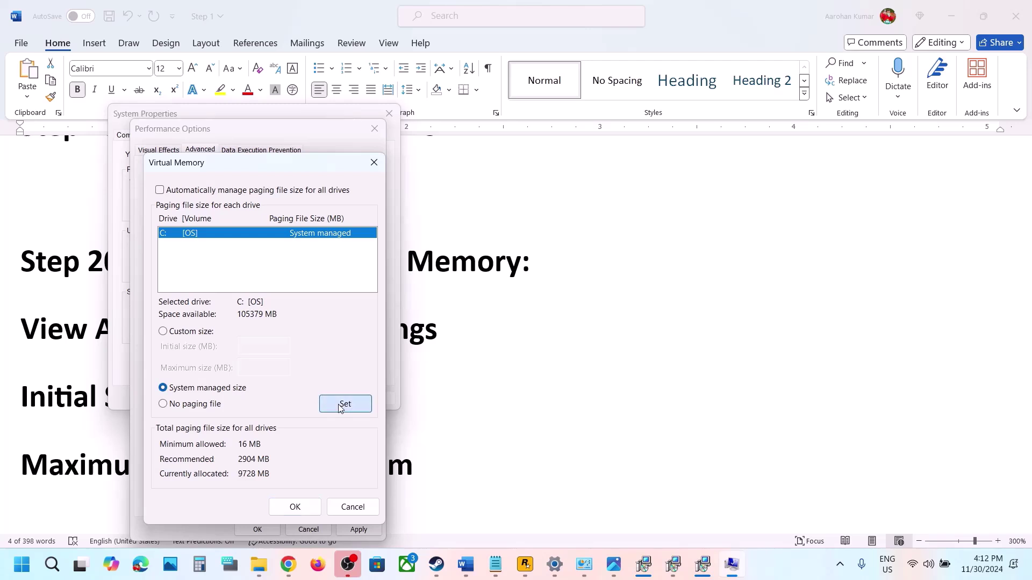
{"action": "left_click", "coordinate": [295, 507]}
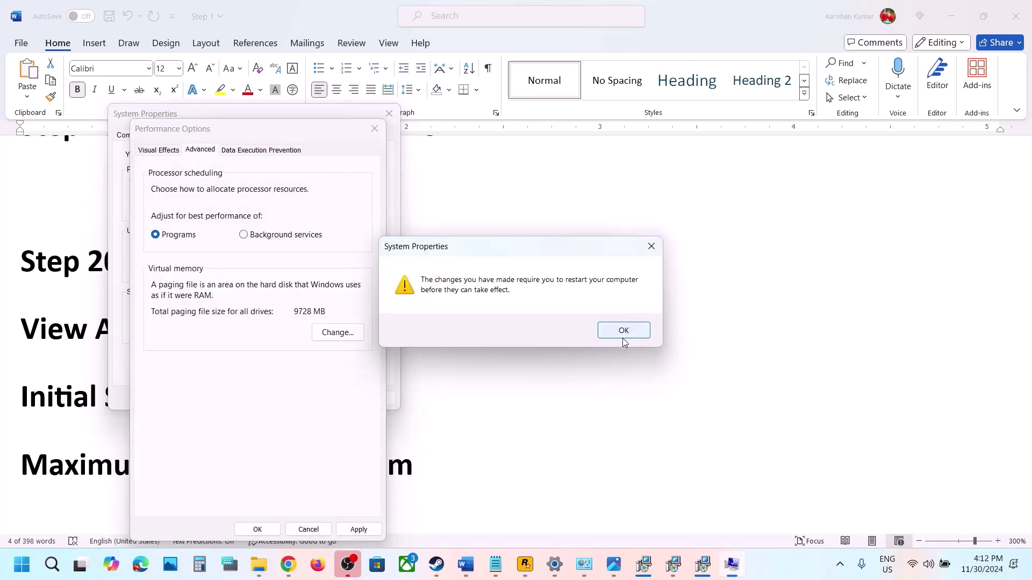
{"action": "left_click", "coordinate": [659, 243]}
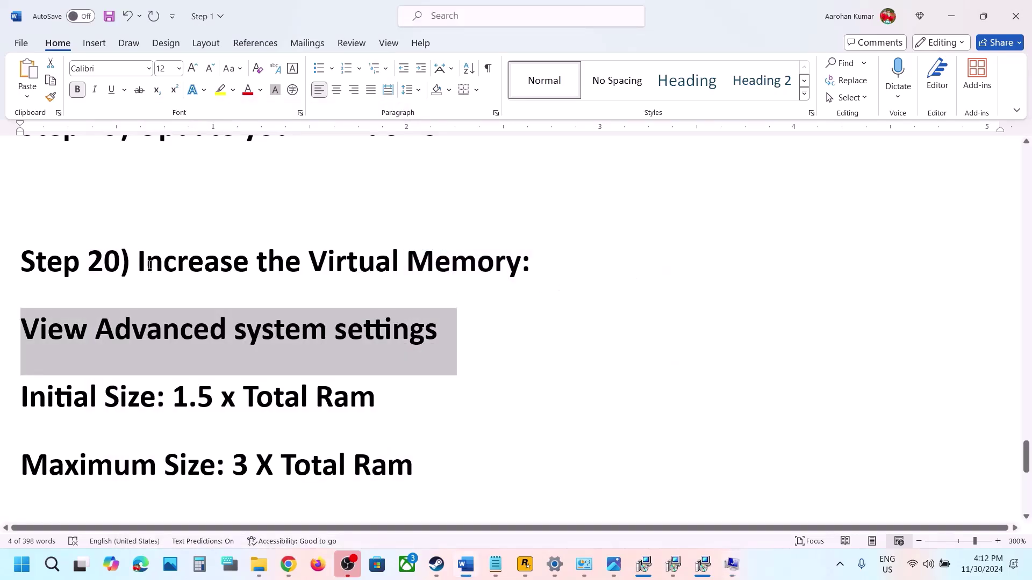
Highlight the Step 20 heading, copy "View Advanced system settings" from the Word document, search Windows for it and open the matching result.
{"action": "left_click_drag", "start_coordinate": [147, 264], "coordinate": [532, 263]}
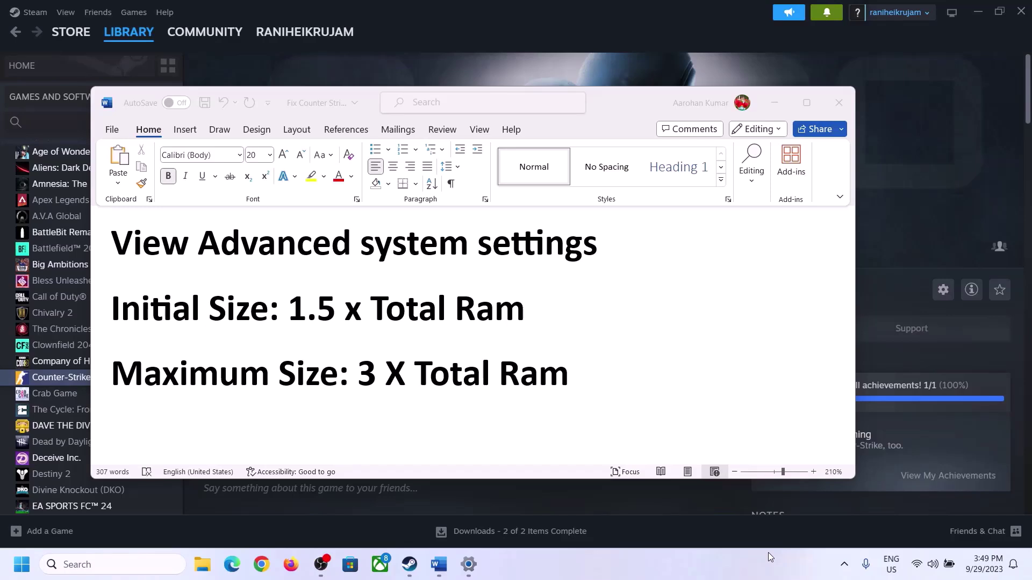
{"action": "left_click", "coordinate": [126, 248]}
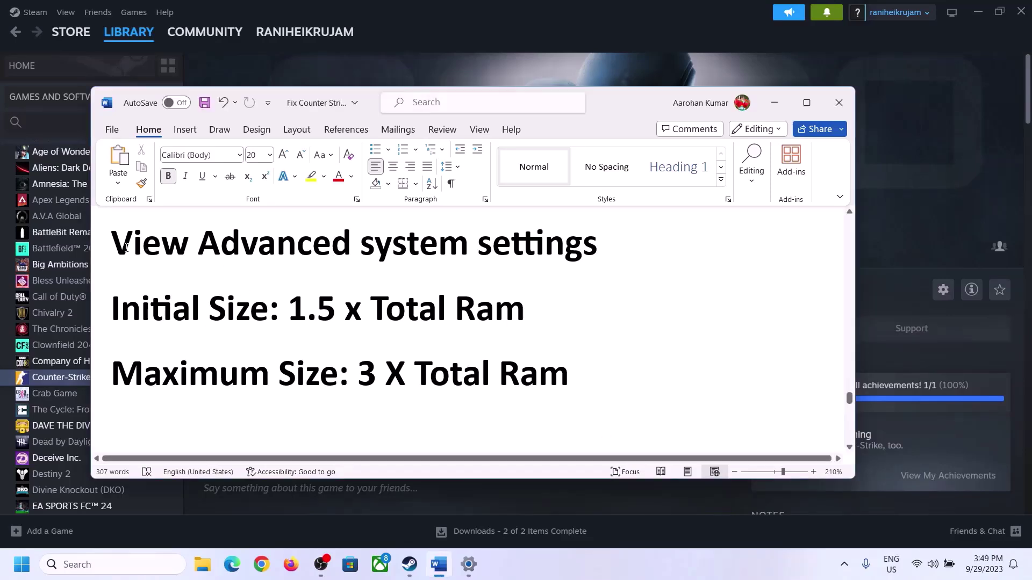
{"action": "left_click_drag", "start_coordinate": [133, 251], "coordinate": [574, 255]}
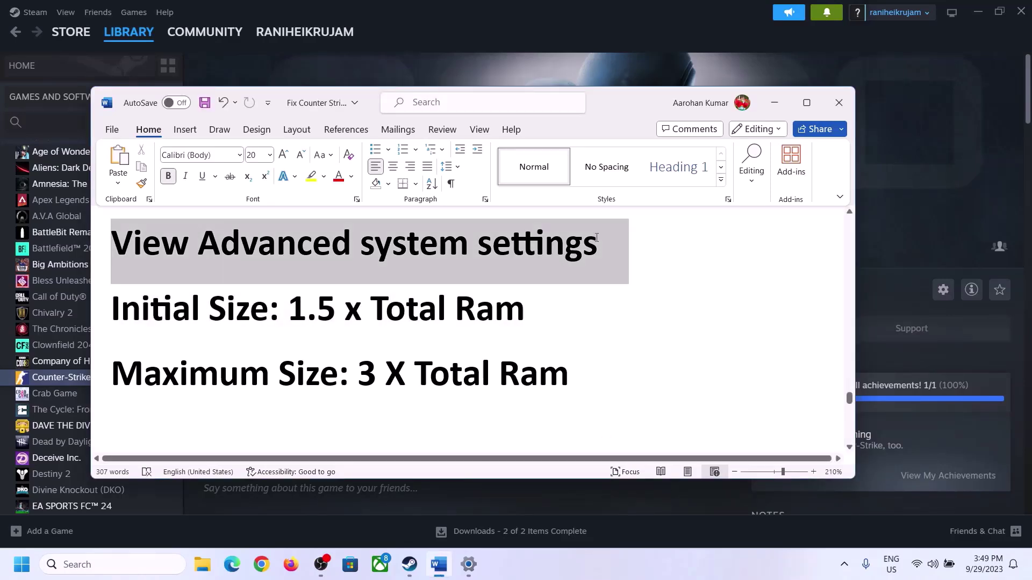
{"action": "key", "text": "ctrl+c"}
{"action": "left_click", "coordinate": [123, 564]}
{"action": "key", "text": "ctrl+v"}
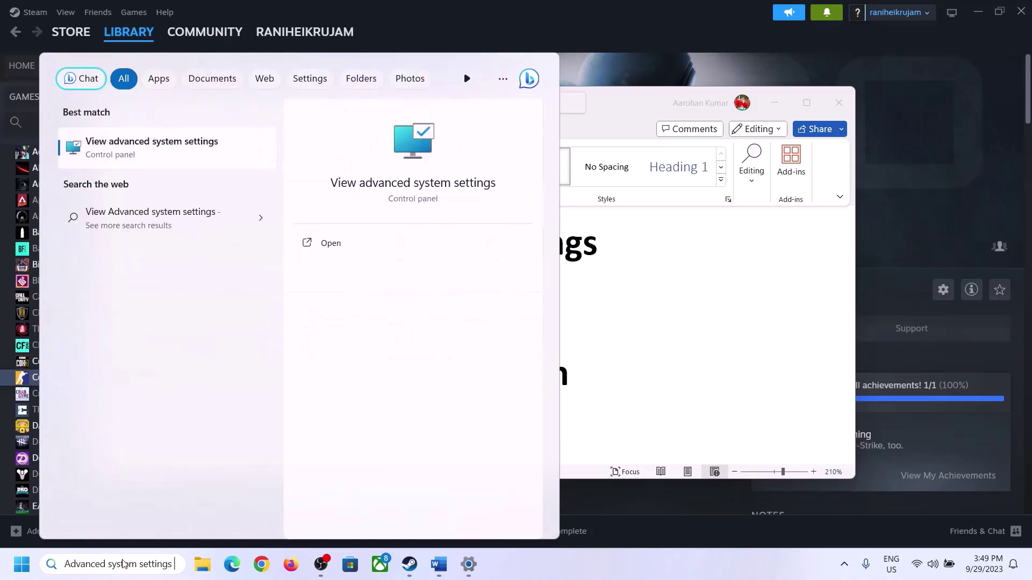
{"action": "left_click", "coordinate": [145, 148]}
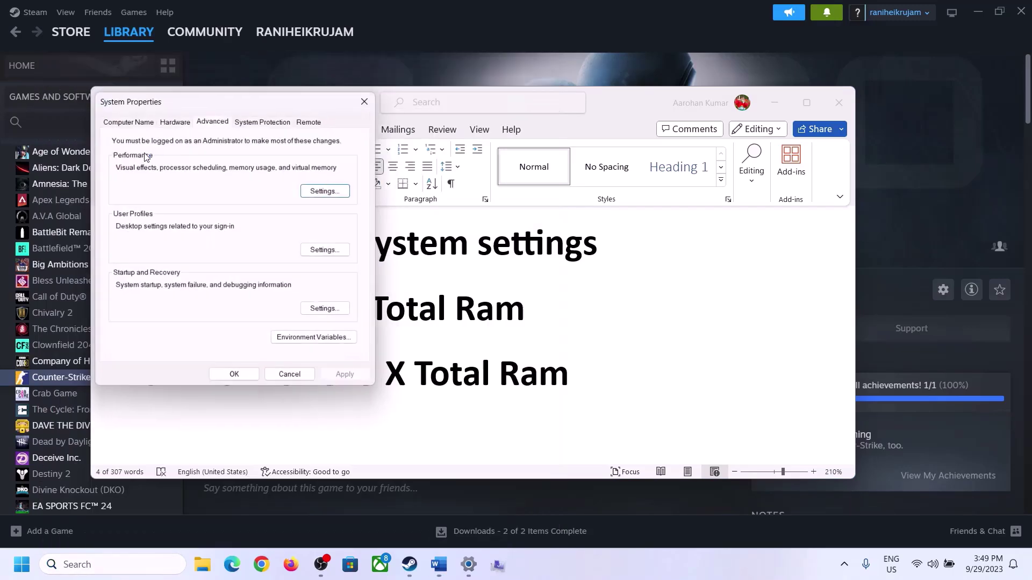
Move System Properties to the middle of the screen and open the Virtual Memory settings from the advanced Performance Options.
{"action": "left_click_drag", "start_coordinate": [215, 105], "coordinate": [463, 183]}
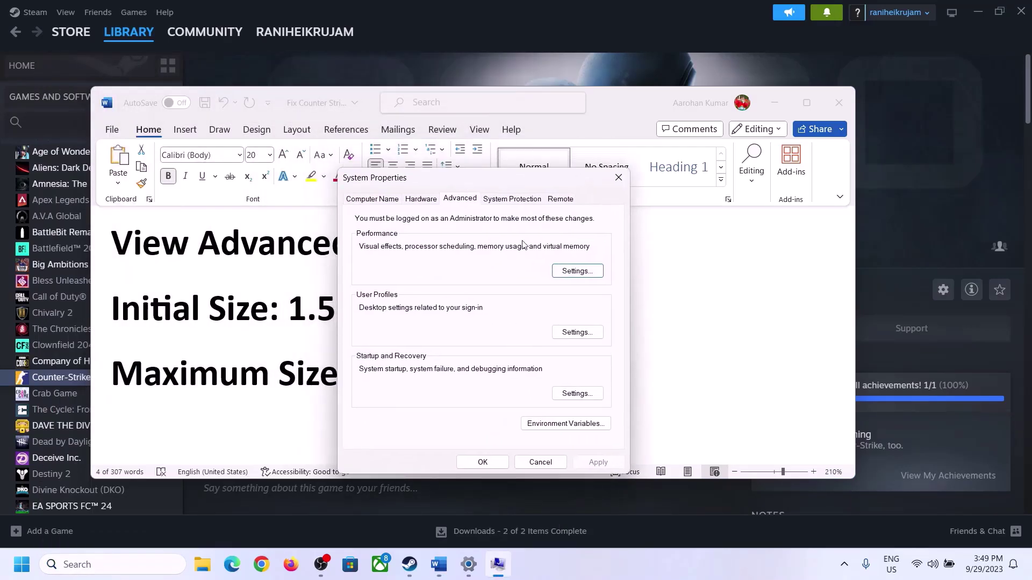
{"action": "left_click", "coordinate": [577, 272]}
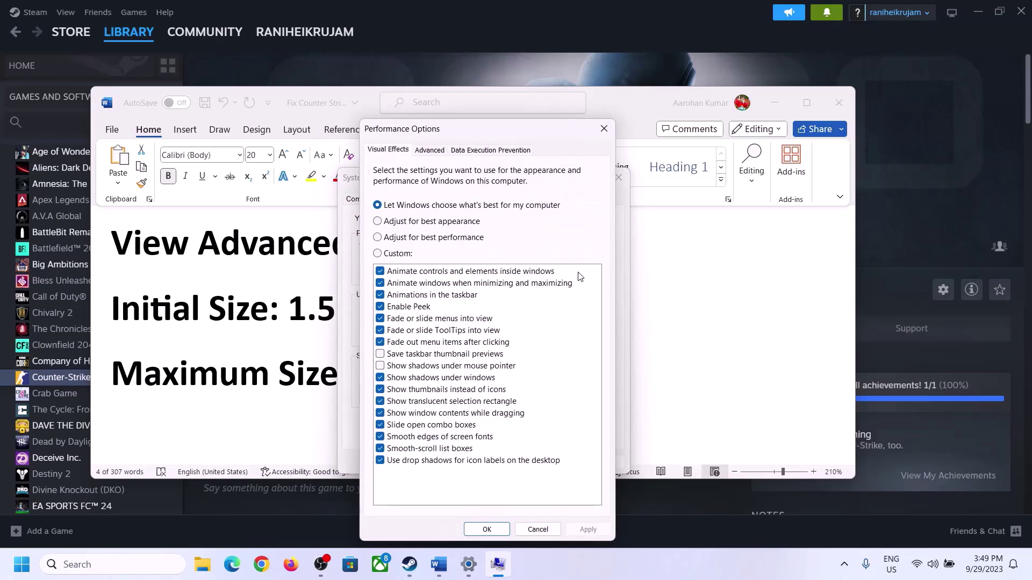
{"action": "left_click", "coordinate": [434, 153]}
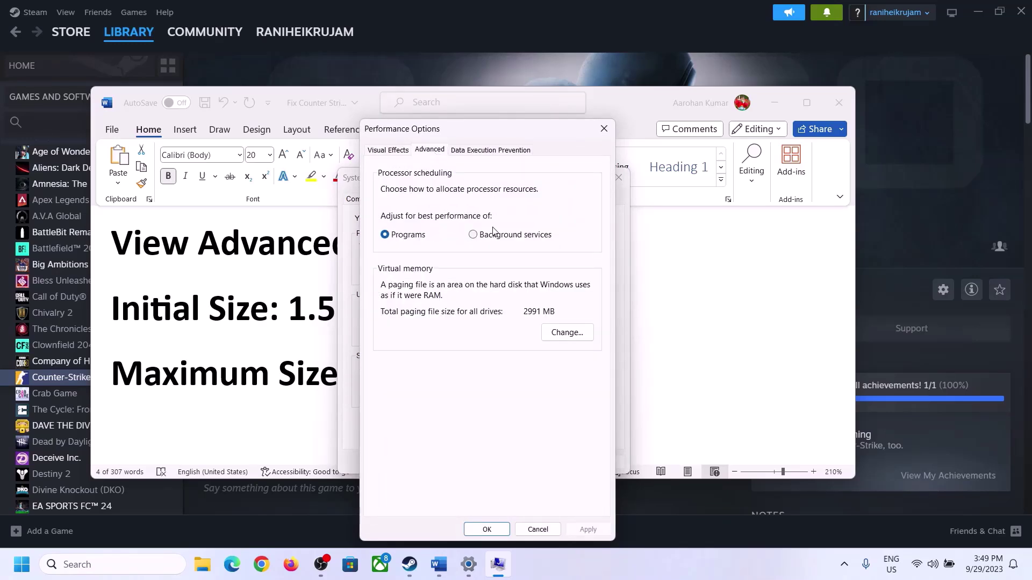
{"action": "left_click", "coordinate": [569, 333]}
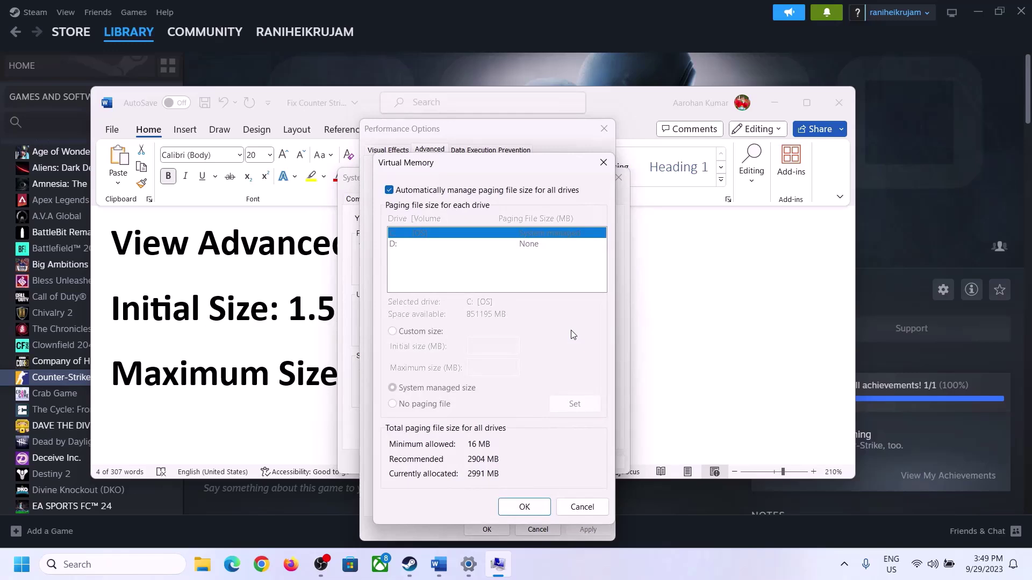
Turn off automatic paging file management, choose Custom size for drive C: and highlight "1.5 x Total Ram" in the Word document.
{"action": "left_click", "coordinate": [389, 191]}
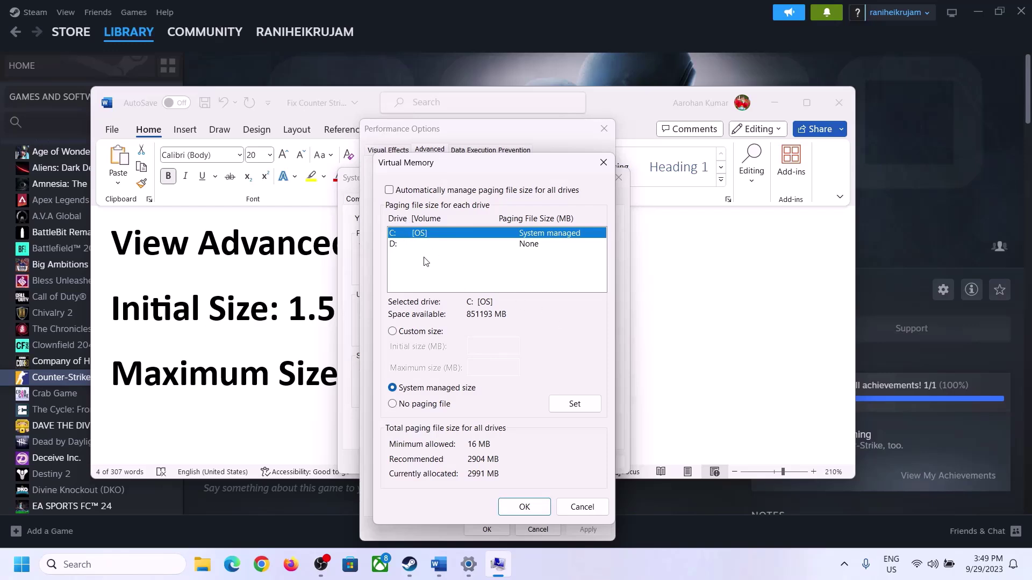
{"action": "left_click", "coordinate": [393, 332]}
{"action": "left_click", "coordinate": [495, 346]}
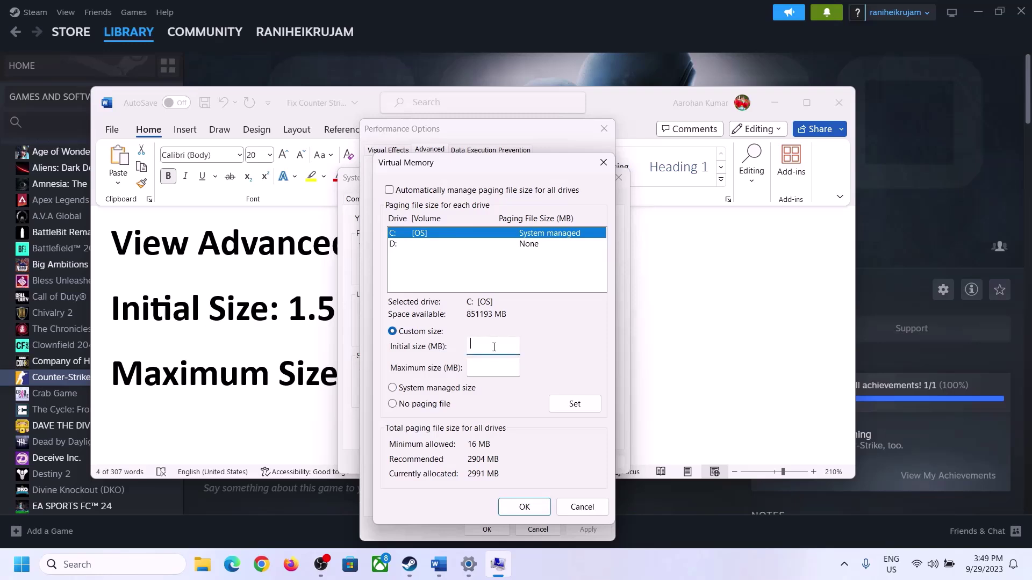
{"action": "left_click", "coordinate": [297, 309]}
{"action": "left_click_drag", "start_coordinate": [296, 309], "coordinate": [478, 322]}
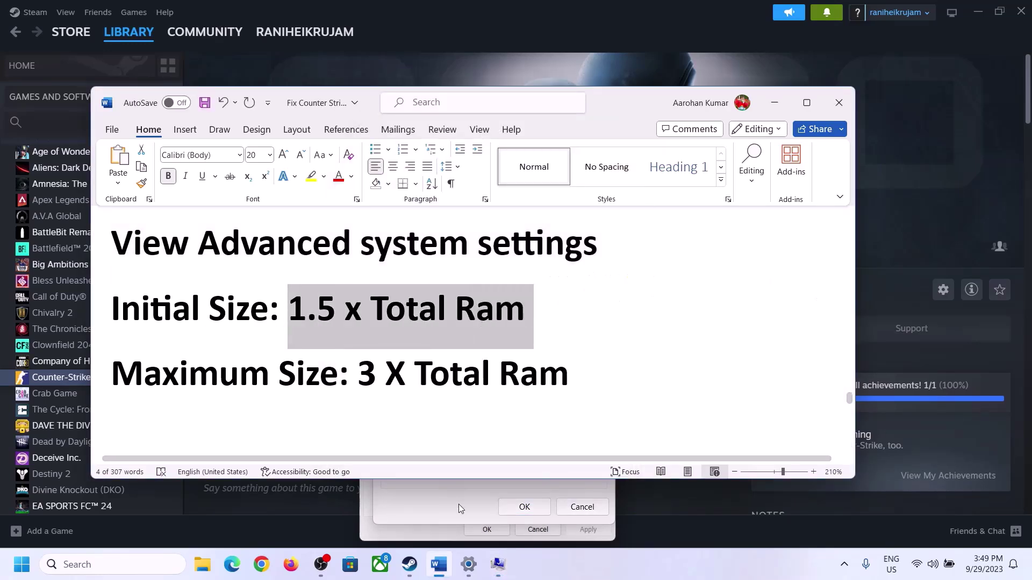
Look up the installed RAM on the System About page in Settings and return to the Virtual Memory settings.
{"action": "left_click", "coordinate": [468, 567]}
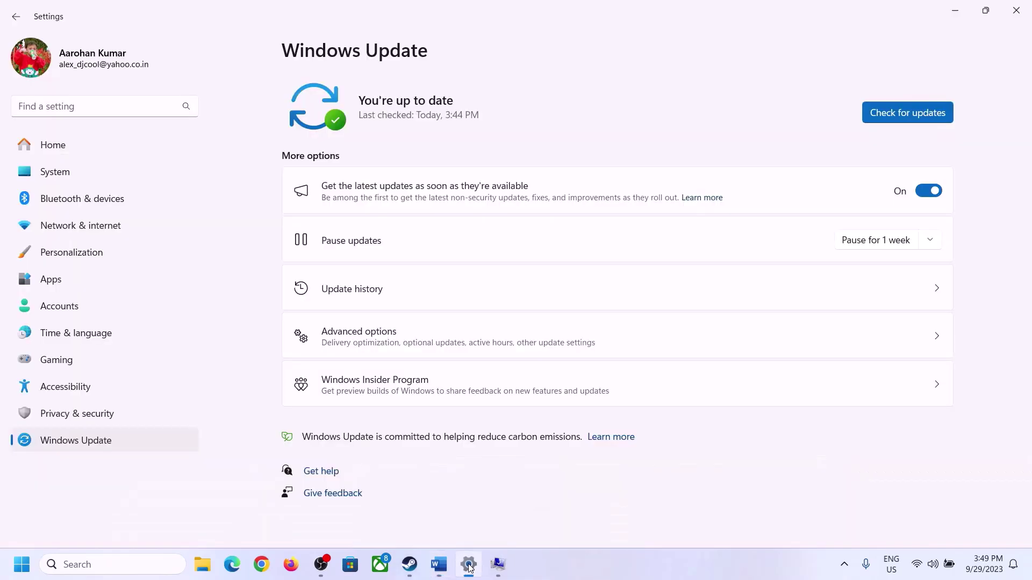
{"action": "left_click", "coordinate": [51, 172]}
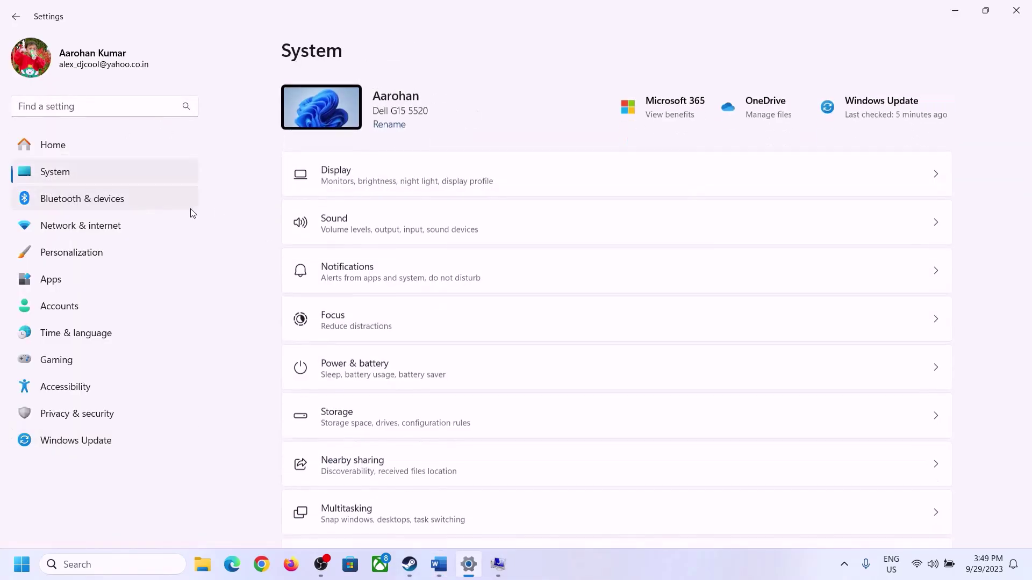
{"action": "scroll", "coordinate": [380, 387], "scroll_direction": "down", "scroll_amount": 5}
{"action": "scroll", "coordinate": [380, 387], "scroll_direction": "down", "scroll_amount": 3}
{"action": "left_click", "coordinate": [340, 508]}
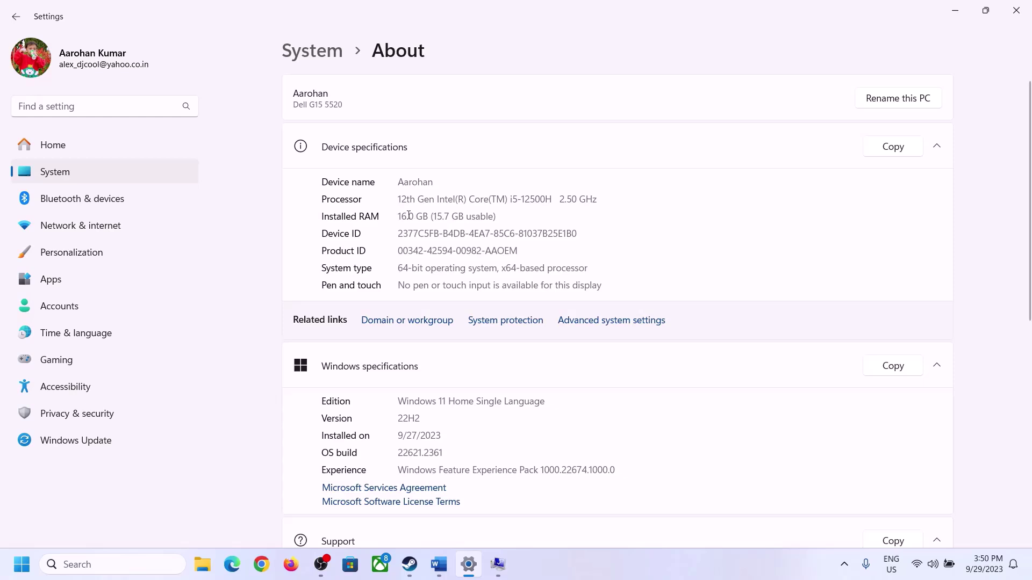
{"action": "left_click_drag", "start_coordinate": [407, 215], "coordinate": [396, 216]}
{"action": "left_click", "coordinate": [406, 216]}
{"action": "left_click_drag", "start_coordinate": [406, 215], "coordinate": [396, 216]}
{"action": "left_click", "coordinate": [498, 564]}
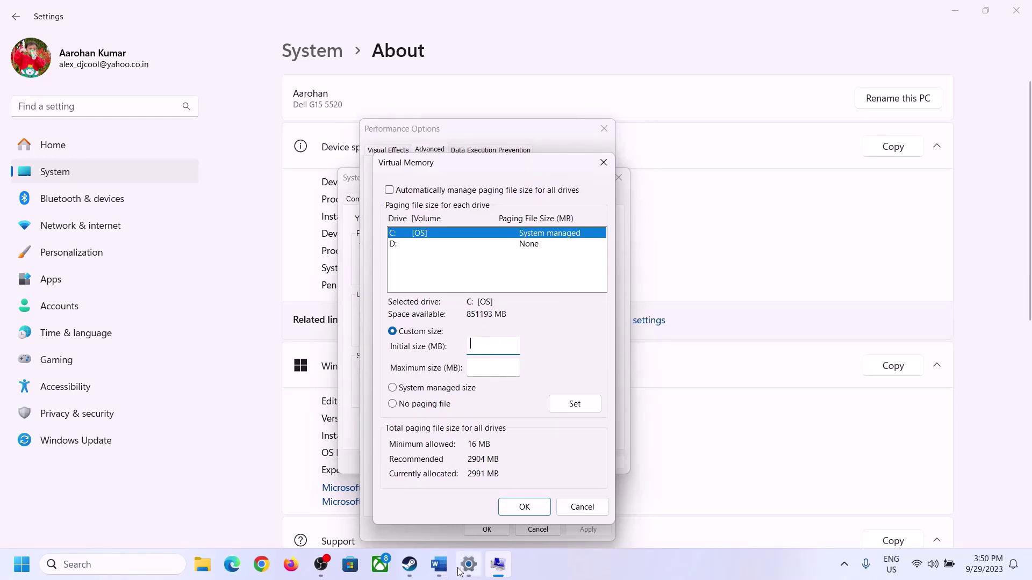
Launch Calculator with the Run command "calc", place it beside the Virtual Memory settings and check the initial size formula in Word.
{"action": "mouse_move", "coordinate": [468, 564]}
{"action": "key", "text": "super+r"}
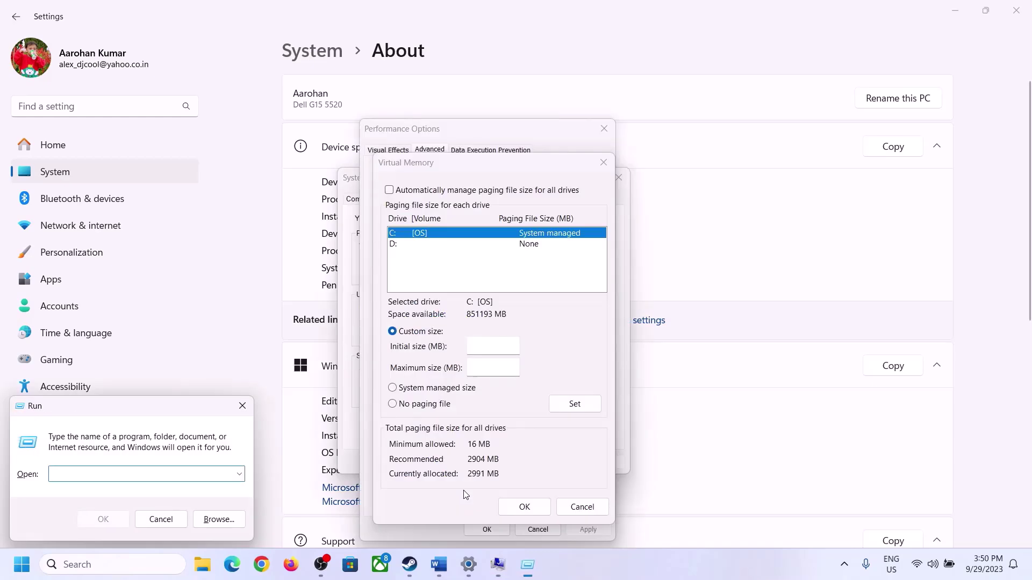
{"action": "type", "text": "cal"}
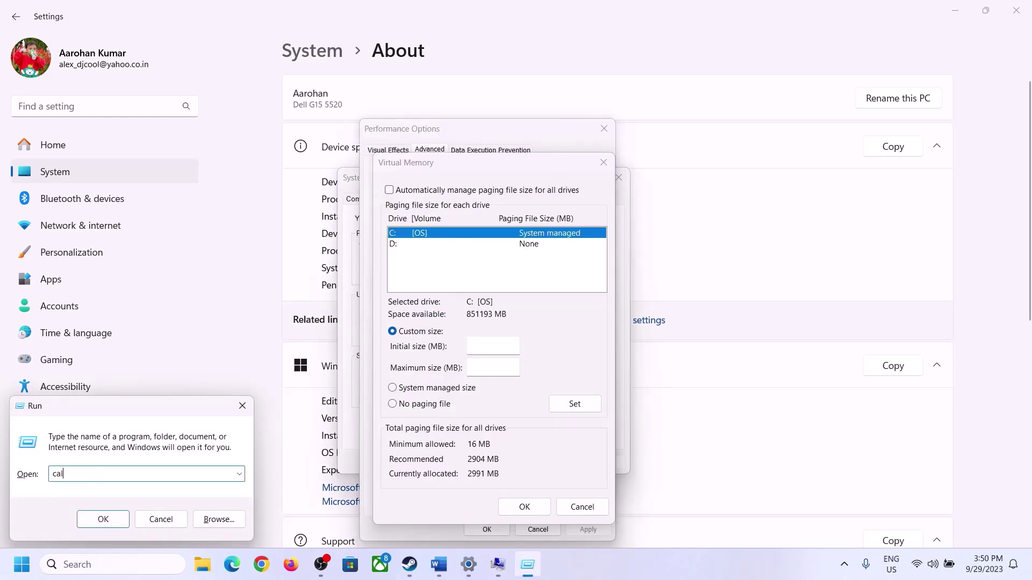
{"action": "type", "text": "c"}
{"action": "left_click", "coordinate": [100, 518]}
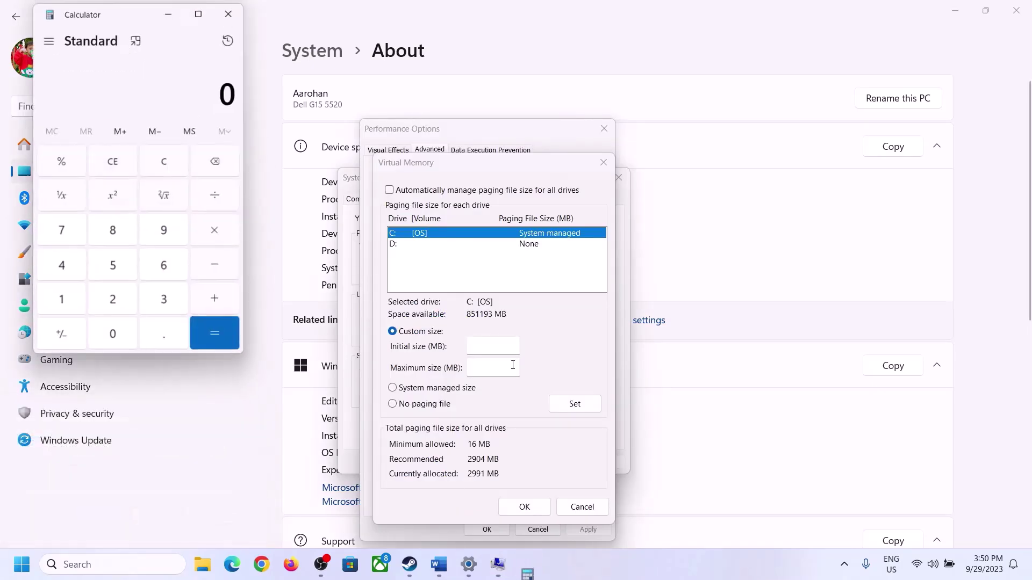
{"action": "left_click_drag", "start_coordinate": [127, 15], "coordinate": [752, 172]}
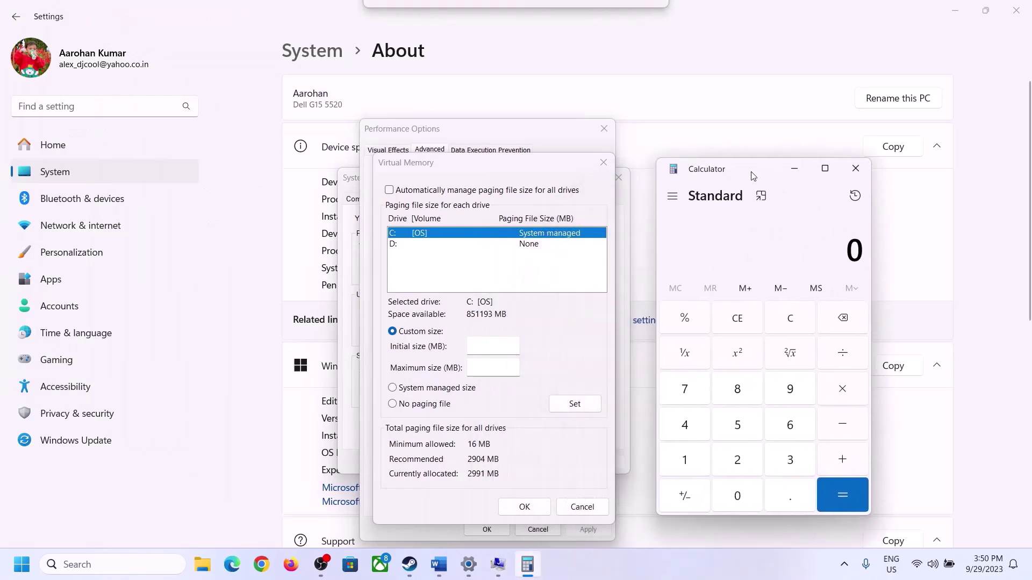
{"action": "left_click", "coordinate": [439, 564]}
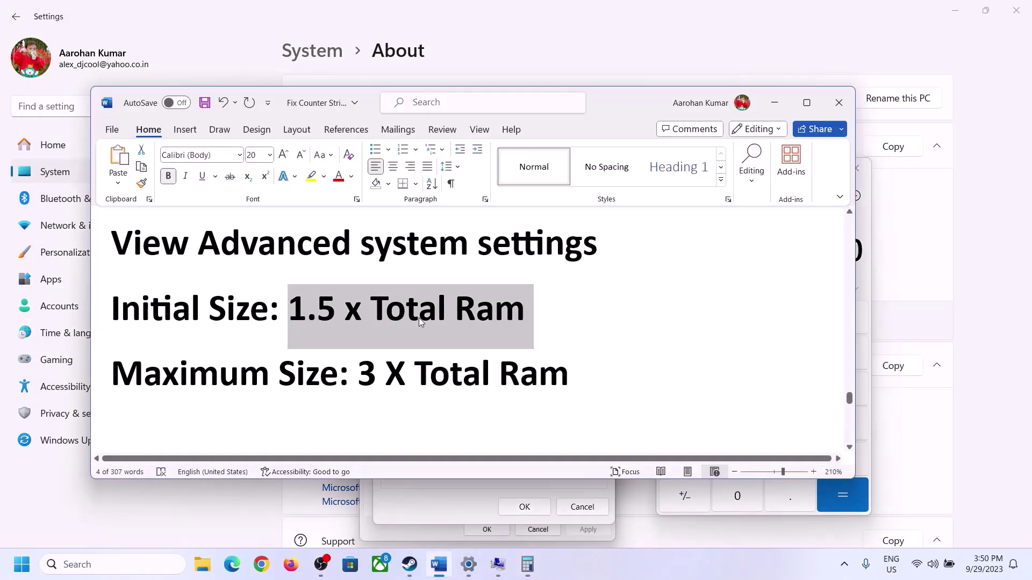
{"action": "left_click", "coordinate": [527, 564]}
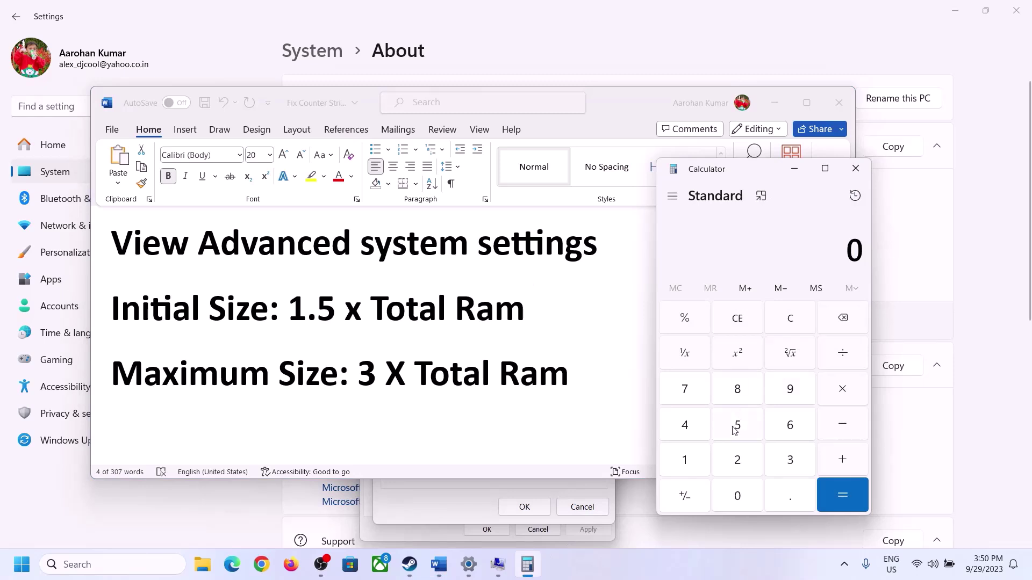
{"action": "left_click", "coordinate": [685, 462]}
{"action": "left_click", "coordinate": [786, 431]}
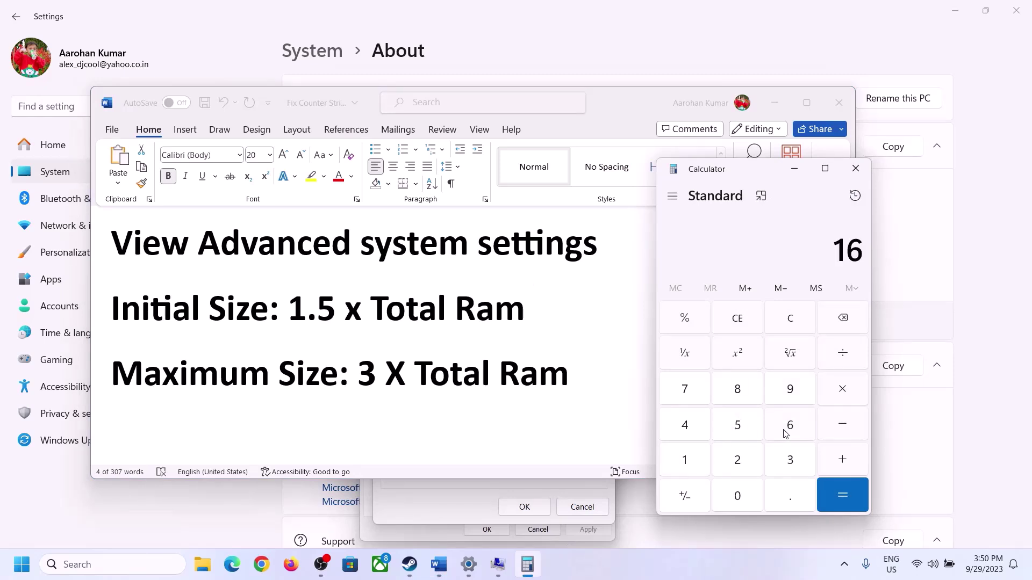
{"action": "left_click", "coordinate": [793, 329]}
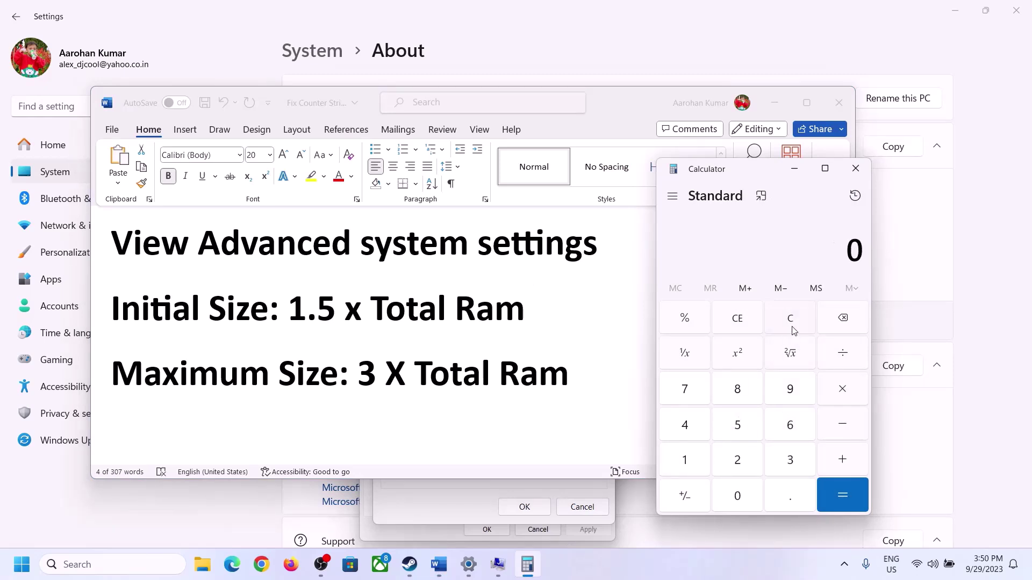
Calculate 16 × 1024 in Calculator to convert the installed RAM to megabytes.
{"action": "left_click", "coordinate": [693, 462]}
{"action": "left_click", "coordinate": [773, 433]}
{"action": "left_click", "coordinate": [842, 399]}
{"action": "left_click", "coordinate": [684, 465]}
{"action": "left_click", "coordinate": [747, 502]}
{"action": "left_click", "coordinate": [716, 449]}
{"action": "left_click", "coordinate": [694, 436]}
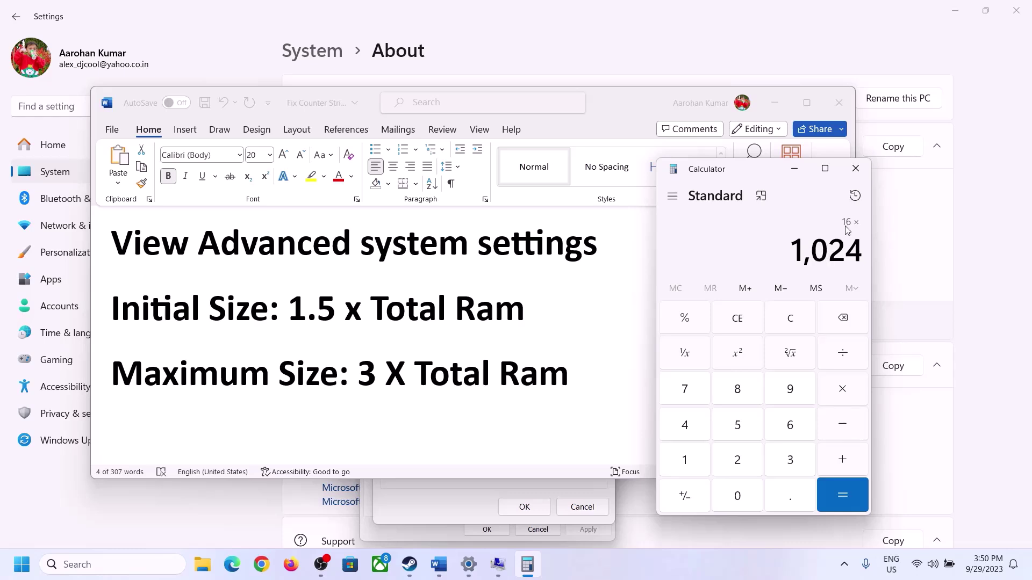
{"action": "left_click", "coordinate": [842, 495]}
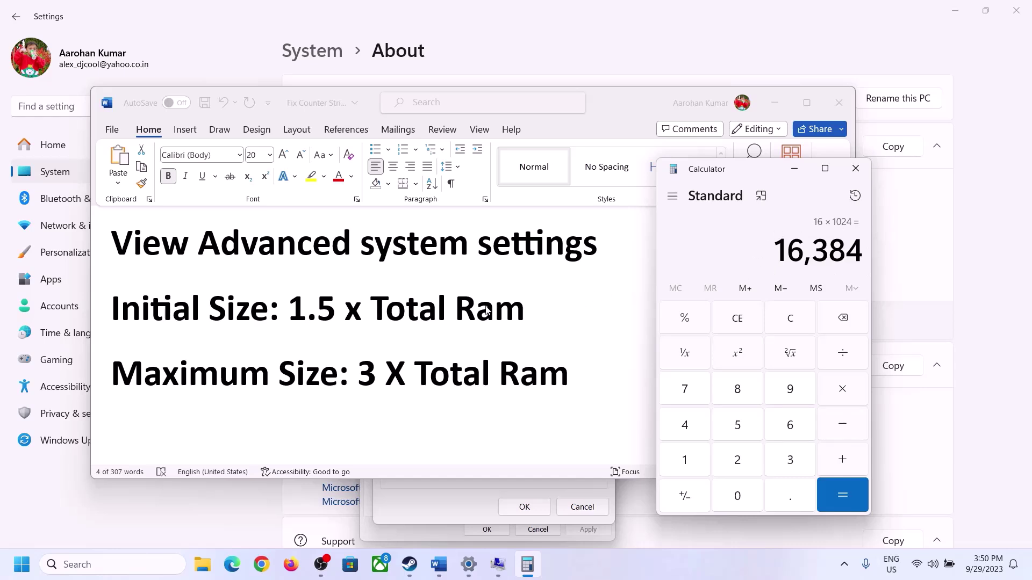
Multiply the calculated RAM amount by 1.5 for the initial paging file size.
{"action": "left_click", "coordinate": [845, 394]}
{"action": "left_click", "coordinate": [699, 463]}
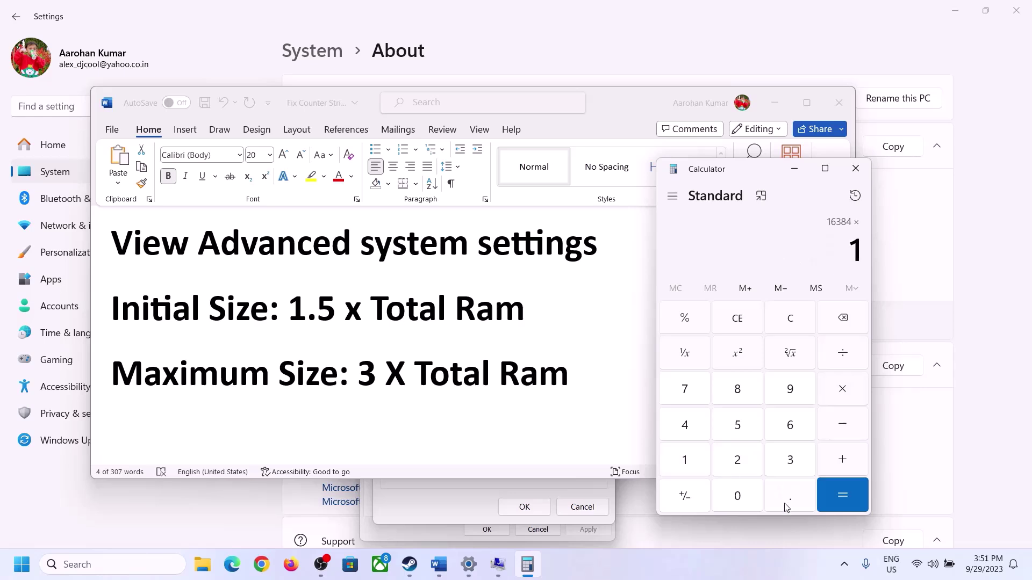
{"action": "left_click", "coordinate": [787, 497]}
{"action": "left_click", "coordinate": [750, 436]}
{"action": "left_click", "coordinate": [841, 491]}
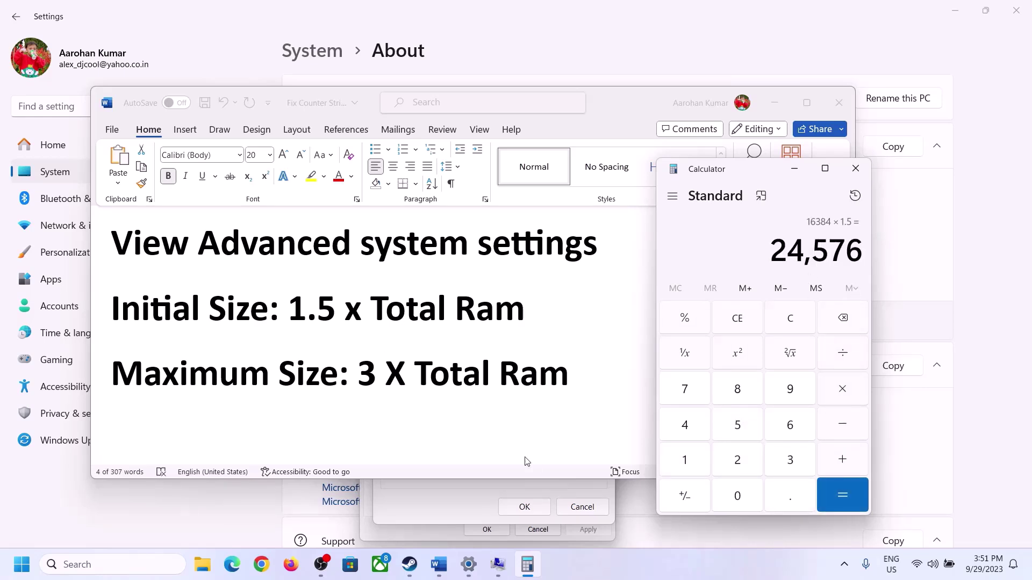
Set the custom initial size for drive C: to 24576 MB and go to the maximum size.
{"action": "left_click", "coordinate": [455, 502]}
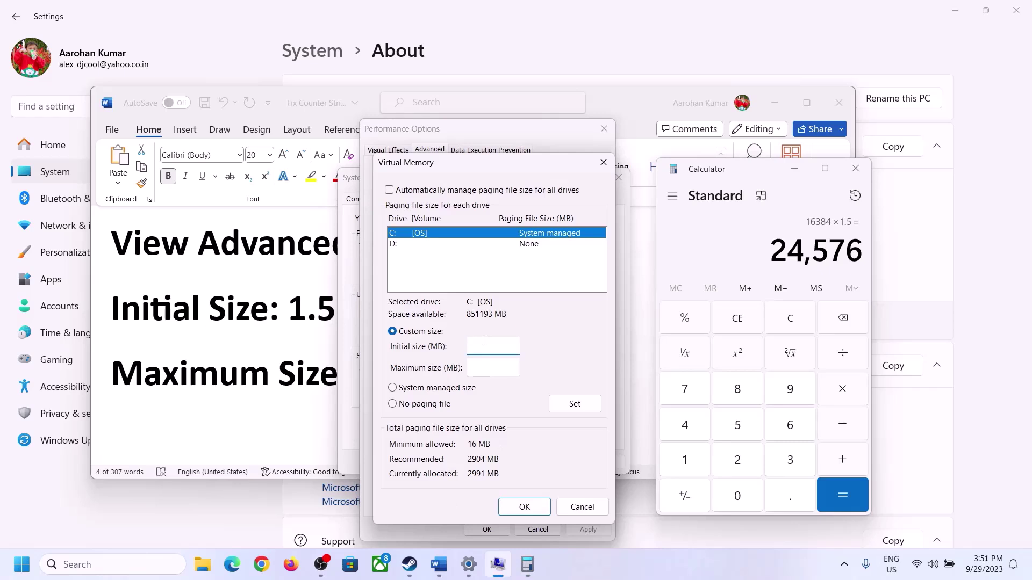
{"action": "type", "text": "24576"}
{"action": "left_click", "coordinate": [516, 367]}
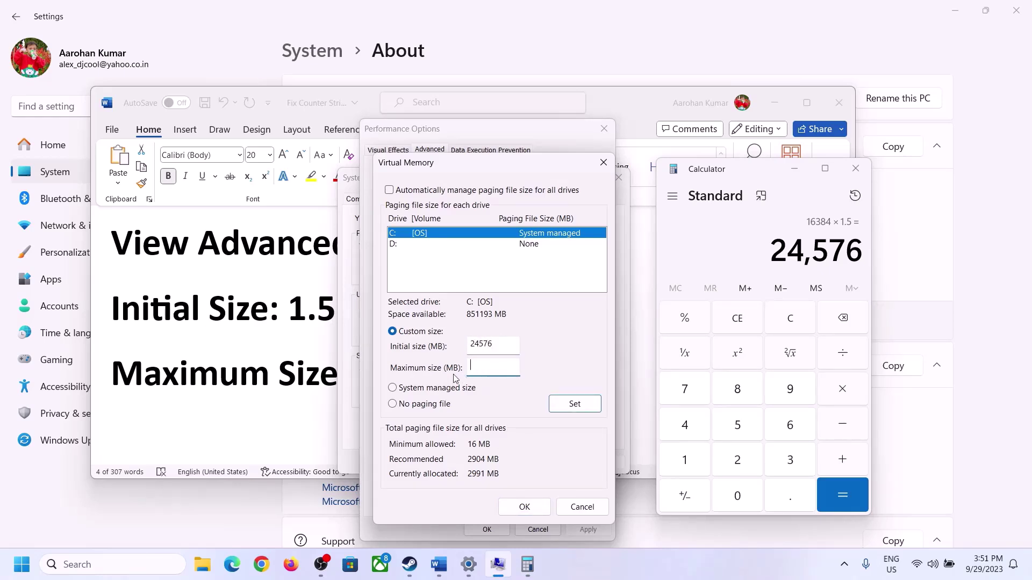
Check the maximum size formula in the Word guide and clear the previous result in Calculator.
{"action": "key", "text": "alt+Tab"}
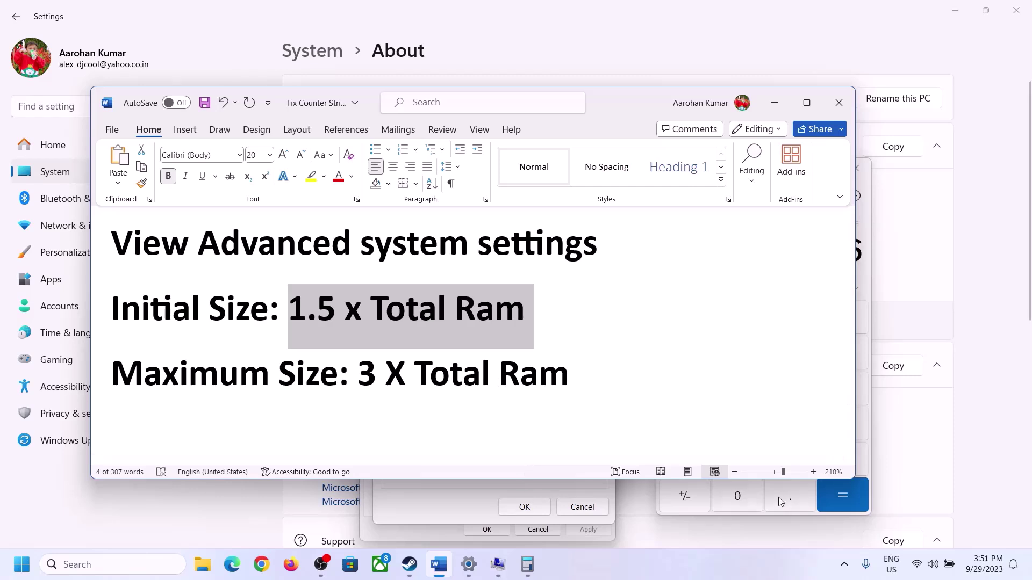
{"action": "left_click", "coordinate": [866, 278]}
{"action": "left_click", "coordinate": [800, 317]}
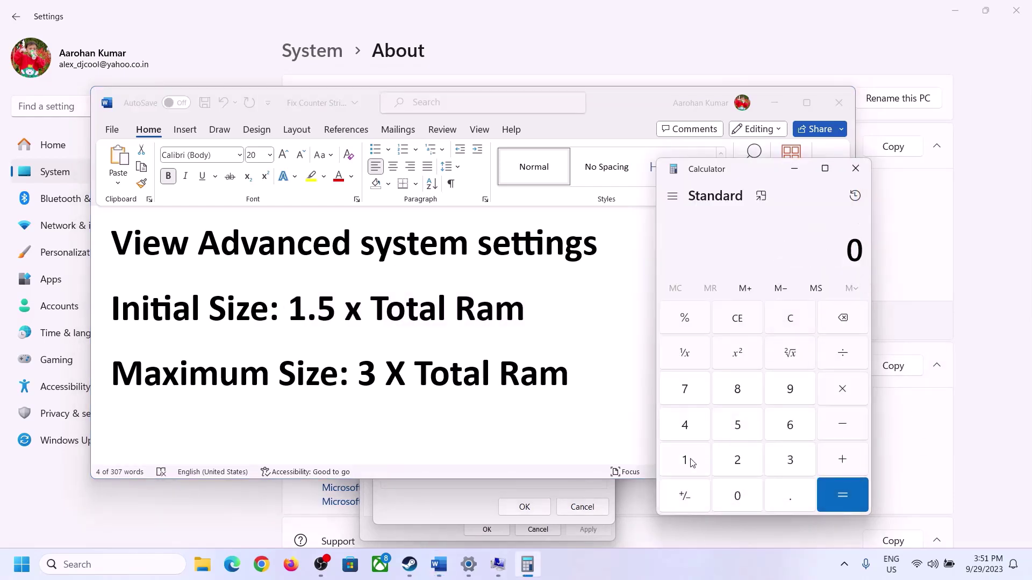
Check the installed RAM in Settings and calculate 16 × 1024 in Calculator to convert it to megabytes.
{"action": "left_click", "coordinate": [469, 565]}
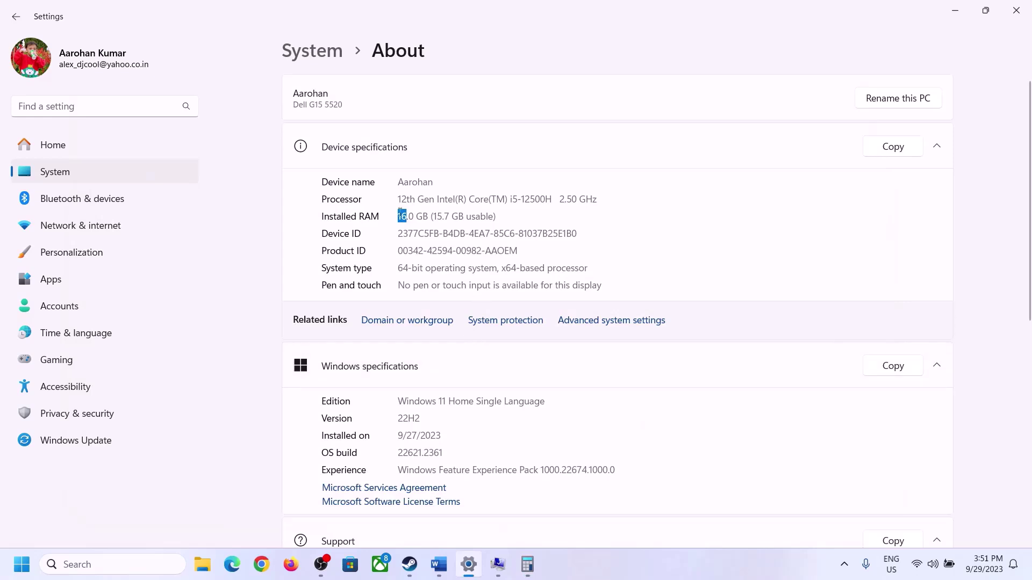
{"action": "left_click", "coordinate": [527, 564]}
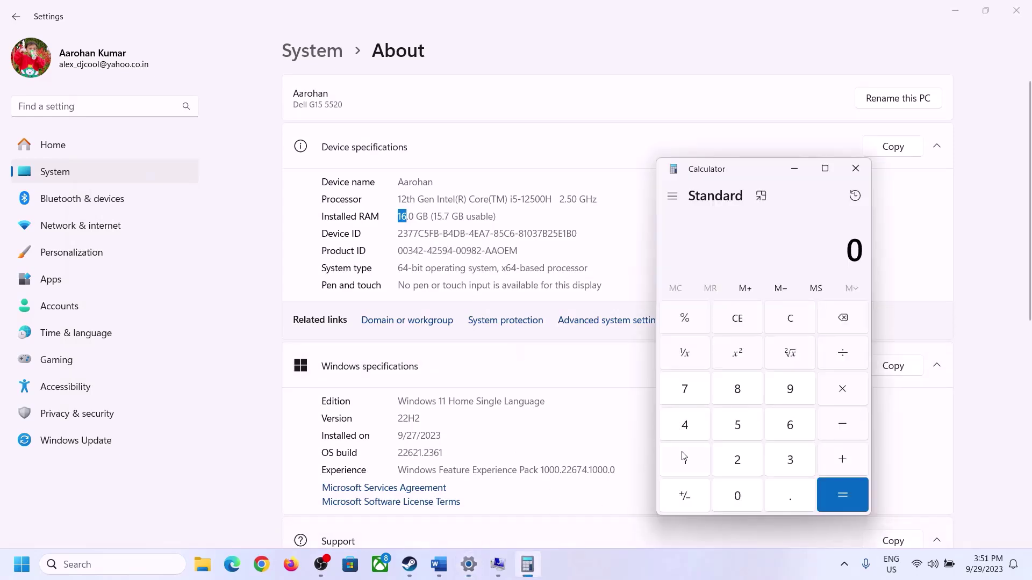
{"action": "left_click", "coordinate": [696, 455]}
{"action": "left_click", "coordinate": [788, 426]}
{"action": "left_click", "coordinate": [839, 390]}
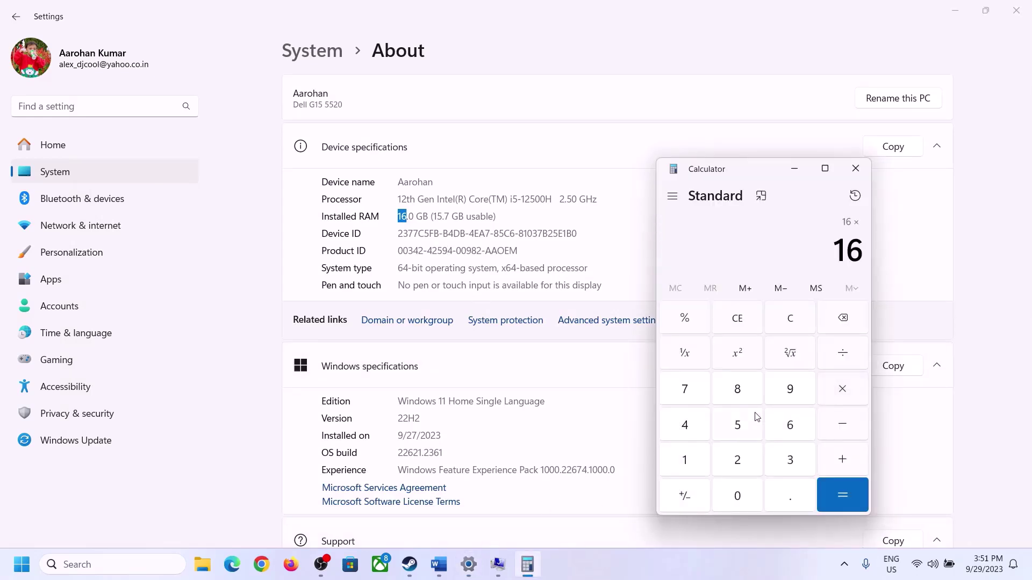
{"action": "left_click", "coordinate": [691, 455]}
{"action": "left_click", "coordinate": [732, 491]}
{"action": "left_click", "coordinate": [737, 457]}
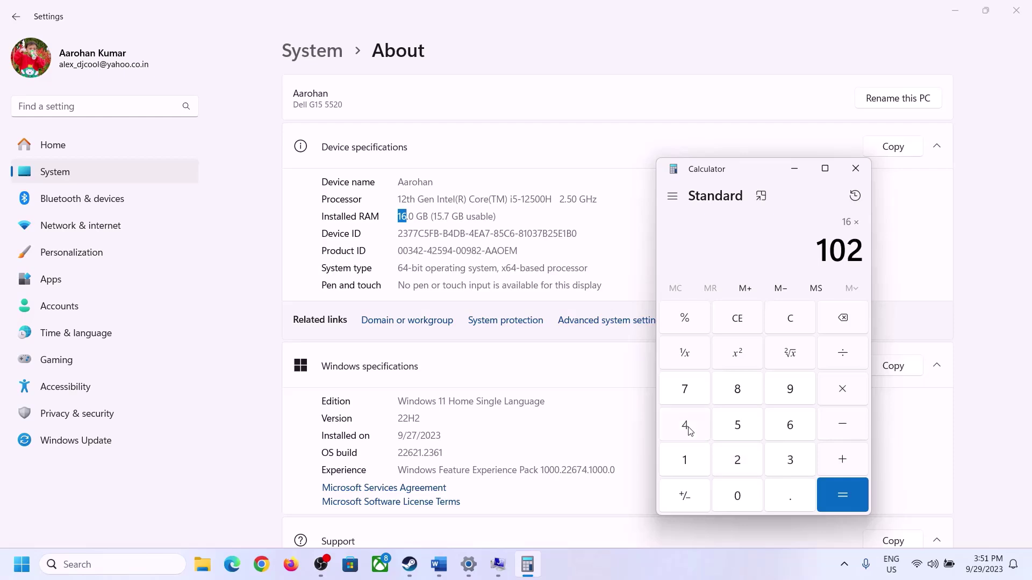
{"action": "left_click", "coordinate": [687, 422]}
{"action": "left_click", "coordinate": [829, 508]}
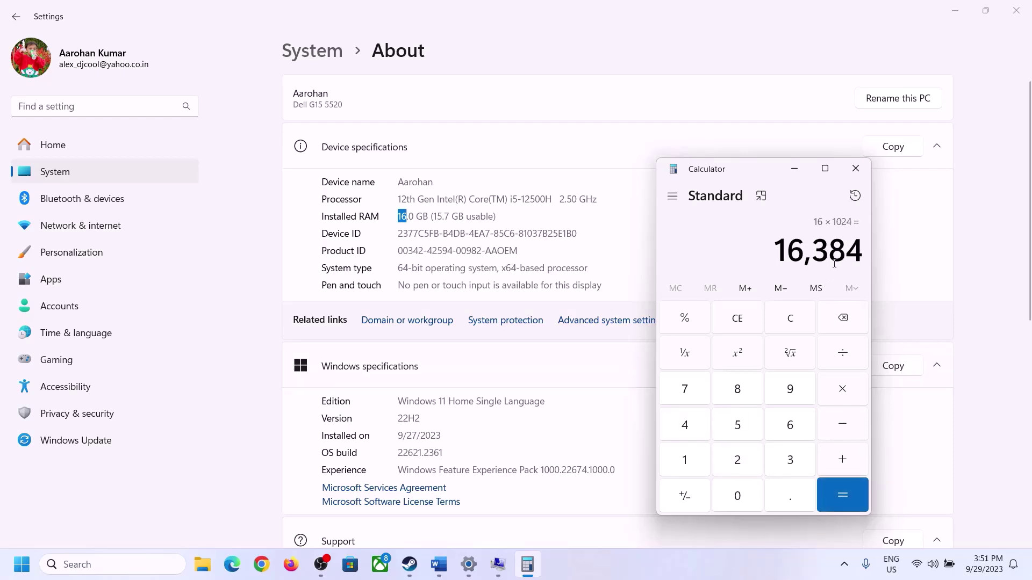
Recheck the maximum size formula in Word and multiply the calculated RAM amount by 3 in Calculator.
{"action": "left_click", "coordinate": [439, 565]}
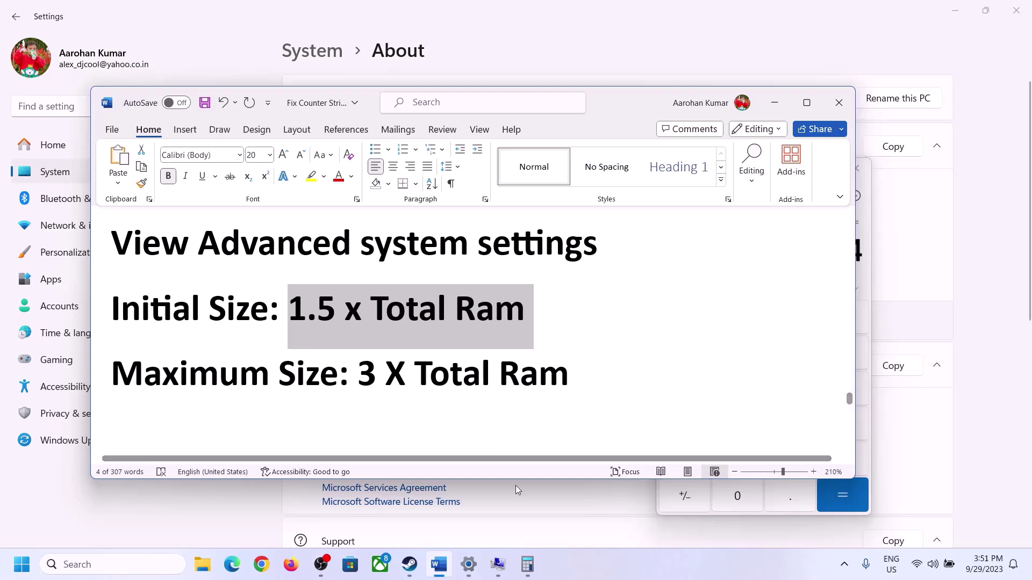
{"action": "left_click", "coordinate": [527, 564]}
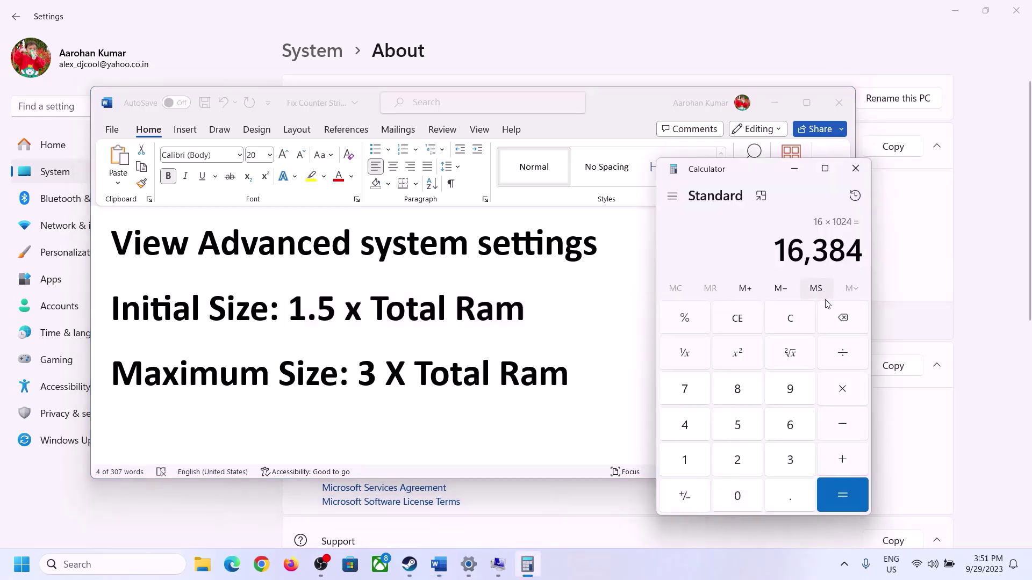
{"action": "left_click", "coordinate": [842, 389]}
{"action": "left_click", "coordinate": [776, 463]}
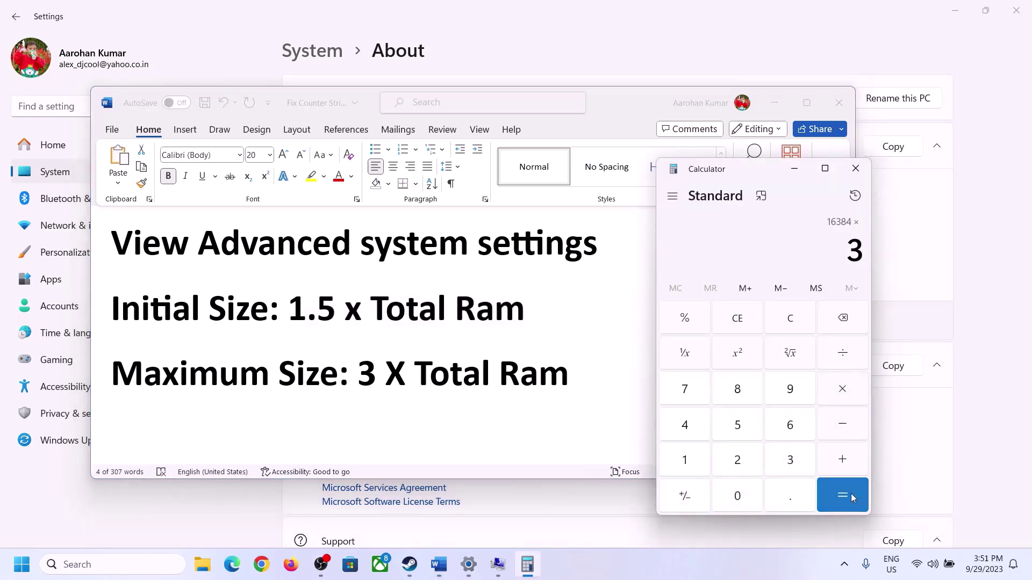
{"action": "left_click", "coordinate": [850, 493]}
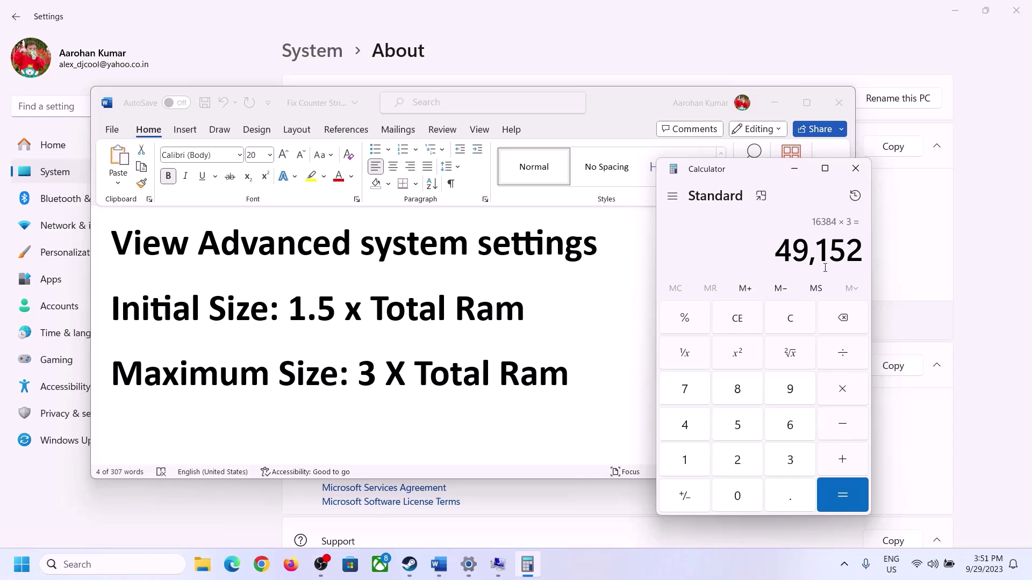
Enter 49152 MB as the custom maximum size in Virtual Memory and set the paging file for drive C:.
{"action": "left_click", "coordinate": [498, 564]}
{"action": "left_click", "coordinate": [488, 370]}
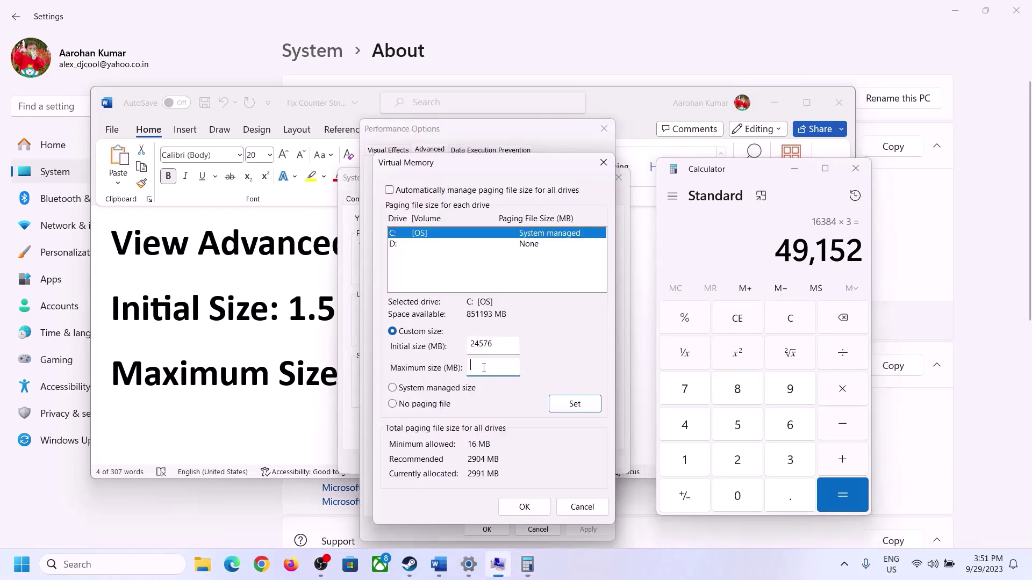
{"action": "type", "text": "49152"}
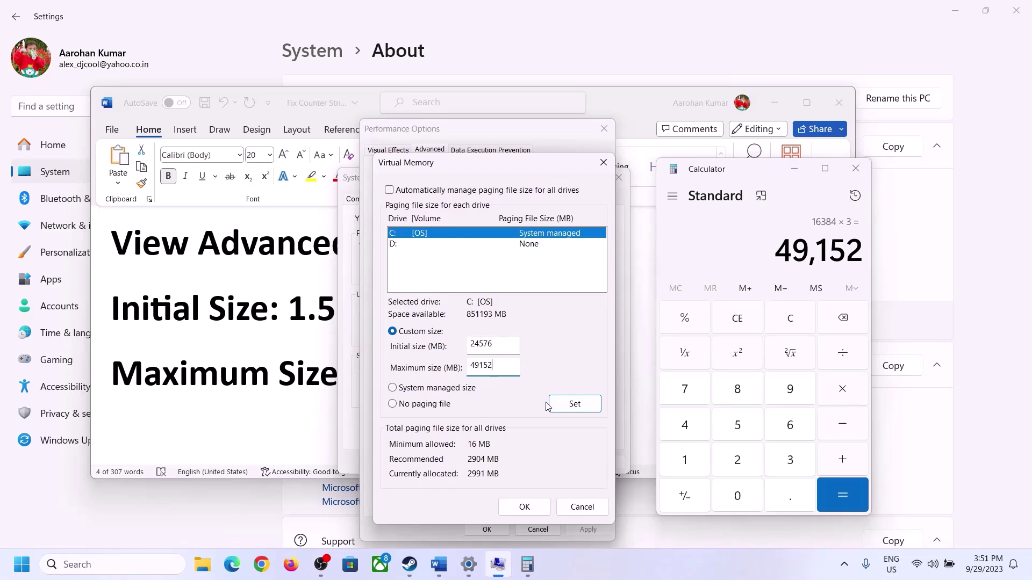
{"action": "left_click", "coordinate": [574, 407]}
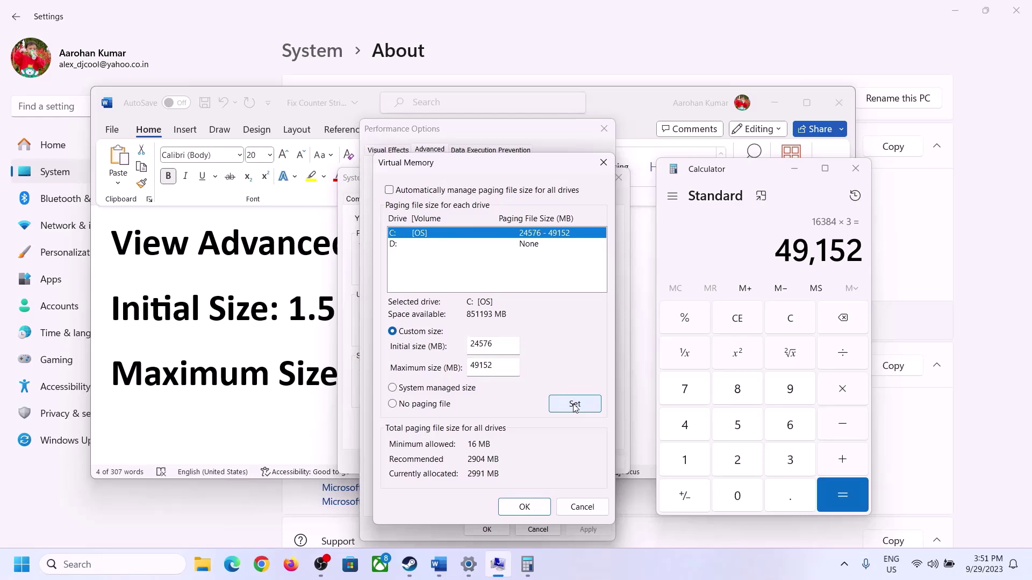
Confirm the Virtual Memory, Performance Options and System Properties changes, and close the restart request without restarting.
{"action": "left_click", "coordinate": [526, 507]}
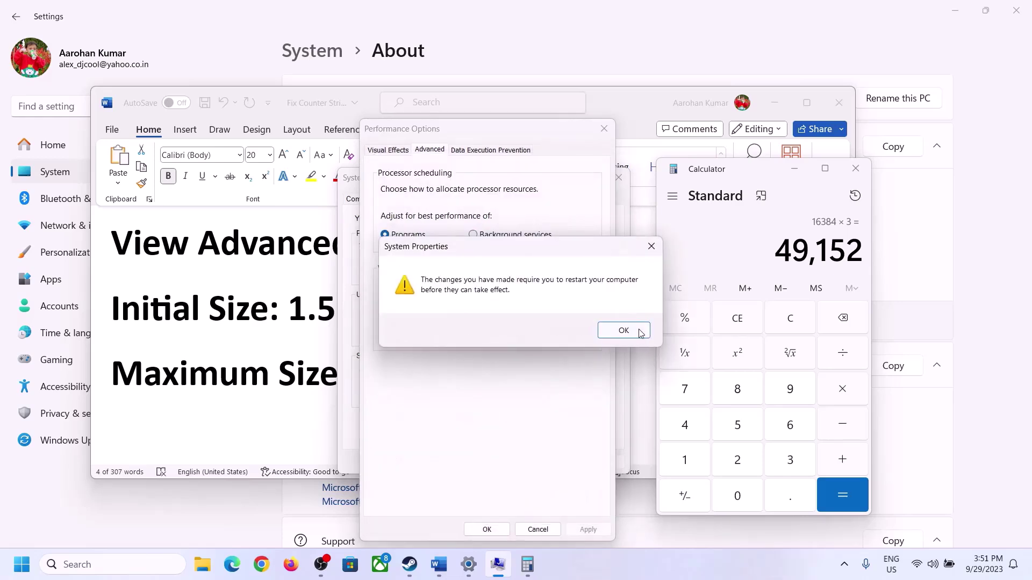
{"action": "left_click", "coordinate": [640, 332]}
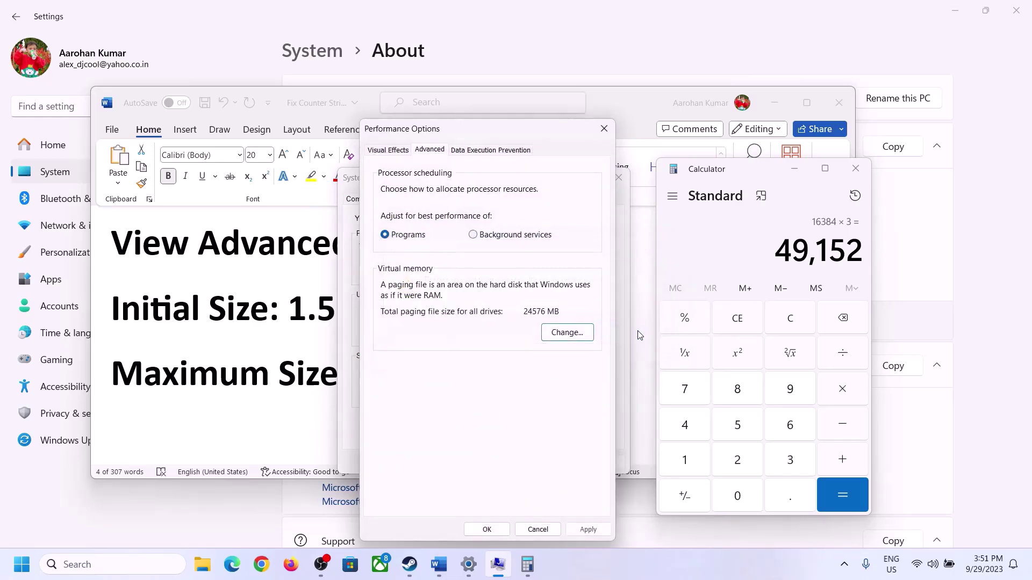
{"action": "left_click", "coordinate": [489, 530]}
{"action": "left_click", "coordinate": [489, 462]}
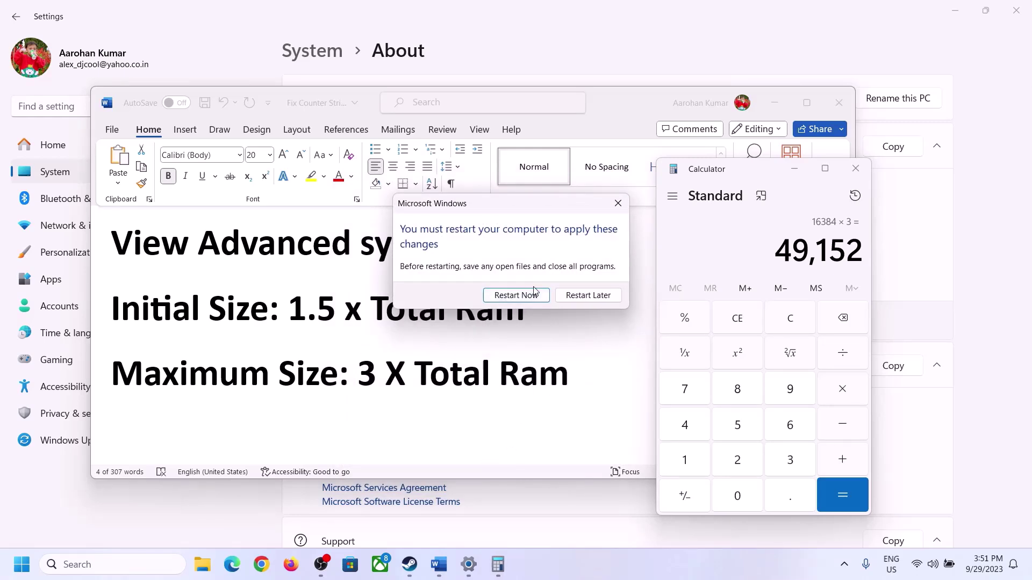
{"action": "left_click", "coordinate": [617, 202]}
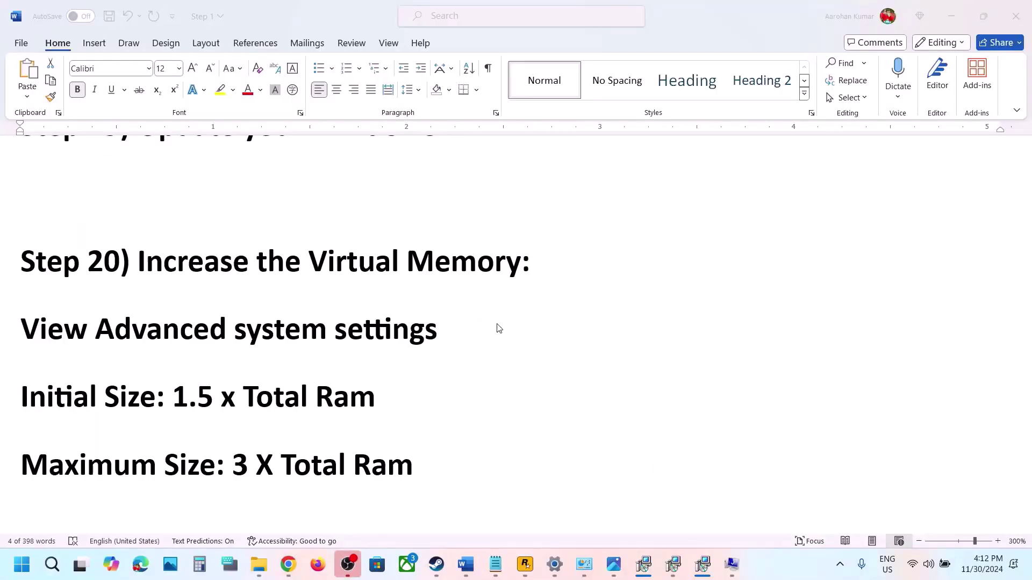
Go to Step 21 of the Word guide and read the condition about being able to launch the game.
{"action": "scroll", "coordinate": [489, 329], "scroll_direction": "down", "scroll_amount": 5}
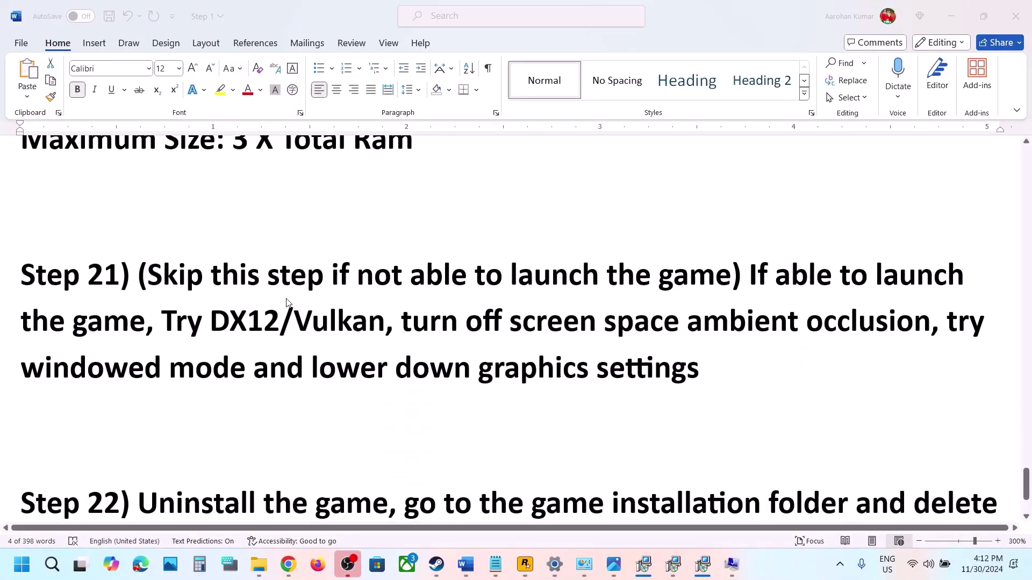
{"action": "left_click", "coordinate": [204, 295]}
{"action": "left_click_drag", "start_coordinate": [245, 270], "coordinate": [661, 287]}
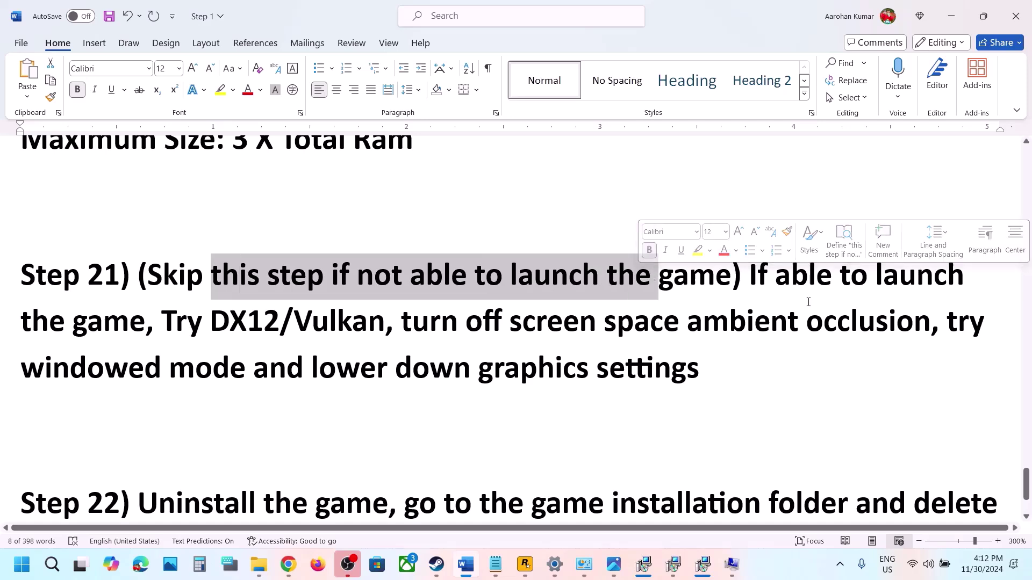
{"action": "left_click", "coordinate": [502, 322], "text": "shift"}
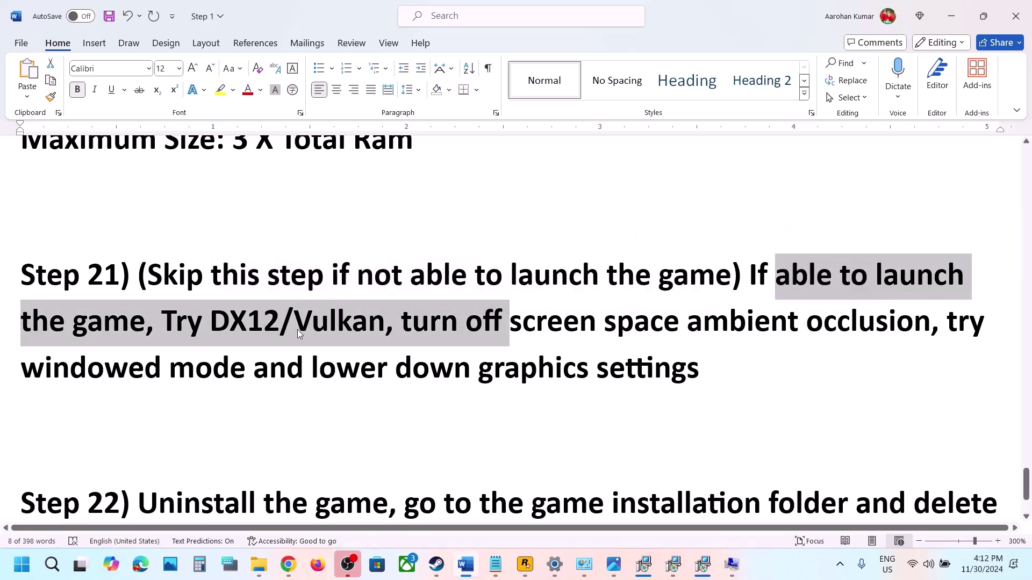
Highlight the "DX12/Vulkan" recommendation in Step 21 to examine which graphics APIs to try.
{"action": "left_click", "coordinate": [185, 338]}
{"action": "left_click_drag", "start_coordinate": [219, 323], "coordinate": [344, 322]}
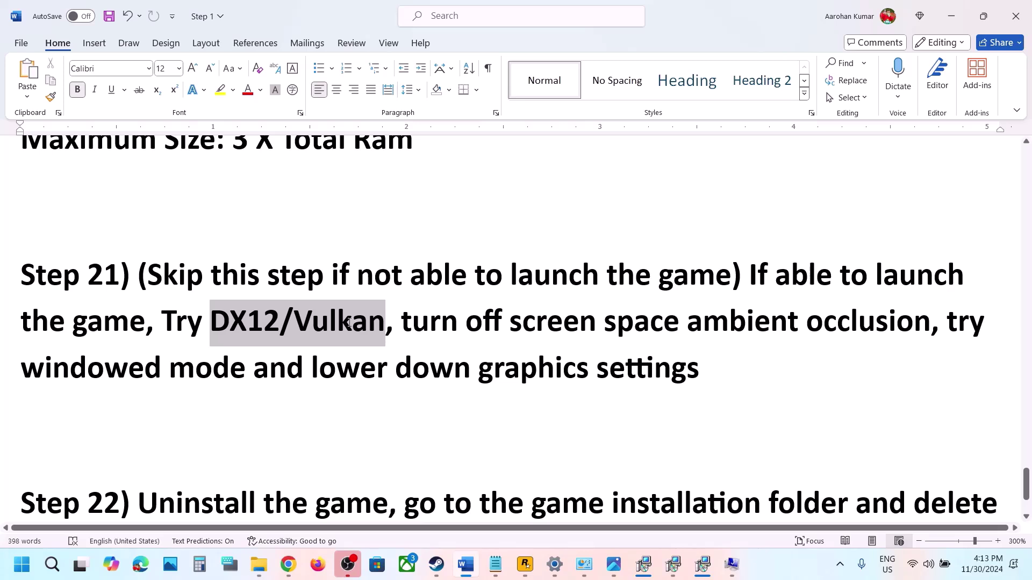
{"action": "left_click_drag", "start_coordinate": [350, 323], "coordinate": [349, 323]}
{"action": "left_click", "coordinate": [240, 337]}
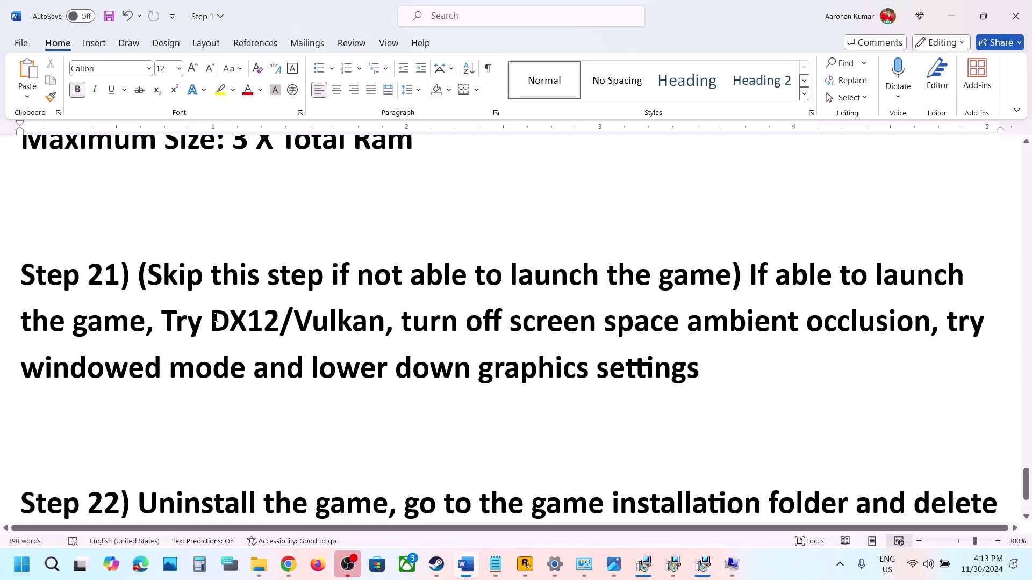
{"action": "key", "text": "Left"}
{"action": "key", "text": "Left"}
{"action": "left_click_drag", "start_coordinate": [240, 317], "coordinate": [342, 317]}
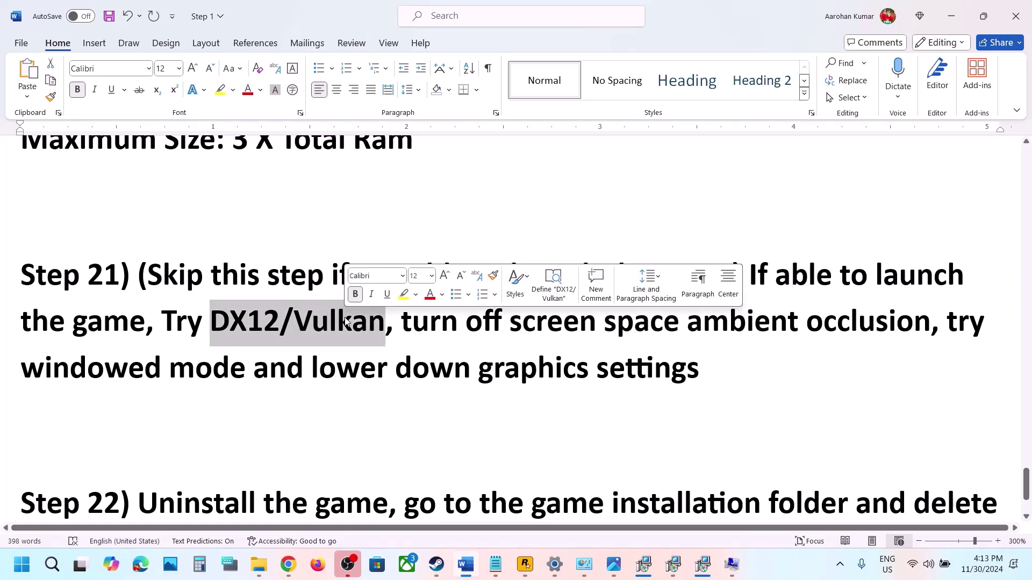
{"action": "left_click", "coordinate": [347, 321]}
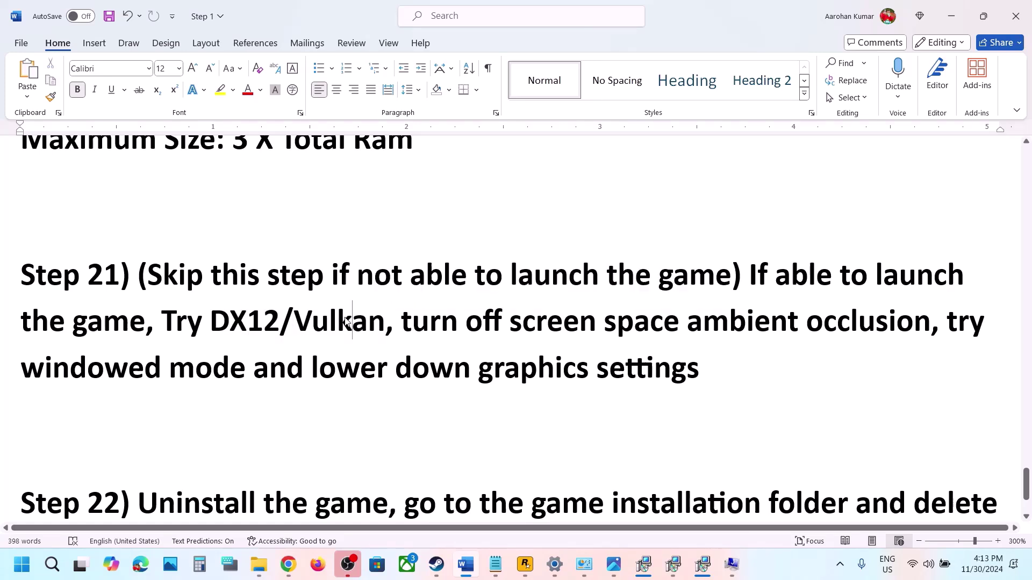
{"action": "double_click", "coordinate": [213, 321]}
{"action": "left_click_drag", "start_coordinate": [303, 324], "coordinate": [367, 322]}
{"action": "left_click_drag", "start_coordinate": [230, 321], "coordinate": [367, 324]}
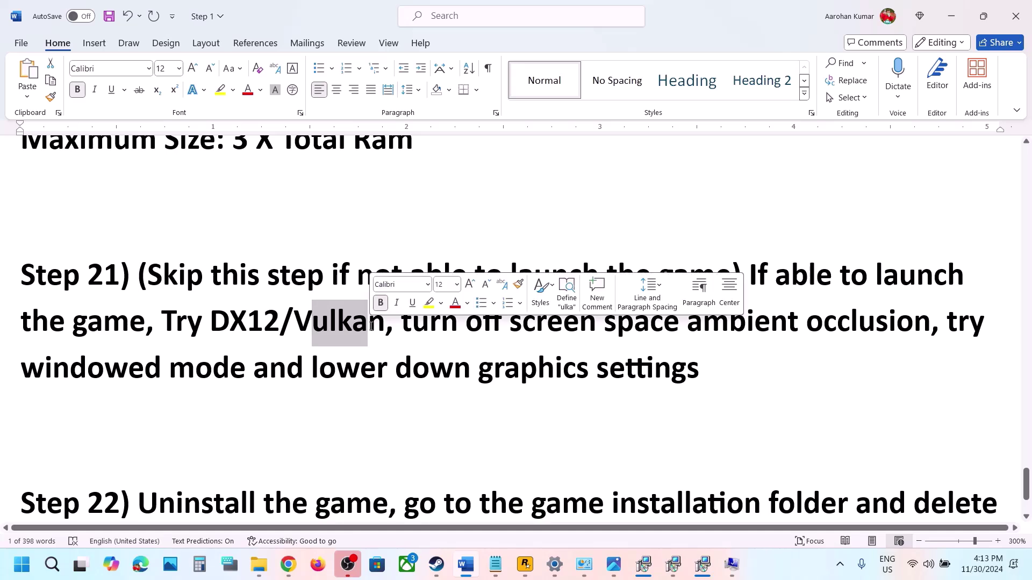
{"action": "left_click", "coordinate": [440, 347]}
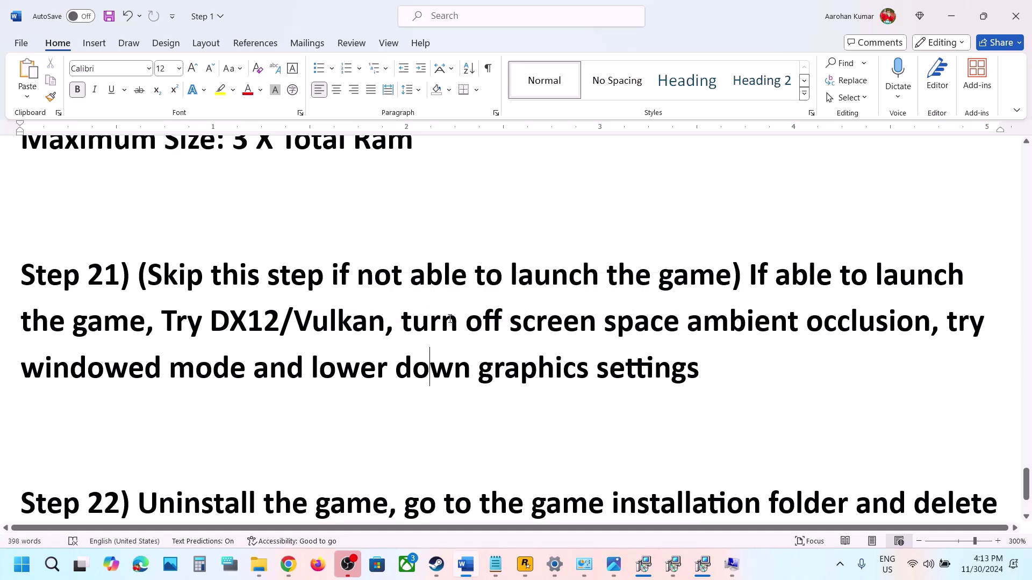
Highlight the ambient occlusion, windowed mode and lower graphics settings advice in Step 21.
{"action": "left_click_drag", "start_coordinate": [701, 324], "coordinate": [951, 321]}
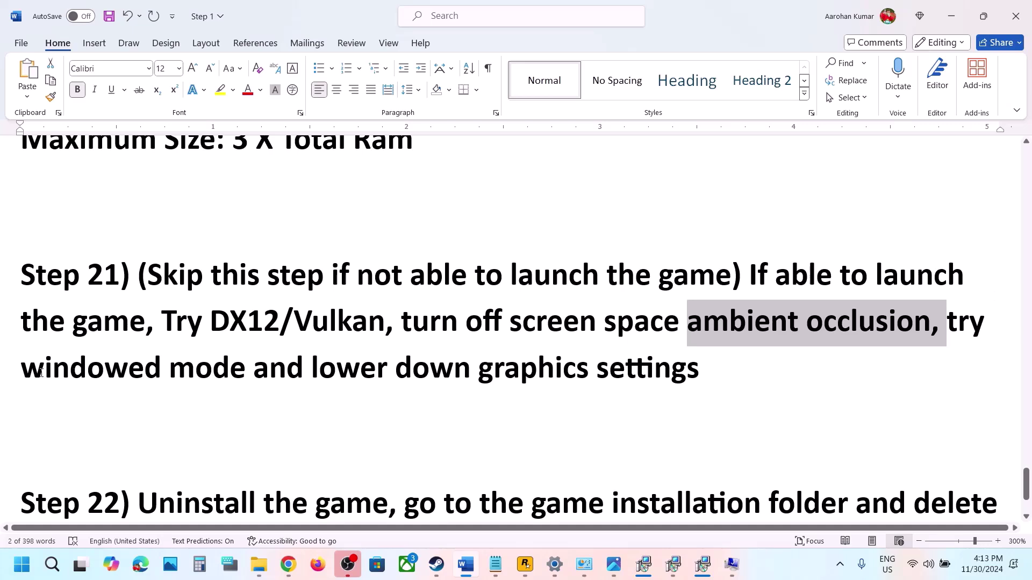
{"action": "left_click_drag", "start_coordinate": [39, 373], "coordinate": [250, 371]}
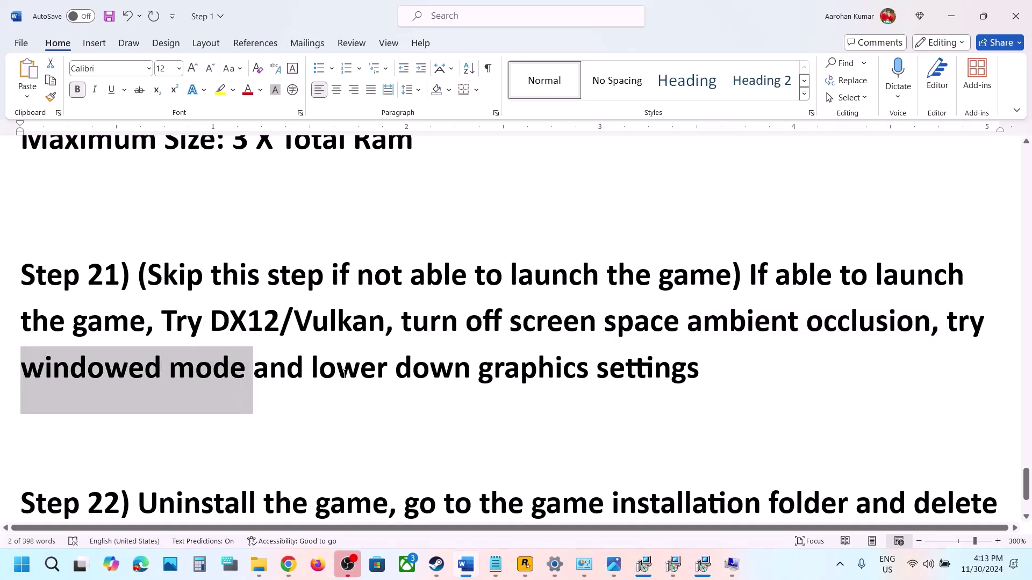
{"action": "left_click_drag", "start_coordinate": [313, 371], "coordinate": [693, 359]}
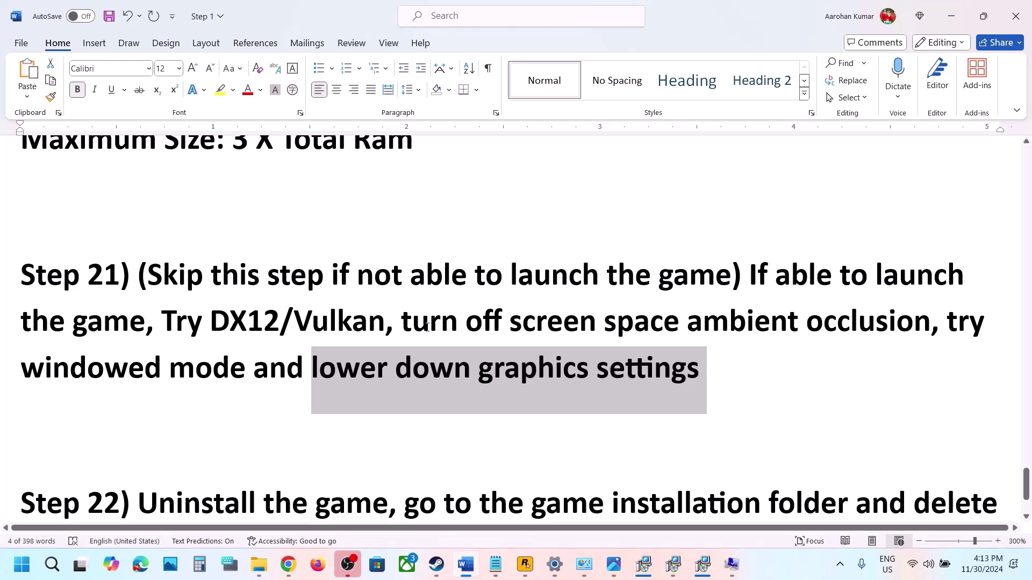
Go to Step 22 of the guide and highlight "Uninstall the game" to read the reinstallation instructions.
{"action": "scroll", "coordinate": [426, 326], "scroll_direction": "down", "scroll_amount": 2}
{"action": "left_click_drag", "start_coordinate": [140, 378], "coordinate": [388, 376]}
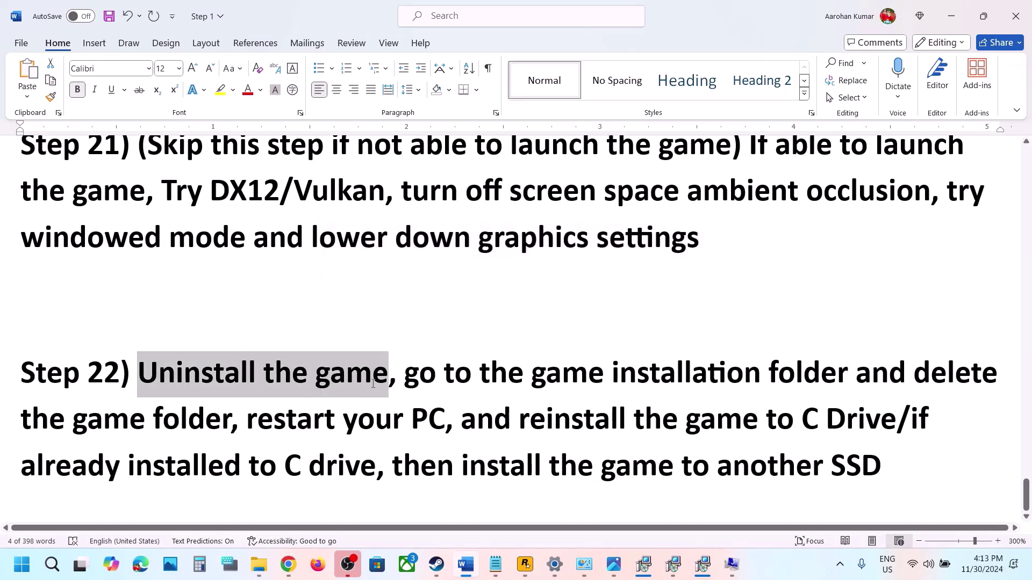
{"action": "left_click", "coordinate": [457, 383]}
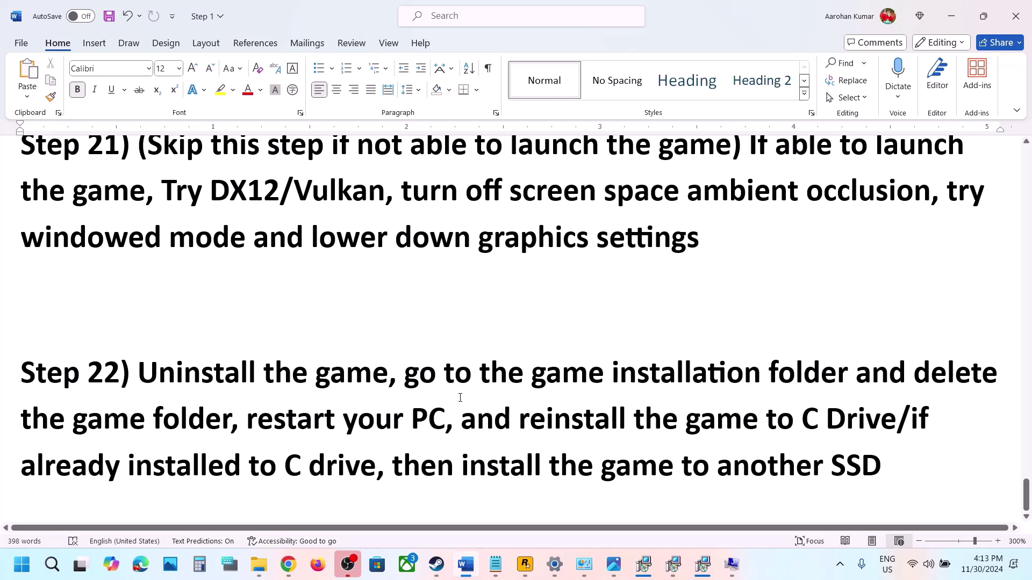
Switch to Steam, locate the Uninstall option among Red Dead Redemption 2's management options, and return to the Word guide.
{"action": "left_click", "coordinate": [436, 564]}
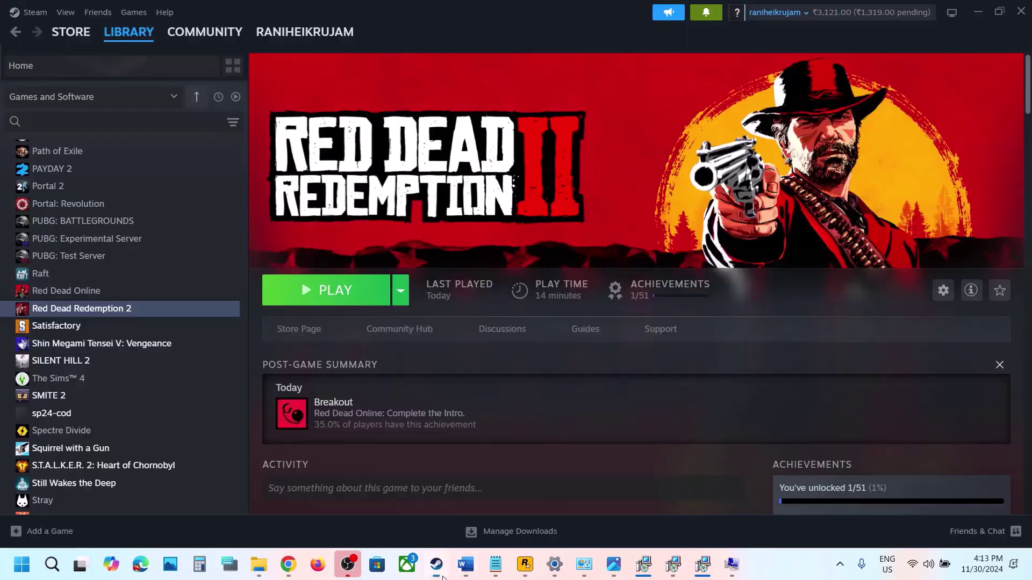
{"action": "right_click", "coordinate": [160, 319]}
{"action": "mouse_move", "coordinate": [195, 395]}
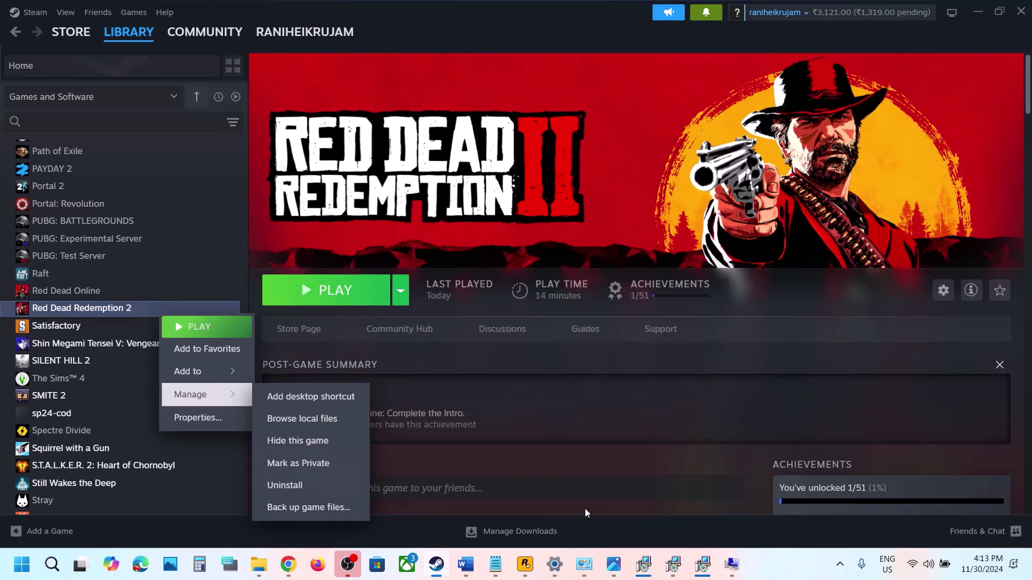
{"action": "left_click", "coordinate": [457, 569]}
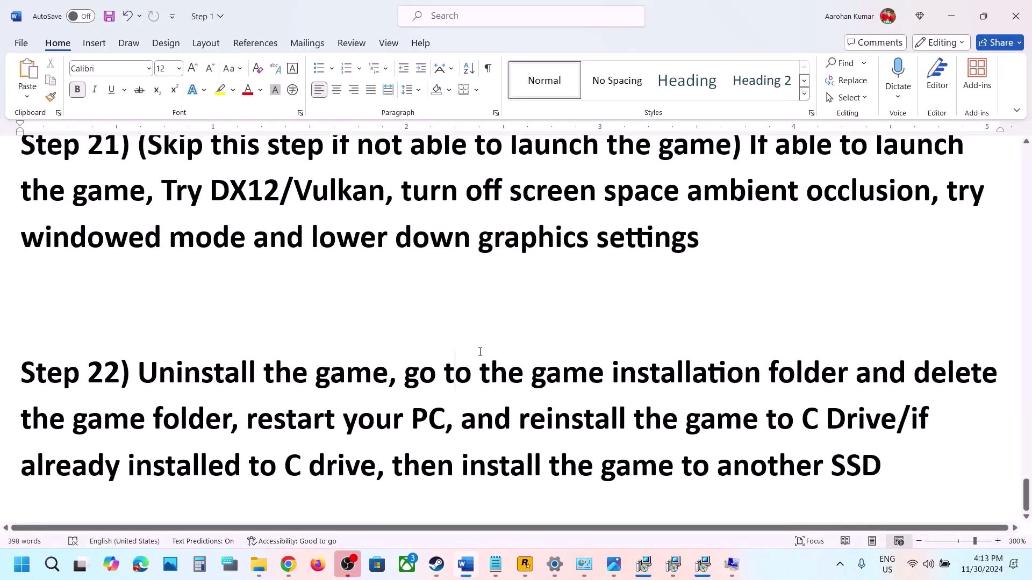
Highlight Step 22's advice to restart the PC, reinstall the game to C Drive, or install it to another SSD.
{"action": "left_click_drag", "start_coordinate": [858, 378], "coordinate": [447, 425]}
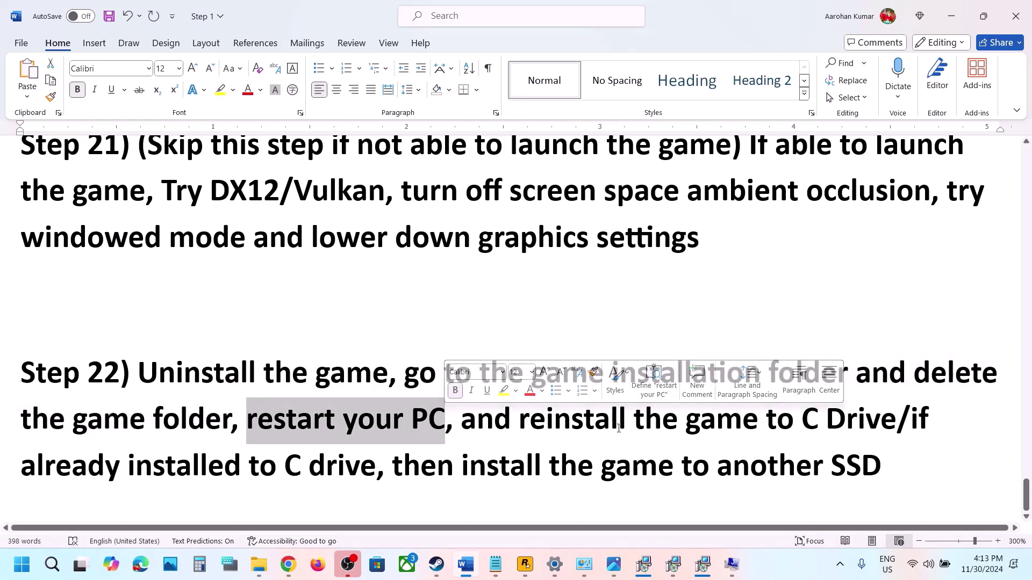
{"action": "left_click_drag", "start_coordinate": [520, 425], "coordinate": [896, 415]}
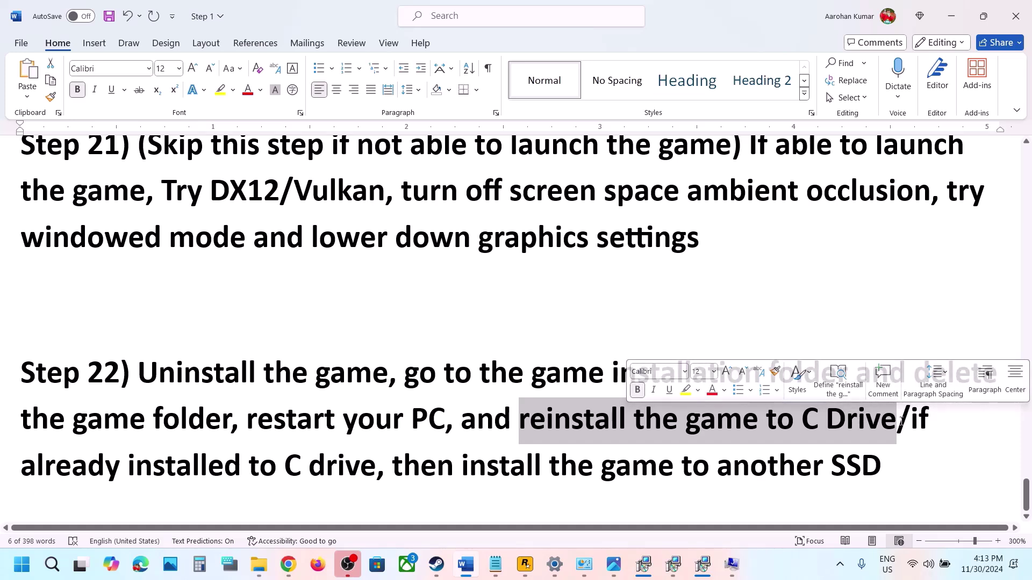
{"action": "left_click_drag", "start_coordinate": [914, 421], "coordinate": [881, 473]}
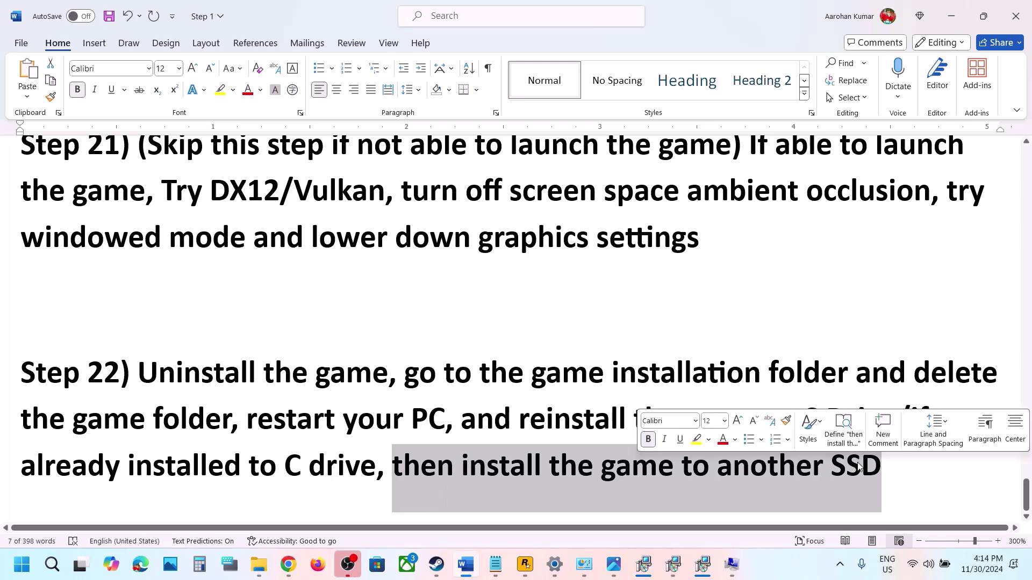
{"action": "left_click", "coordinate": [521, 355]}
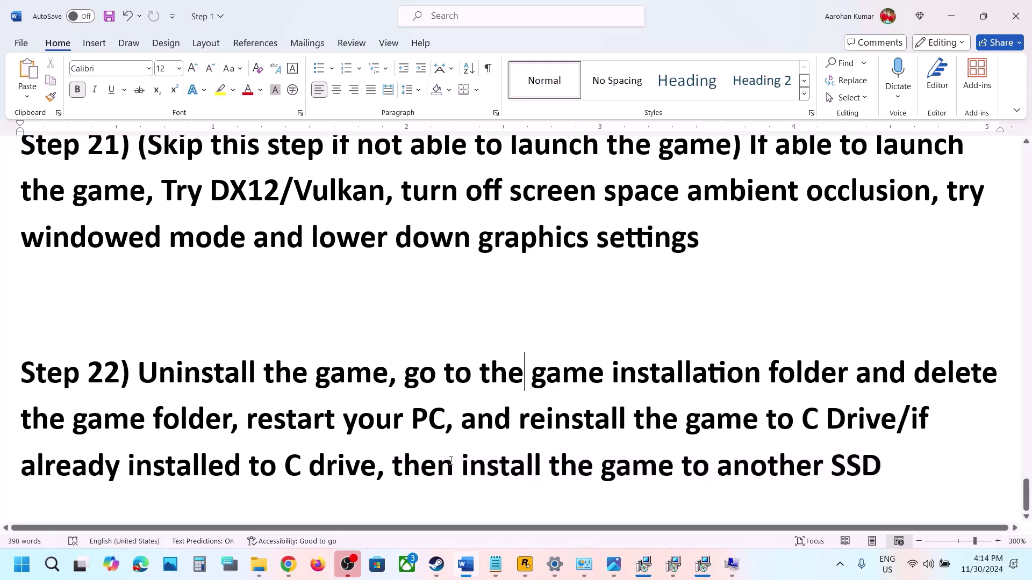
Switch to Red Dead Redemption 2 in the Steam library, and bring up the Rockstar Games Launcher in a maximized window.
{"action": "left_click", "coordinate": [436, 564]}
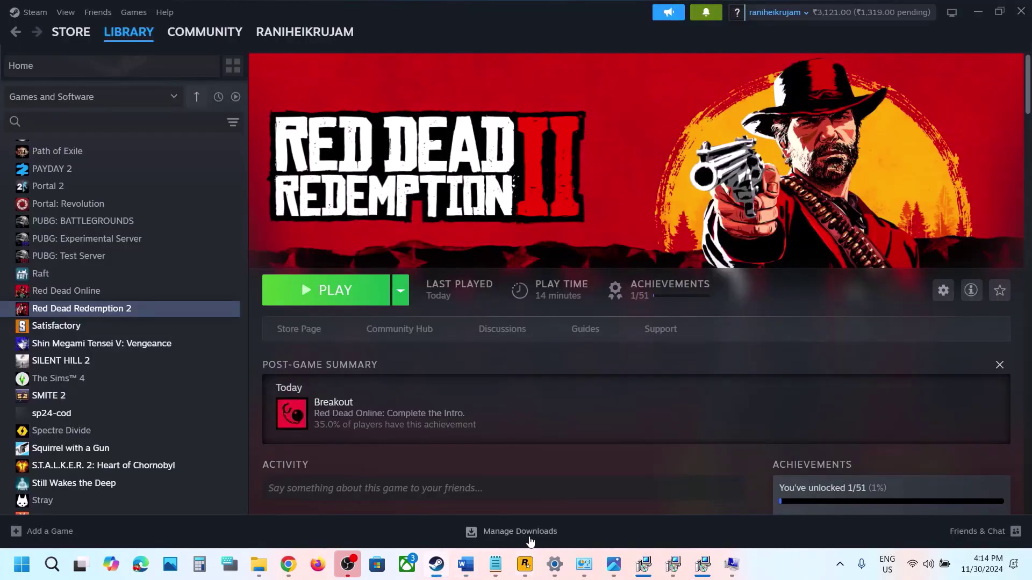
{"action": "left_click", "coordinate": [524, 564]}
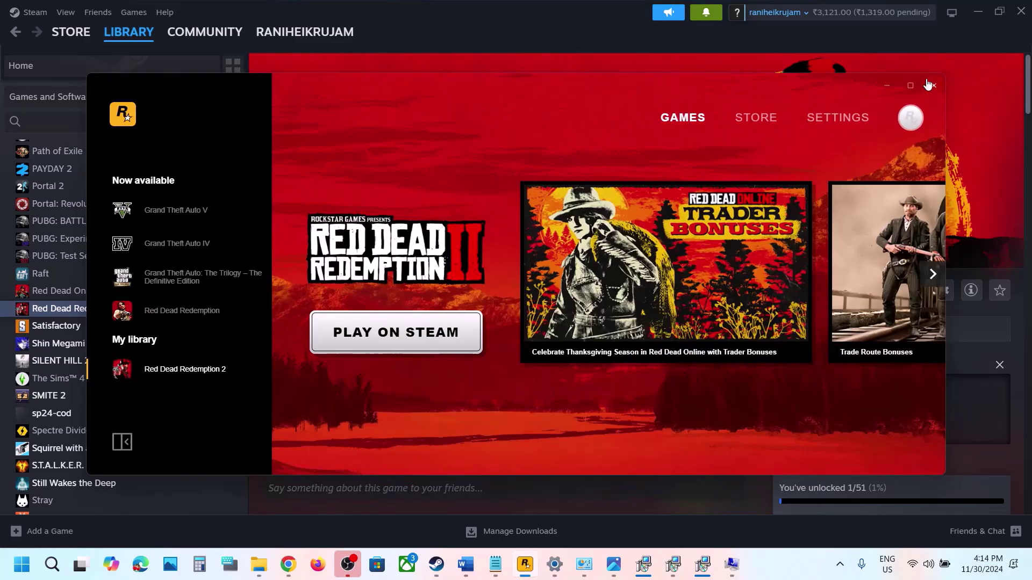
{"action": "left_click", "coordinate": [910, 86]}
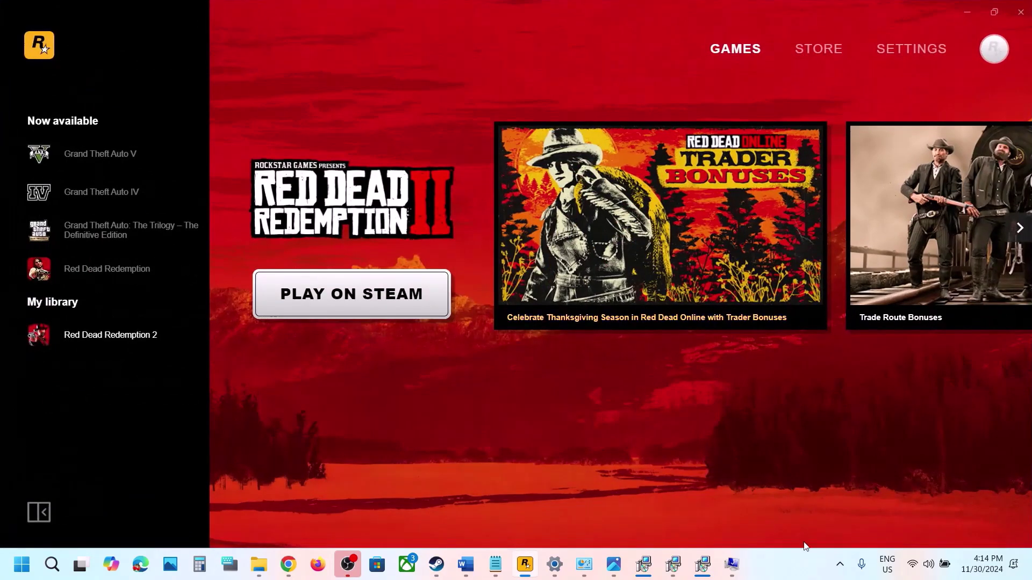